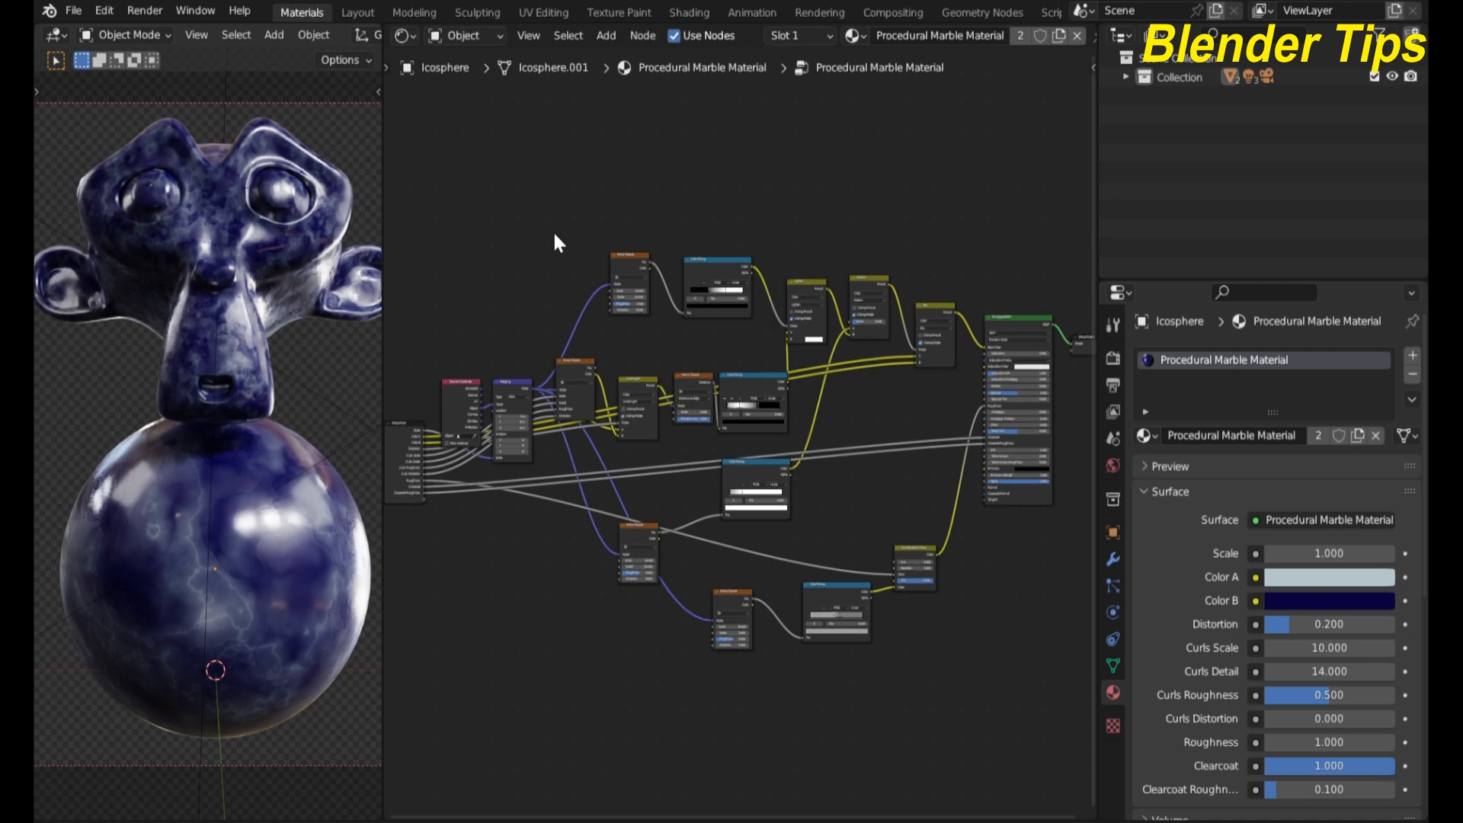
# Step: Exit the marble node group and examine the exposed parameters on the Procedural Marble Material group node
pyautogui.scroll(4, 555, 234)
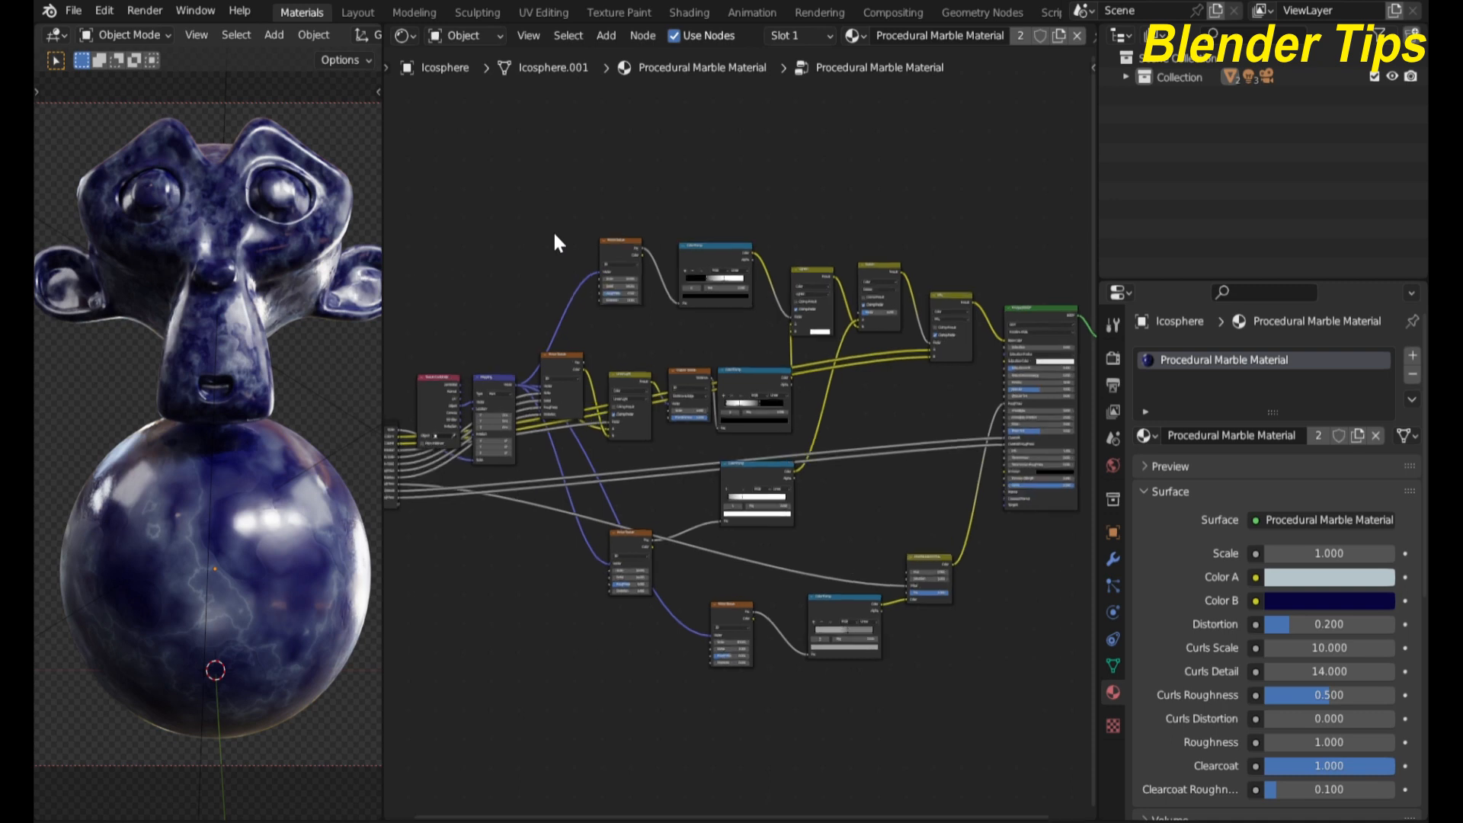
pyautogui.scroll(-5, 554, 234)
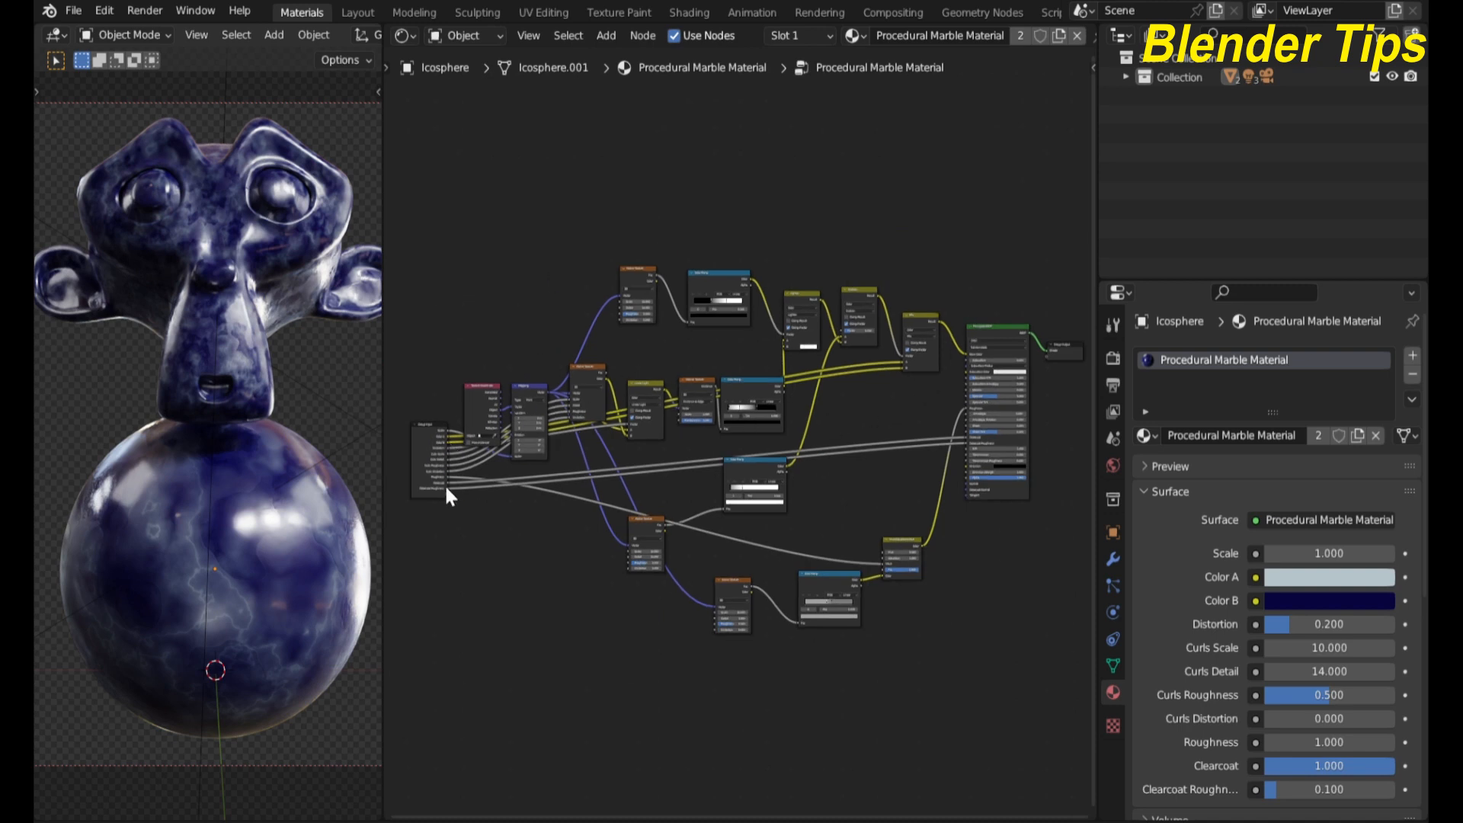
pyautogui.click(418, 451)
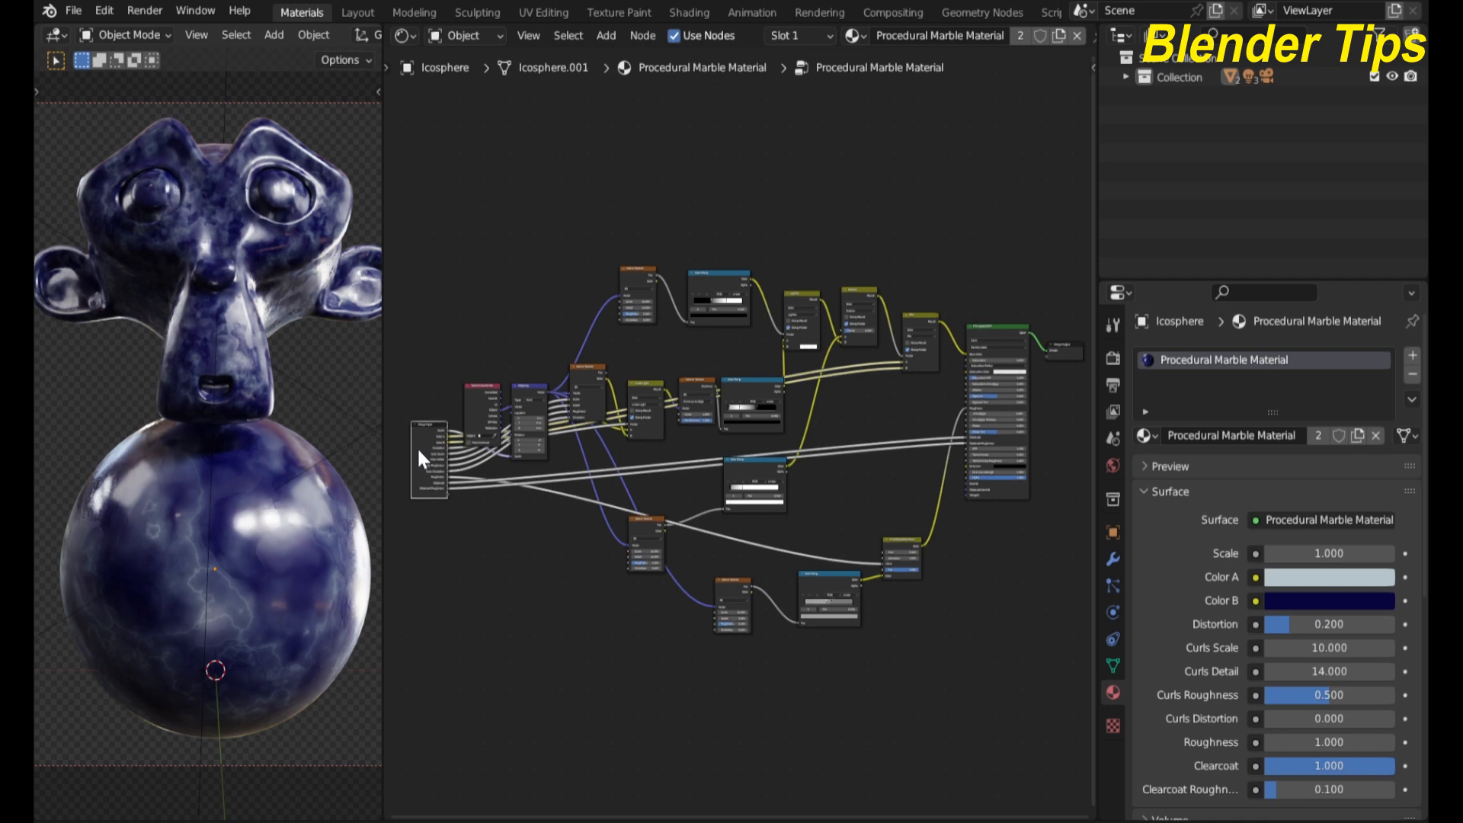
pyautogui.press('Tab')
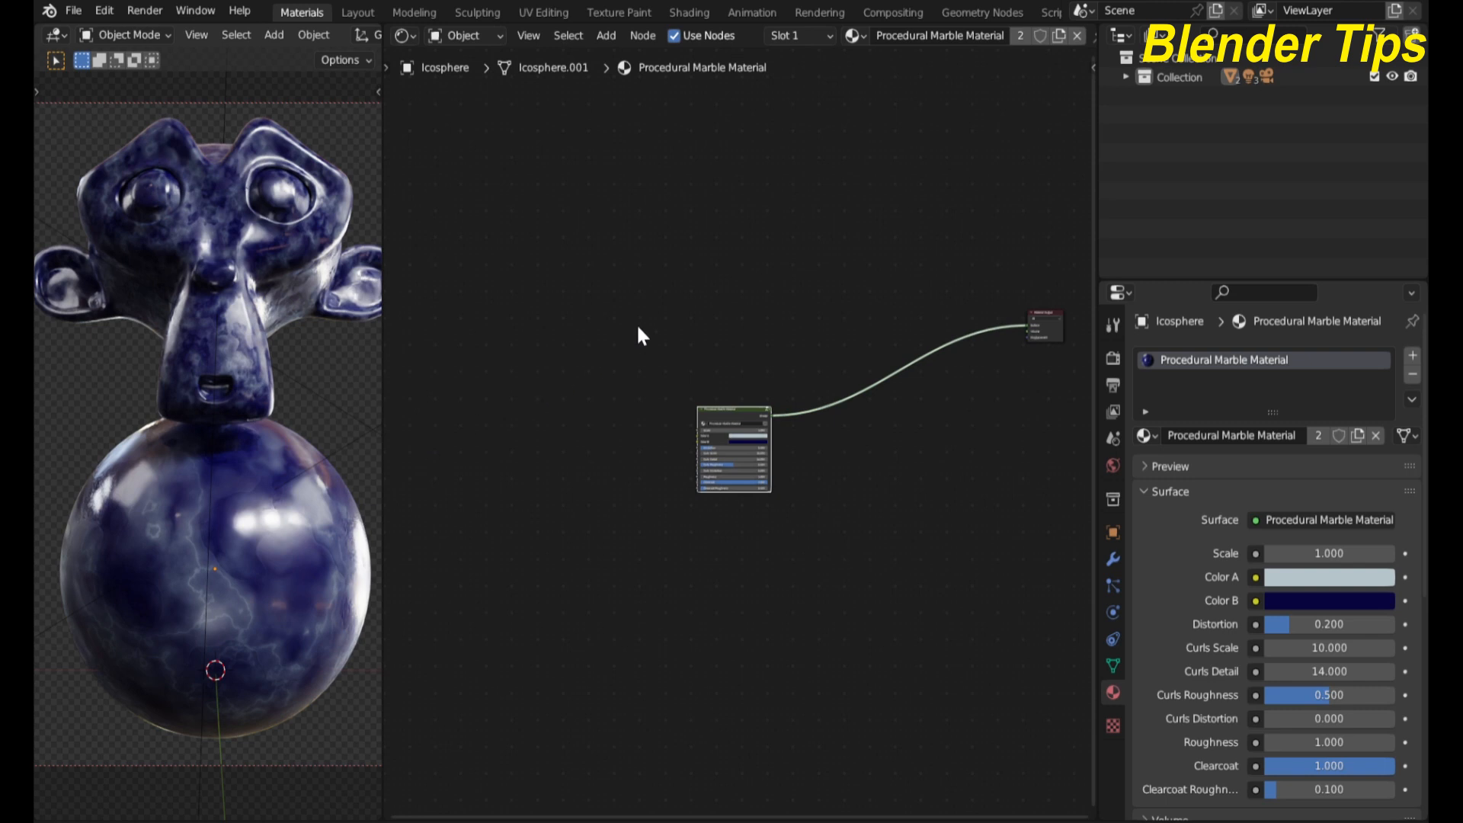
pyautogui.press('KP_Decimal')
pyautogui.moveTo(651, 240); pyautogui.dragTo(686, 137, button='middle')
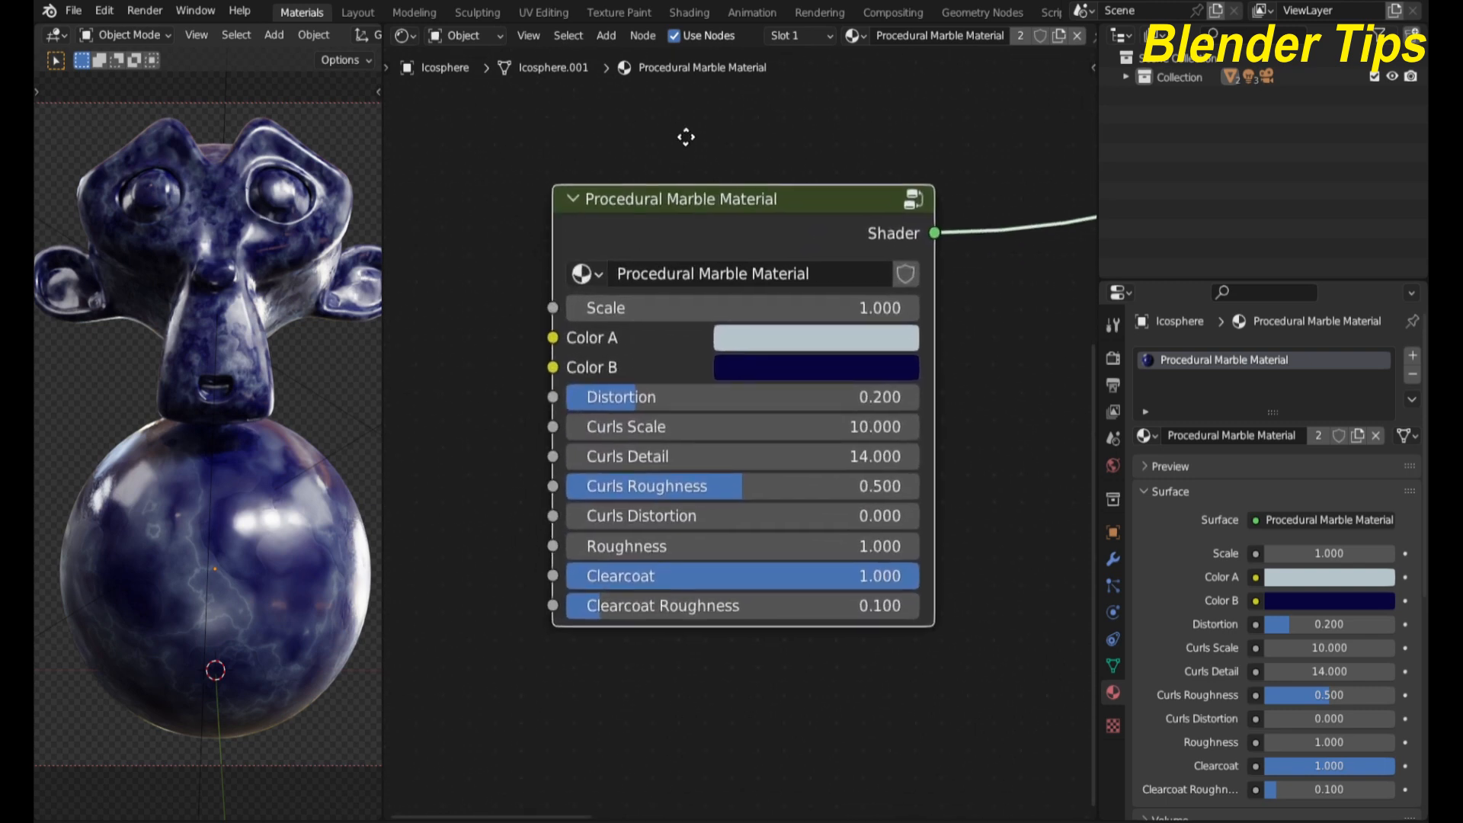
pyautogui.scroll(1, 709, 226)
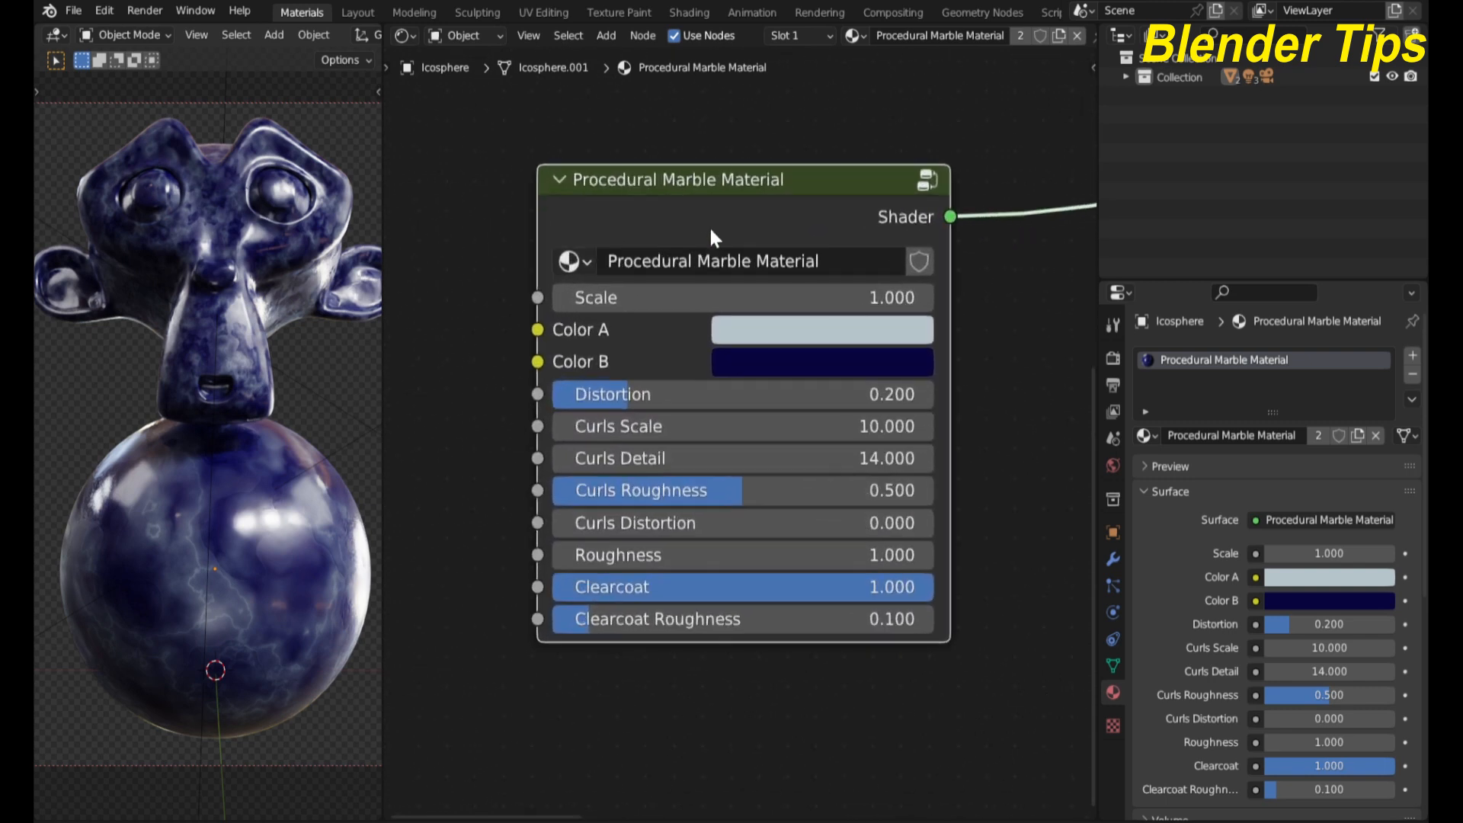
pyautogui.scroll(1, 710, 222)
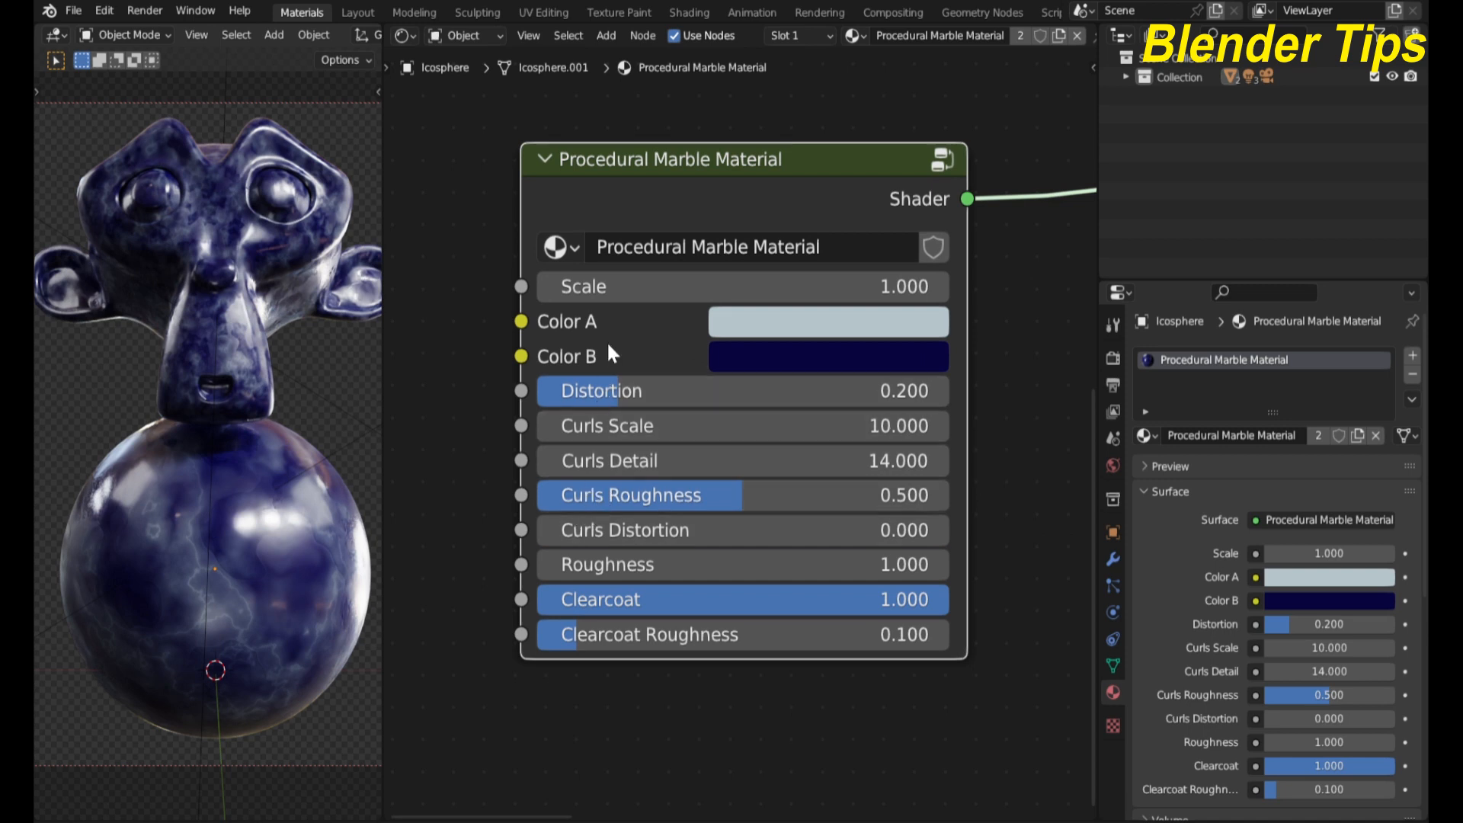
pyautogui.scroll(1, 607, 341)
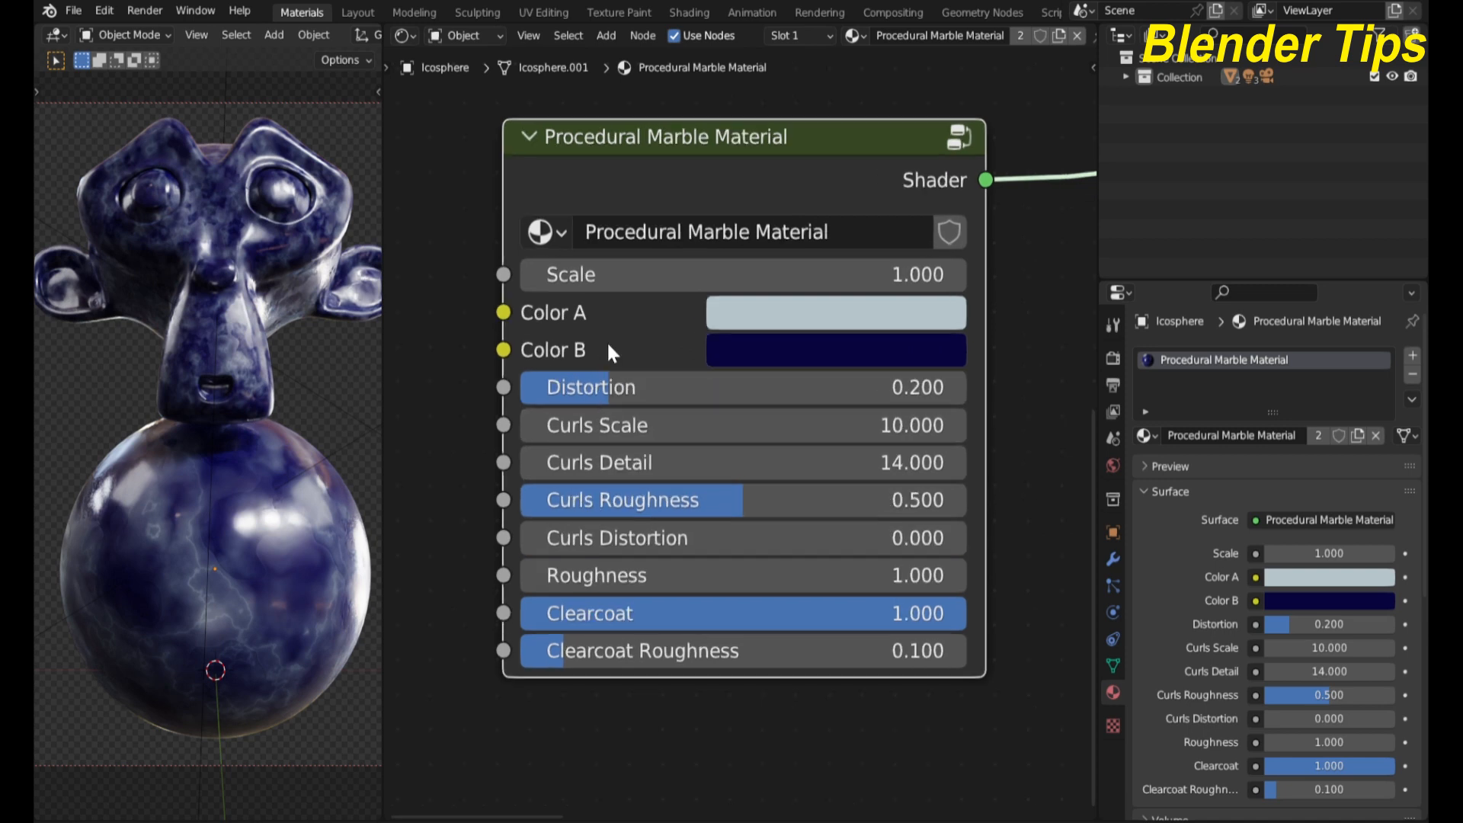
# Step: Try bright green for Color A and dark red for Color B on the marble group node, undoing each change
pyautogui.click(754, 319)
pyautogui.moveTo(783, 404); pyautogui.dragTo(726, 462)
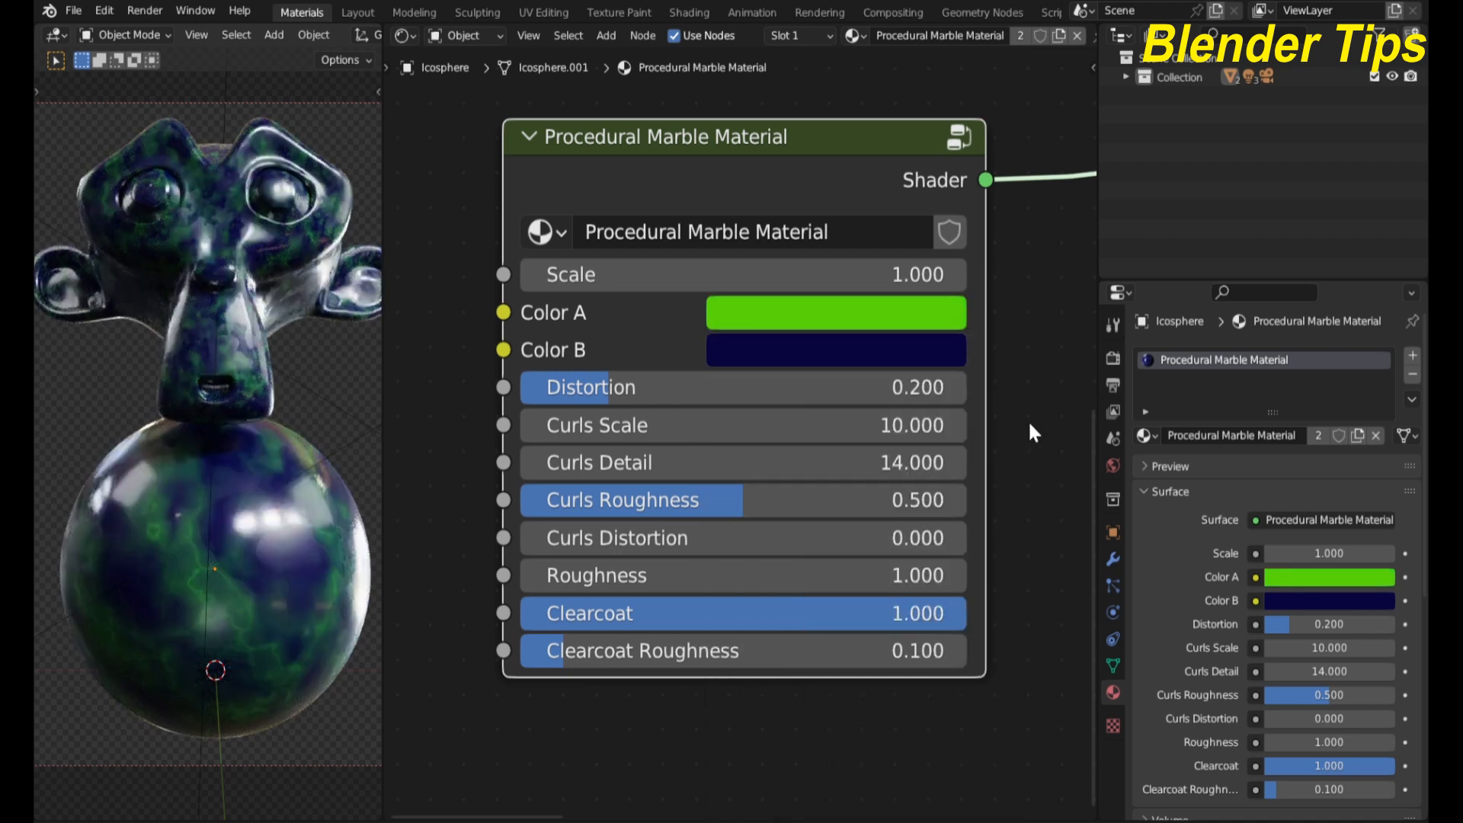
pyautogui.hotkey('ctrl', 'z')
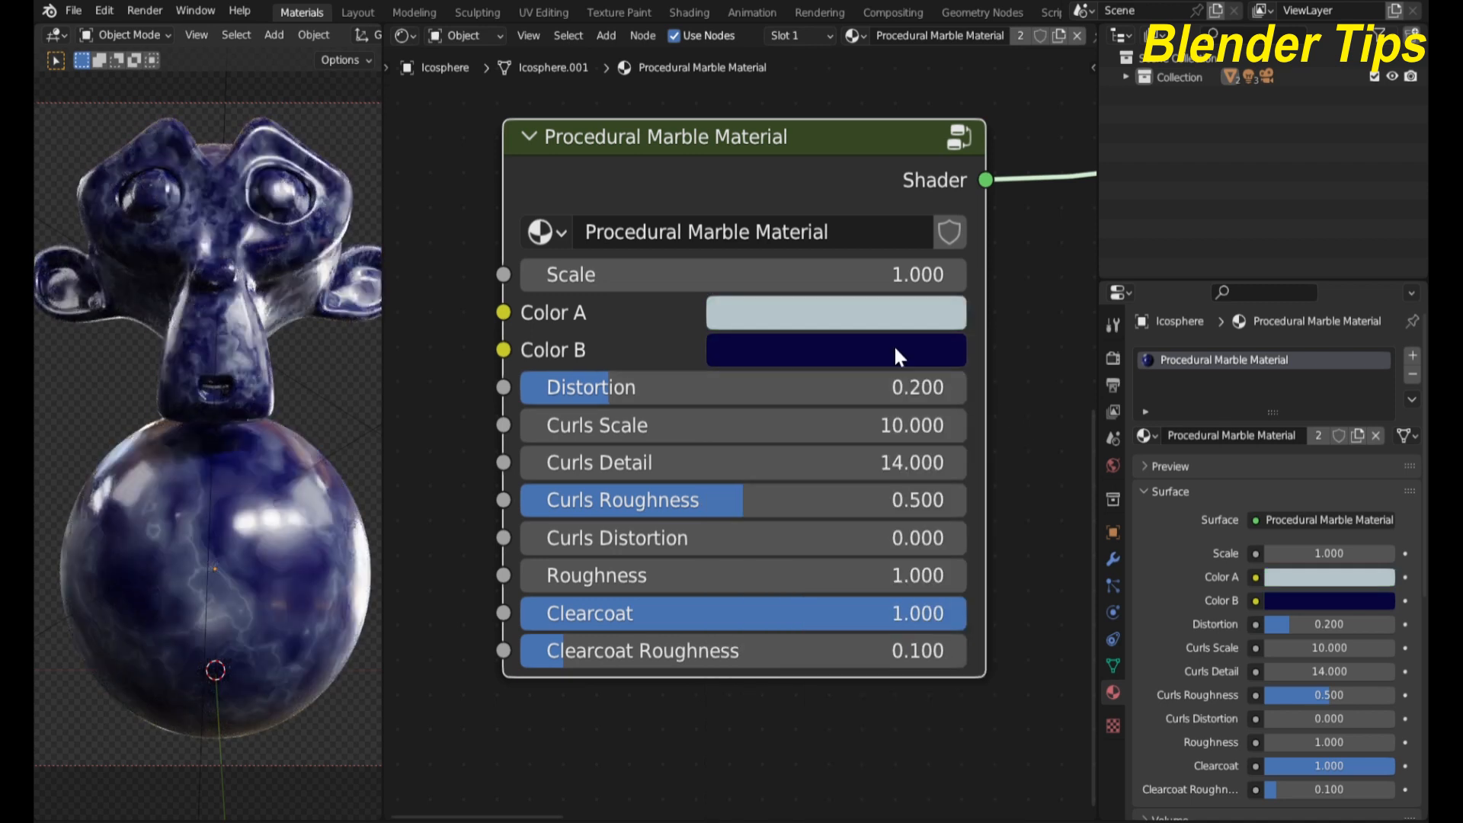
pyautogui.click(895, 353)
pyautogui.moveTo(939, 432)
pyautogui.mouseDown()
pyautogui.moveTo(869, 441)
pyautogui.moveTo(787, 528)
pyautogui.moveTo(796, 575)
pyautogui.moveTo(834, 583)
pyautogui.mouseUp()
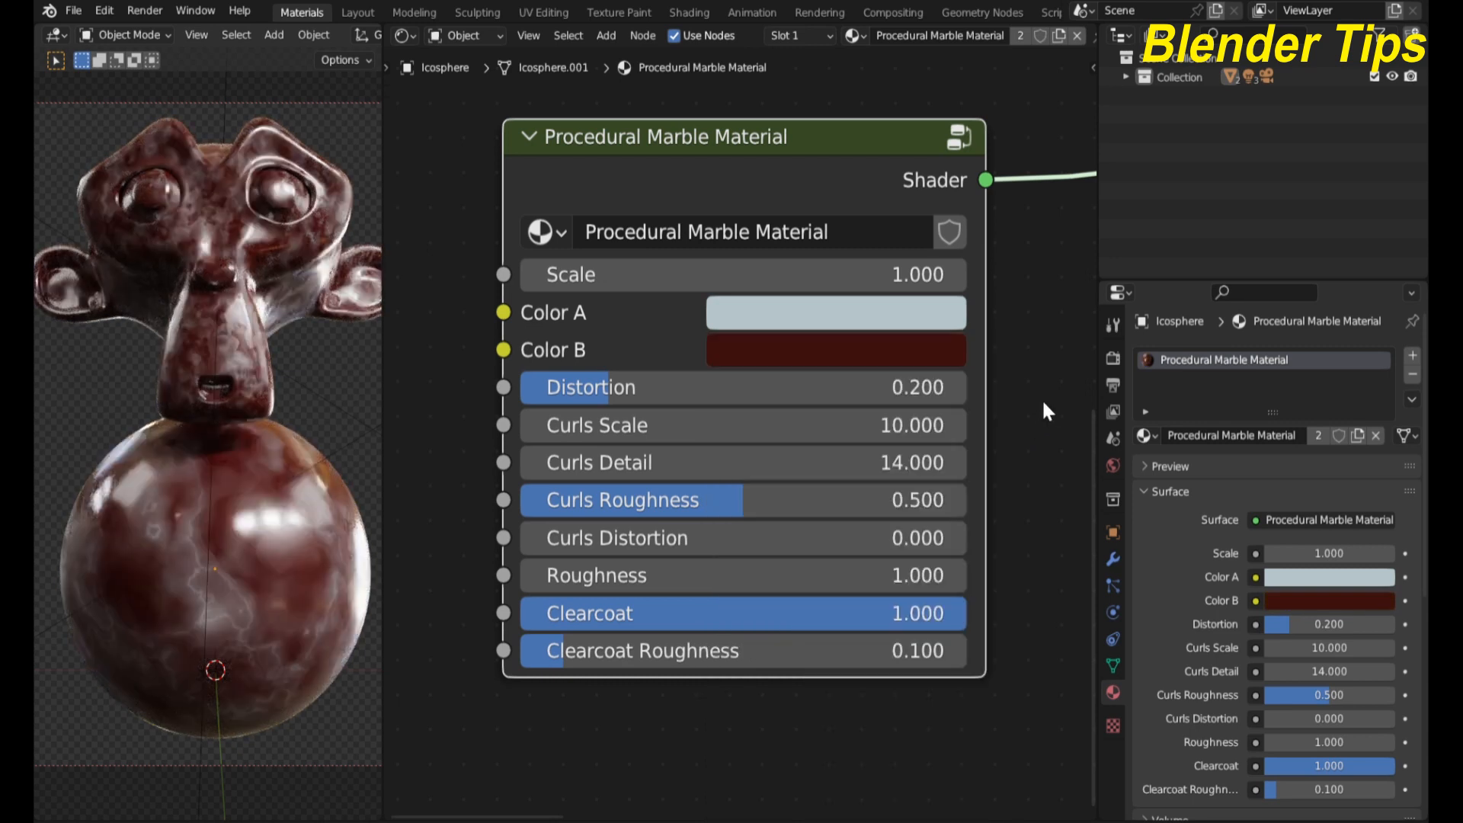
pyautogui.hotkey('ctrl', 'z')
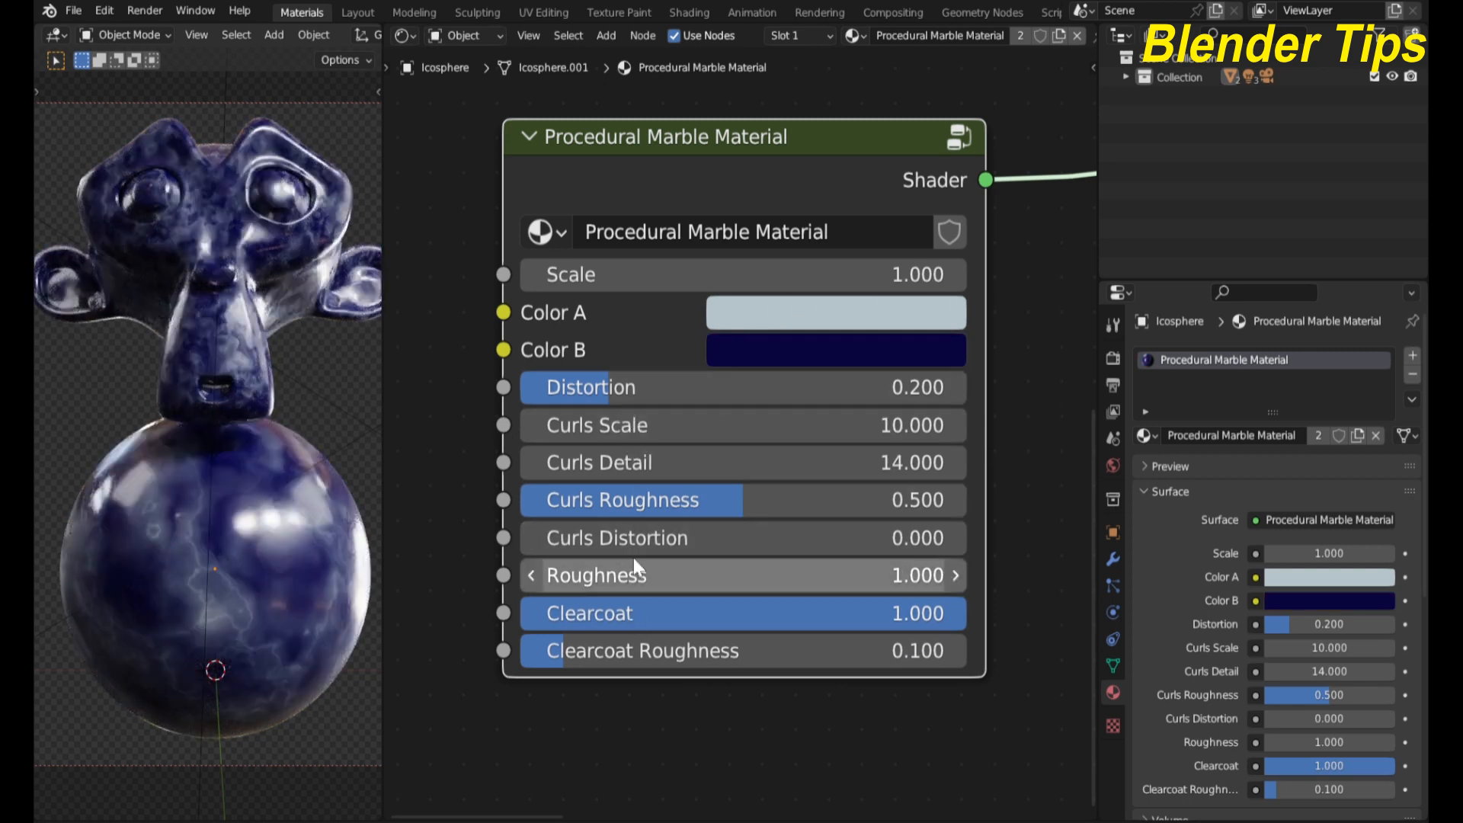
# Step: Try a higher Distortion value on the marble group node, undo it, and inspect the marble veins up close
pyautogui.moveTo(600, 389); pyautogui.dragTo(676, 388)
pyautogui.hotkey('ctrl', 'z')
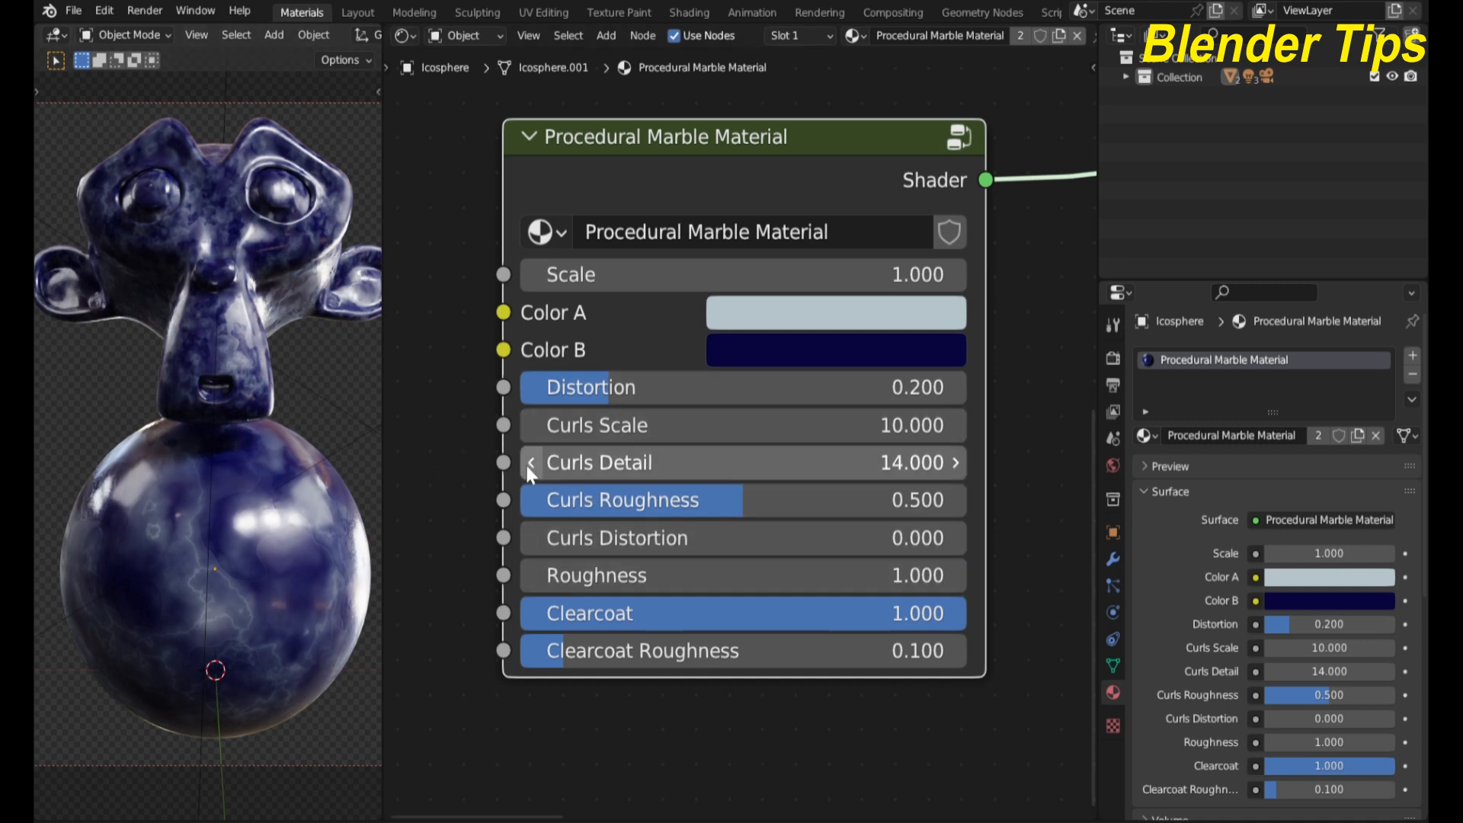
pyautogui.scroll(5, 218, 469)
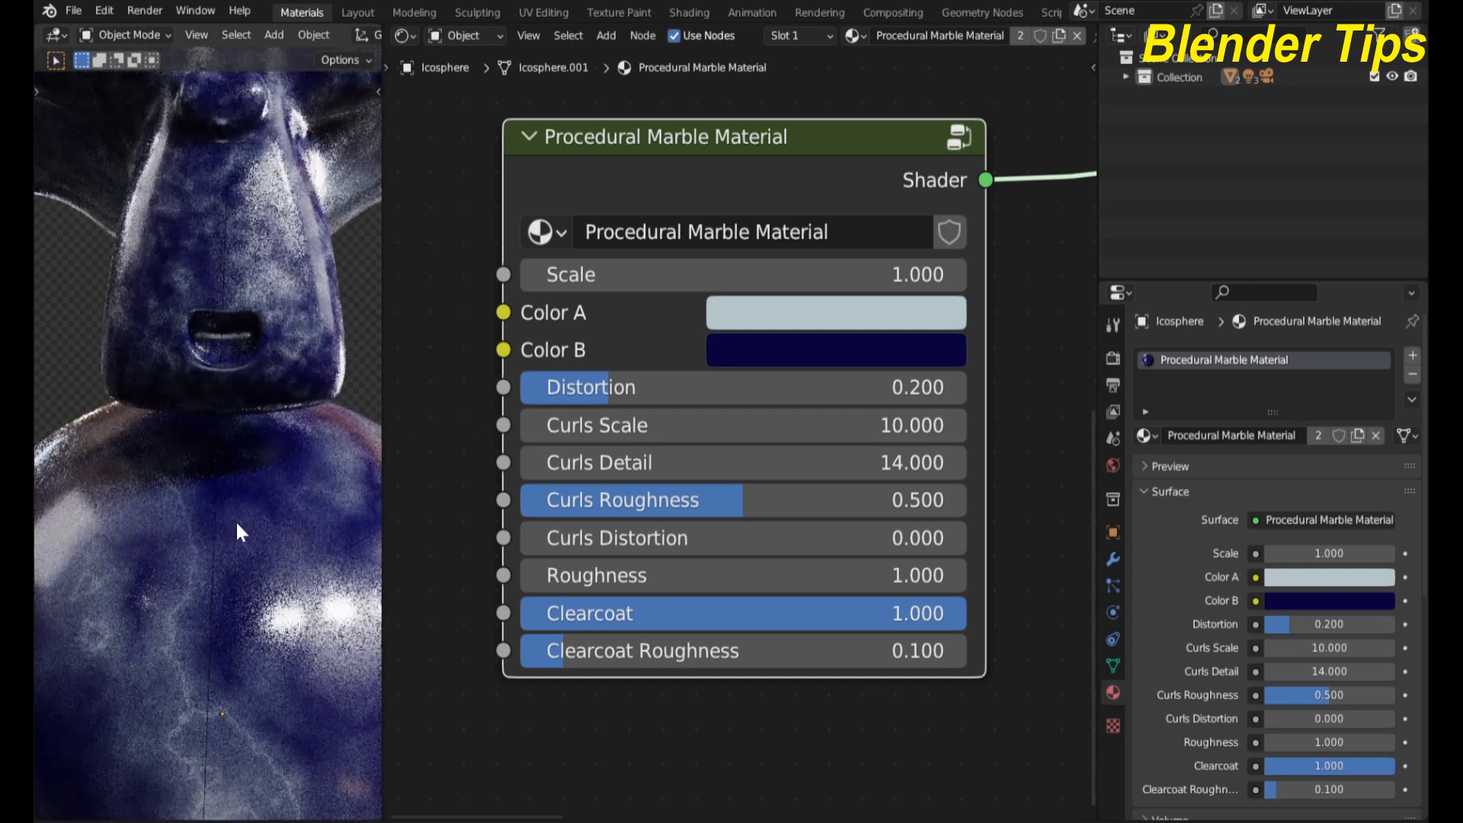
pyautogui.scroll(-4, 320, 487)
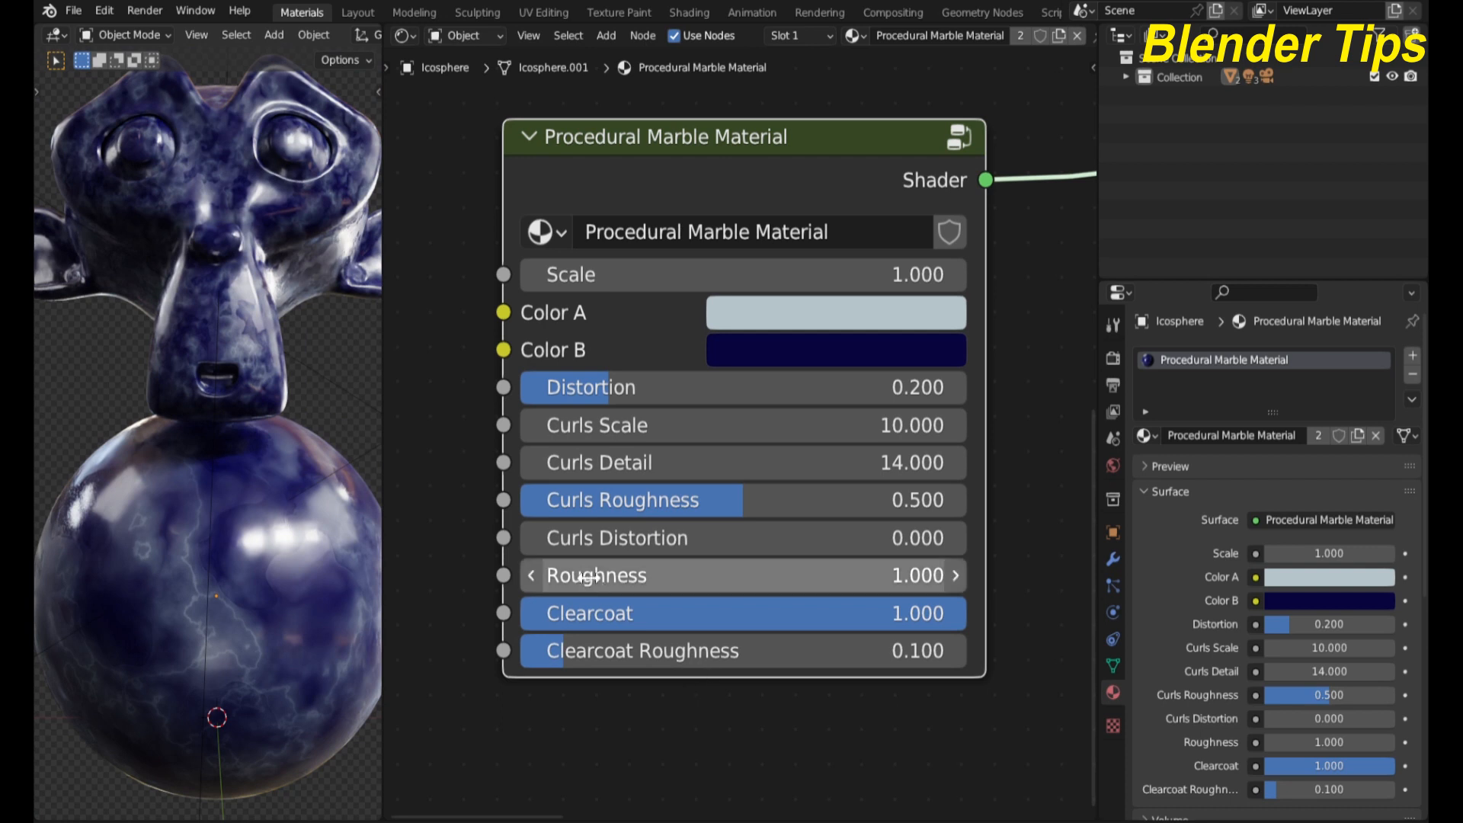
# Step: Try a Curls Distortion of 13 on the marble group node, inspect the veins on the sphere, and undo the change
pyautogui.moveTo(577, 538); pyautogui.dragTo(832, 538)
pyautogui.scroll(3, 240, 594)
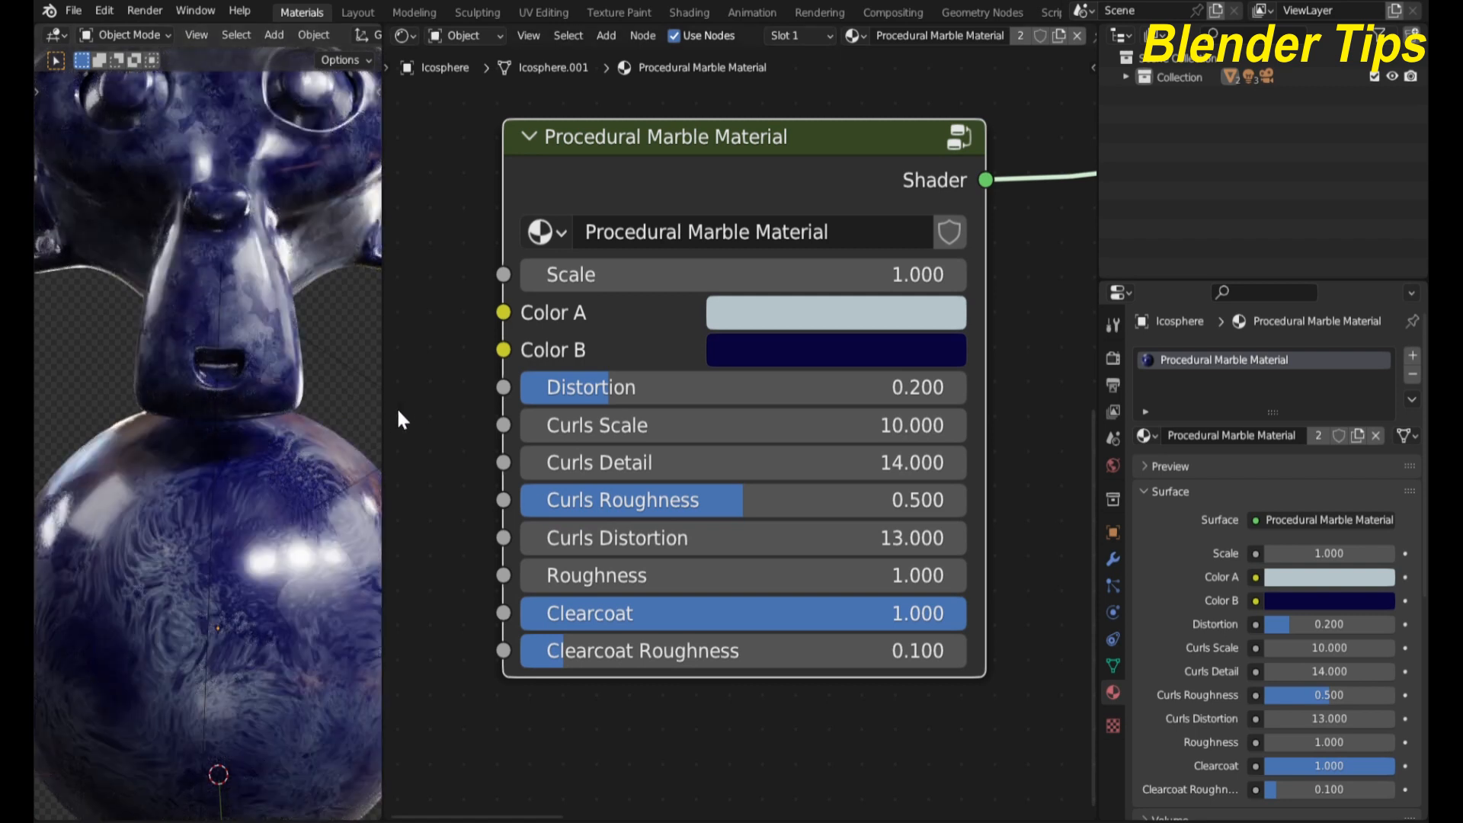
pyautogui.scroll(-1, 405, 420)
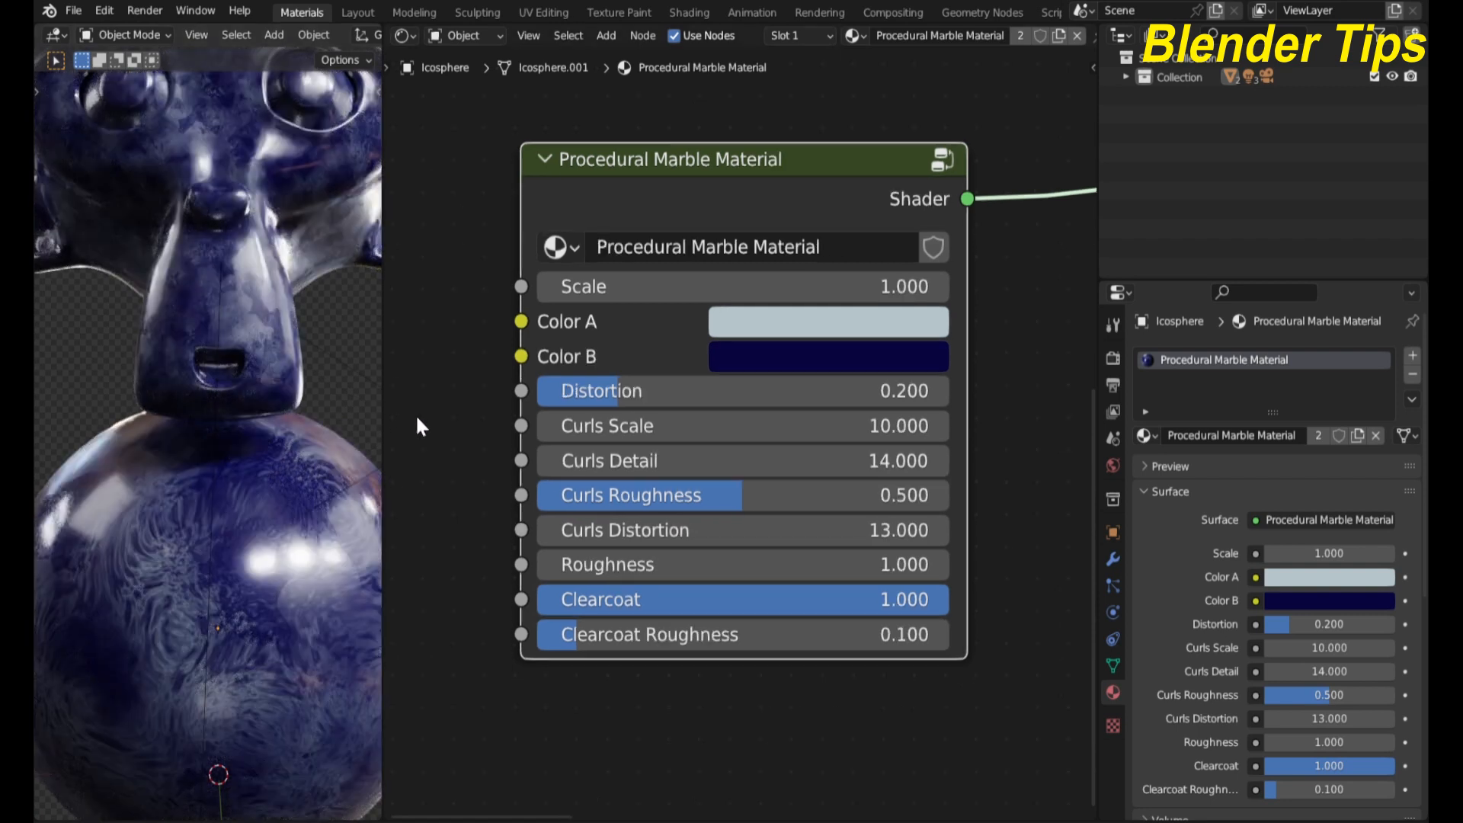
pyautogui.hotkey('ctrl', 'z')
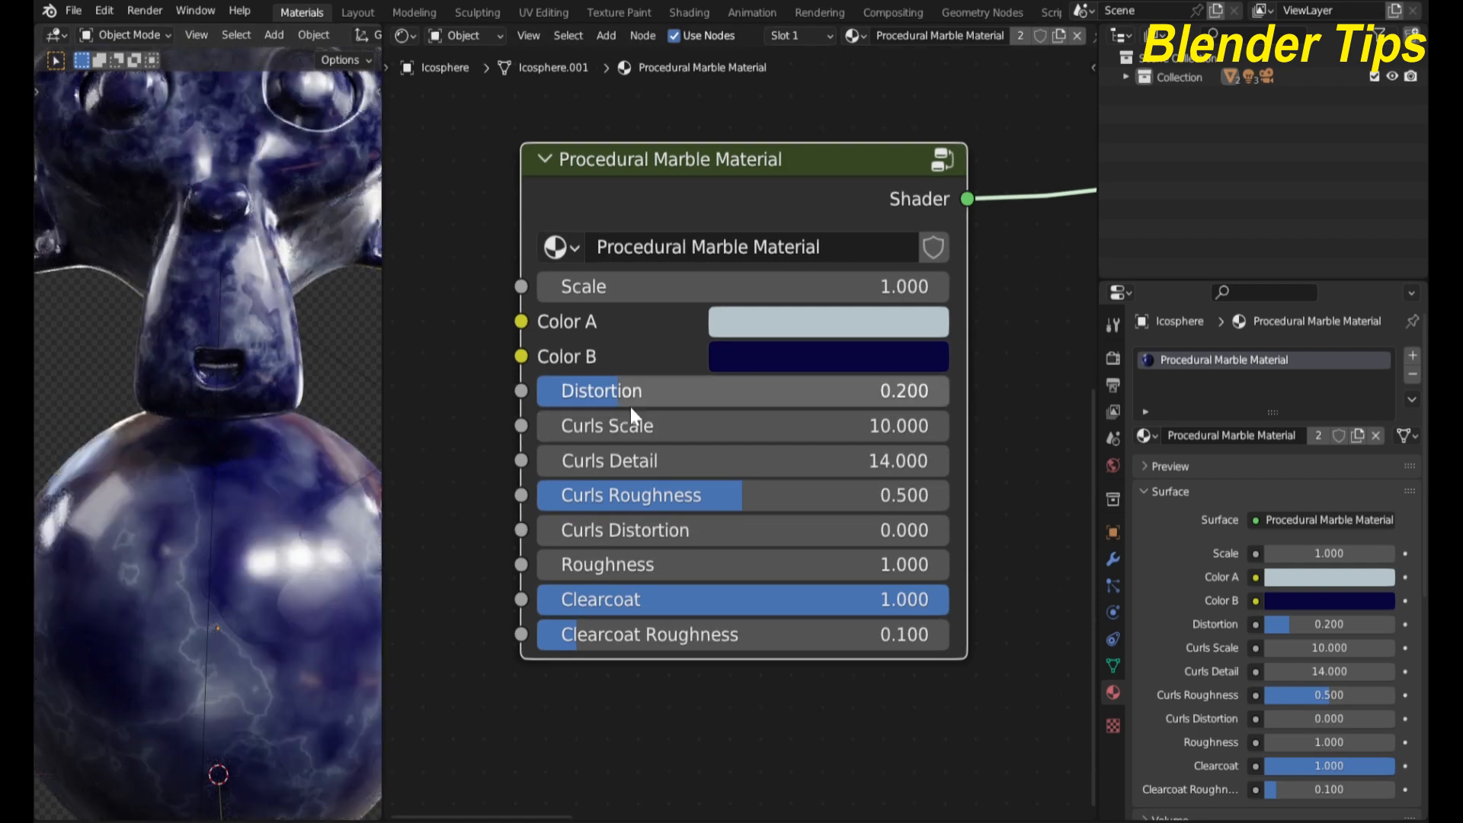
pyautogui.scroll(-1, 984, 352)
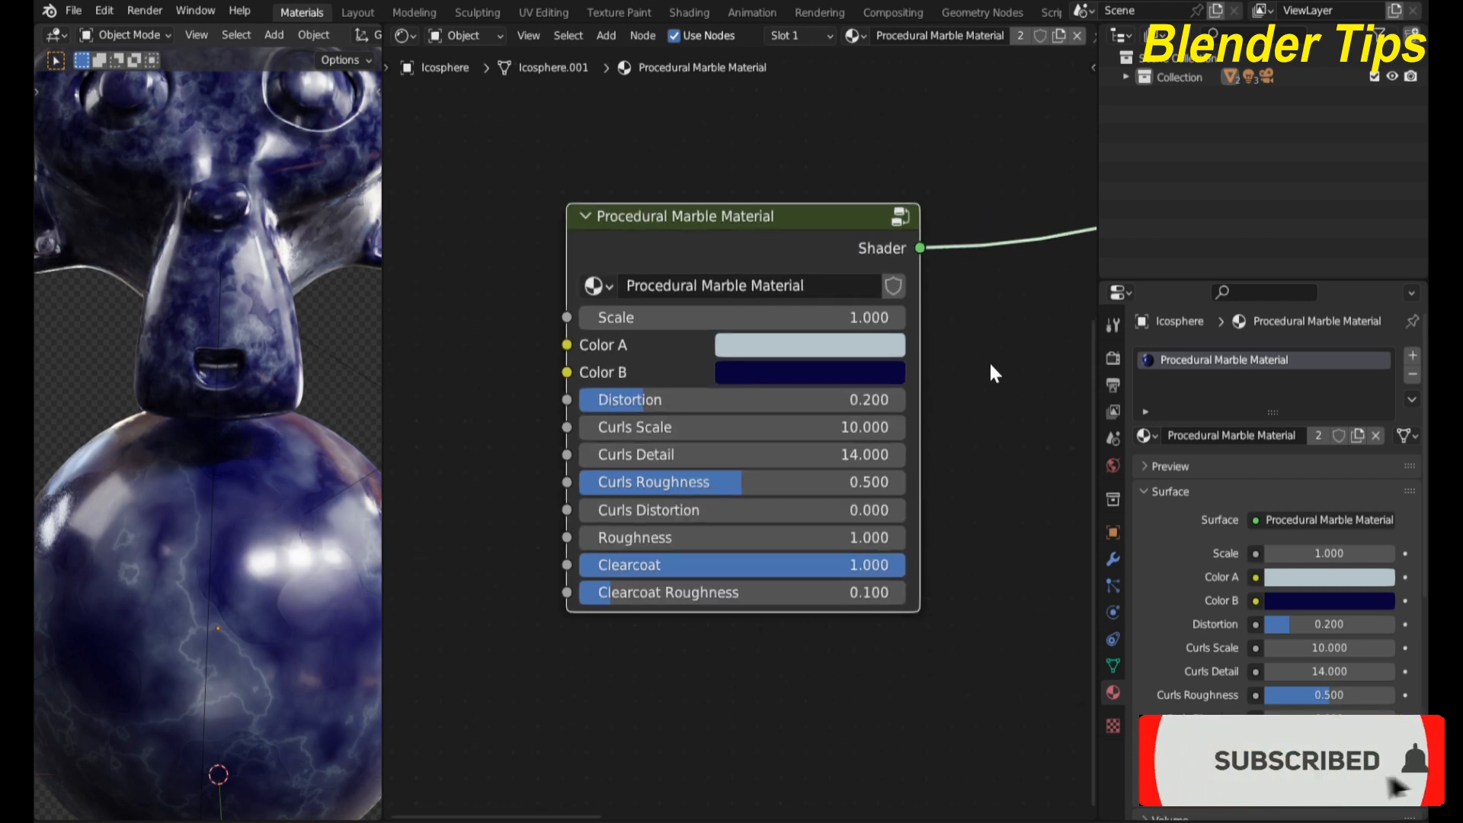
pyautogui.scroll(-3, 256, 217)
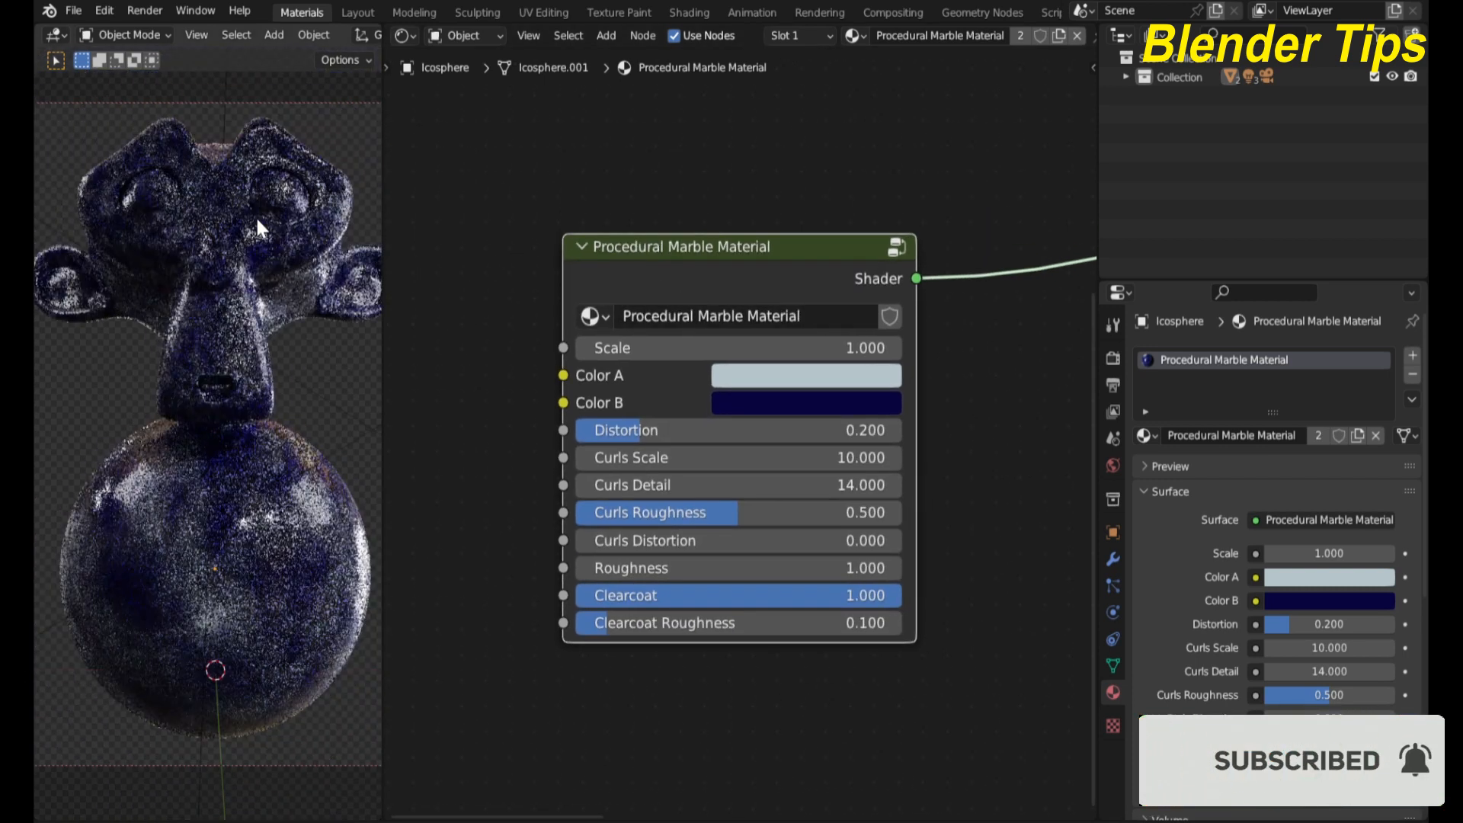
pyautogui.scroll(1, 968, 374)
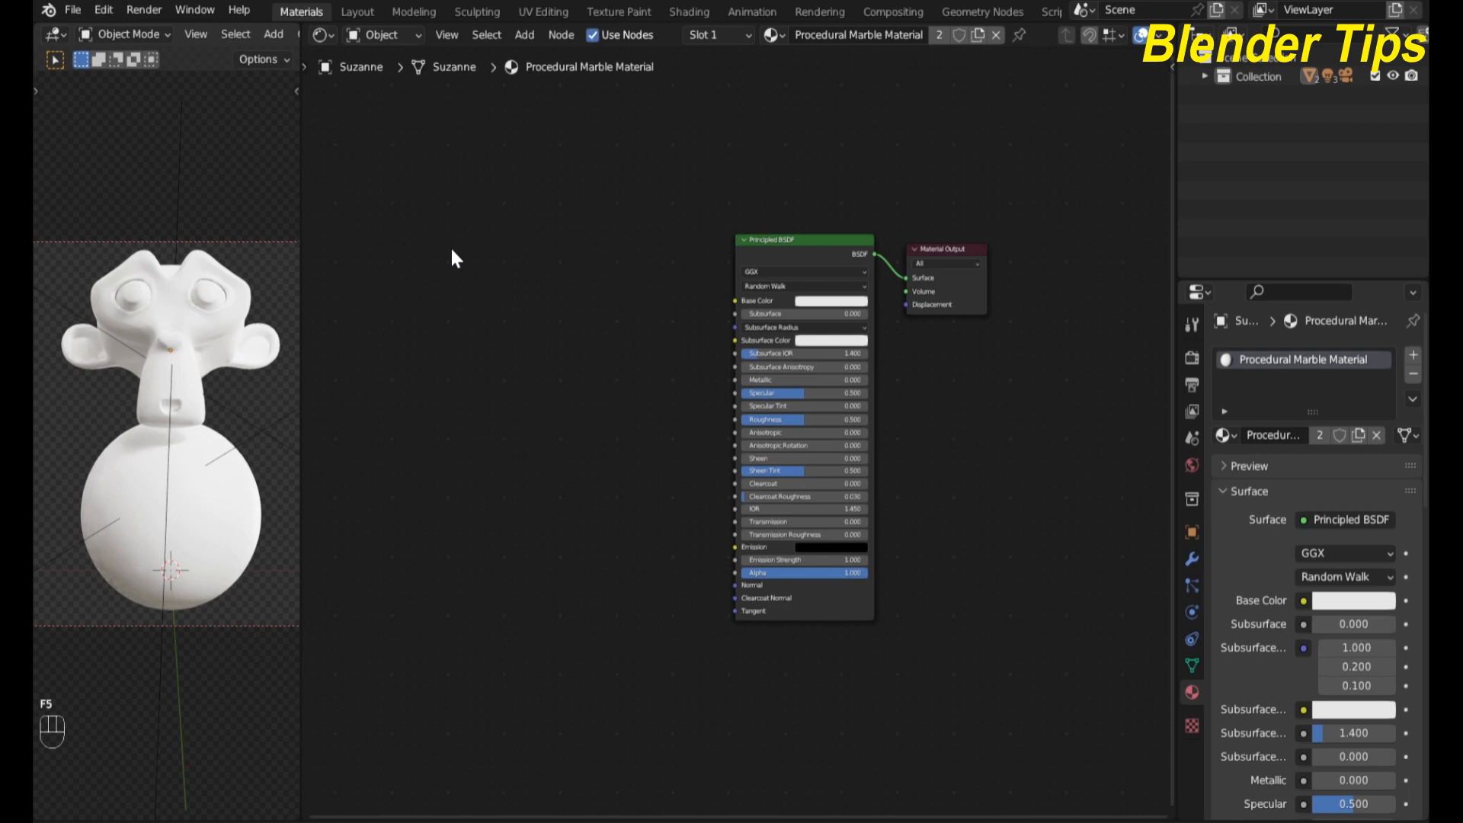
# Step: Select the Suzanne monkey head and check its mesh in Edit Mode before returning to Object Mode
pyautogui.scroll(3, 451, 259)
pyautogui.scroll(-1, 450, 254)
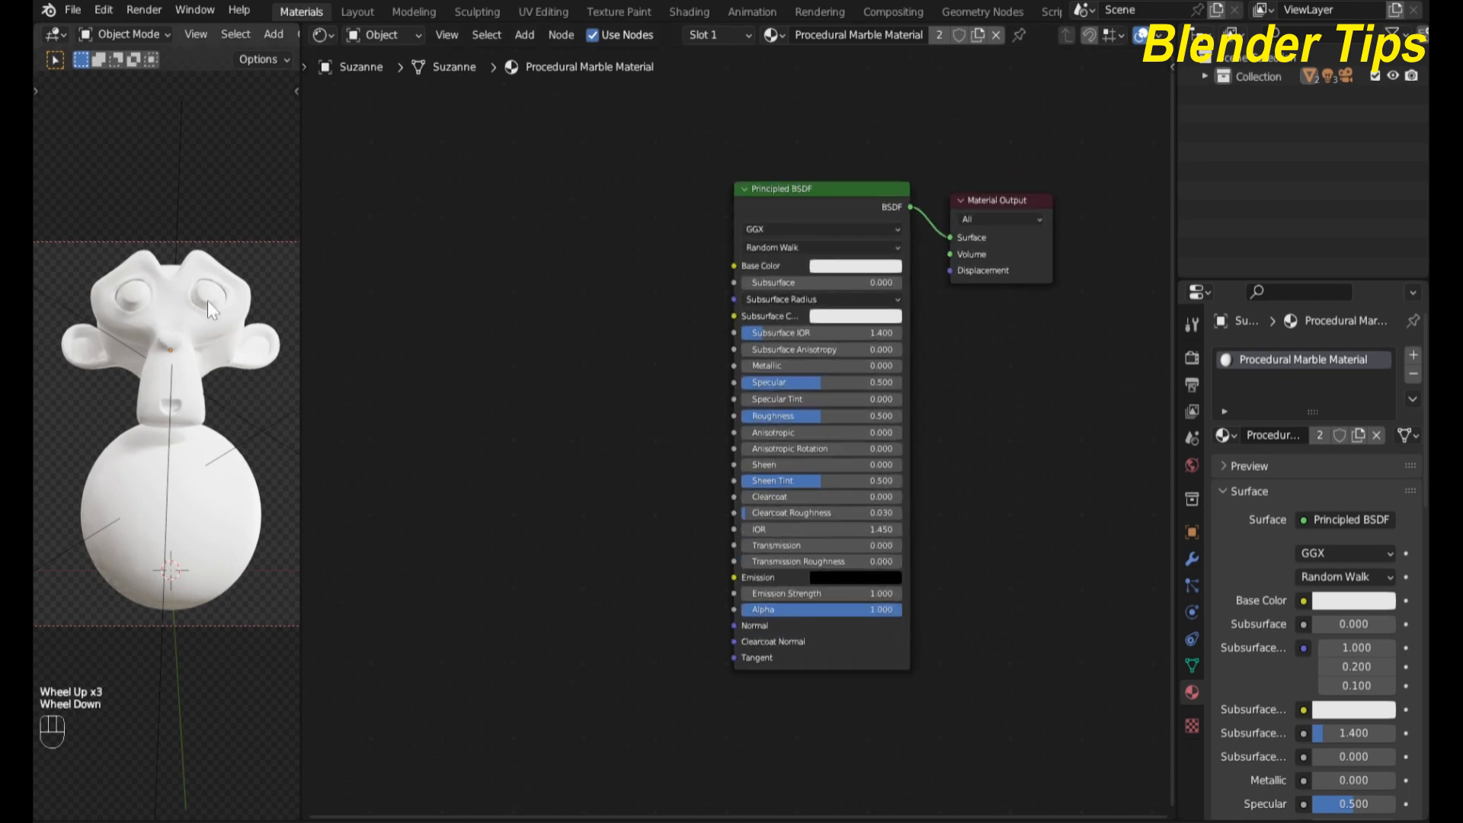
pyautogui.scroll(-1, 129, 271)
pyautogui.scroll(1, 130, 271)
pyautogui.click(176, 528)
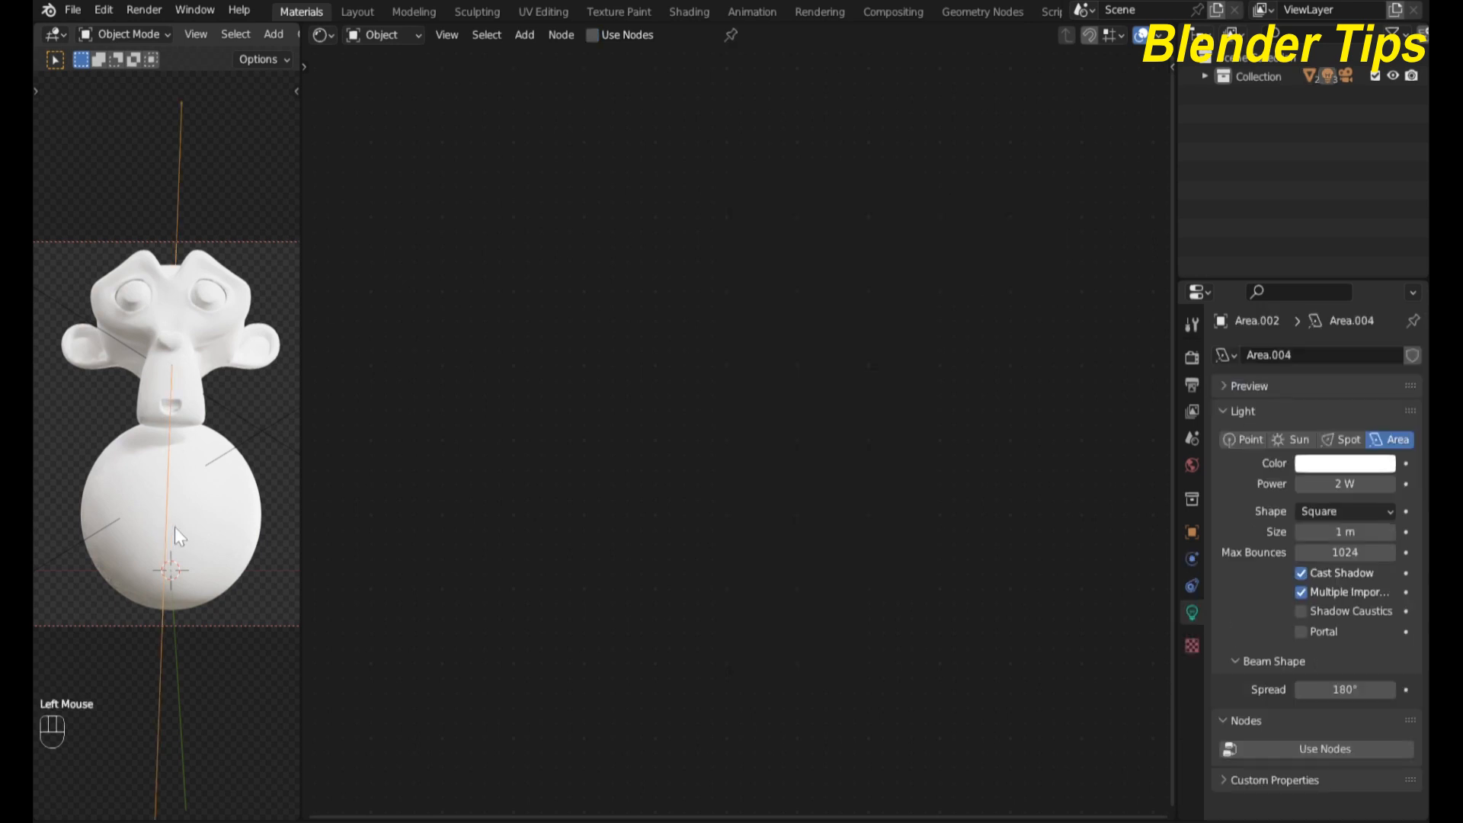
pyautogui.click(175, 527)
pyautogui.click(174, 335)
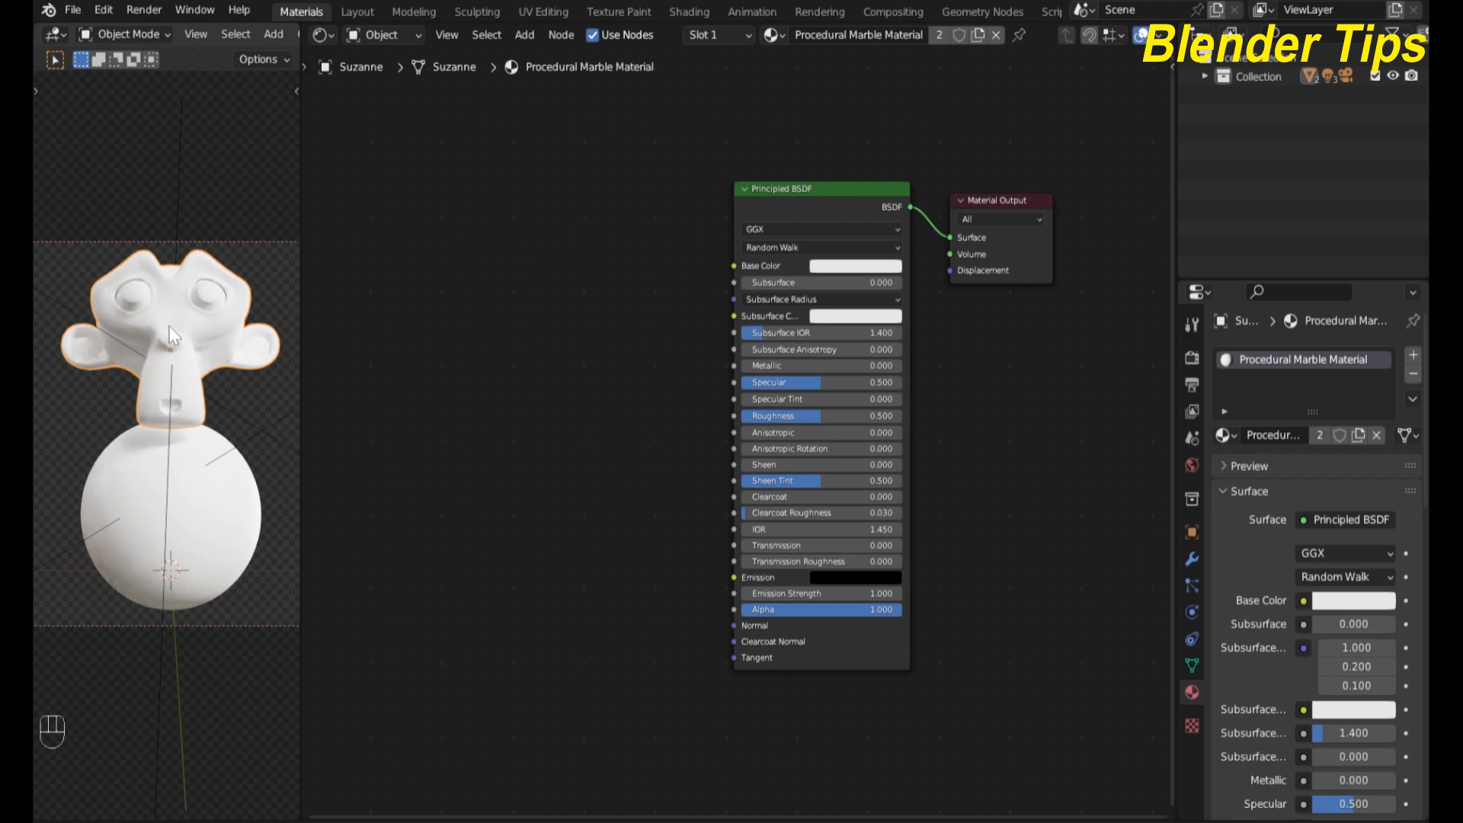
pyautogui.press('Tab')
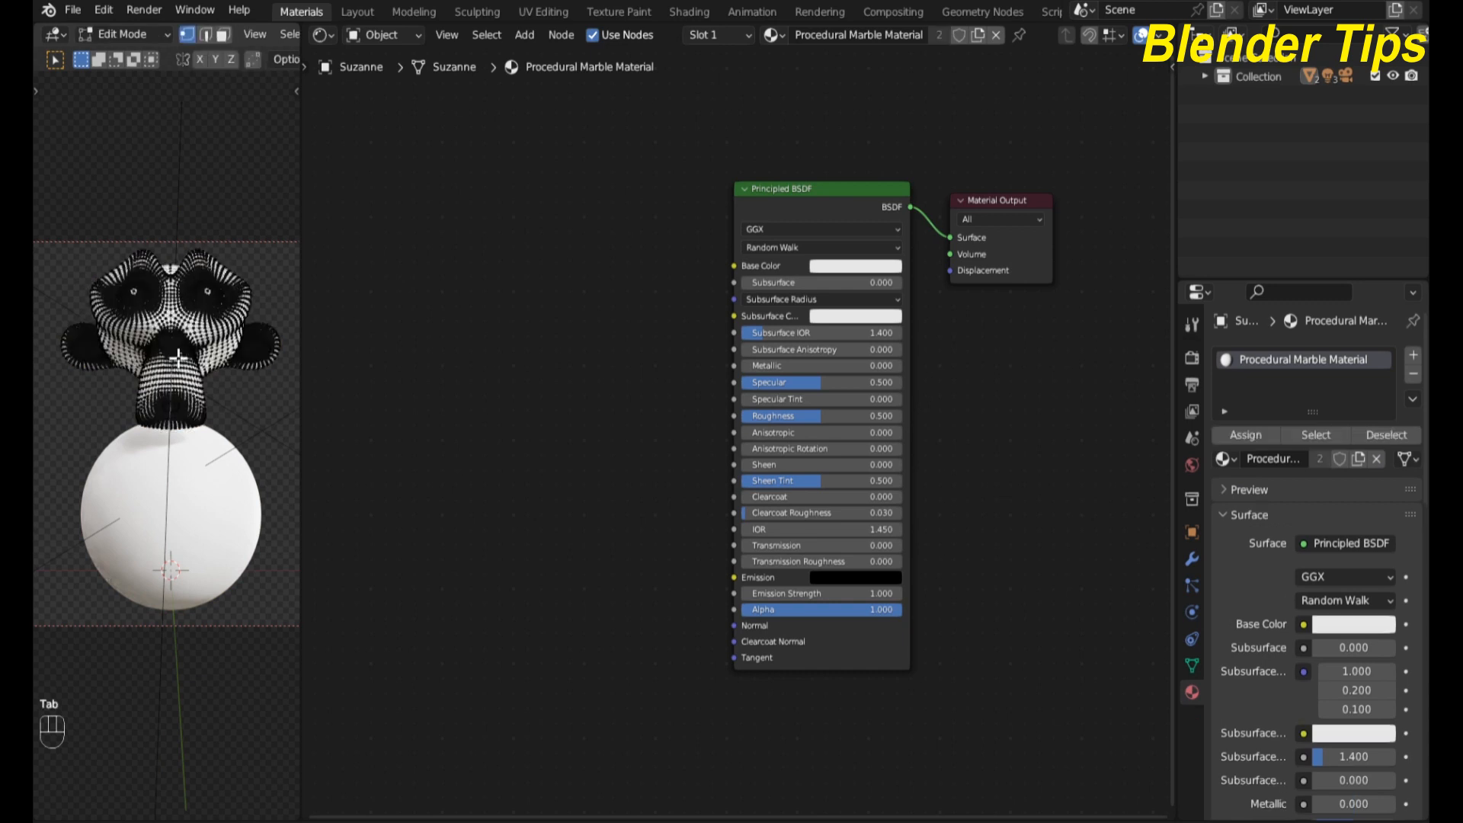
pyautogui.press('Tab')
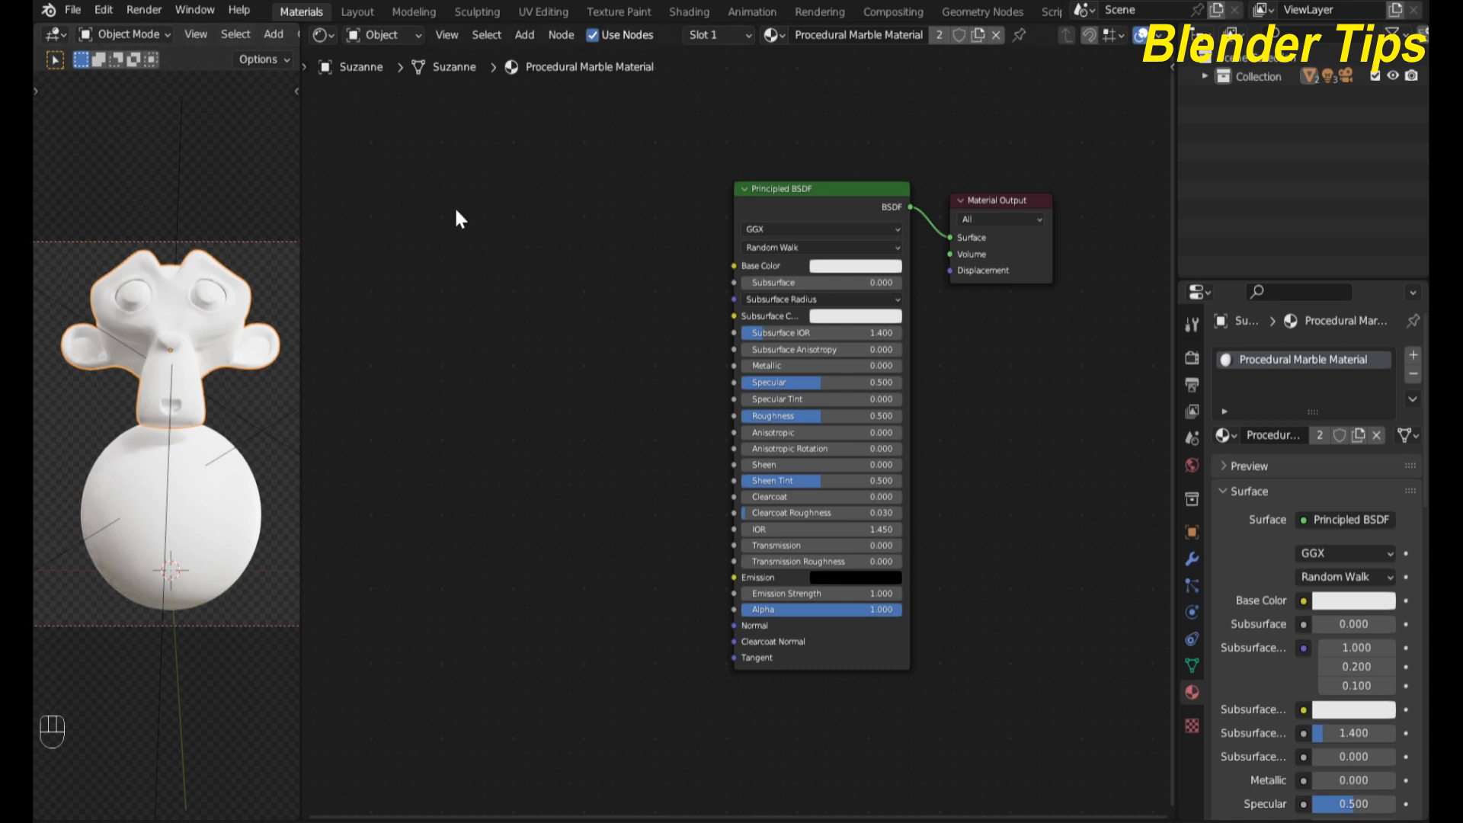
# Step: Add a Noise Texture node to the Procedural Marble Material, placed well before the Principled BSDF node
pyautogui.scroll(1, 575, 371)
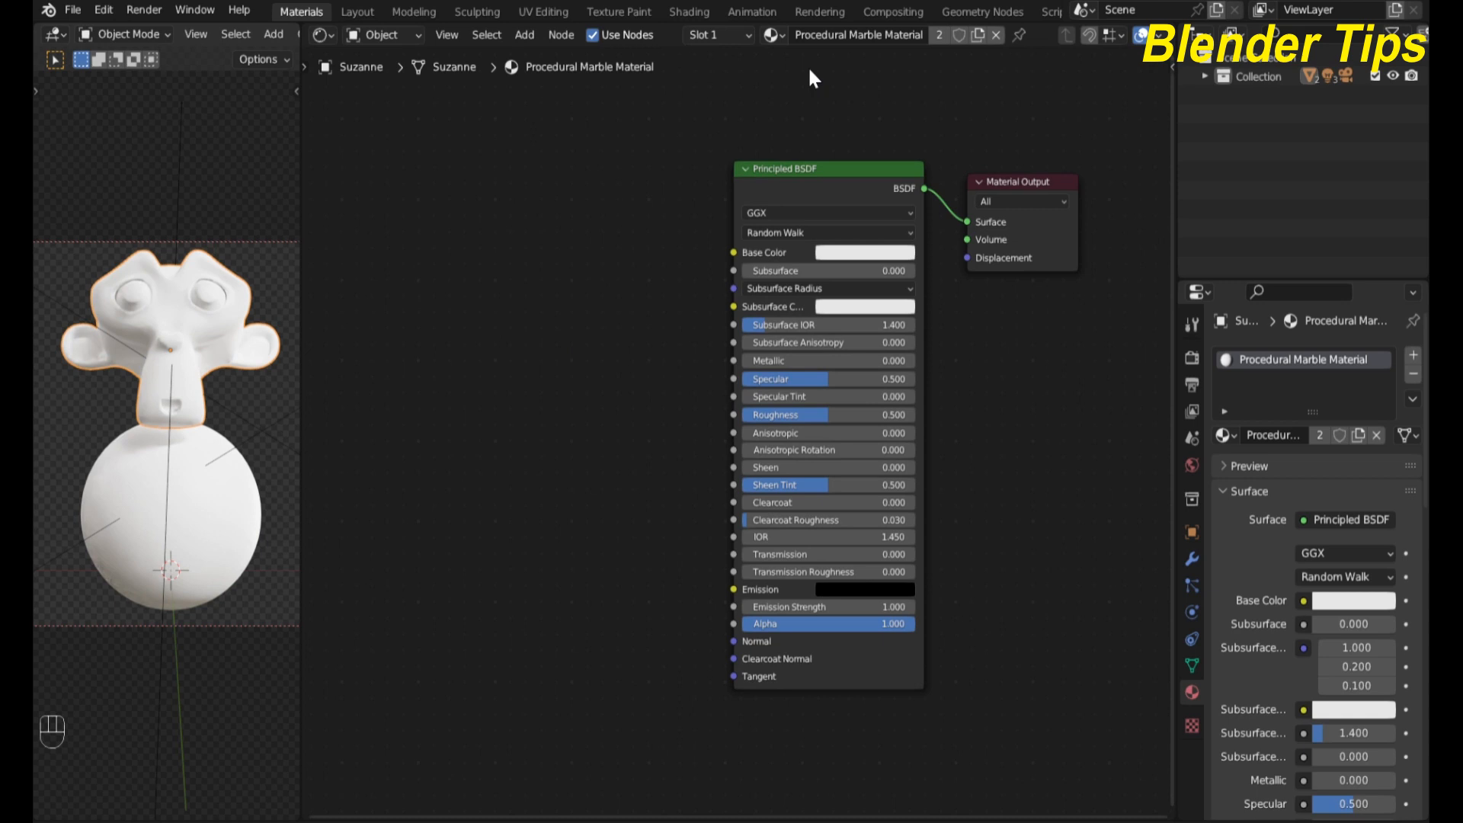
pyautogui.scroll(2, 616, 290)
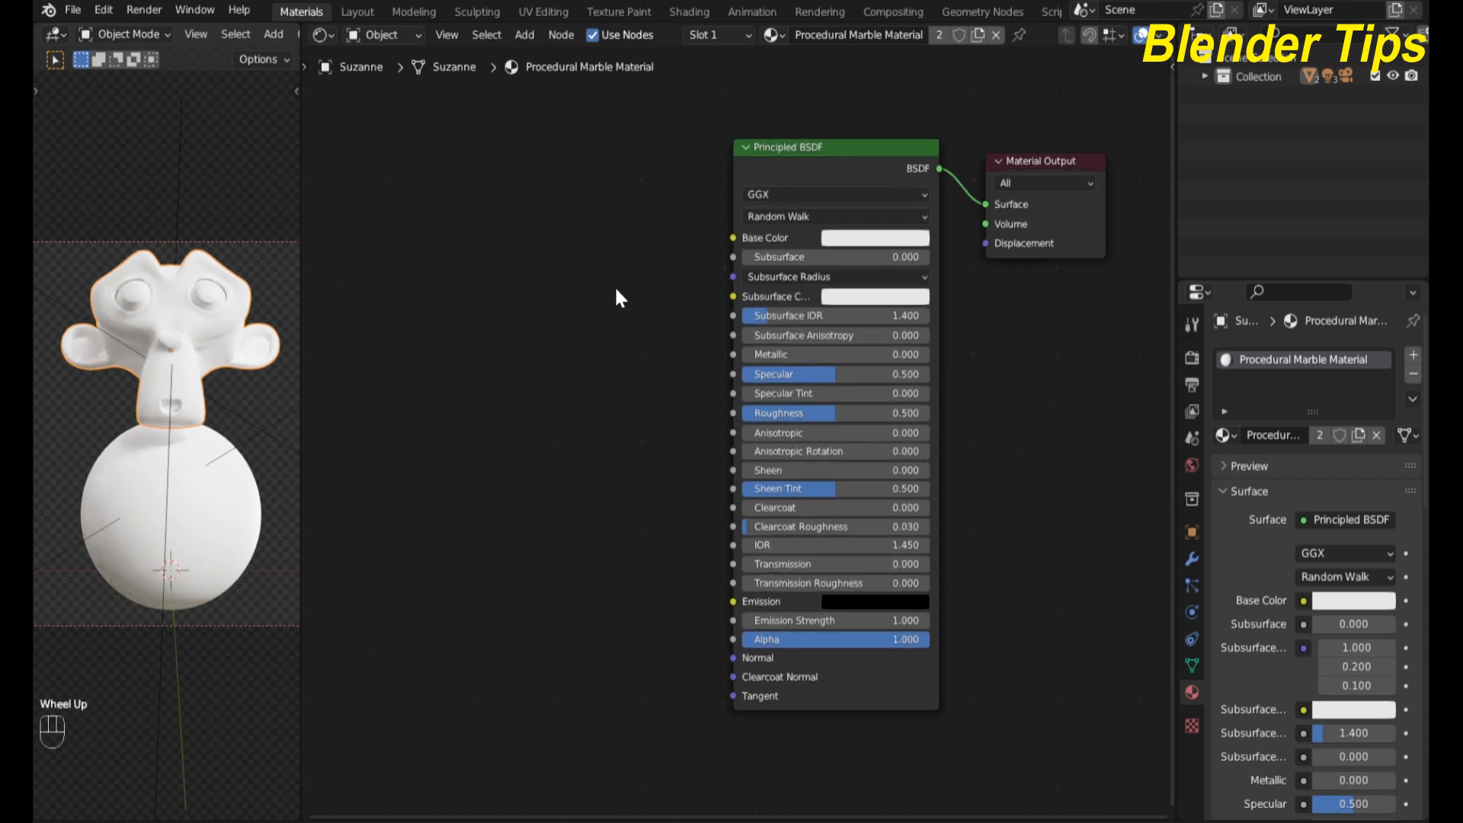
pyautogui.scroll(-2, 616, 289)
pyautogui.moveTo(616, 290); pyautogui.dragTo(663, 319, button='middle')
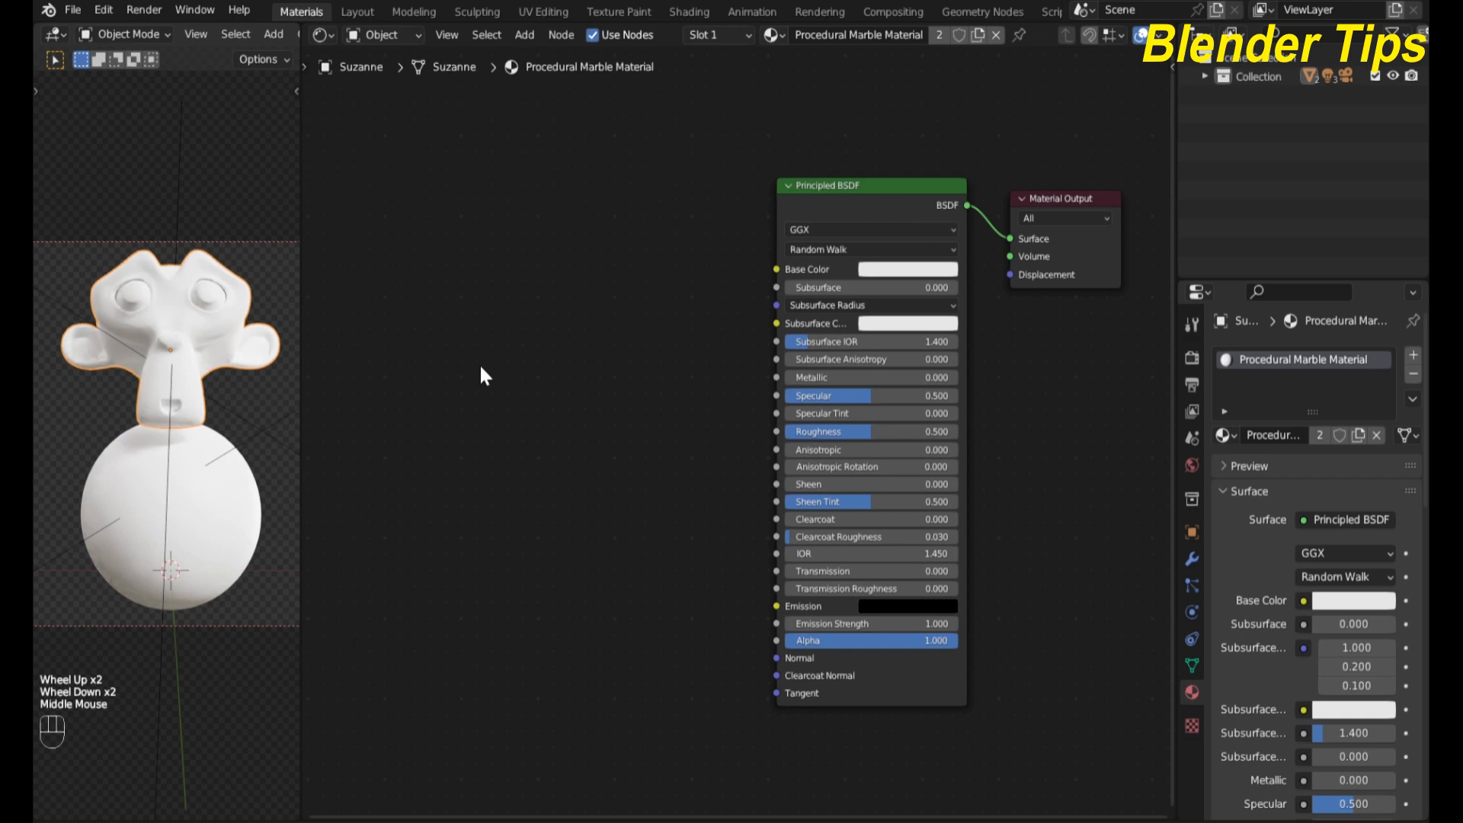
pyautogui.hotkey('shift', 'a')
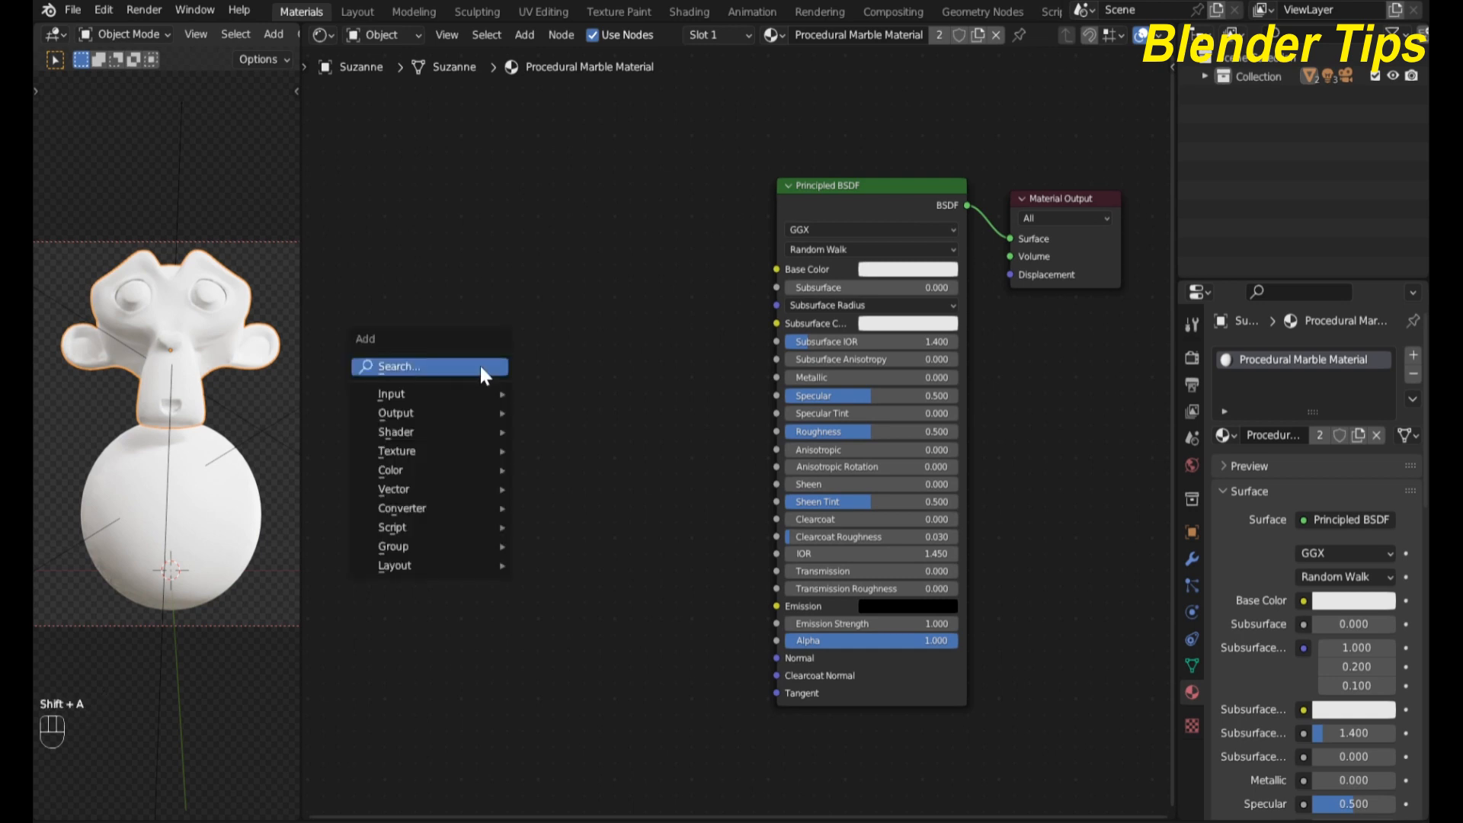
pyautogui.click(481, 367)
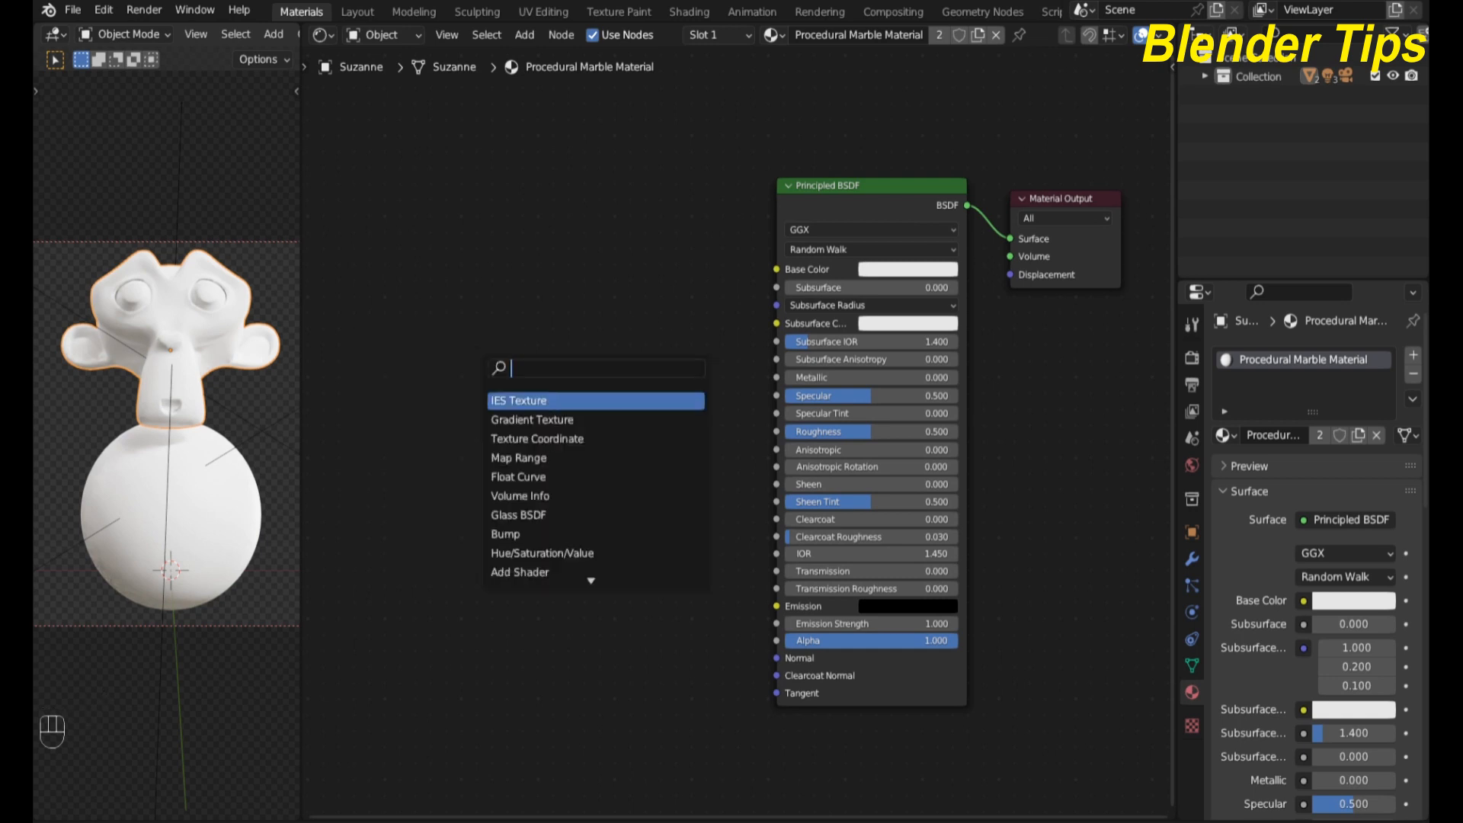
pyautogui.write('no')
pyautogui.press('Return')
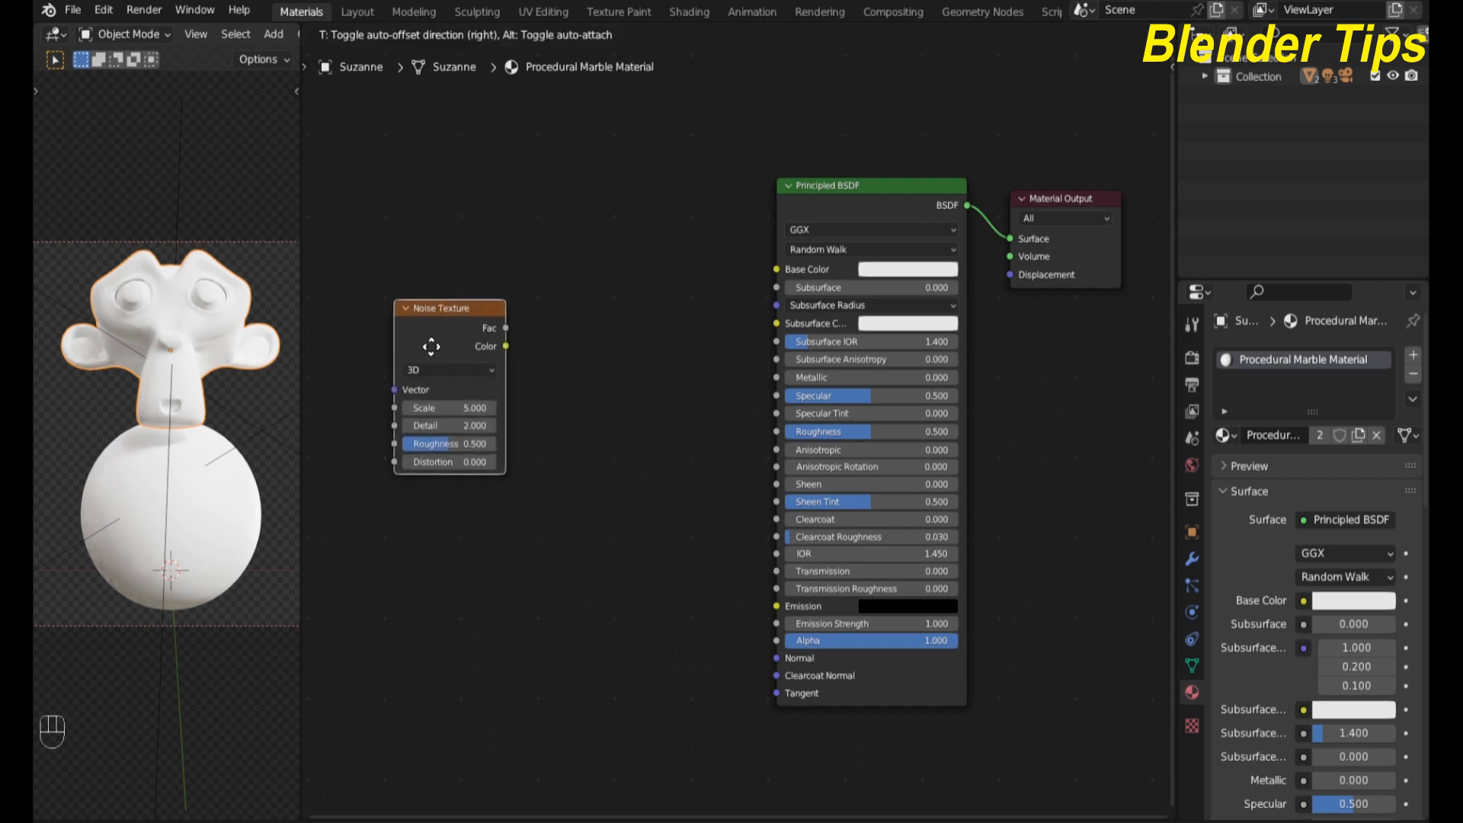
pyautogui.click(377, 329)
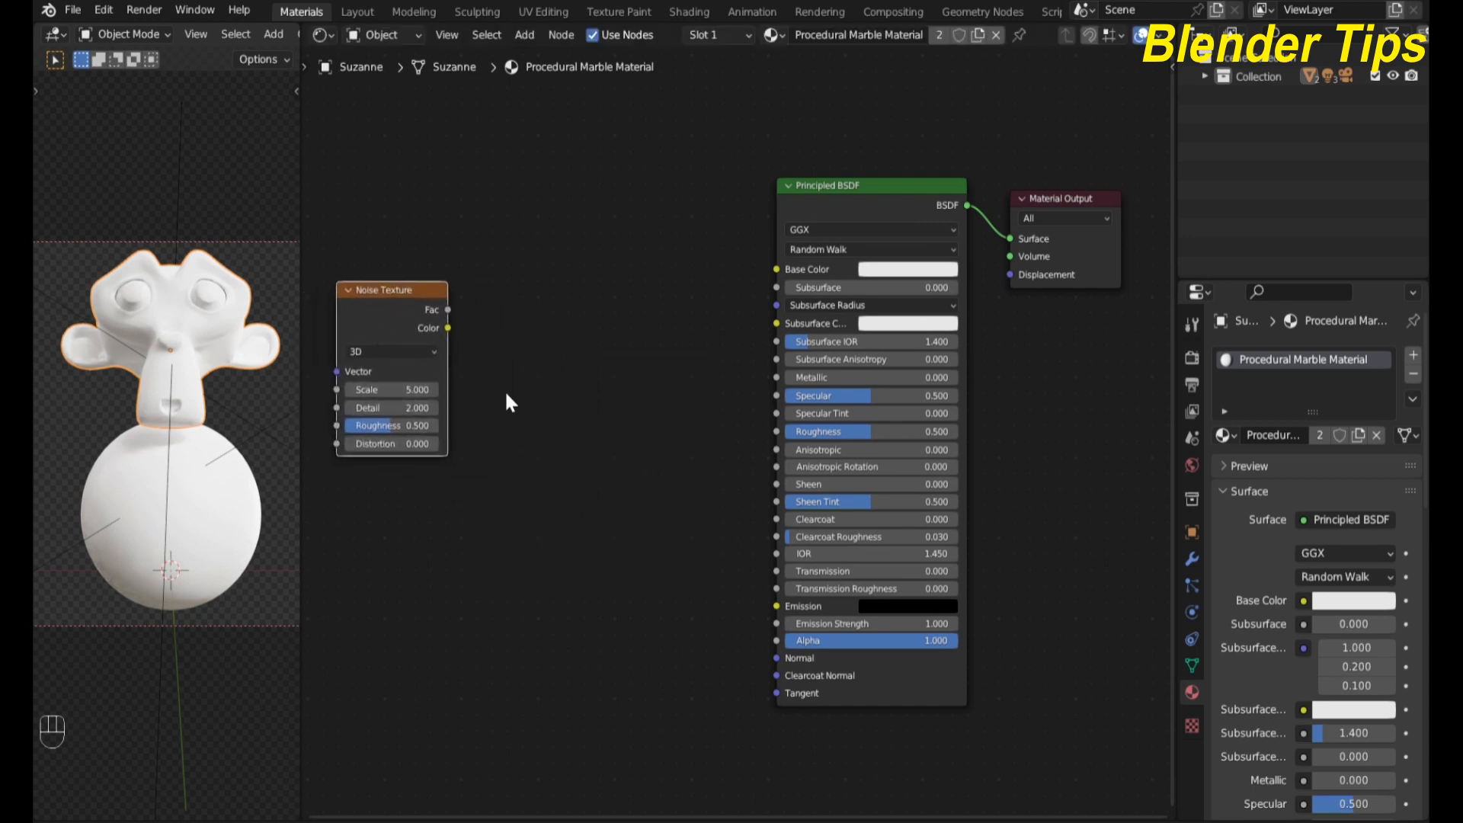
# Step: Add Texture Coordinate and Mapping nodes connected to the Noise Texture's Vector input
pyautogui.scroll(-3, 469, 336)
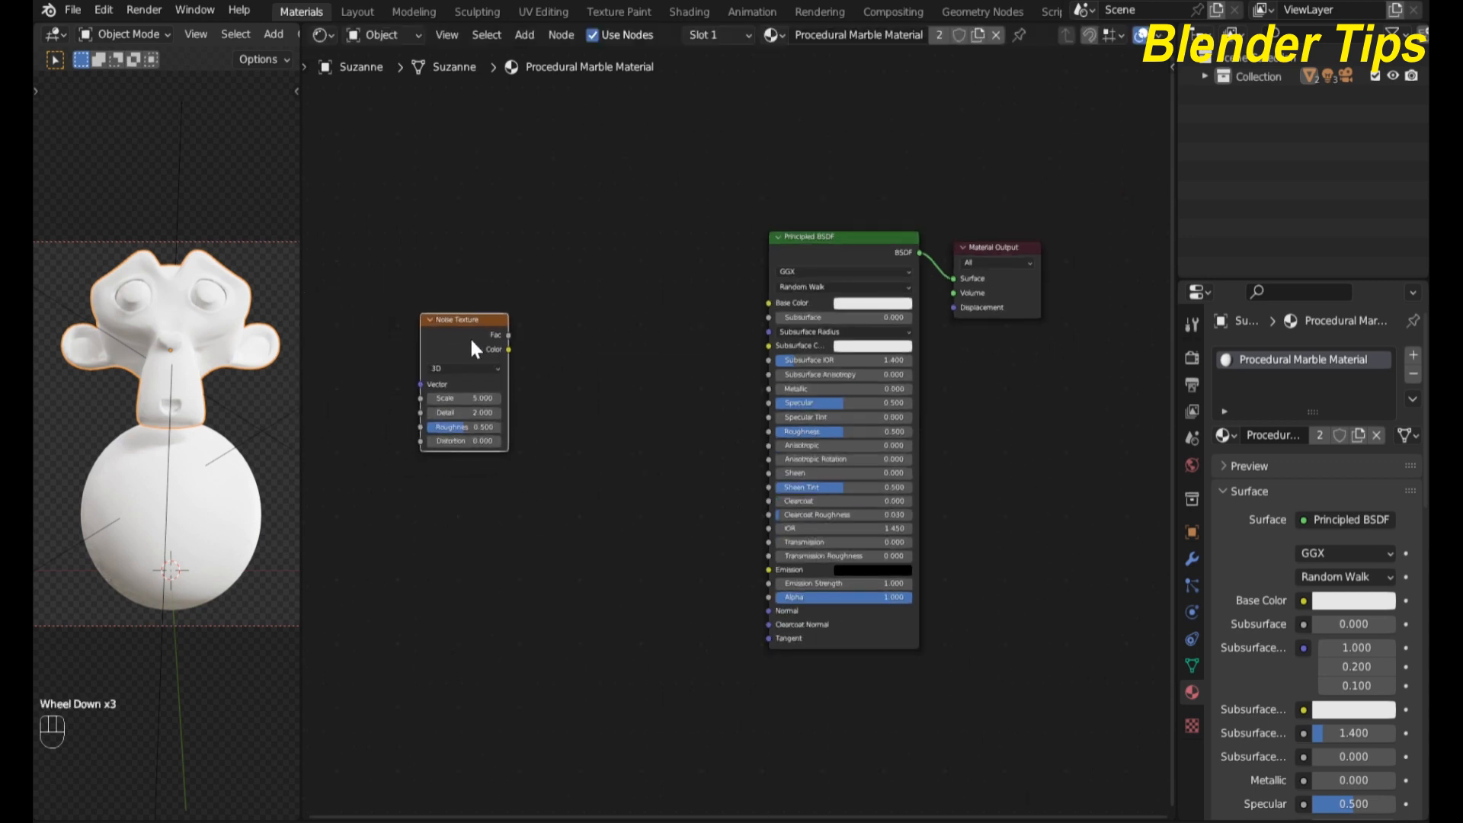
pyautogui.hotkey('ctrl', 't')
pyautogui.moveTo(500, 465); pyautogui.dragTo(587, 478, button='middle')
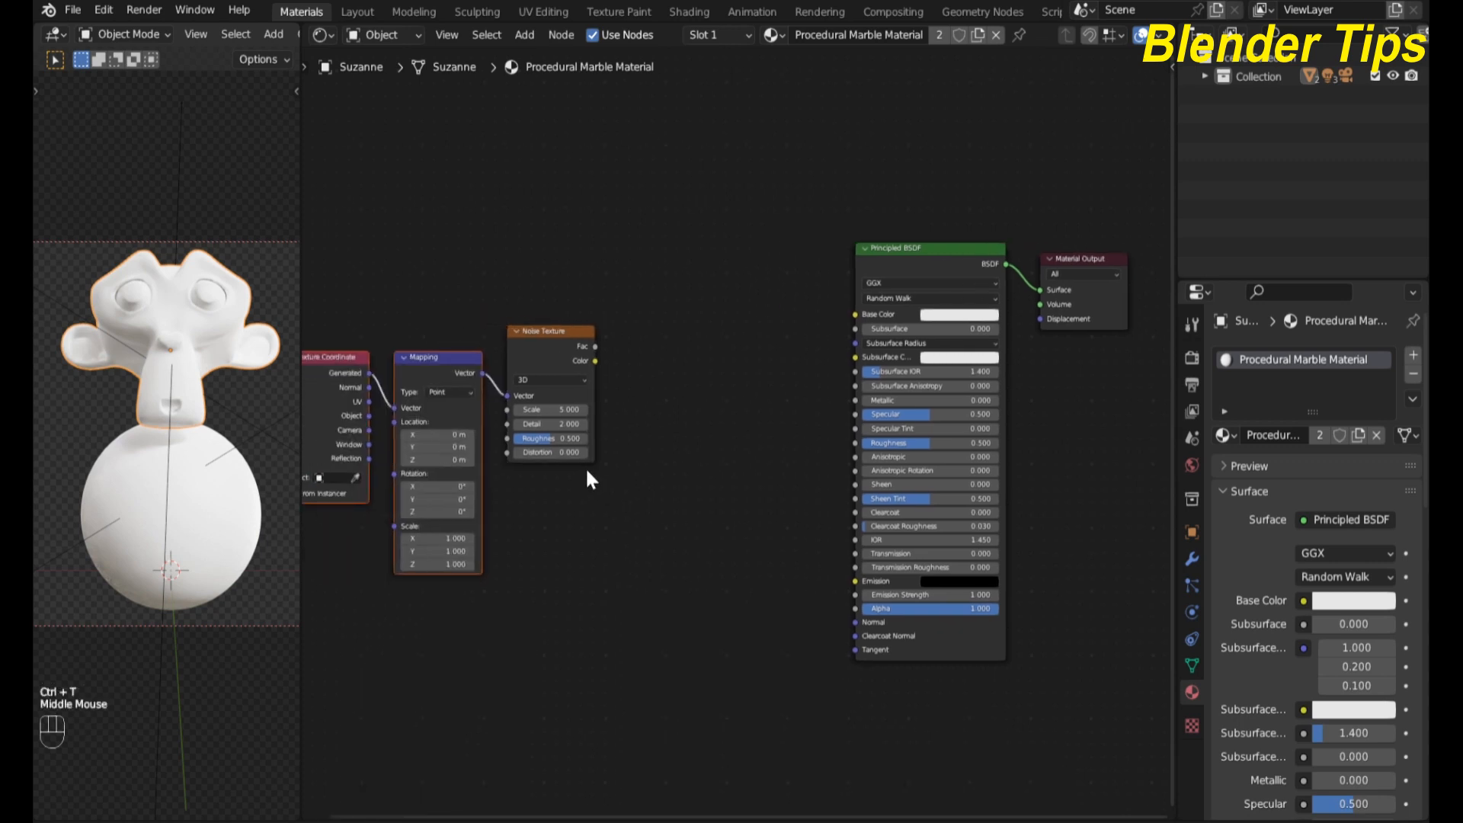
# Step: Connect the Texture Coordinate node's Object output to the Mapping node's Vector input
pyautogui.moveTo(490, 310)
pyautogui.mouseDown(button='middle')
pyautogui.moveTo(513, 297)
pyautogui.moveTo(490, 290)
pyautogui.mouseUp(button='middle')
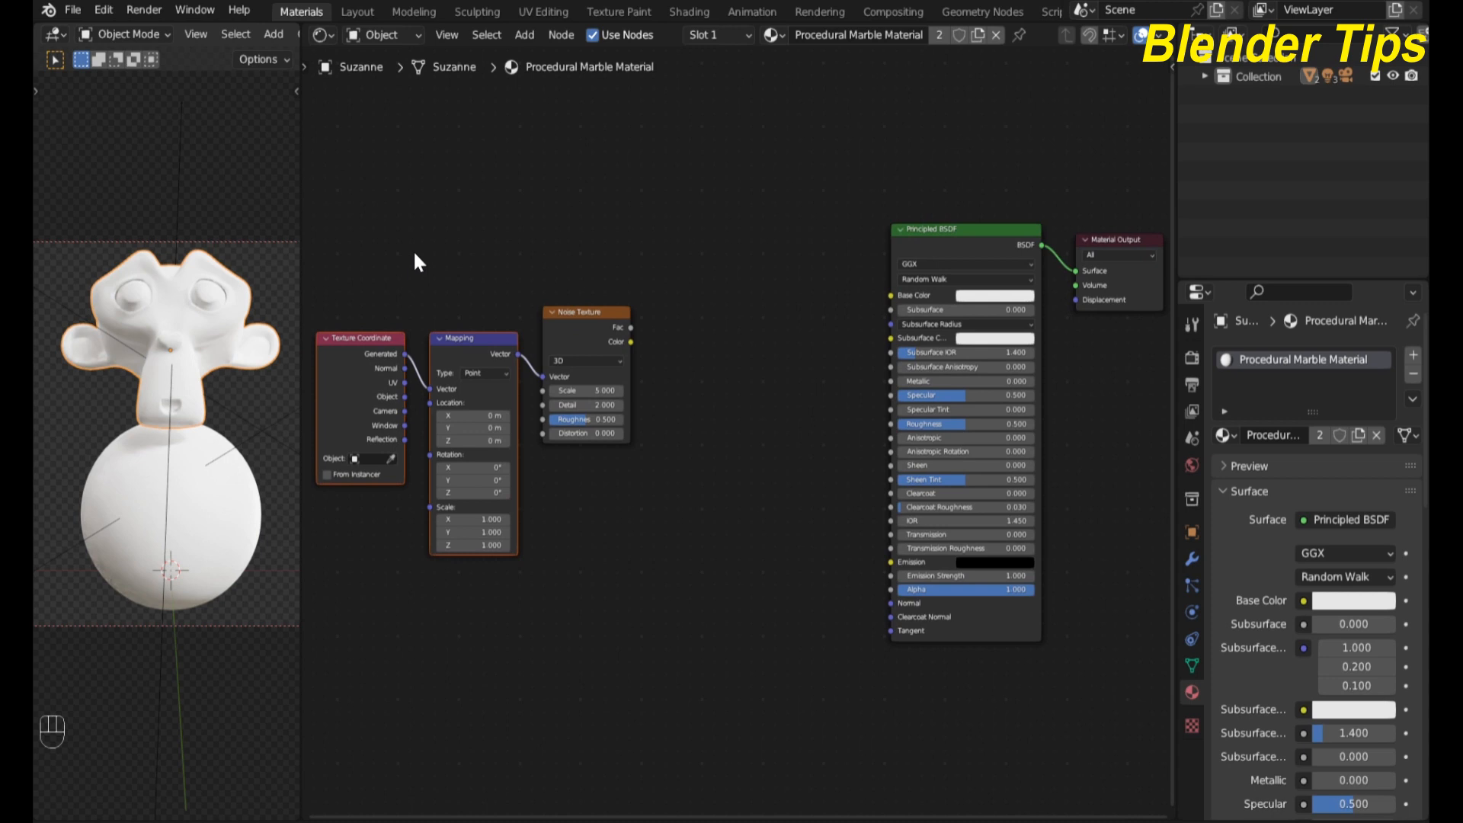
pyautogui.scroll(1, 393, 340)
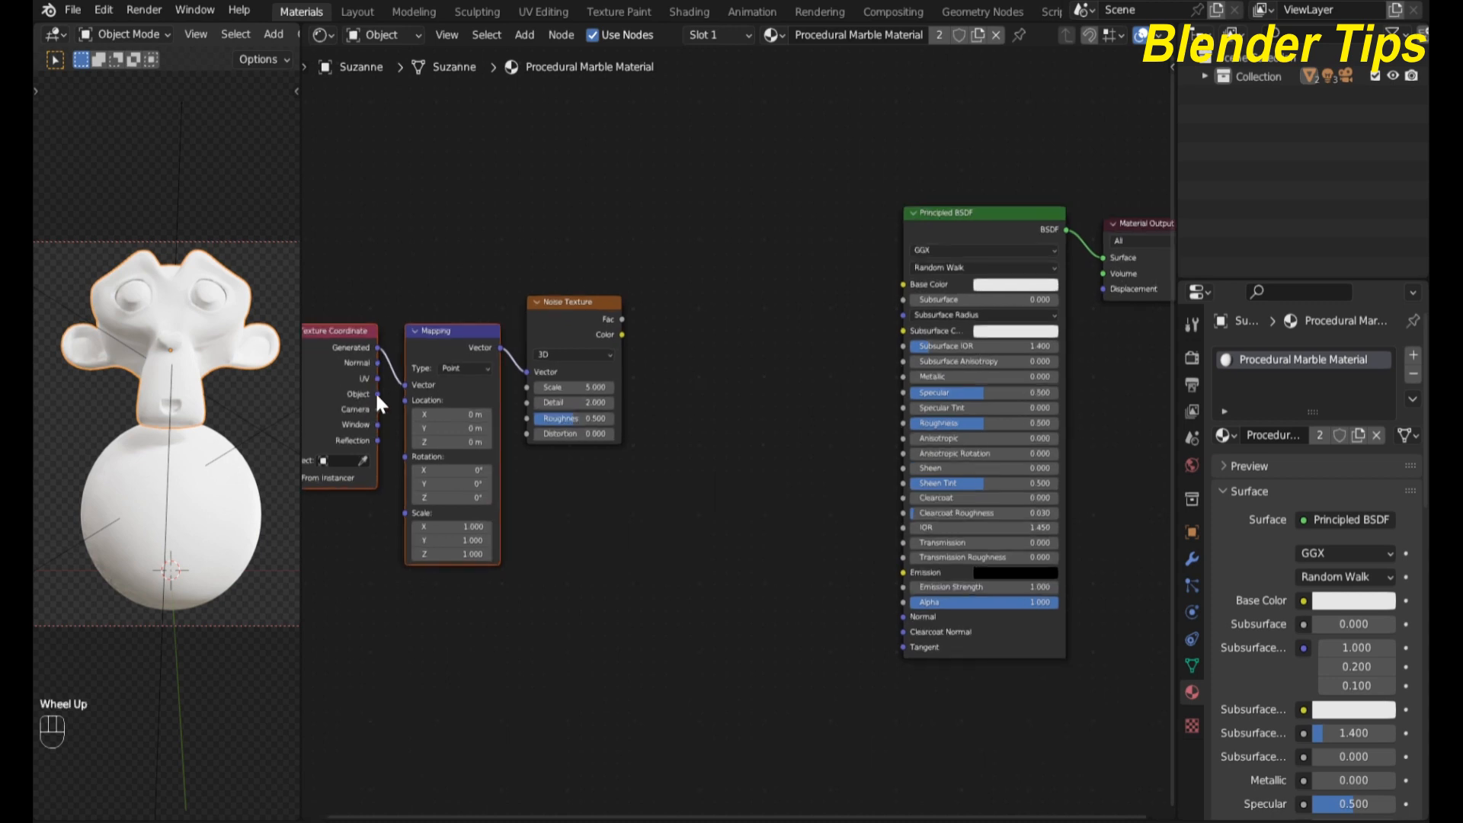
pyautogui.moveTo(378, 394); pyautogui.dragTo(407, 385)
# Step: Preview the Noise Texture directly through the material output and inspect it on Suzanne and the sphere
pyautogui.scroll(3, 634, 444)
pyautogui.scroll(-1, 656, 384)
pyautogui.click(537, 295)
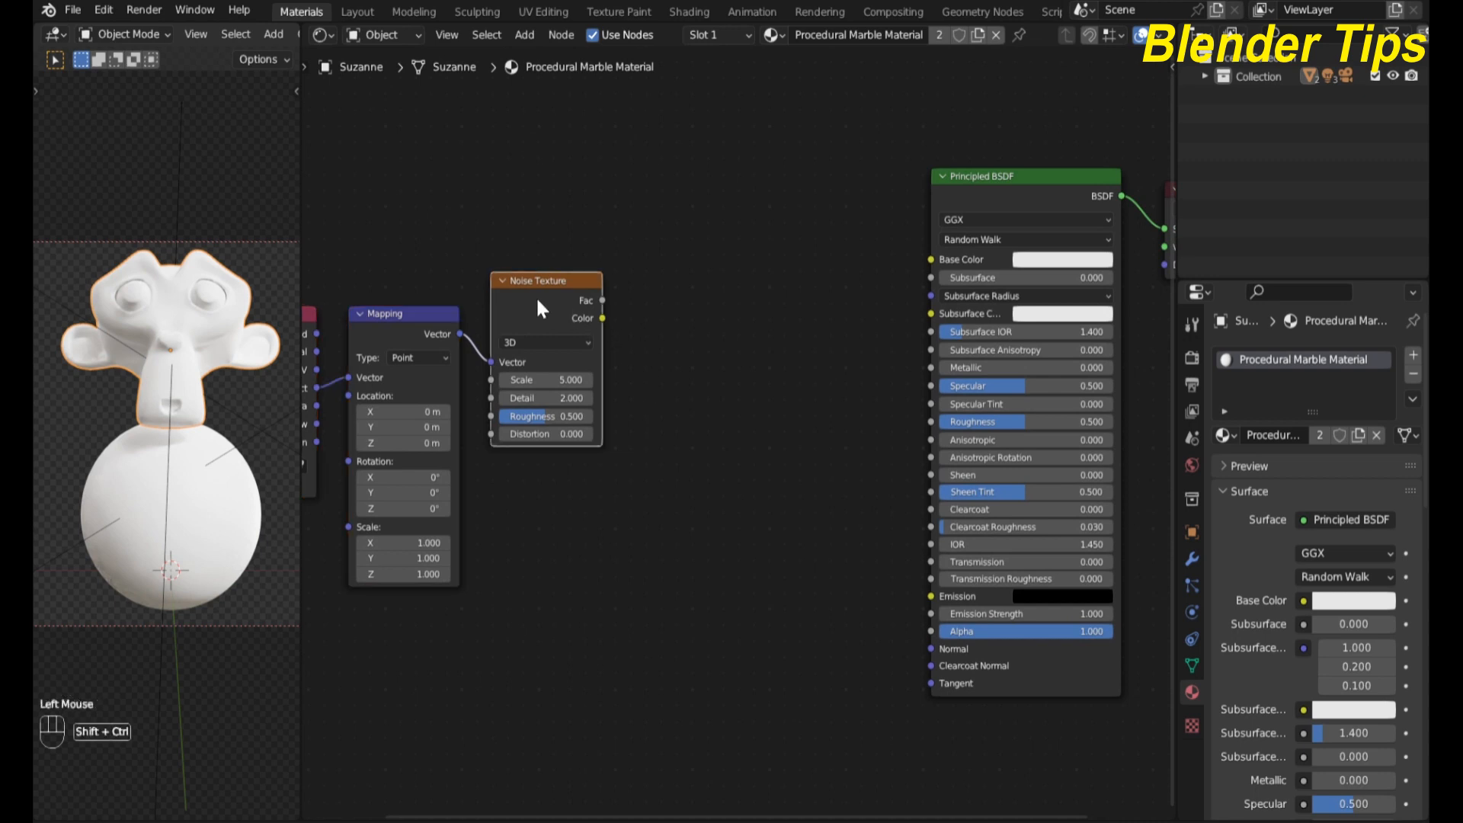
pyautogui.keyDown('ctrl'); pyautogui.keyDown('shift'); pyautogui.click(536, 295); pyautogui.keyUp('shift'); pyautogui.keyUp('ctrl')
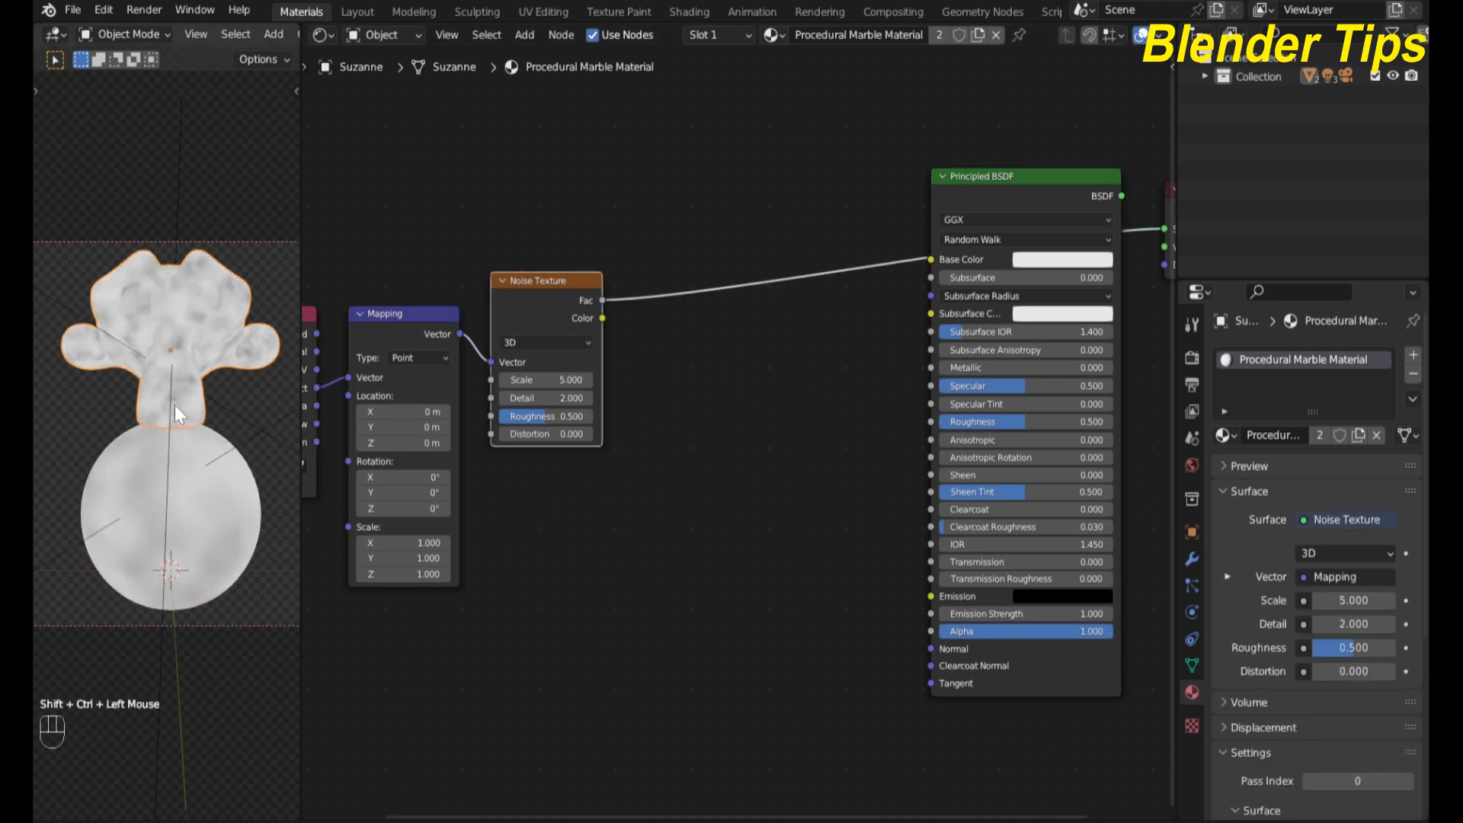
pyautogui.scroll(2, 661, 426)
pyautogui.scroll(-2, 661, 419)
# Step: Check in the preferences whether the Node Wrangler add-on is enabled by searching the add-ons for "nod", and close the preferences
pyautogui.click(103, 11)
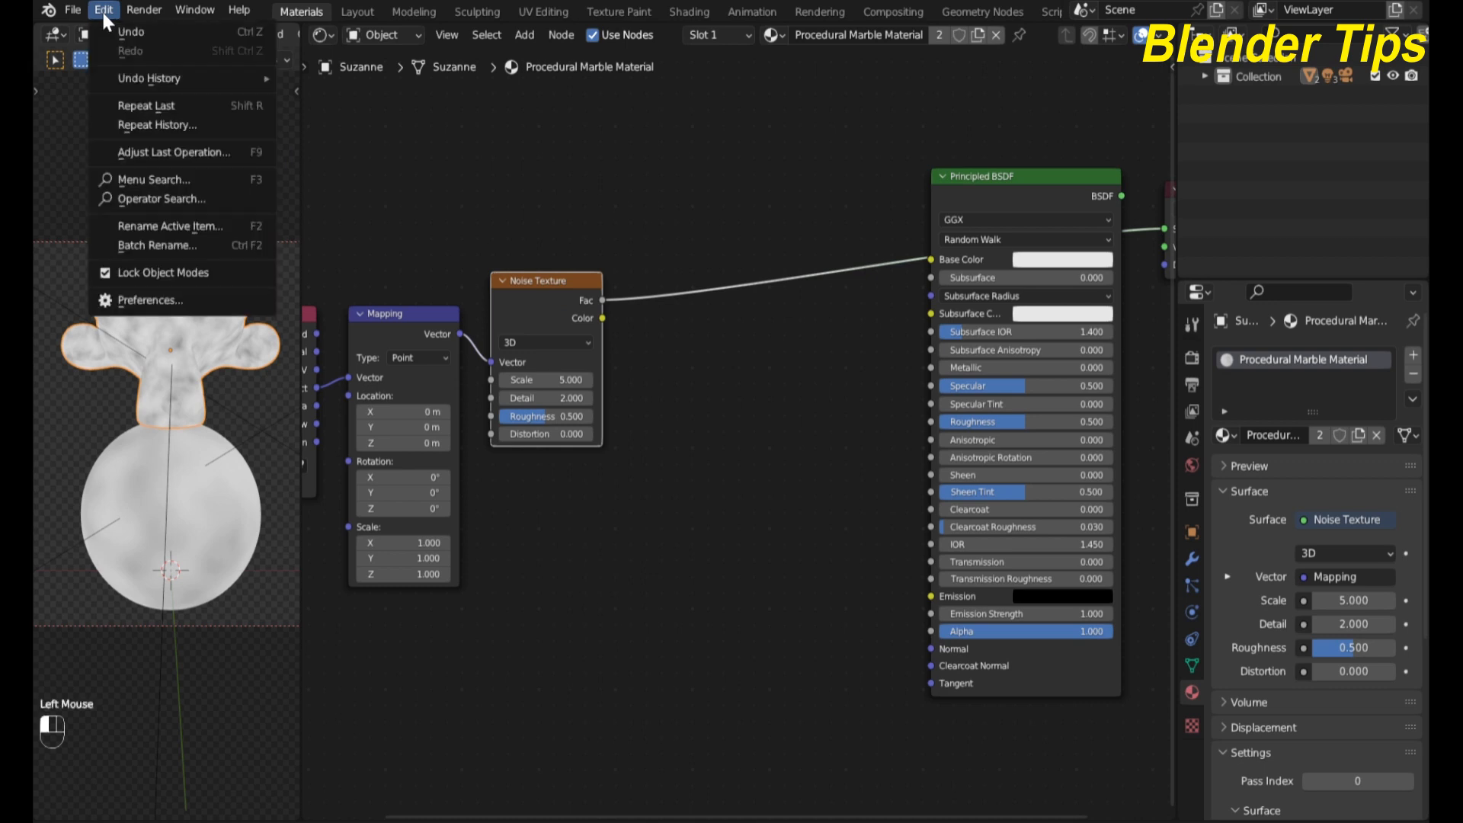
pyautogui.click(175, 297)
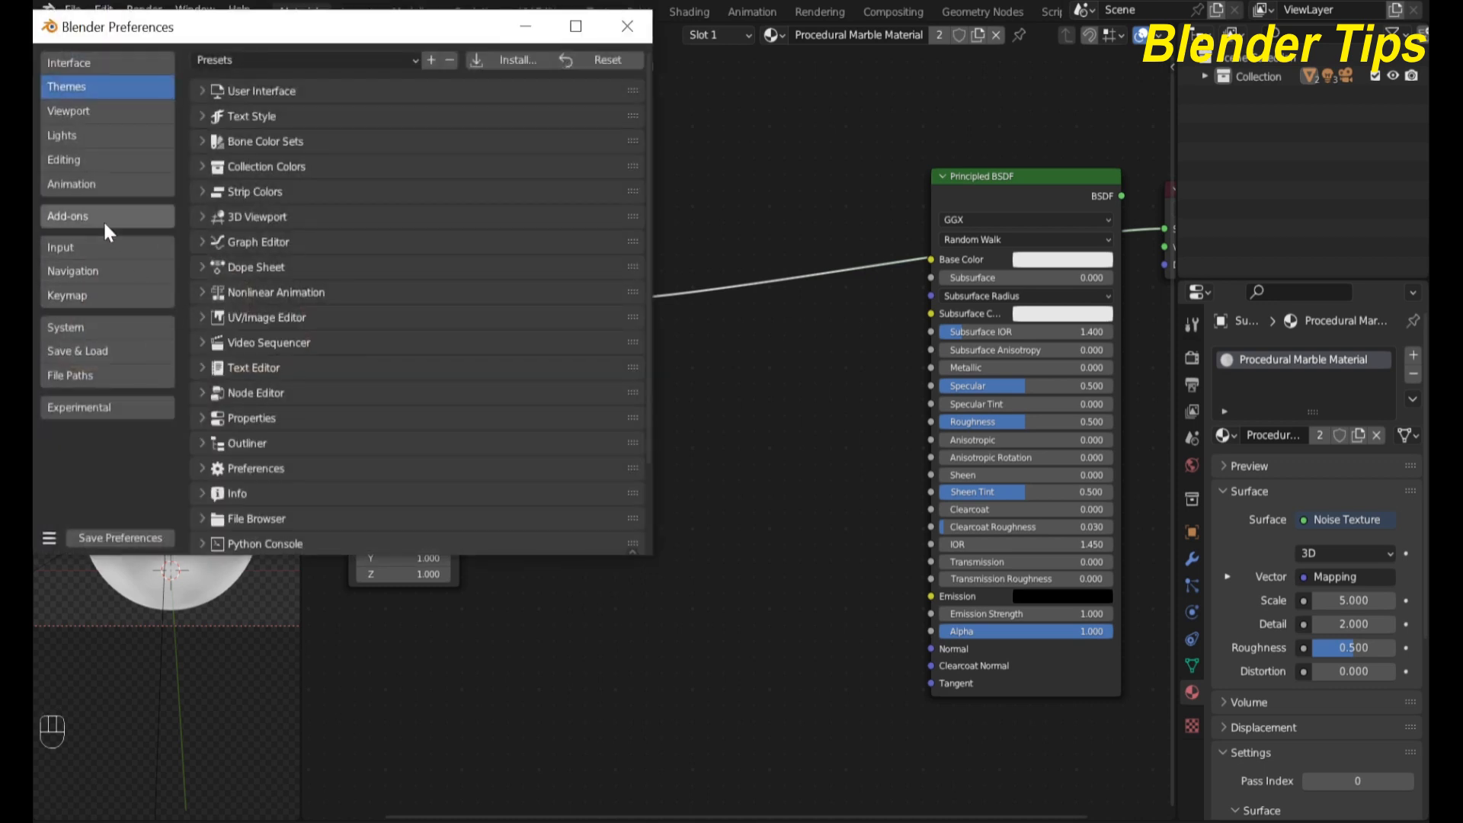
pyautogui.click(114, 216)
pyautogui.click(525, 85)
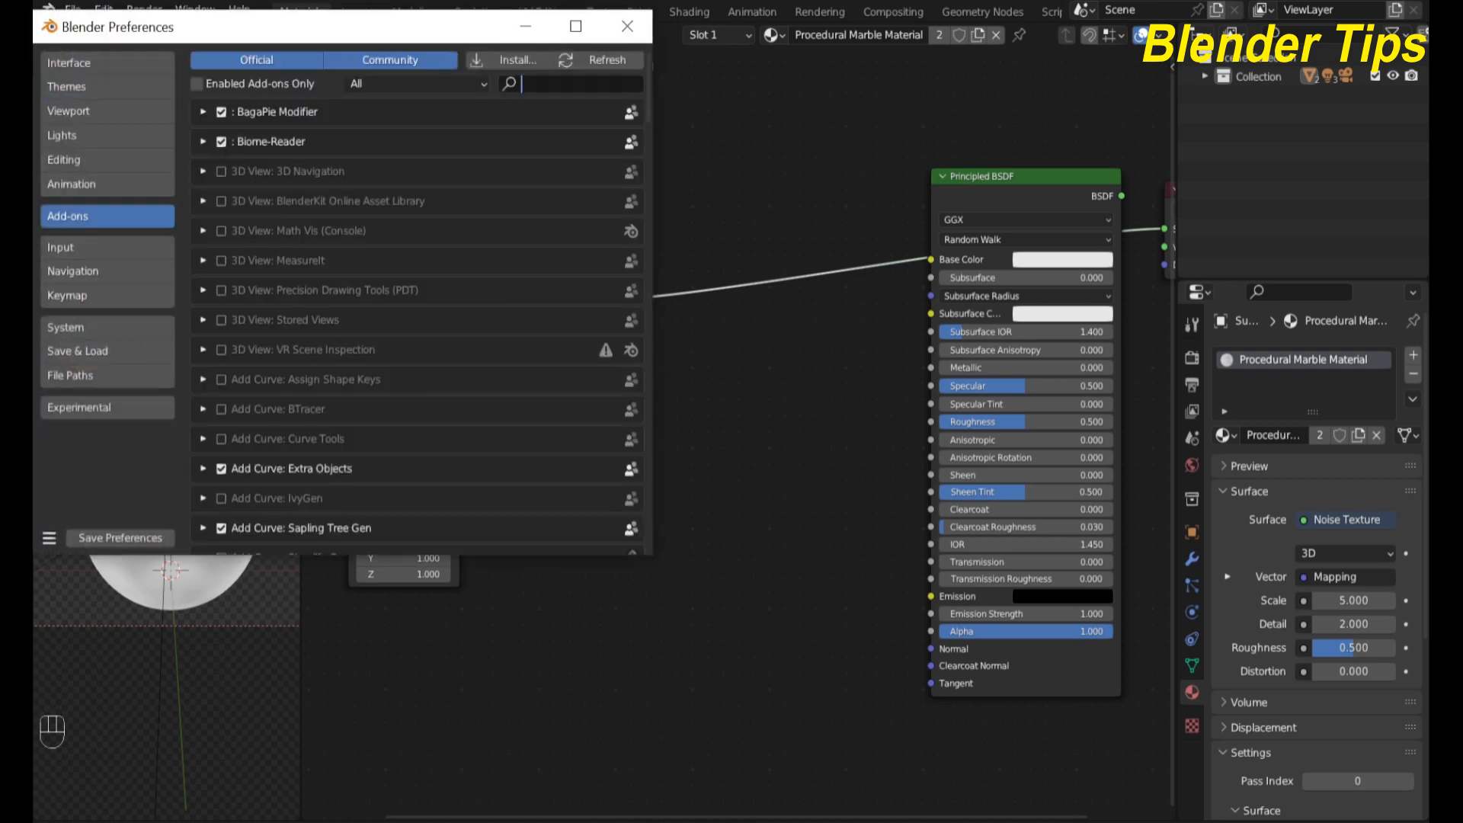
pyautogui.write('nod')
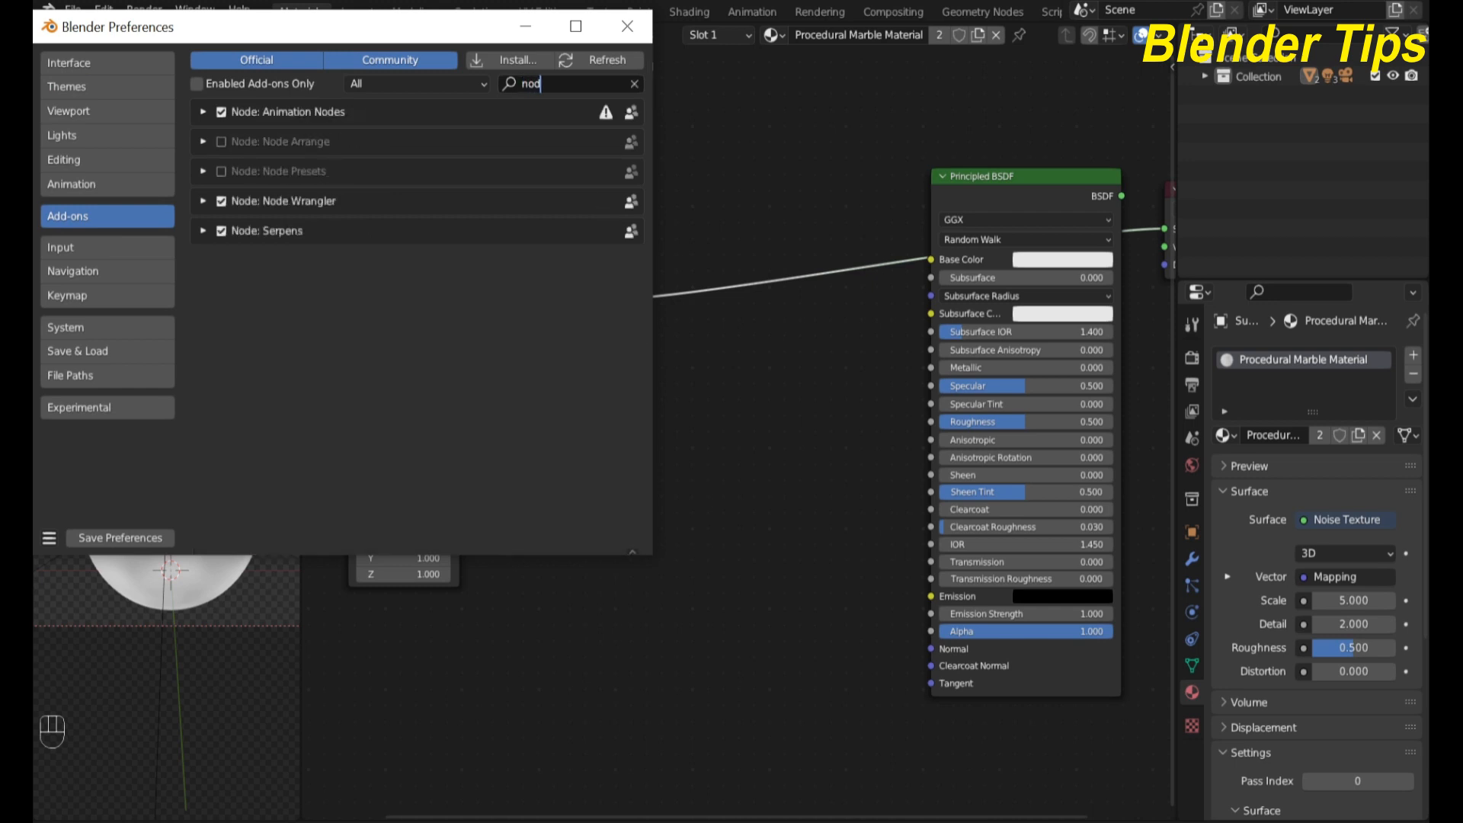
pyautogui.click(614, 39)
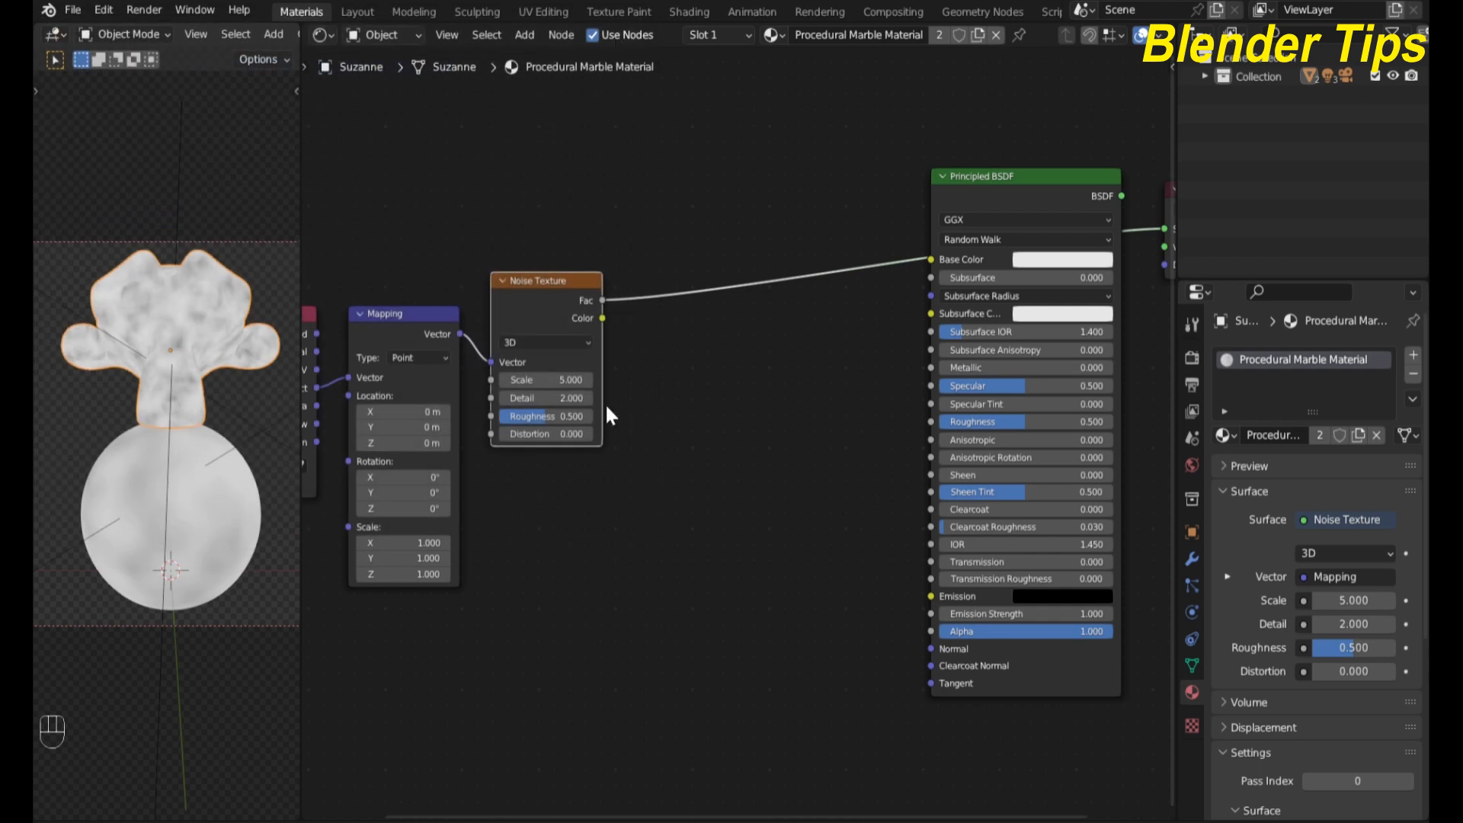
# Step: Set the Noise Texture's Scale to 10 and Detail to 14
pyautogui.scroll(3, 686, 423)
pyautogui.moveTo(686, 424); pyautogui.dragTo(755, 424, button='middle')
pyautogui.scroll(-2, 787, 435)
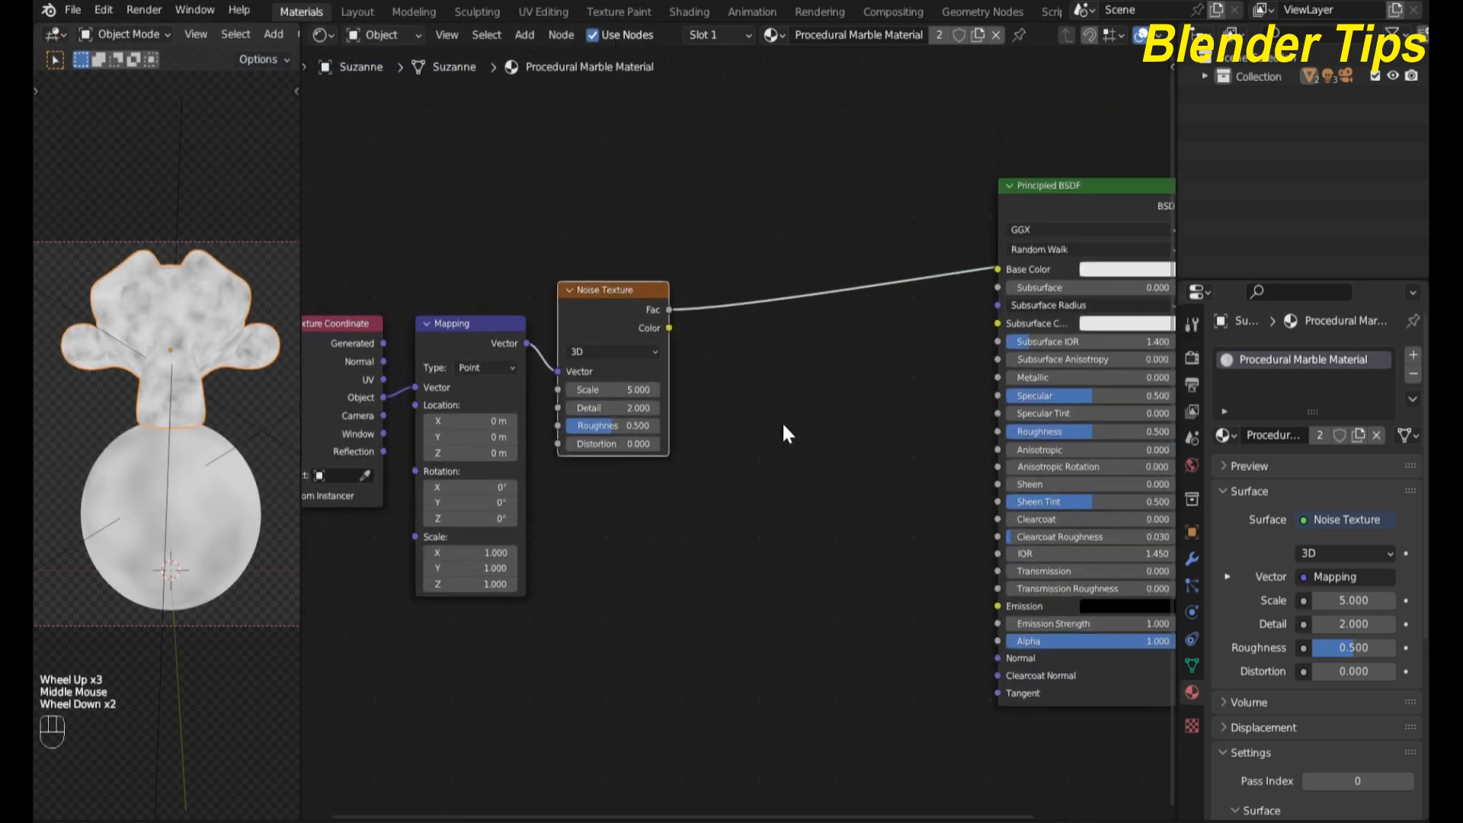
pyautogui.scroll(2, 779, 421)
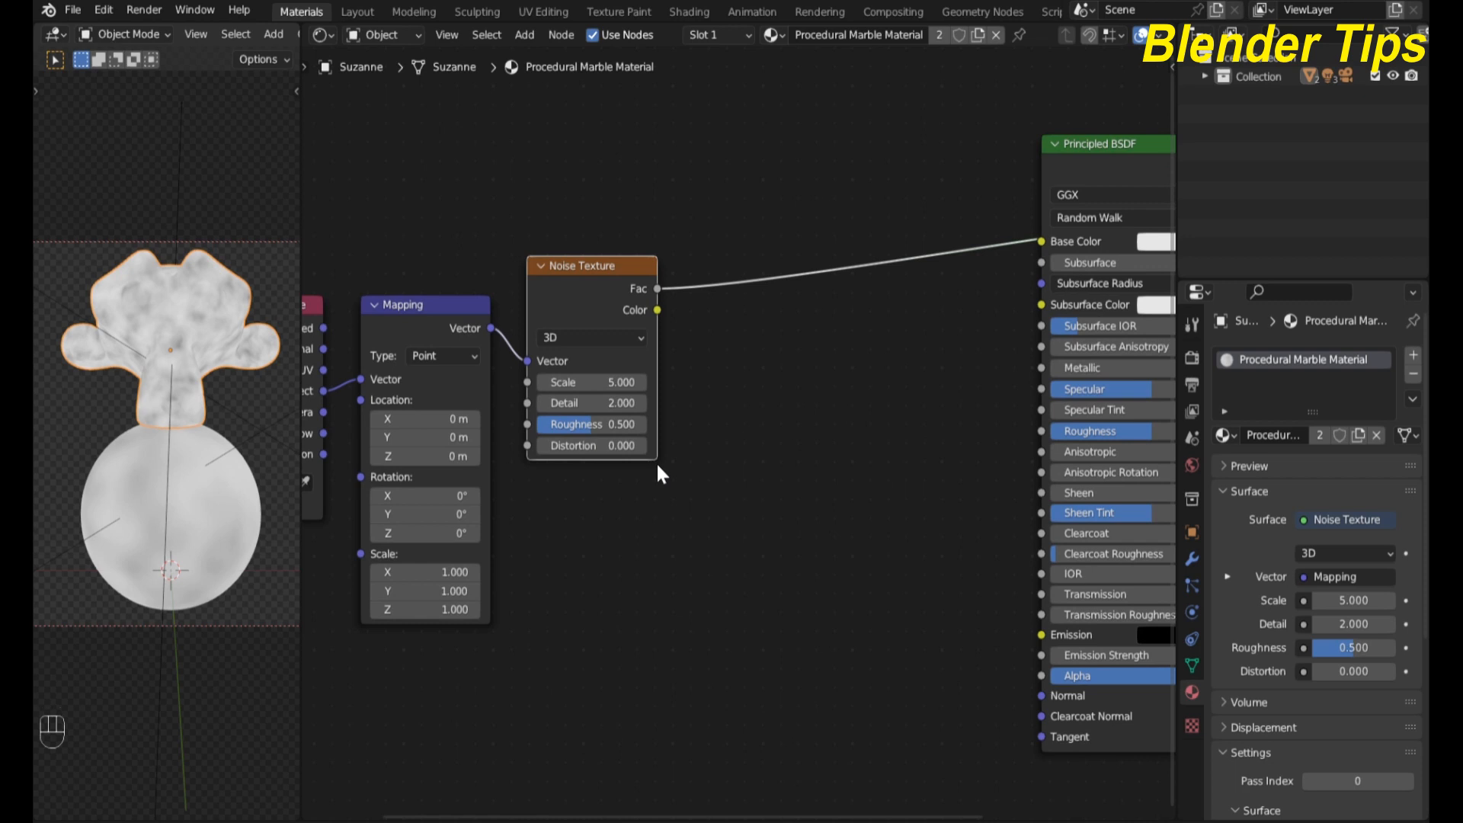
pyautogui.click(592, 382)
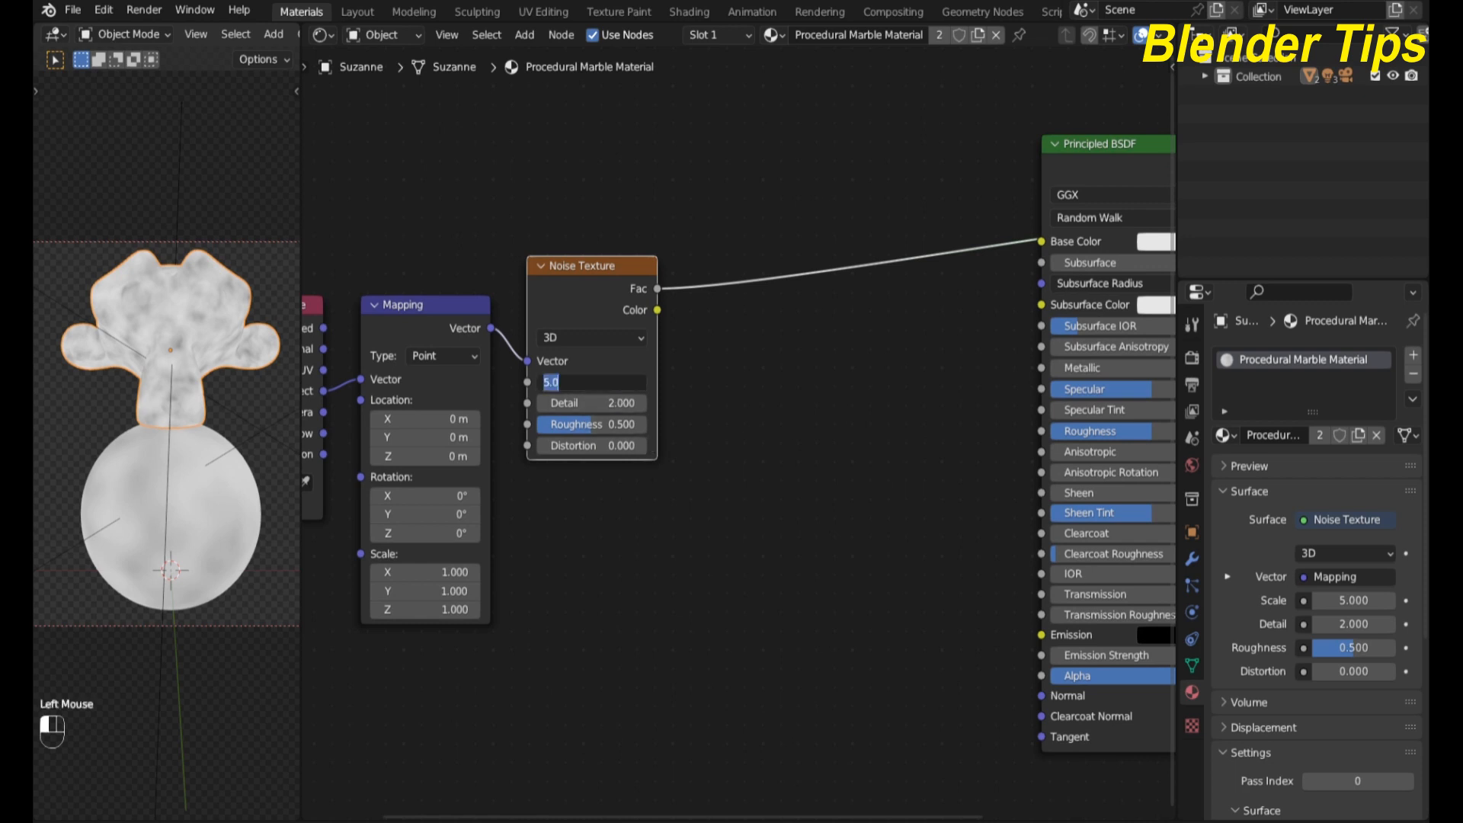
pyautogui.write('10')
pyautogui.press('Return')
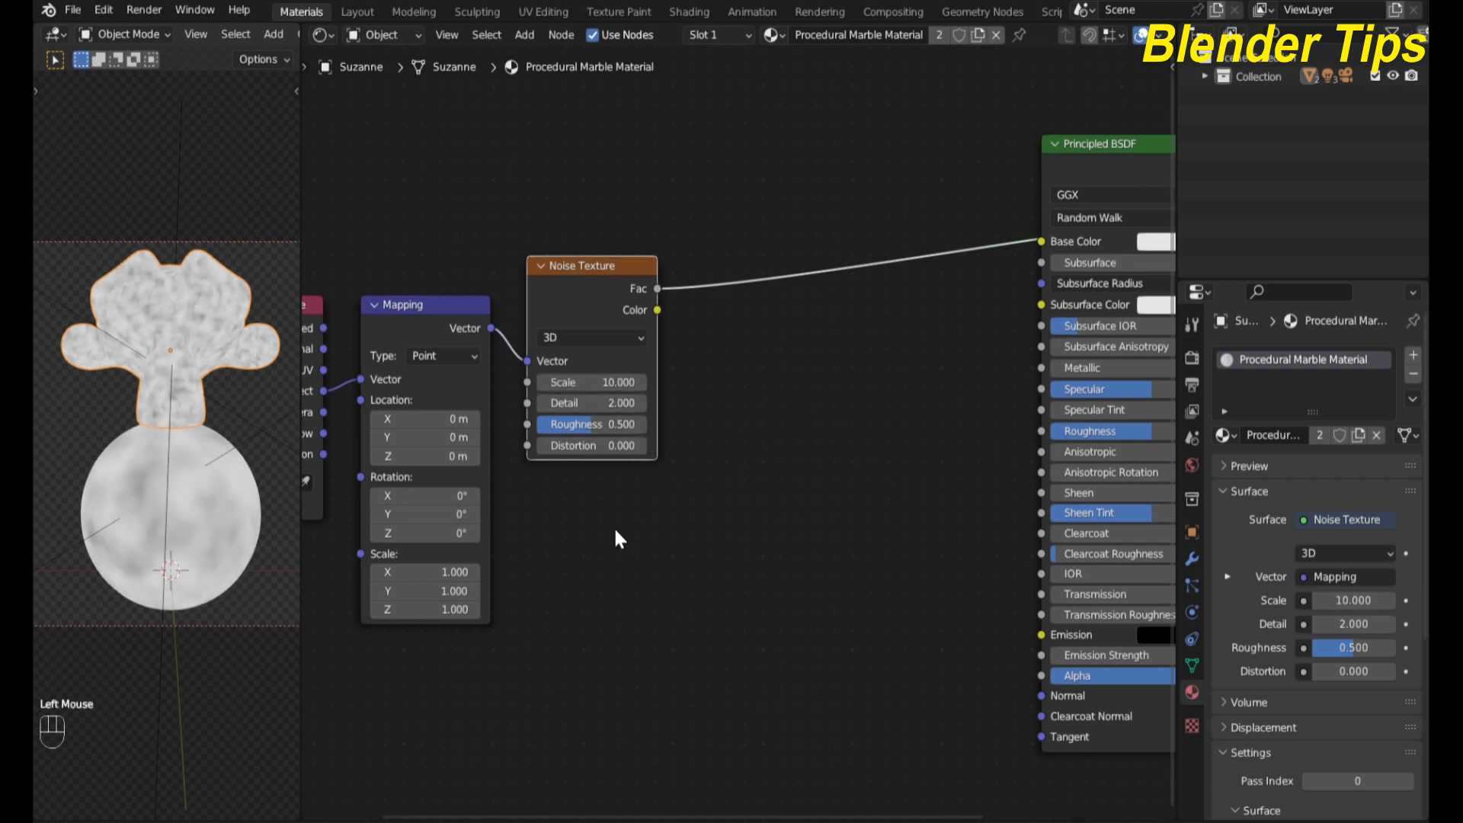
pyautogui.click(592, 403)
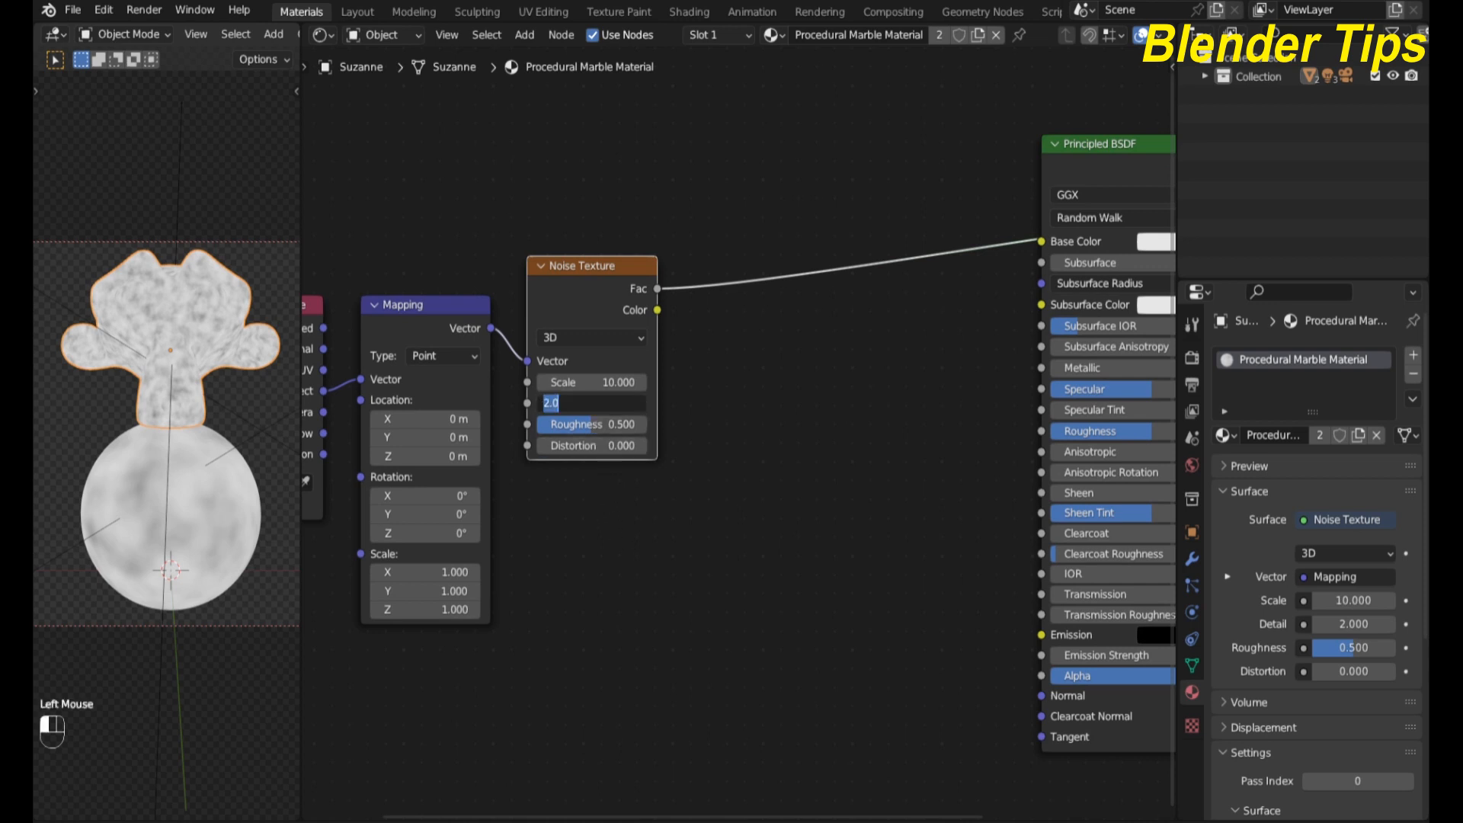
pyautogui.write('14')
pyautogui.press('Return')
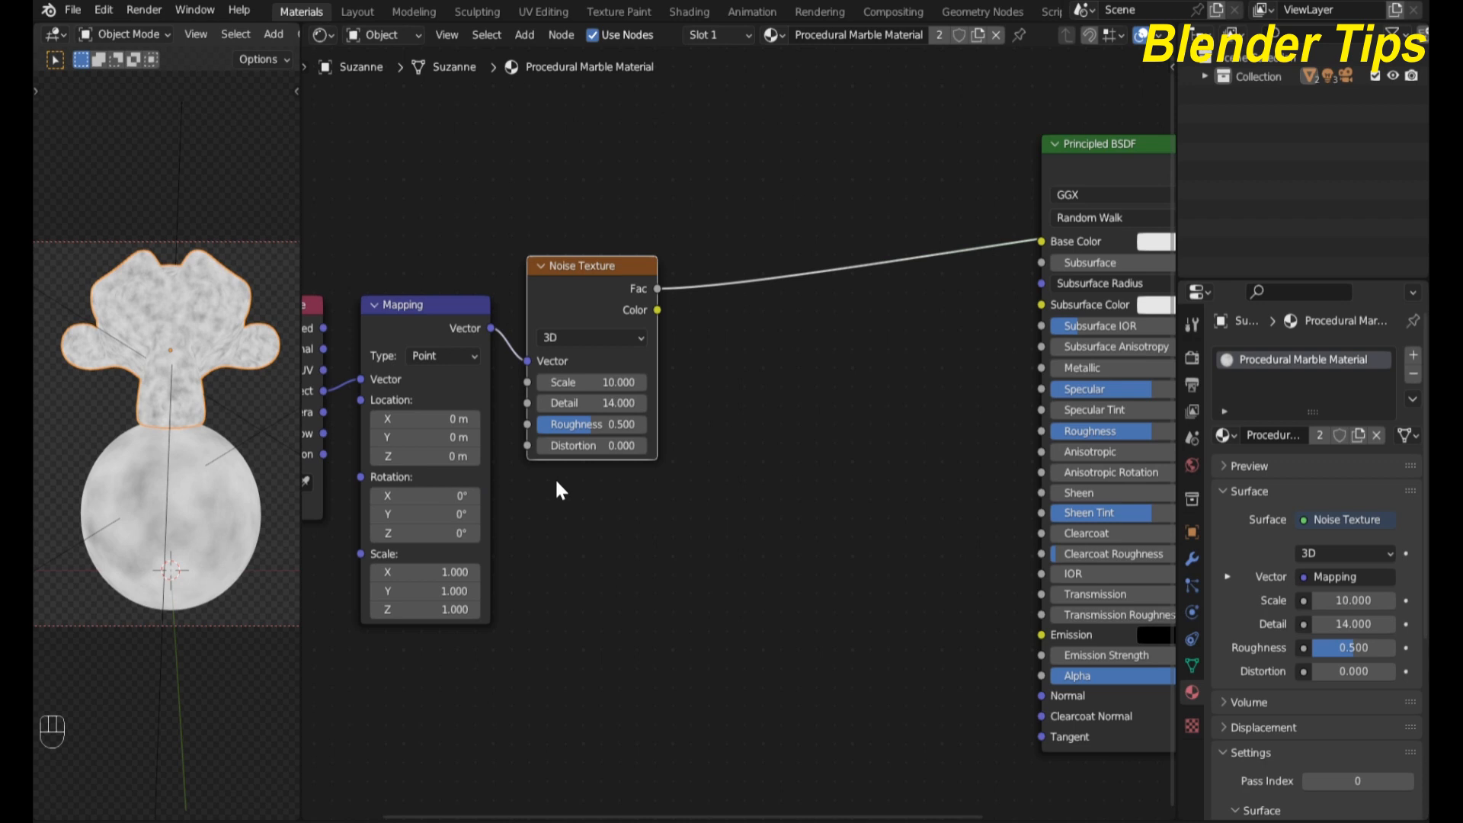
# Step: Add a Voronoi Texture node on the link after the Noise Texture so the noise Fac drives its Vector input
pyautogui.scroll(-2, 646, 478)
pyautogui.moveTo(646, 477); pyautogui.dragTo(637, 511, button='middle')
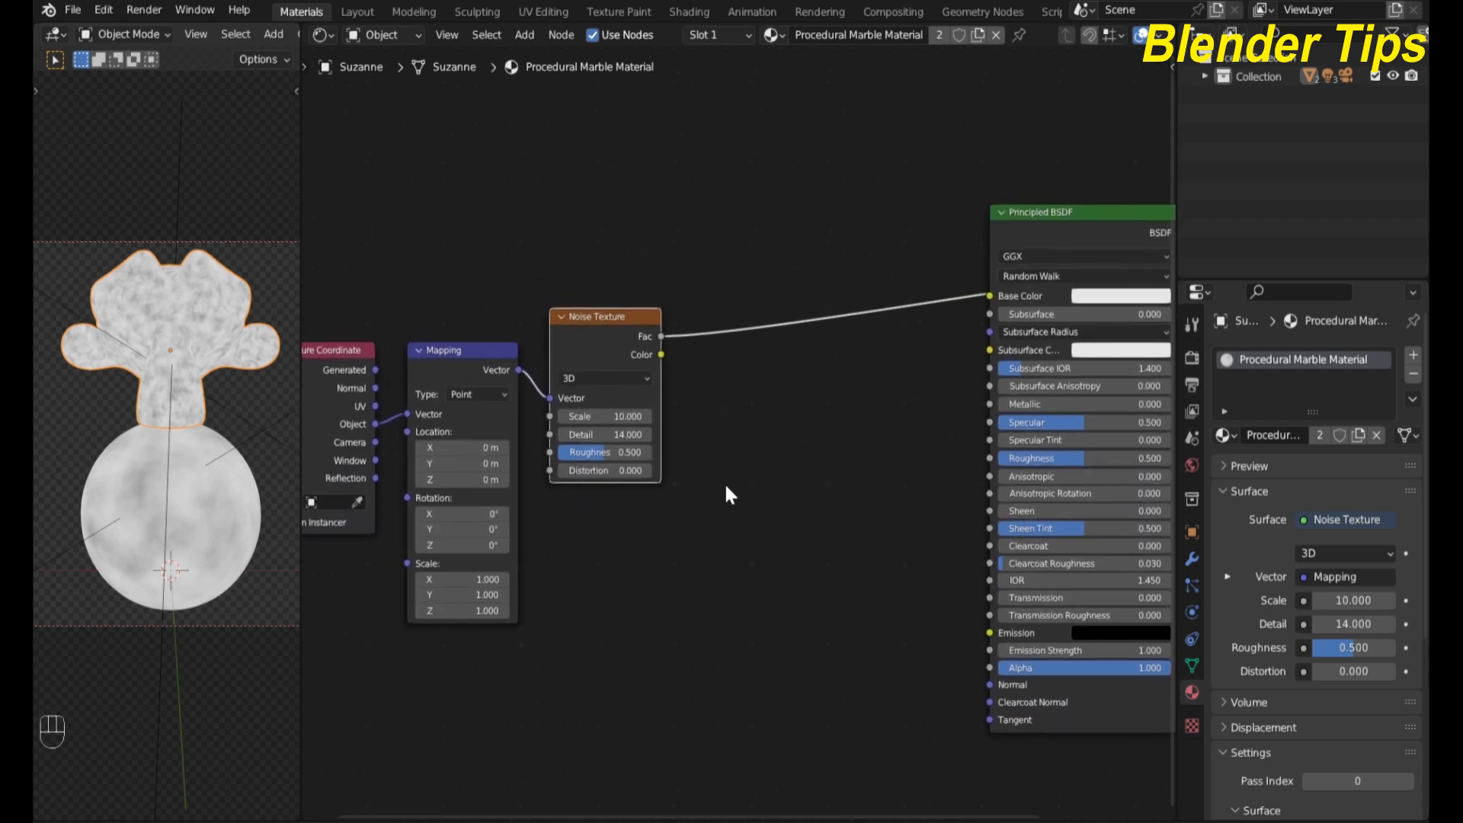
pyautogui.moveTo(736, 478); pyautogui.dragTo(720, 492, button='middle')
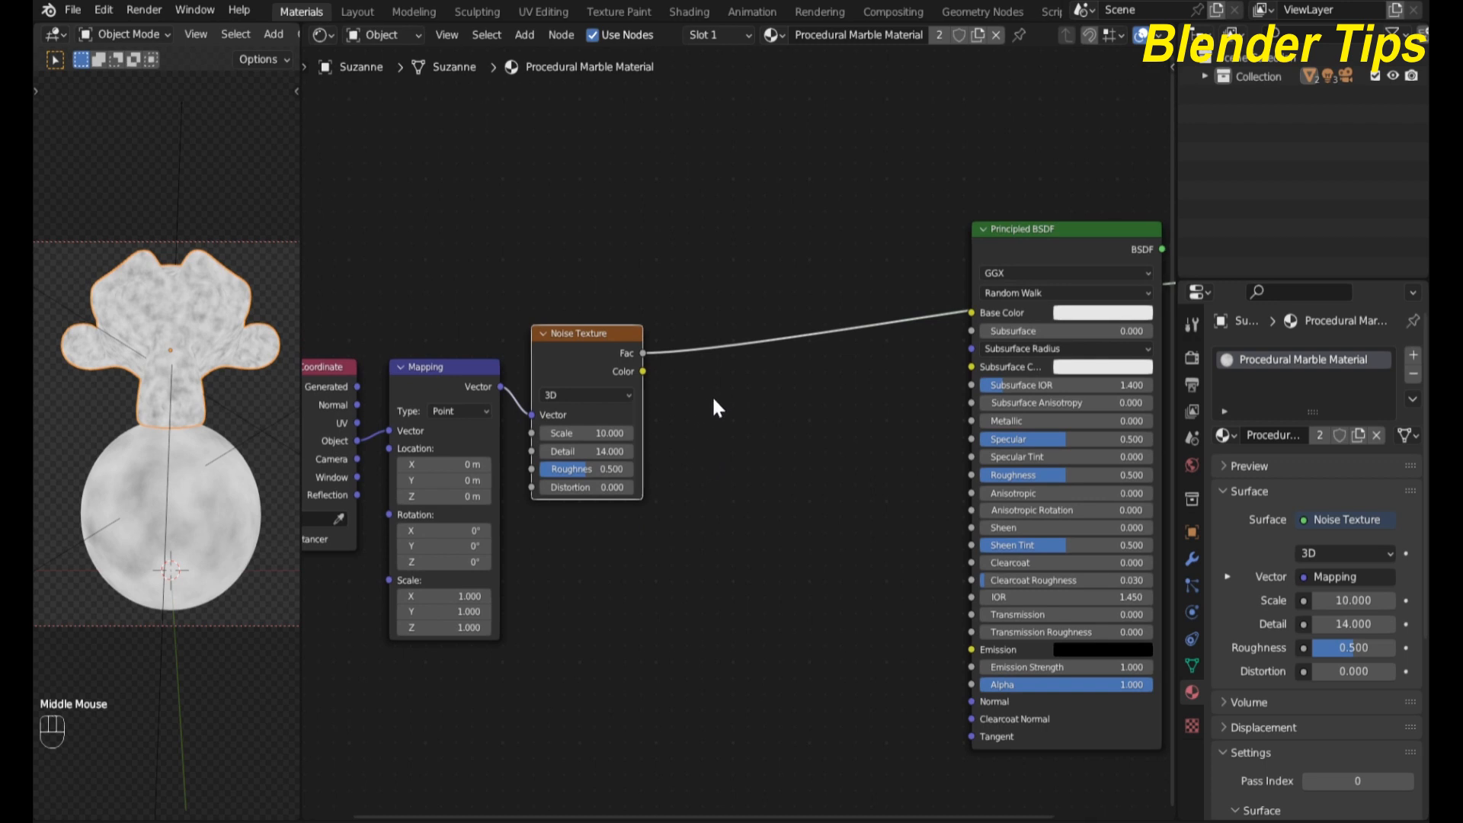
pyautogui.hotkey('shift', 'a')
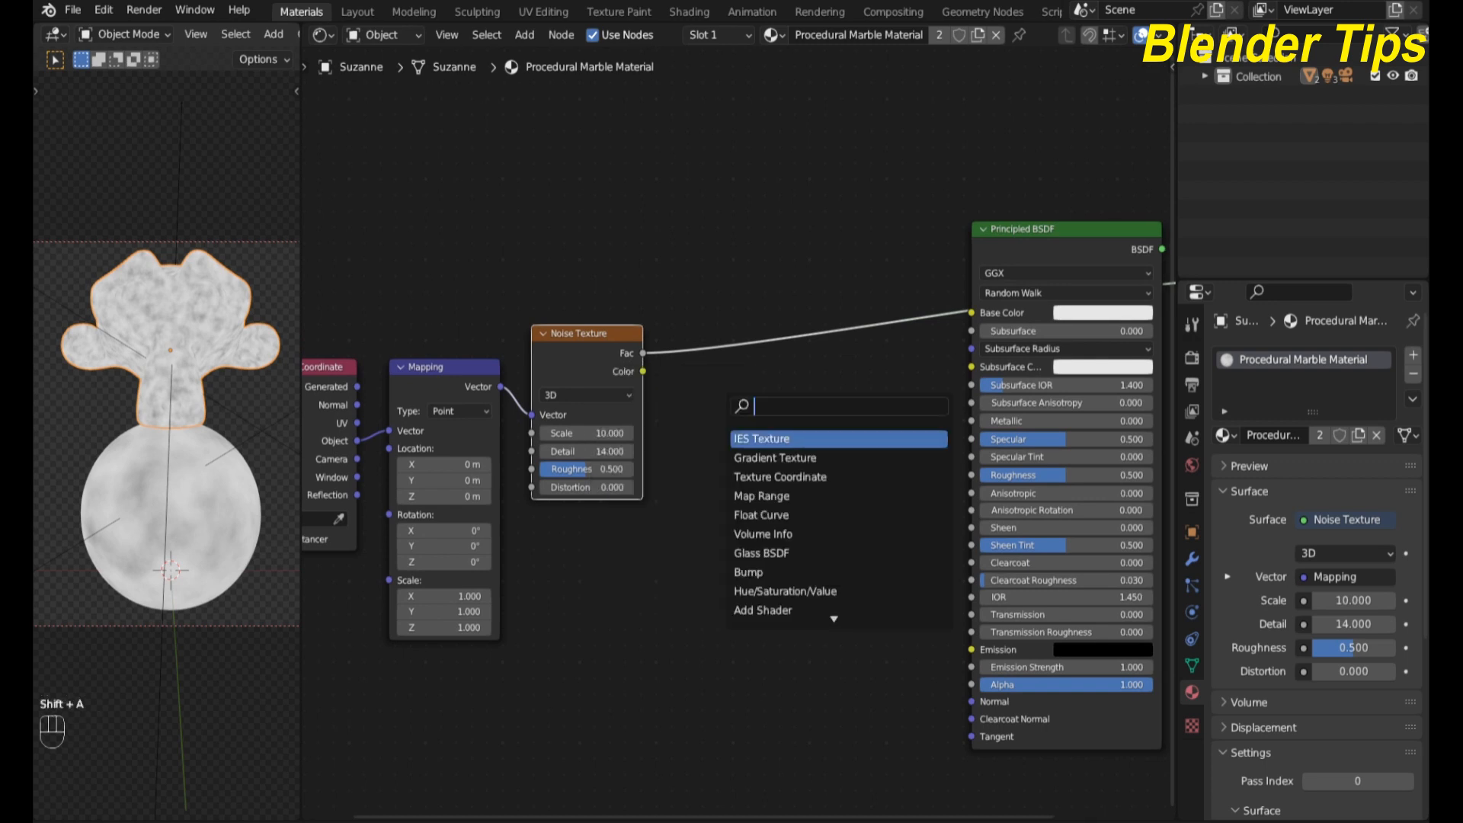
pyautogui.write('vor')
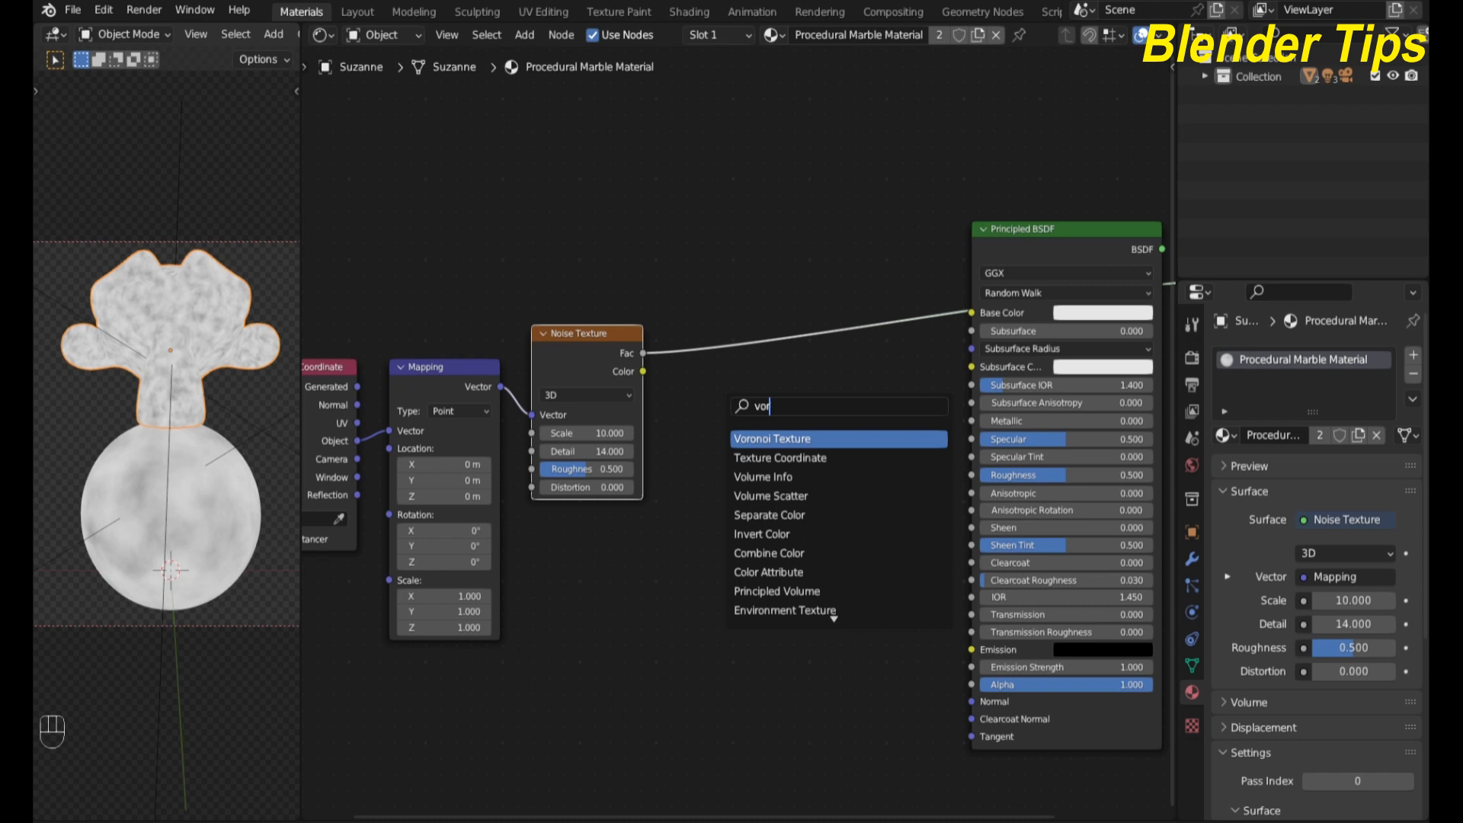
pyautogui.press('Return')
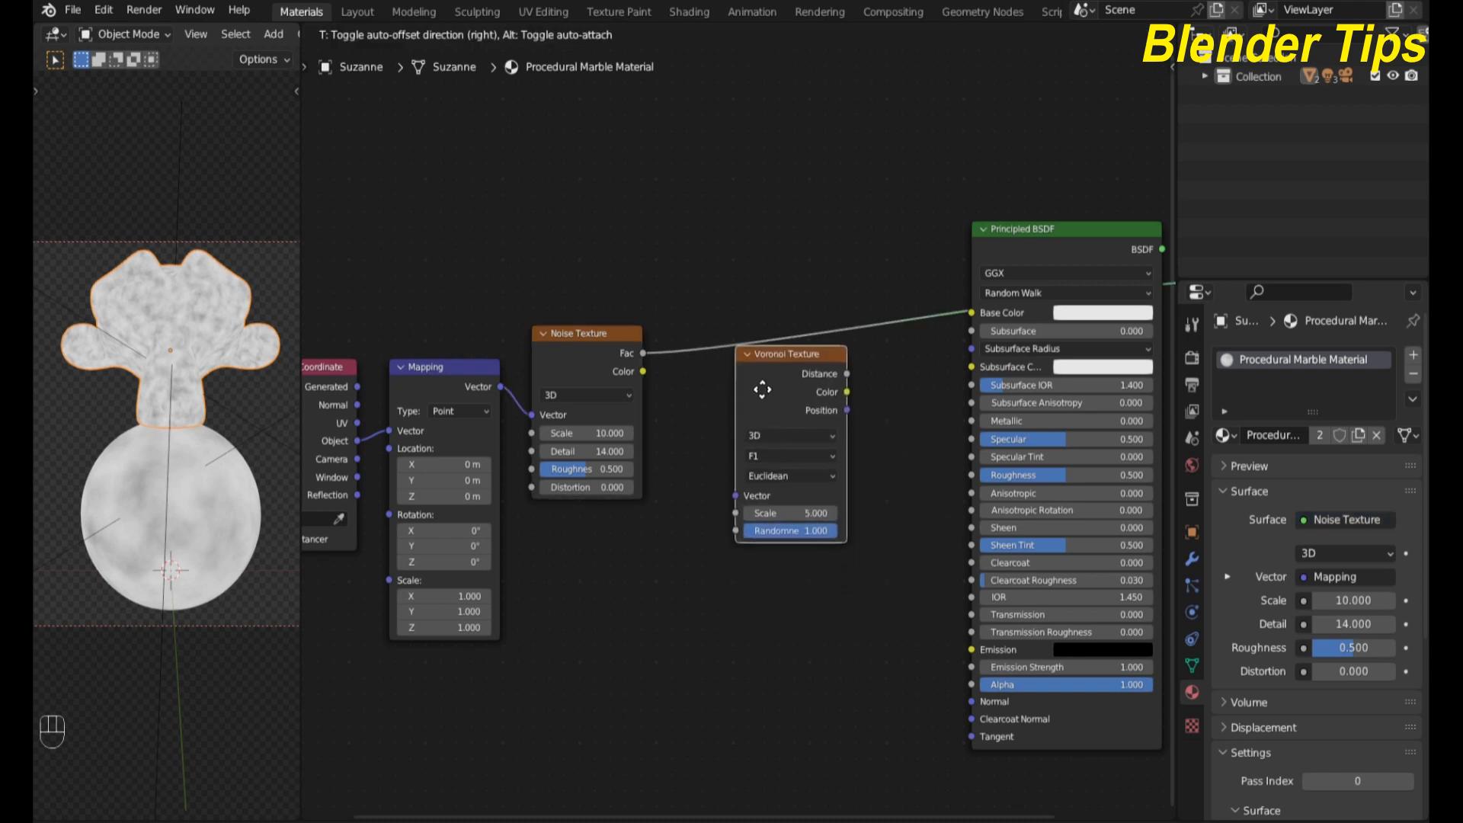
pyautogui.click(757, 371)
# Step: Change the Voronoi Texture's feature output to Distance to Edge
pyautogui.scroll(5, 733, 573)
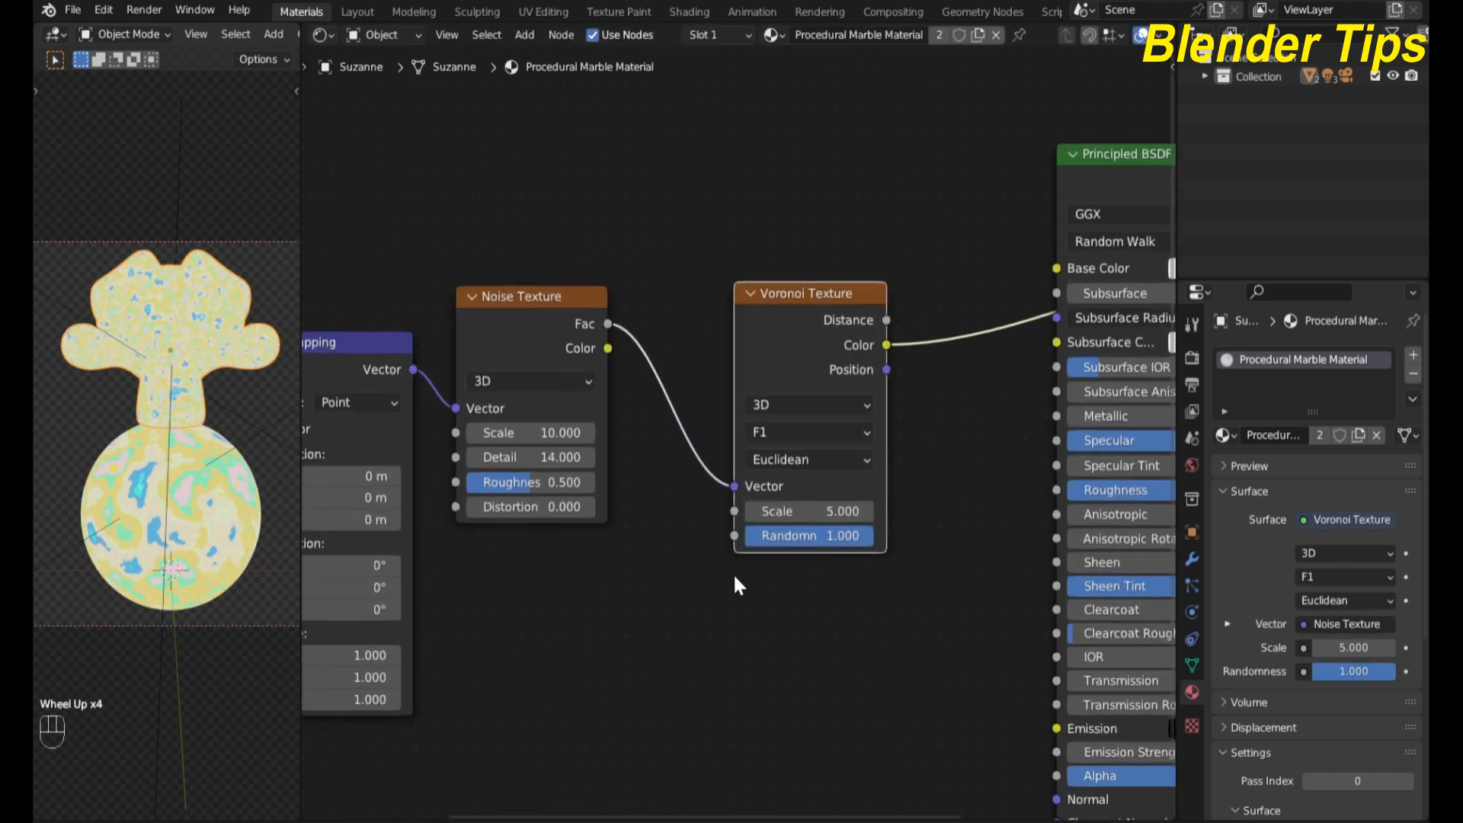
pyautogui.scroll(1, 694, 509)
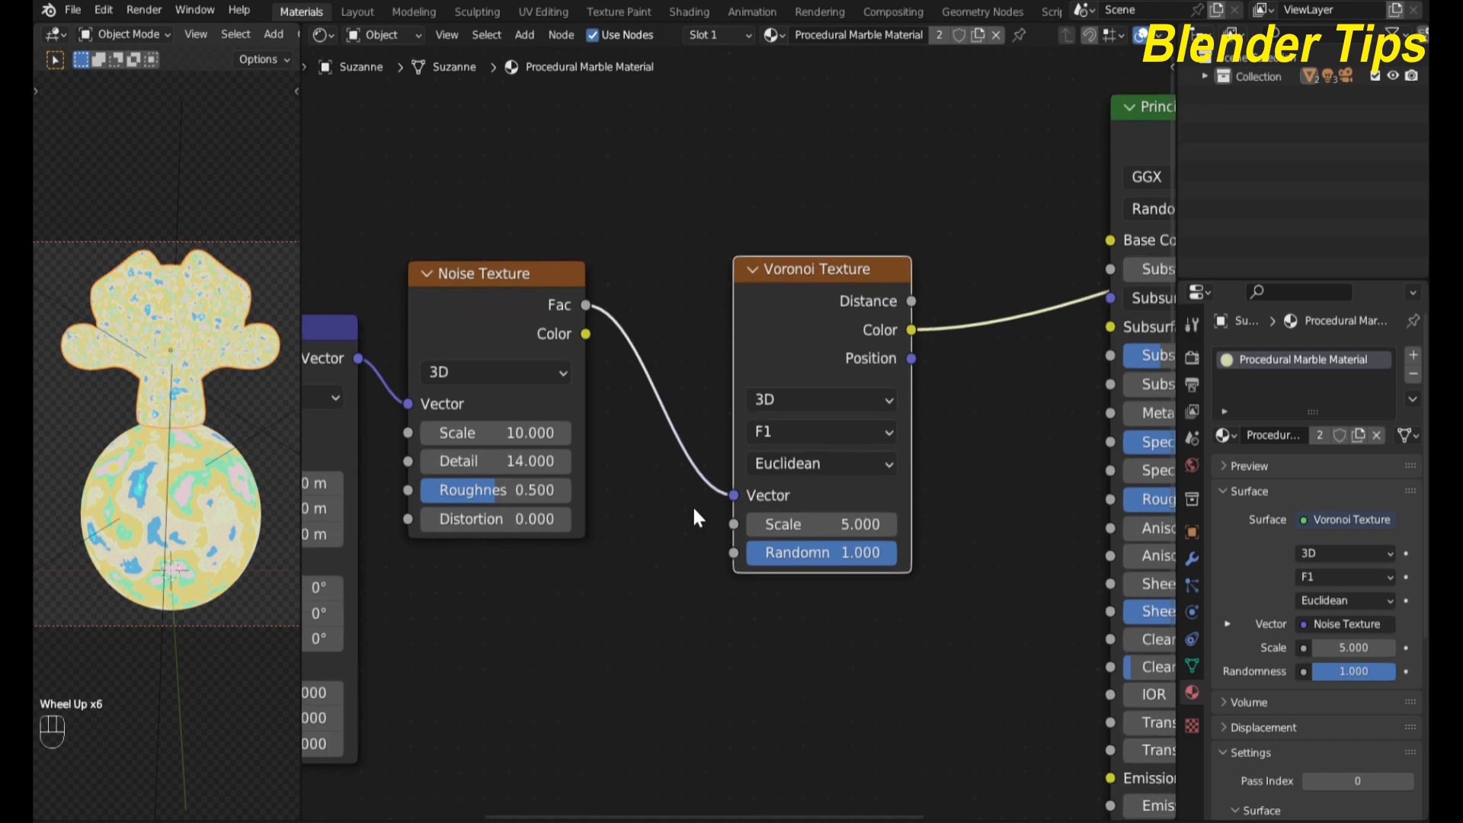
pyautogui.scroll(-2, 963, 500)
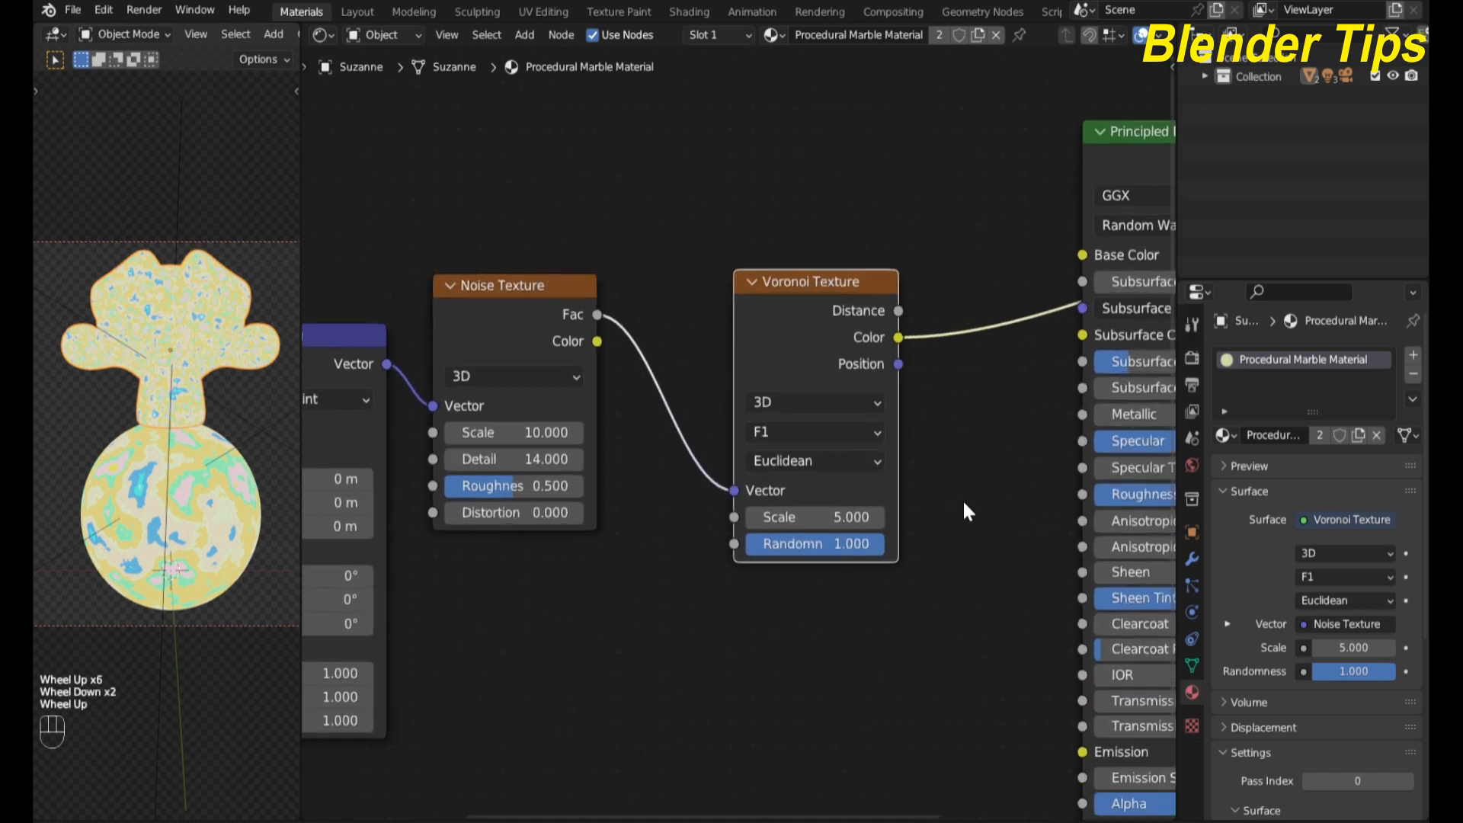
pyautogui.scroll(3, 926, 485)
pyautogui.click(819, 424)
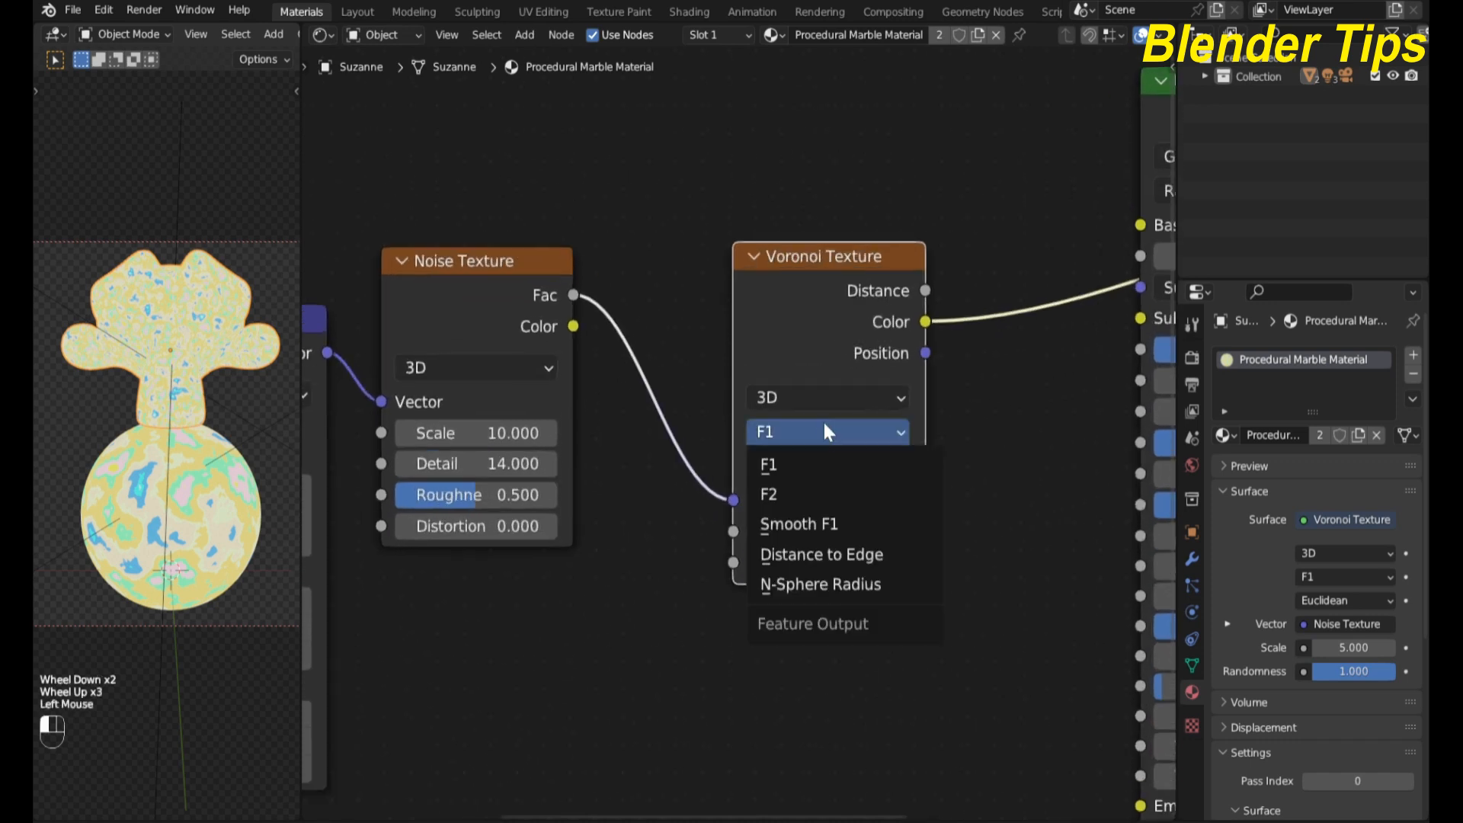
pyautogui.click(846, 556)
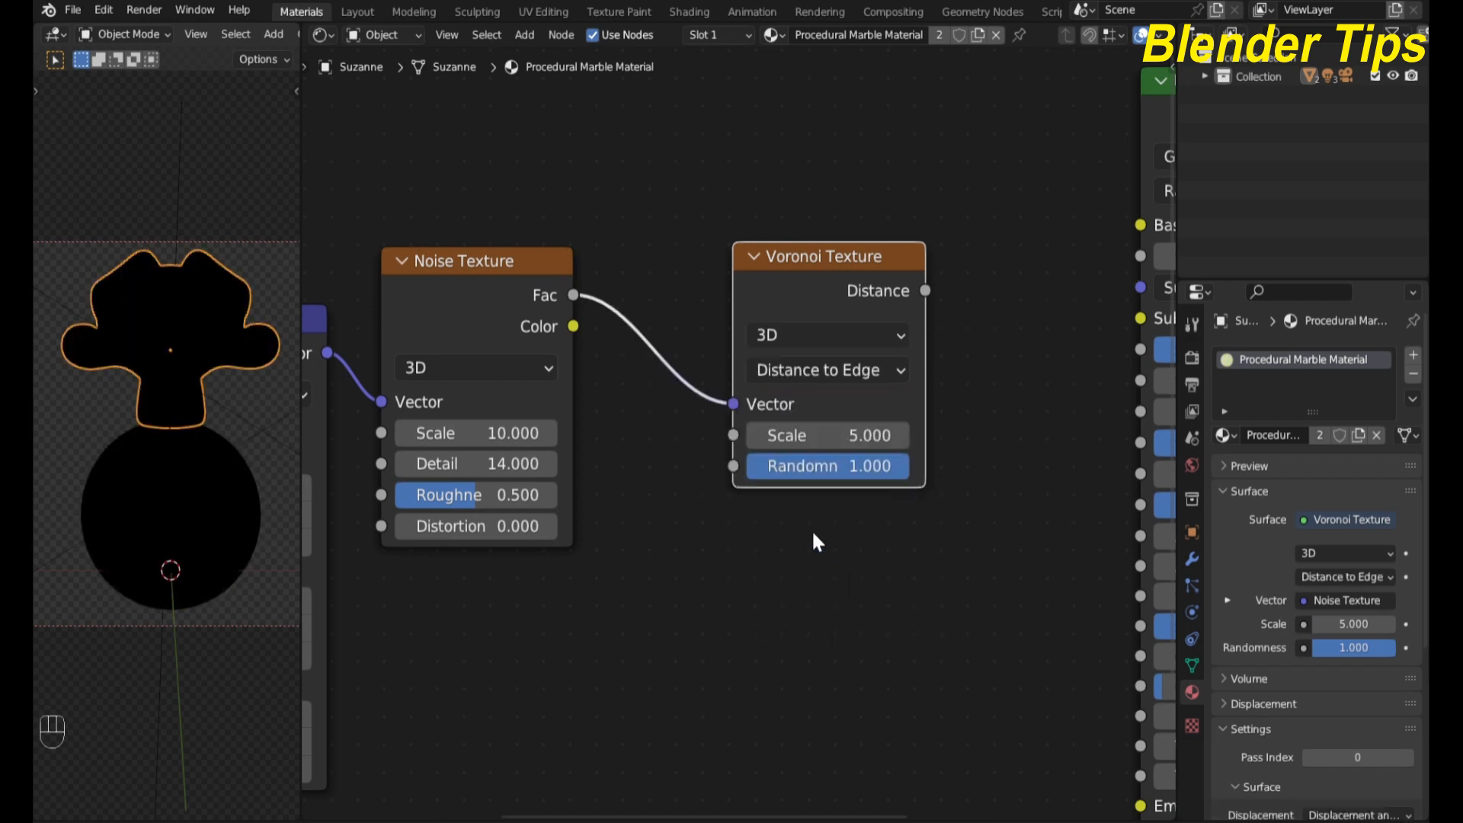
# Step: Preview the Voronoi Texture's Distance output through the material output and inspect the pattern on the models
pyautogui.scroll(4, 621, 457)
pyautogui.scroll(-3, 620, 453)
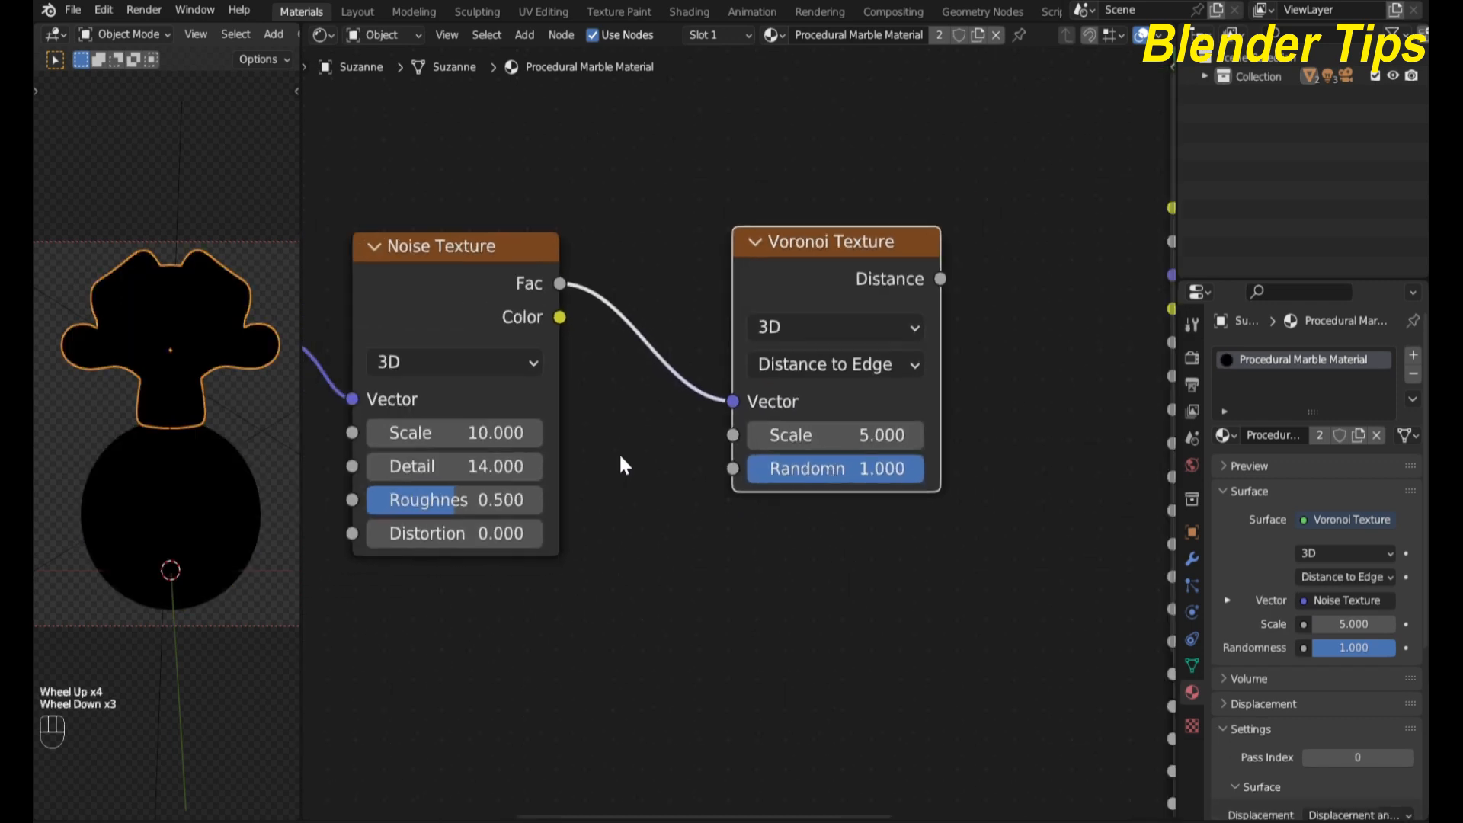
pyautogui.click(798, 259)
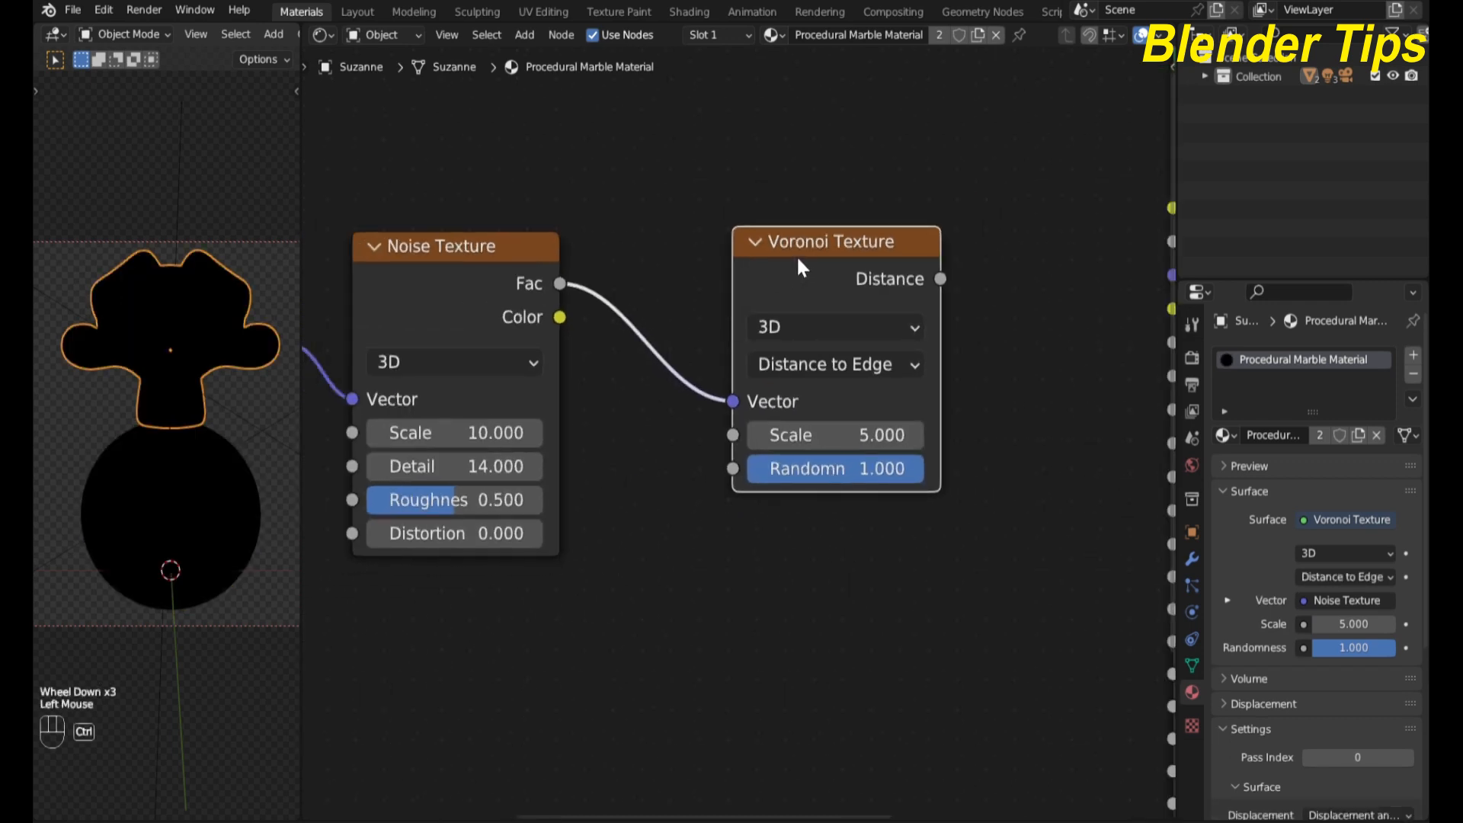
pyautogui.keyDown('ctrl'); pyautogui.keyDown('shift'); pyautogui.click(797, 255); pyautogui.keyUp('shift'); pyautogui.keyUp('ctrl')
pyautogui.scroll(2, 217, 484)
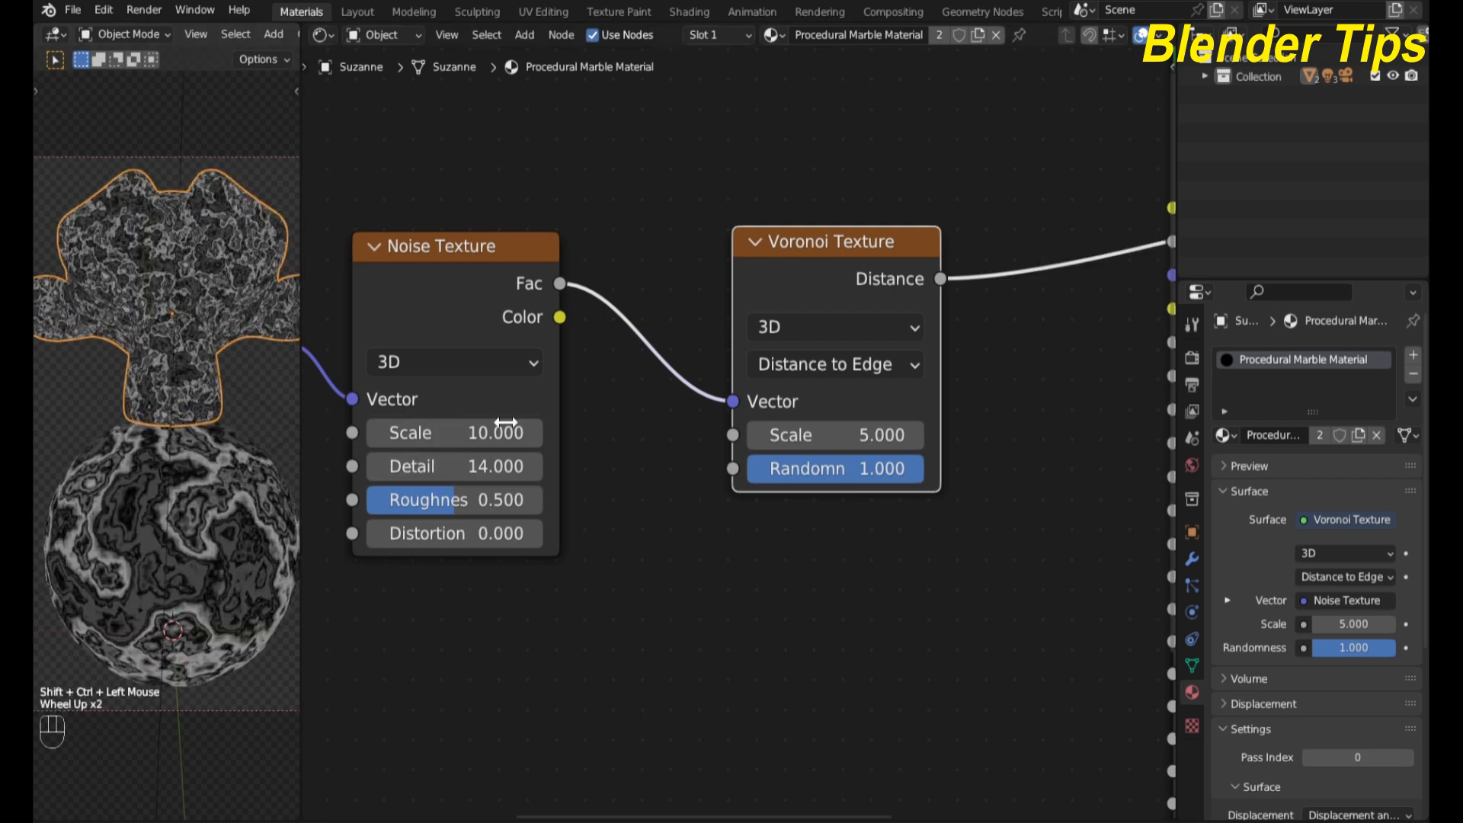
# Step: Set the Voronoi Texture's Scale to 4 and check the pattern on Suzanne and the sphere
pyautogui.scroll(2, 743, 446)
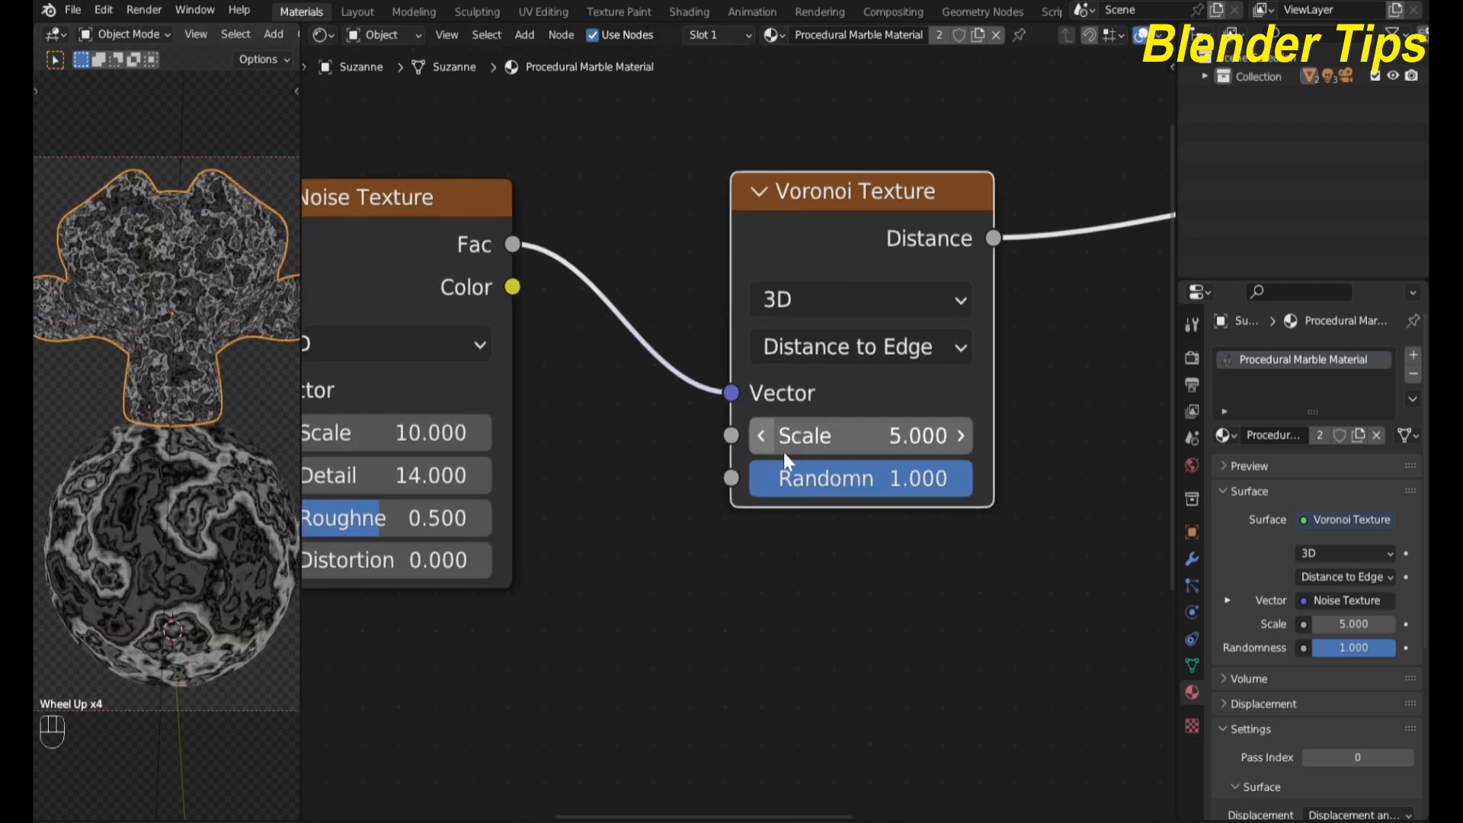
pyautogui.click(838, 438)
pyautogui.write('4')
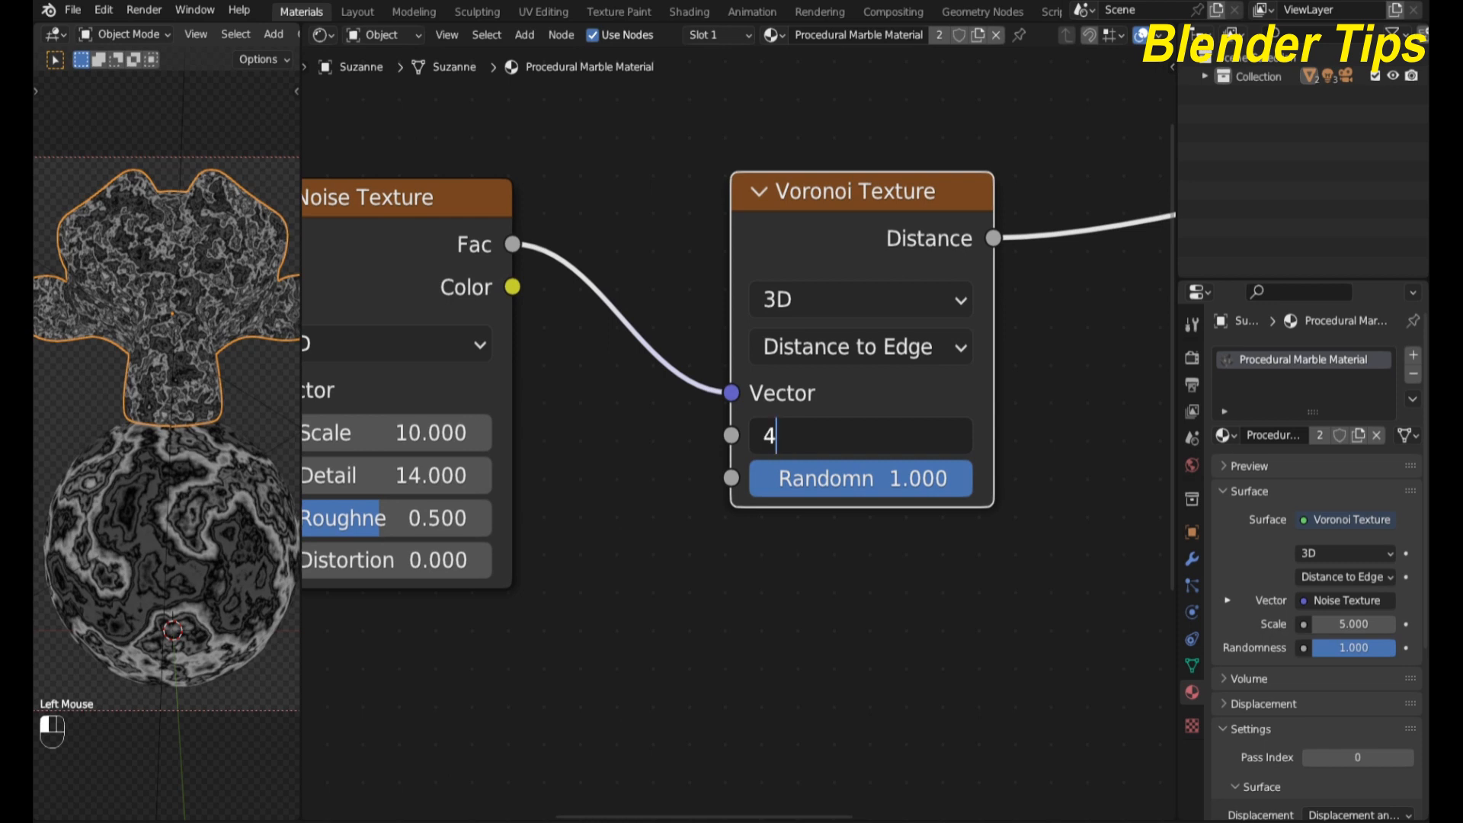
pyautogui.press('Return')
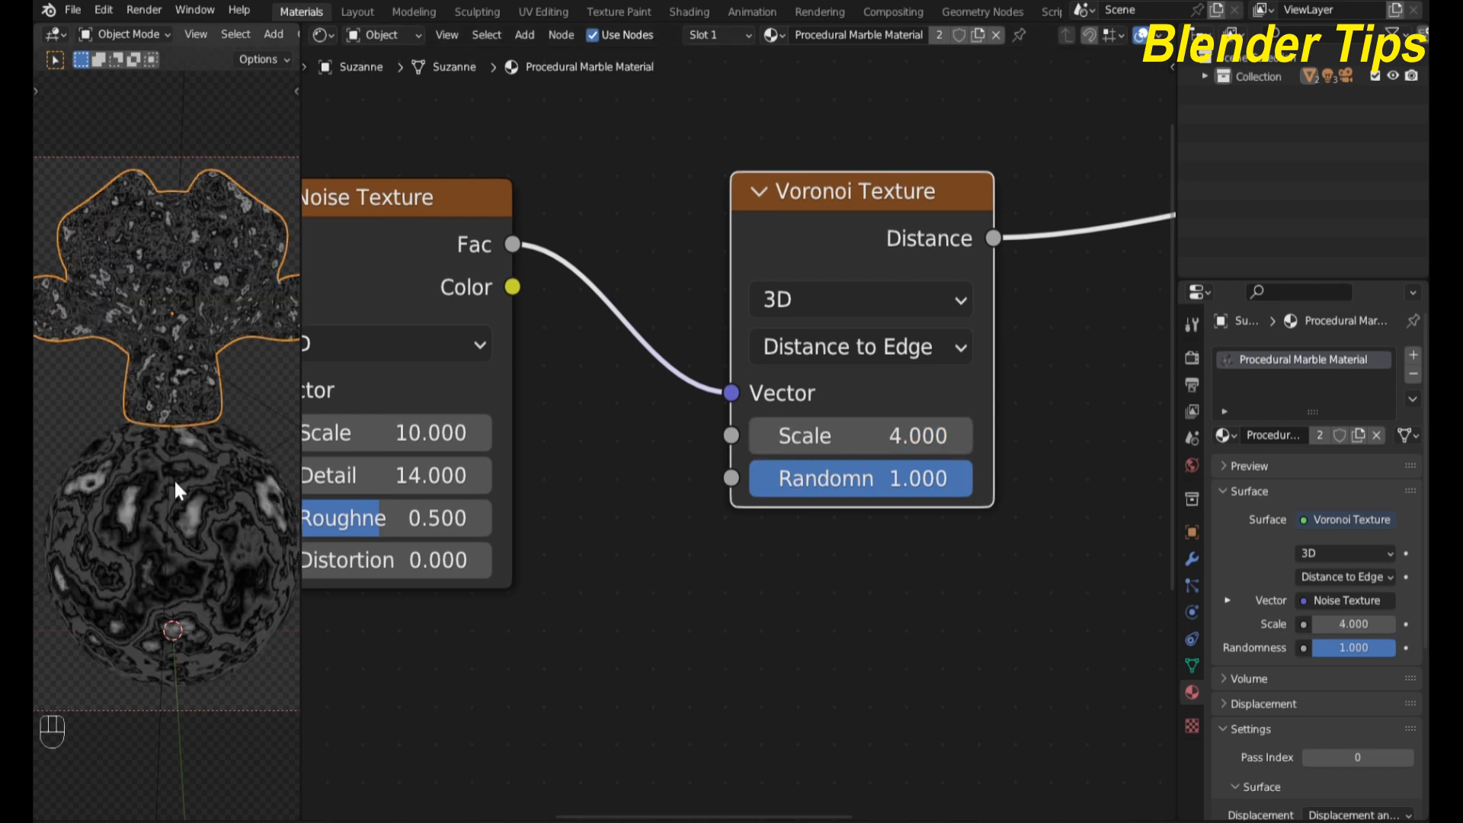
pyautogui.scroll(-2, 177, 415)
pyautogui.scroll(-2, 564, 431)
# Step: Add a Mix node below the link between the Noise Texture and Voronoi Texture nodes
pyautogui.moveTo(600, 439); pyautogui.dragTo(679, 423, button='middle')
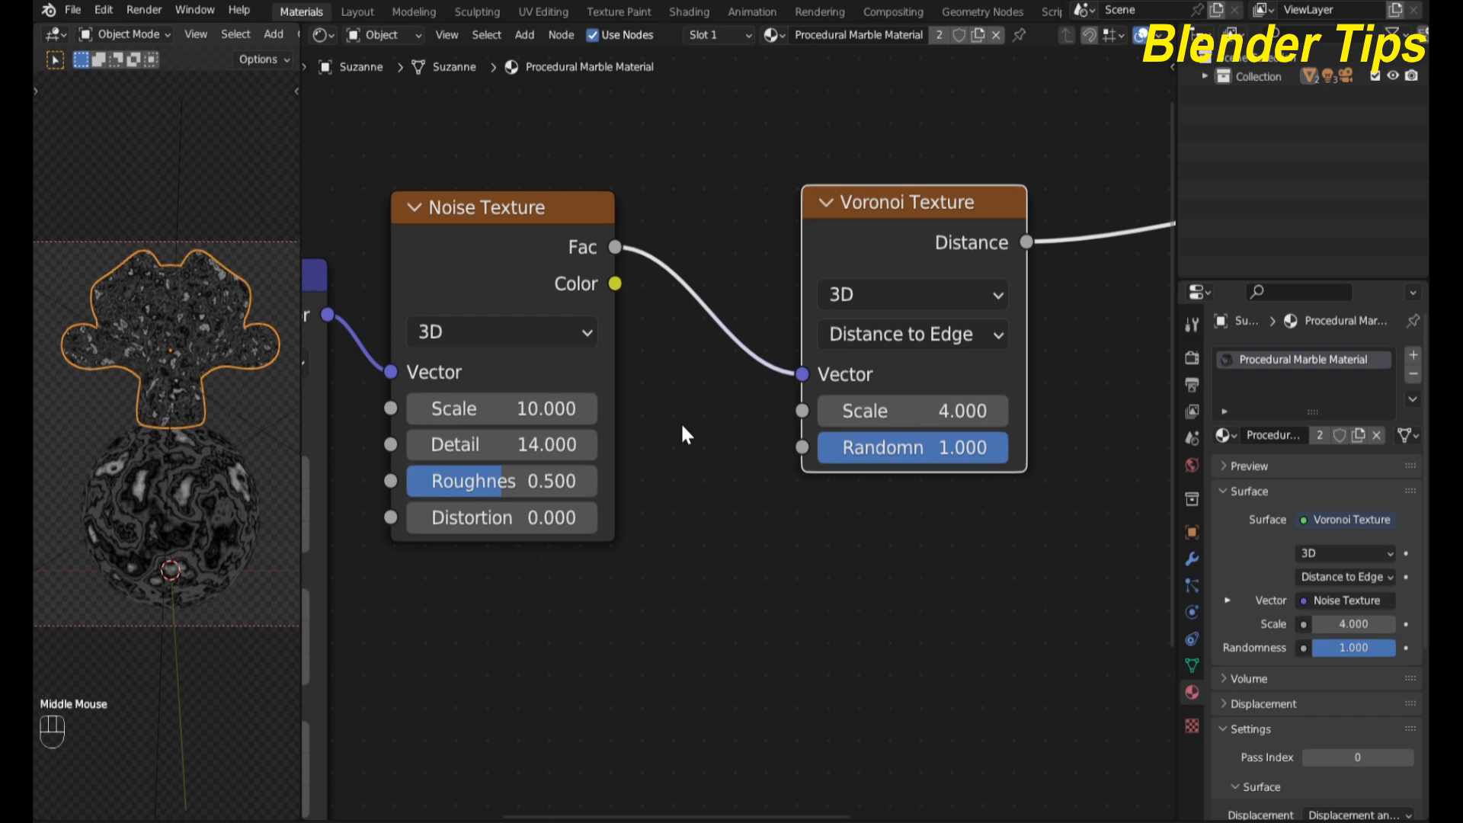
pyautogui.scroll(1, 682, 428)
pyautogui.moveTo(682, 428); pyautogui.dragTo(698, 443, button='middle')
pyautogui.scroll(-3, 710, 439)
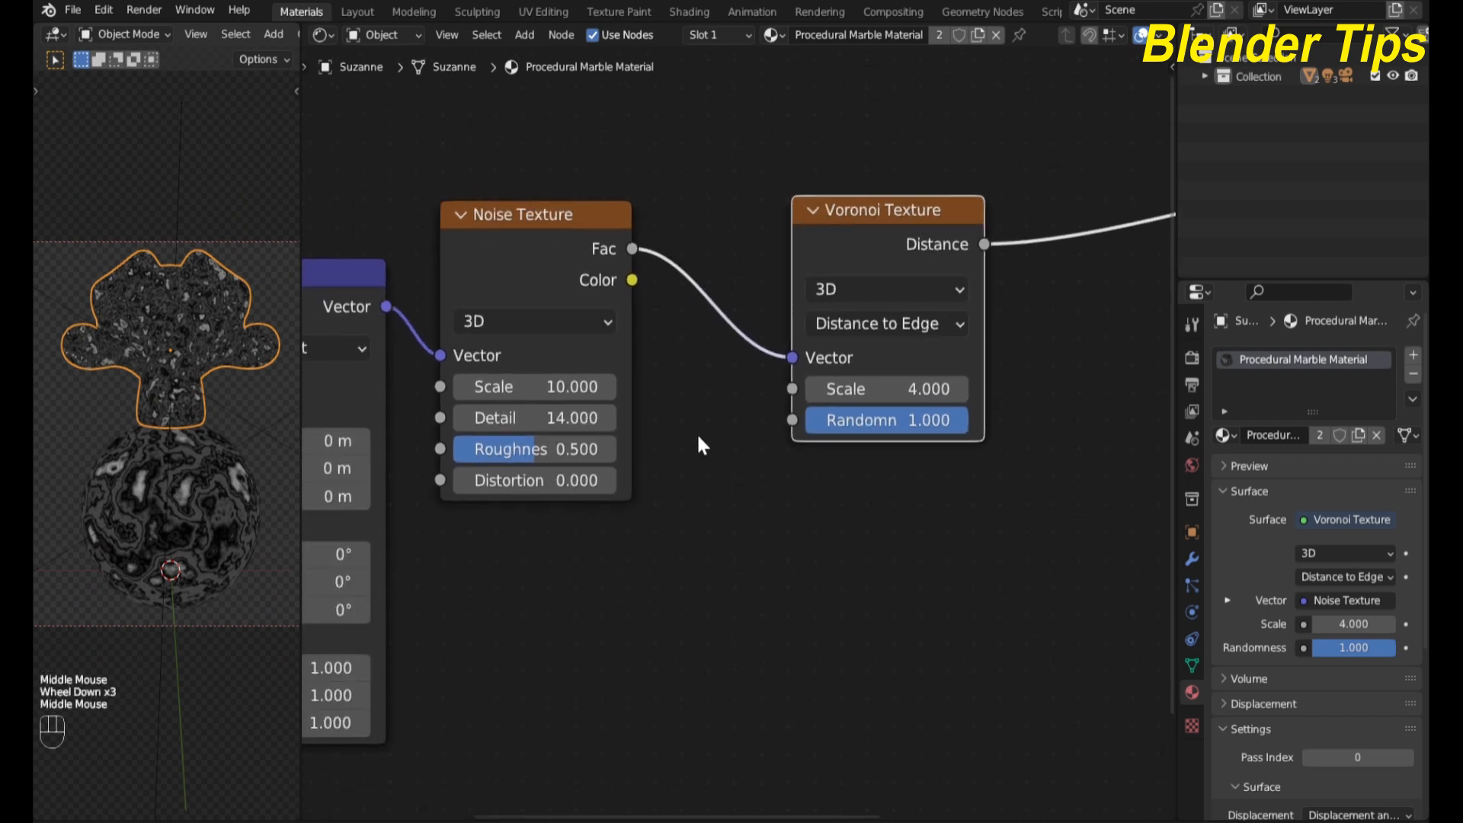
pyautogui.click(698, 465)
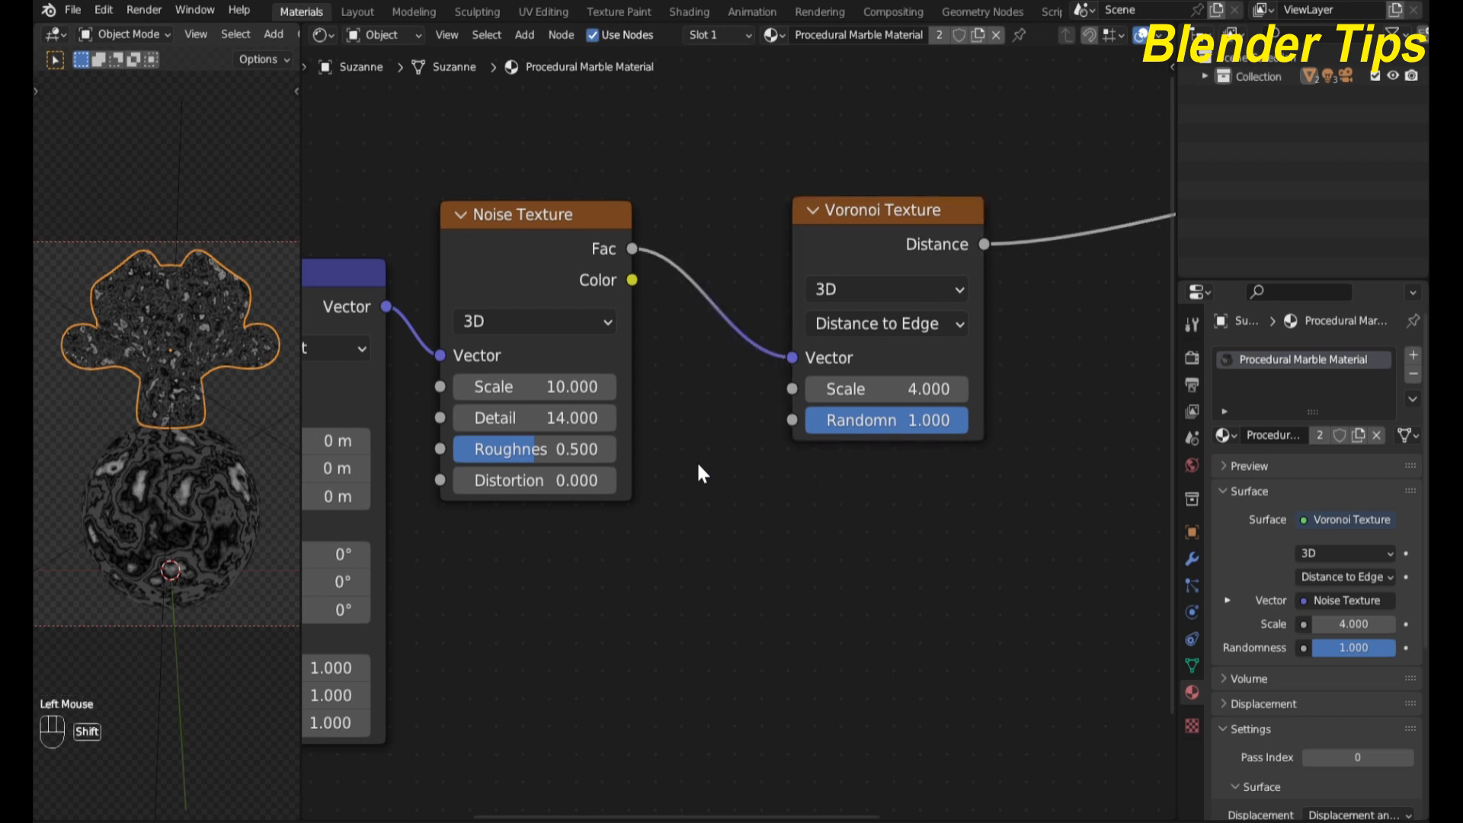
pyautogui.hotkey('shift', 'a')
pyautogui.click(698, 465)
pyautogui.write('mix')
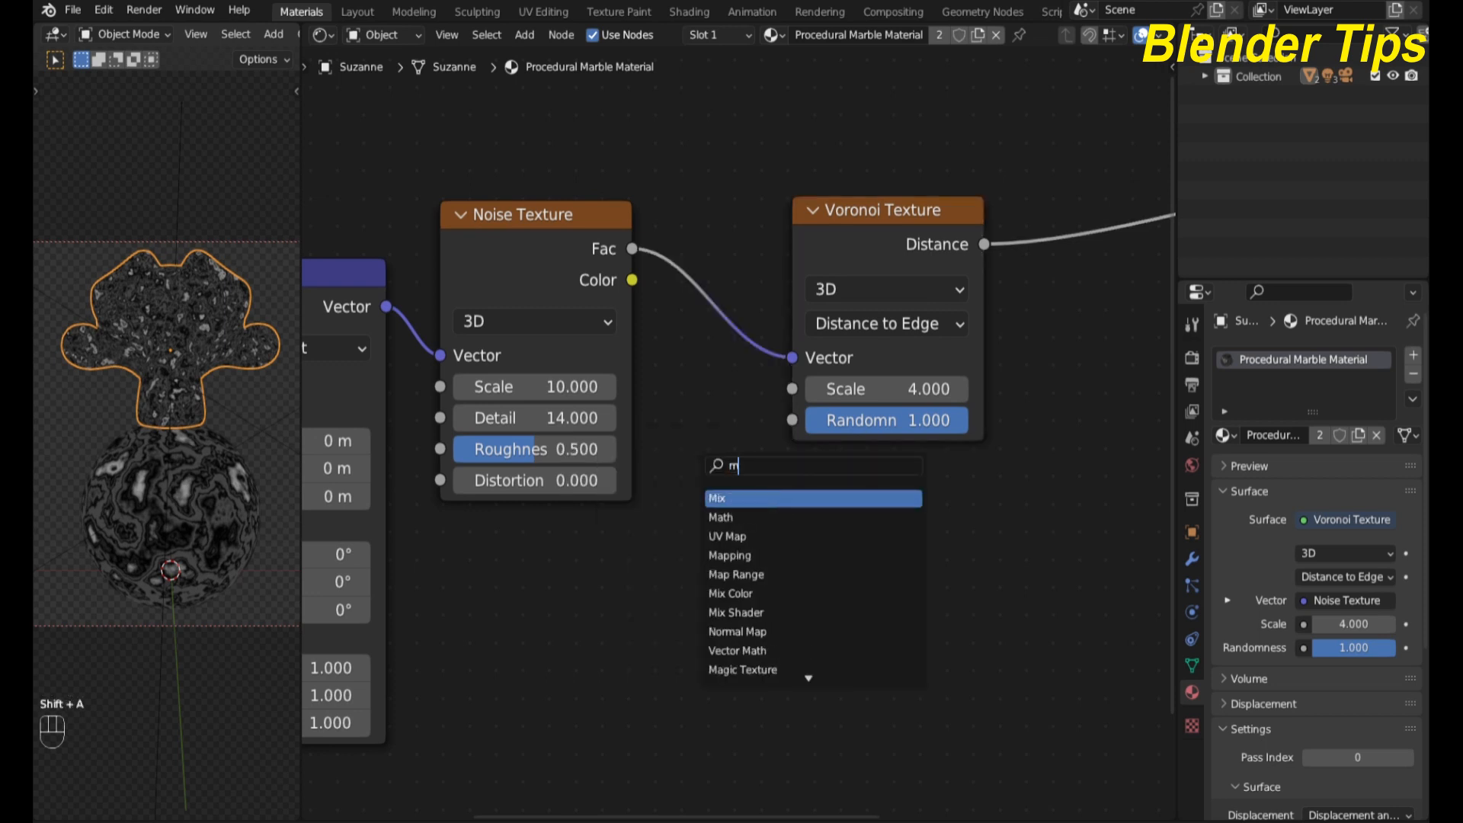
pyautogui.press('Return')
pyautogui.click(683, 505)
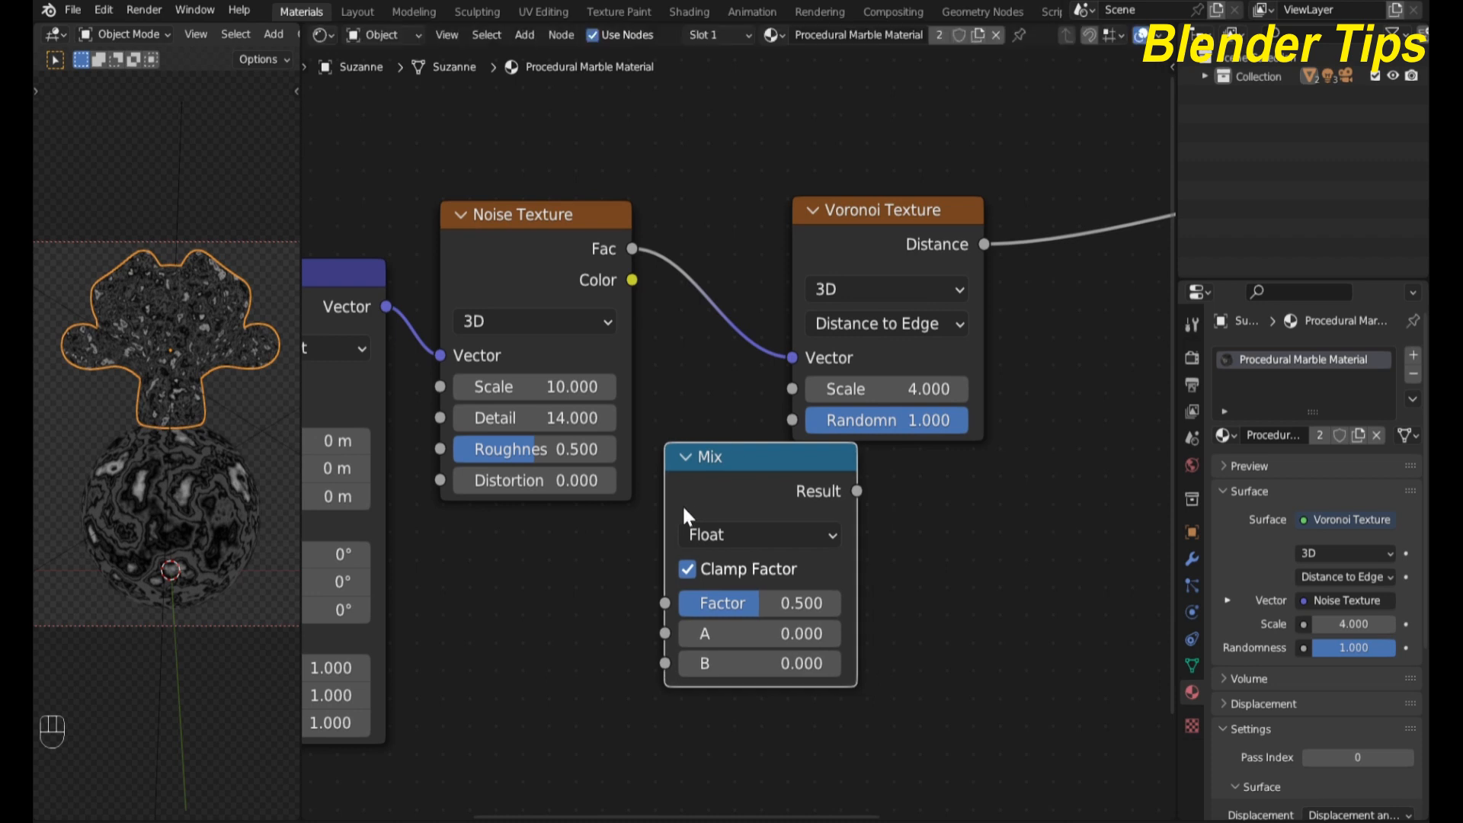
# Step: Set the Mix node's data type to Color and insert it on the link between Noise Texture and Voronoi Texture
pyautogui.click(721, 532)
pyautogui.click(722, 624)
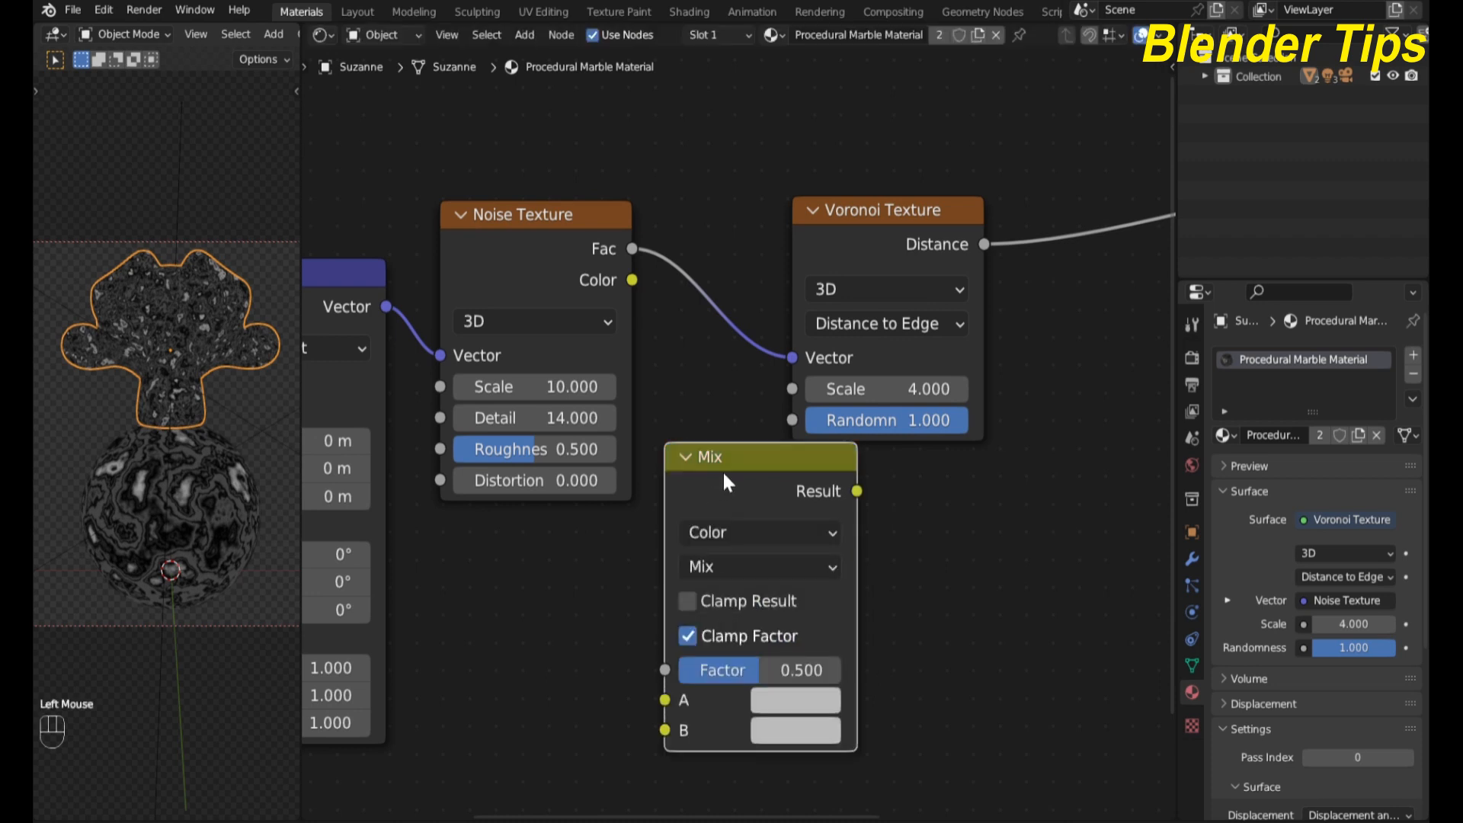
pyautogui.moveTo(738, 465); pyautogui.dragTo(698, 261)
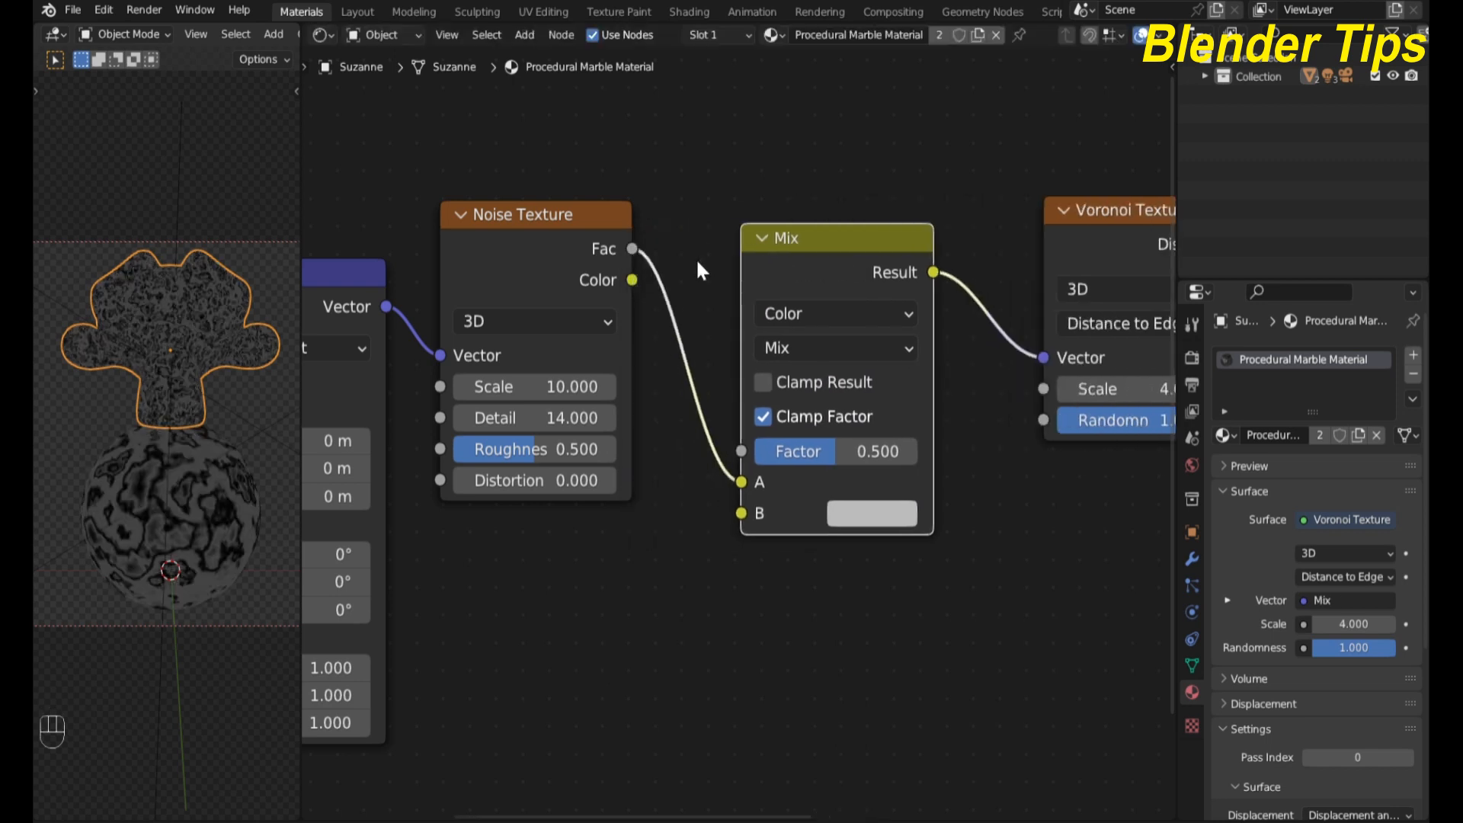
# Step: Move the noise Fac link to the Mix node's B input and connect the Mapping node's Vector output to A
pyautogui.scroll(1, 688, 637)
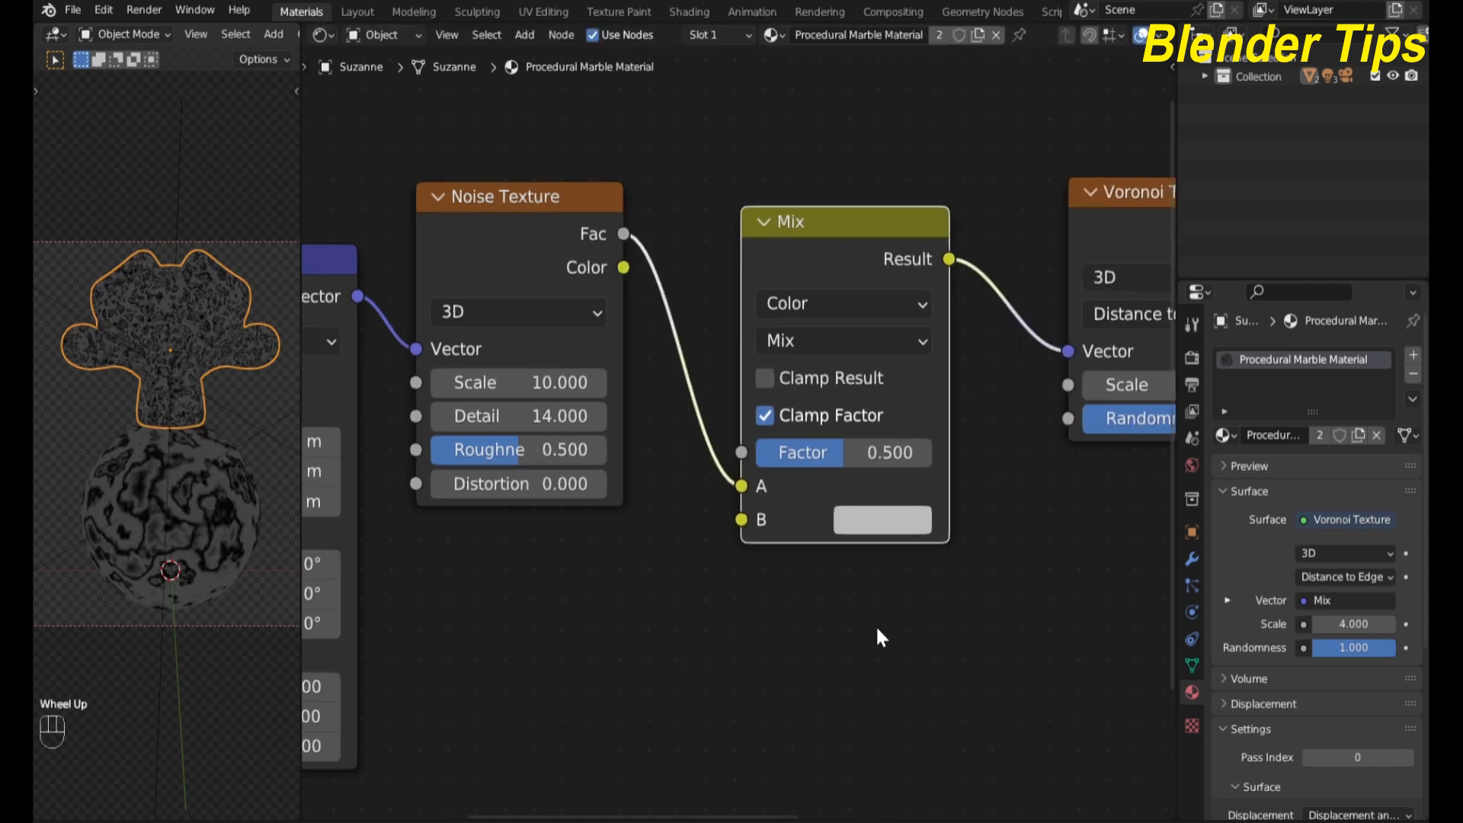
pyautogui.moveTo(877, 629); pyautogui.dragTo(892, 591, button='middle')
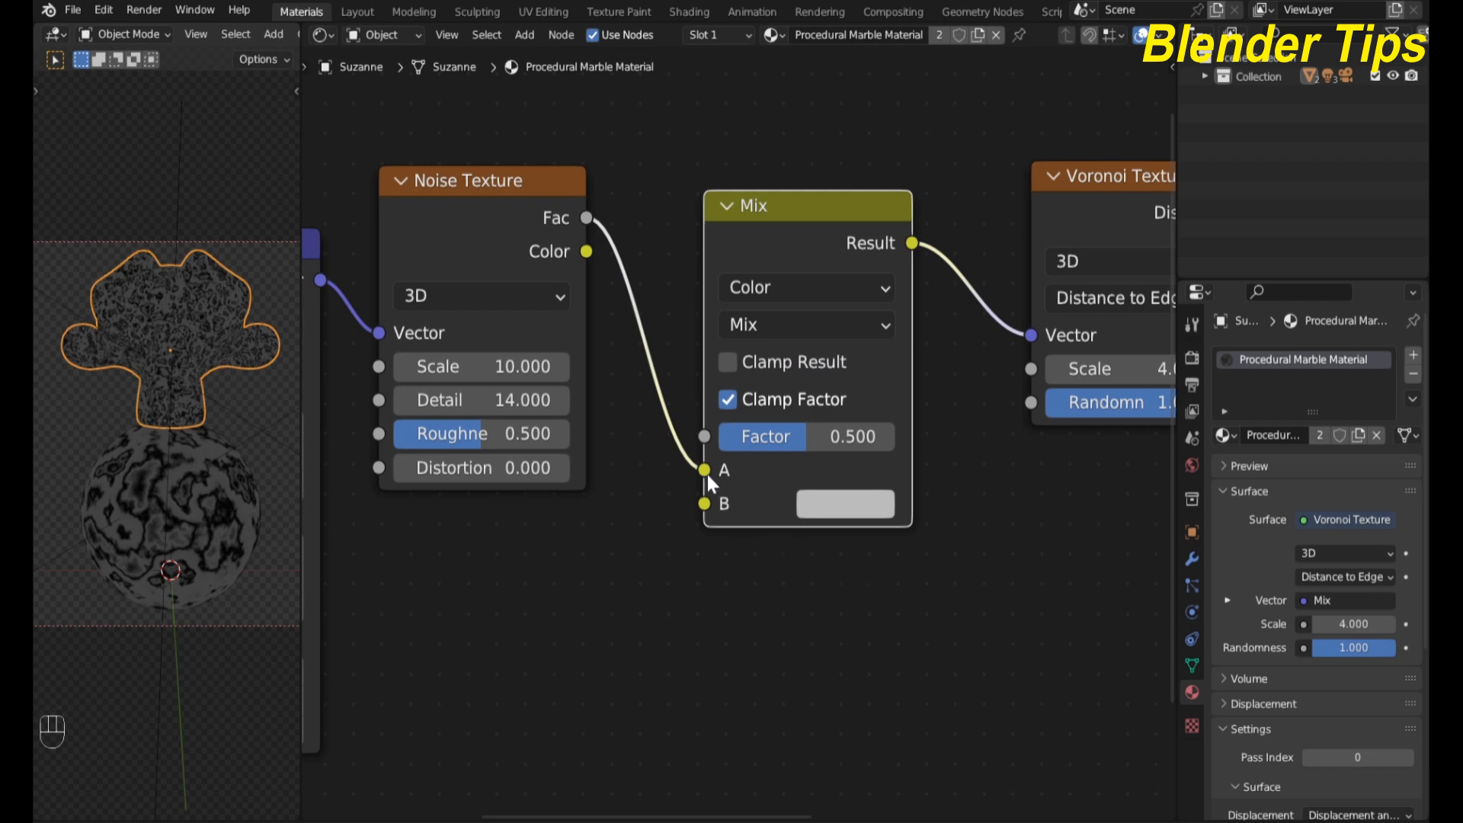
pyautogui.moveTo(707, 473); pyautogui.dragTo(692, 500)
pyautogui.scroll(-3, 692, 500)
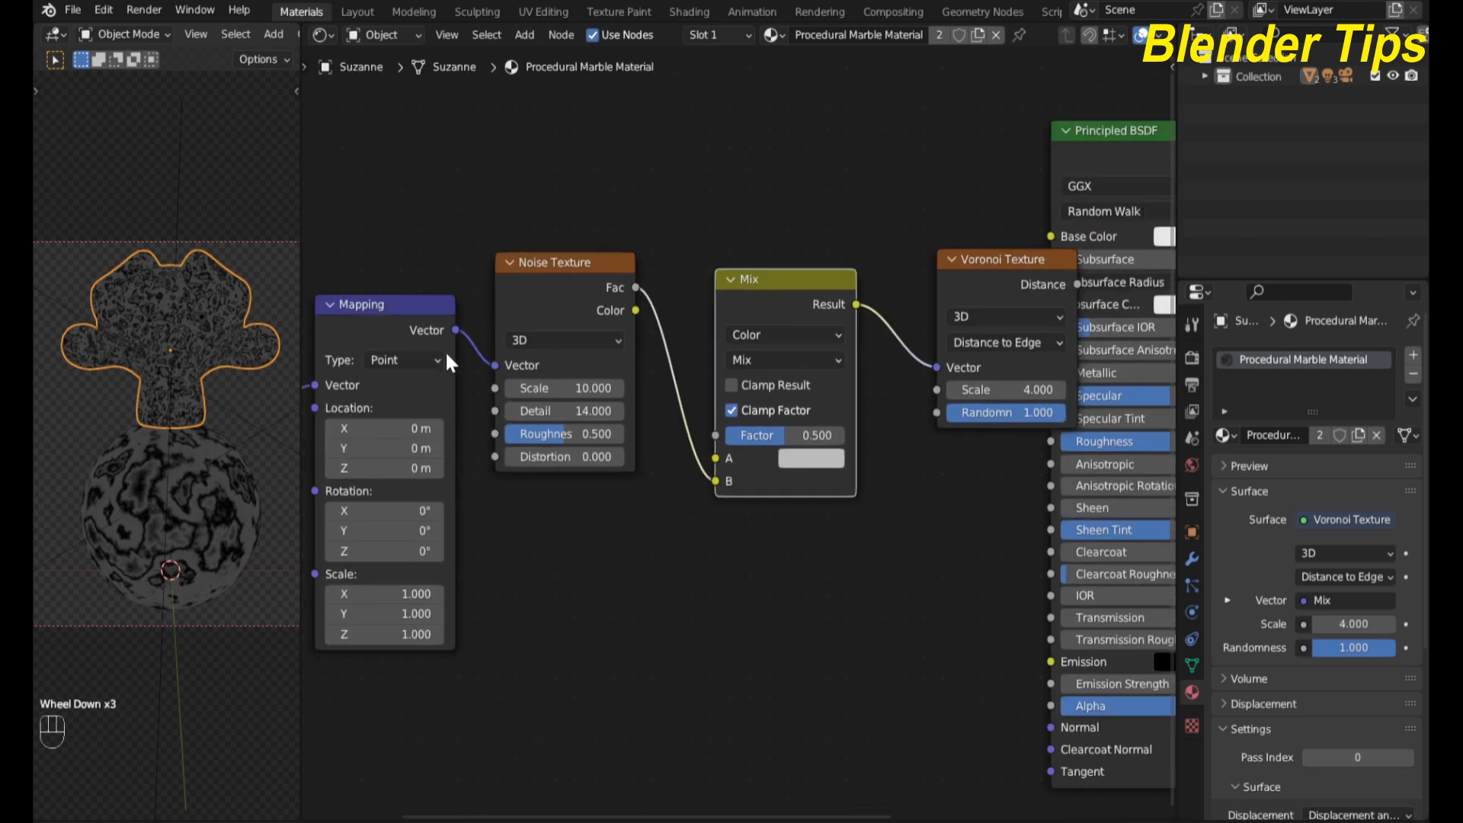
pyautogui.moveTo(456, 329); pyautogui.dragTo(714, 458)
pyautogui.scroll(2, 148, 507)
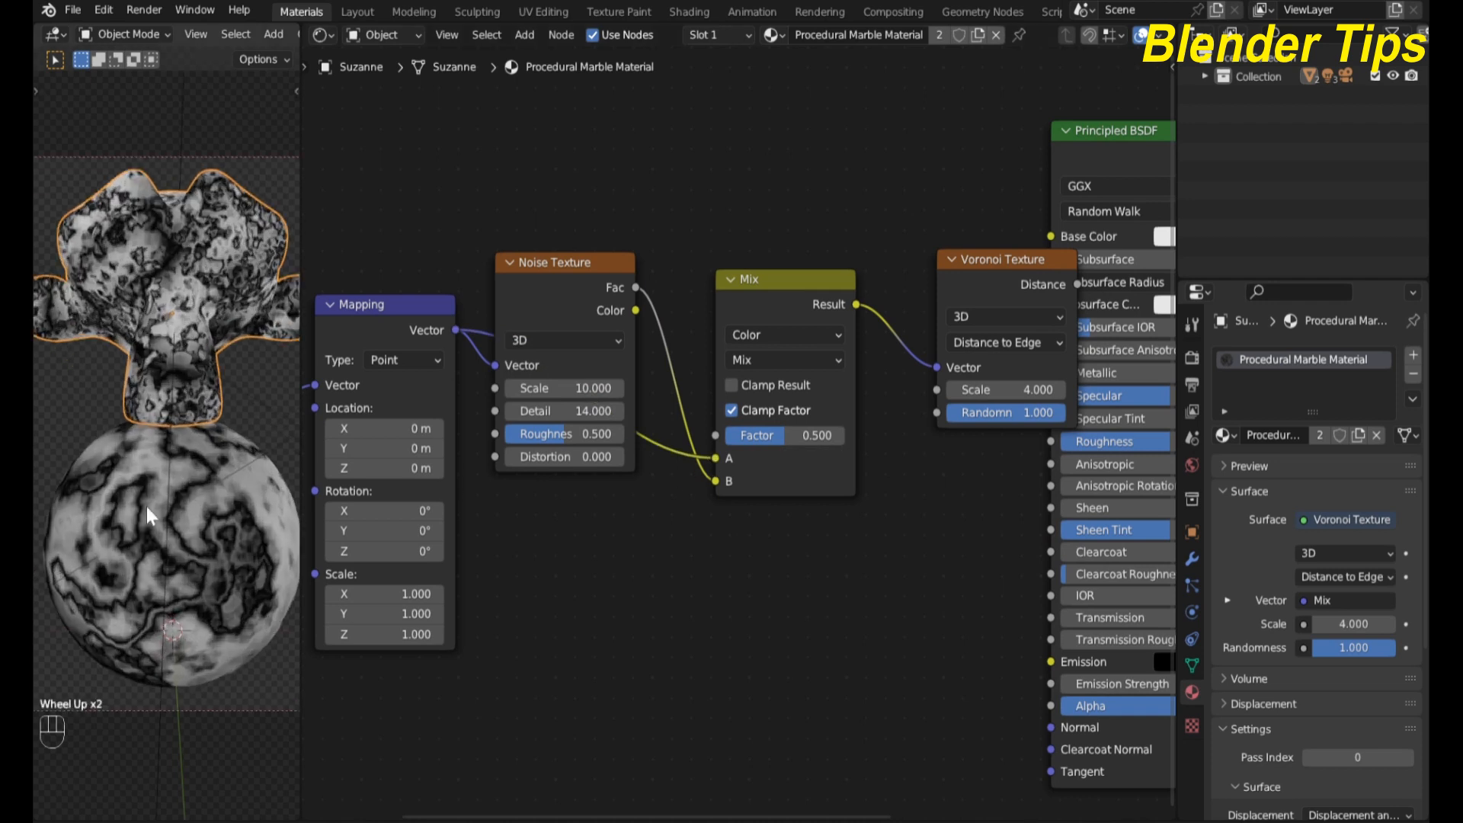
pyautogui.scroll(1, 163, 449)
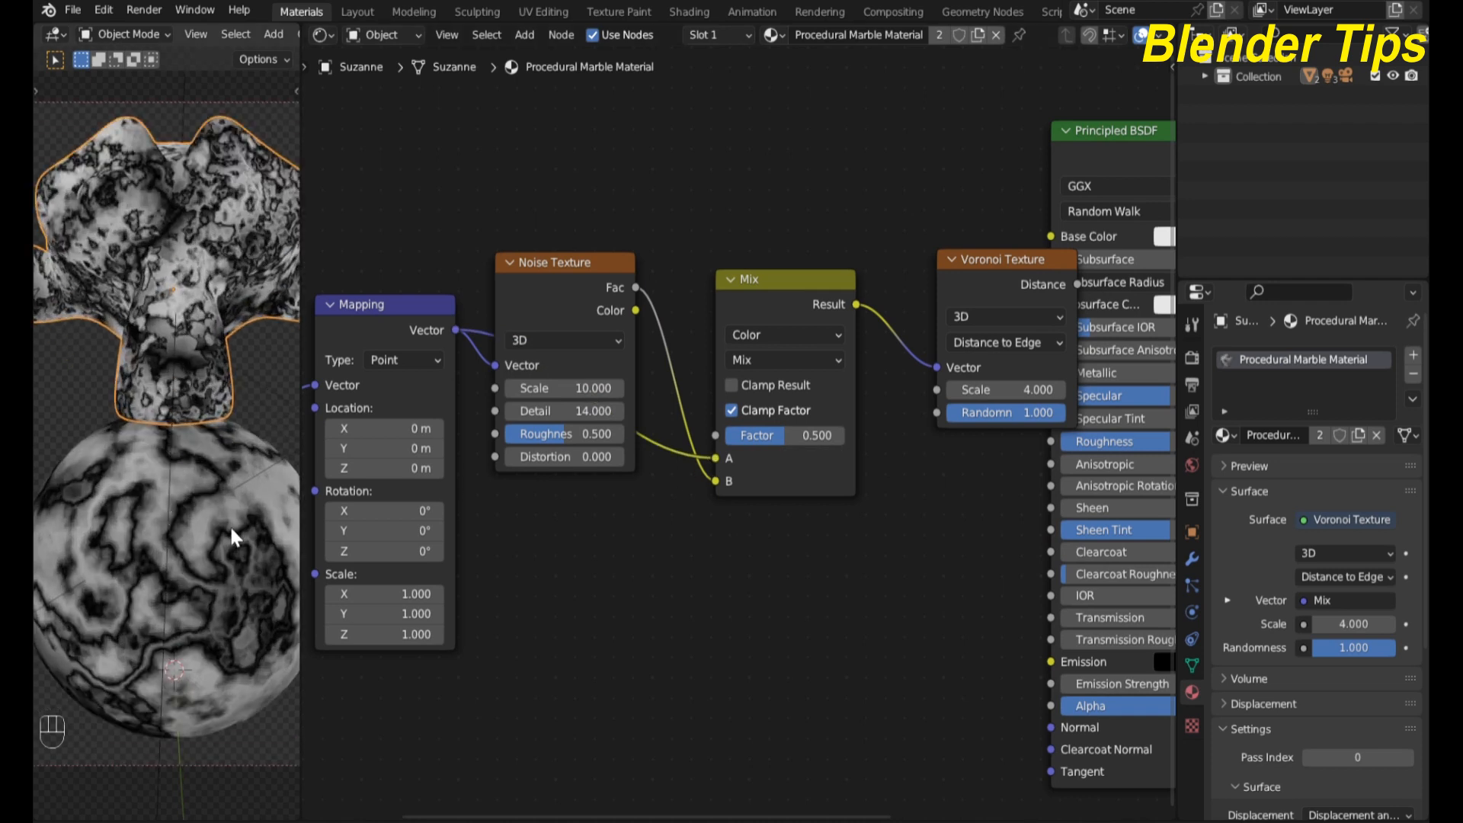
# Step: Move the Principled BSDF node clear of the Voronoi Texture node
pyautogui.scroll(-3, 848, 556)
pyautogui.moveTo(791, 587); pyautogui.dragTo(735, 397, button='middle')
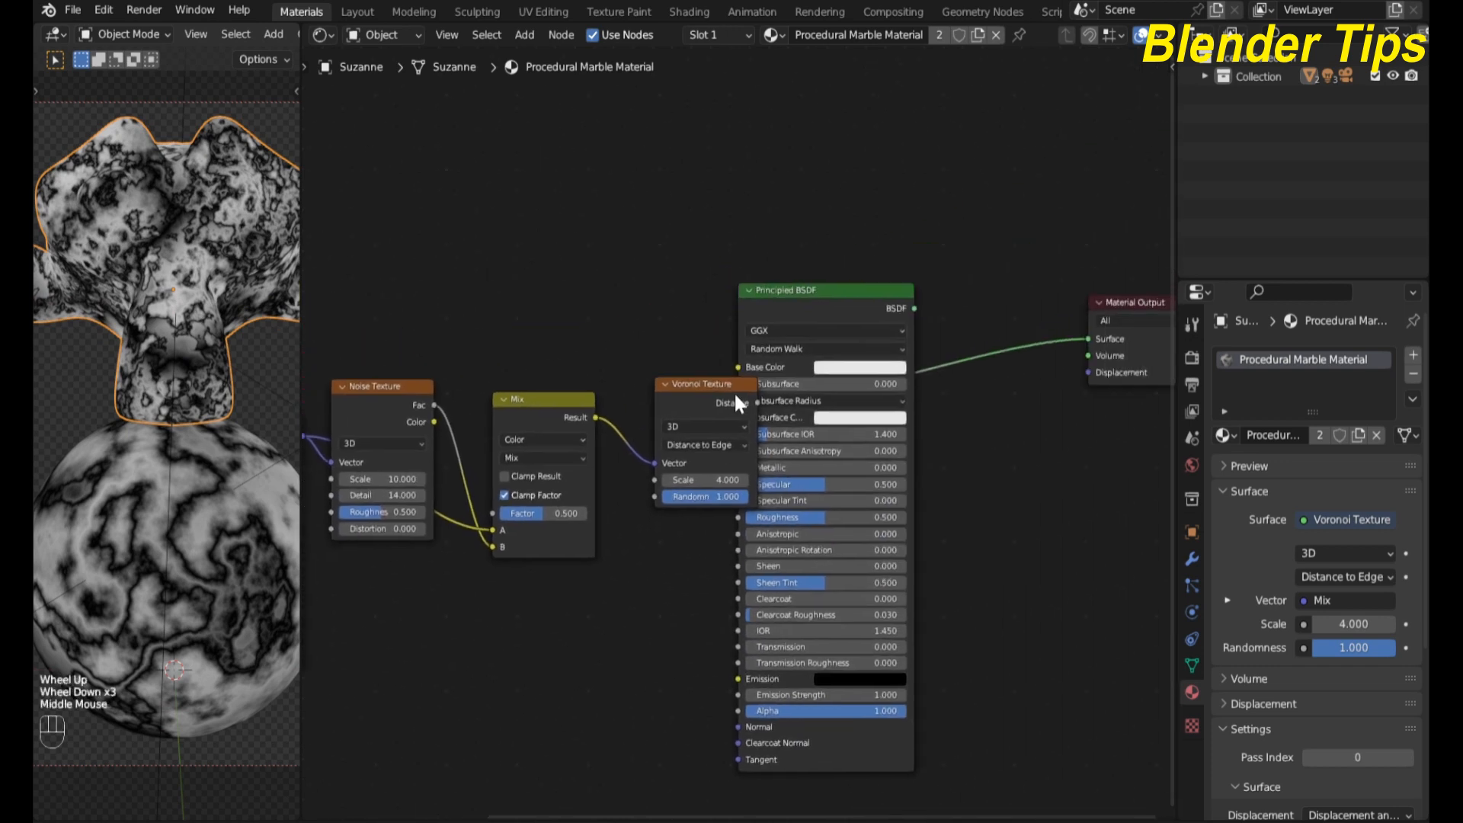
pyautogui.moveTo(810, 312); pyautogui.dragTo(1029, 419)
pyautogui.scroll(2, 795, 599)
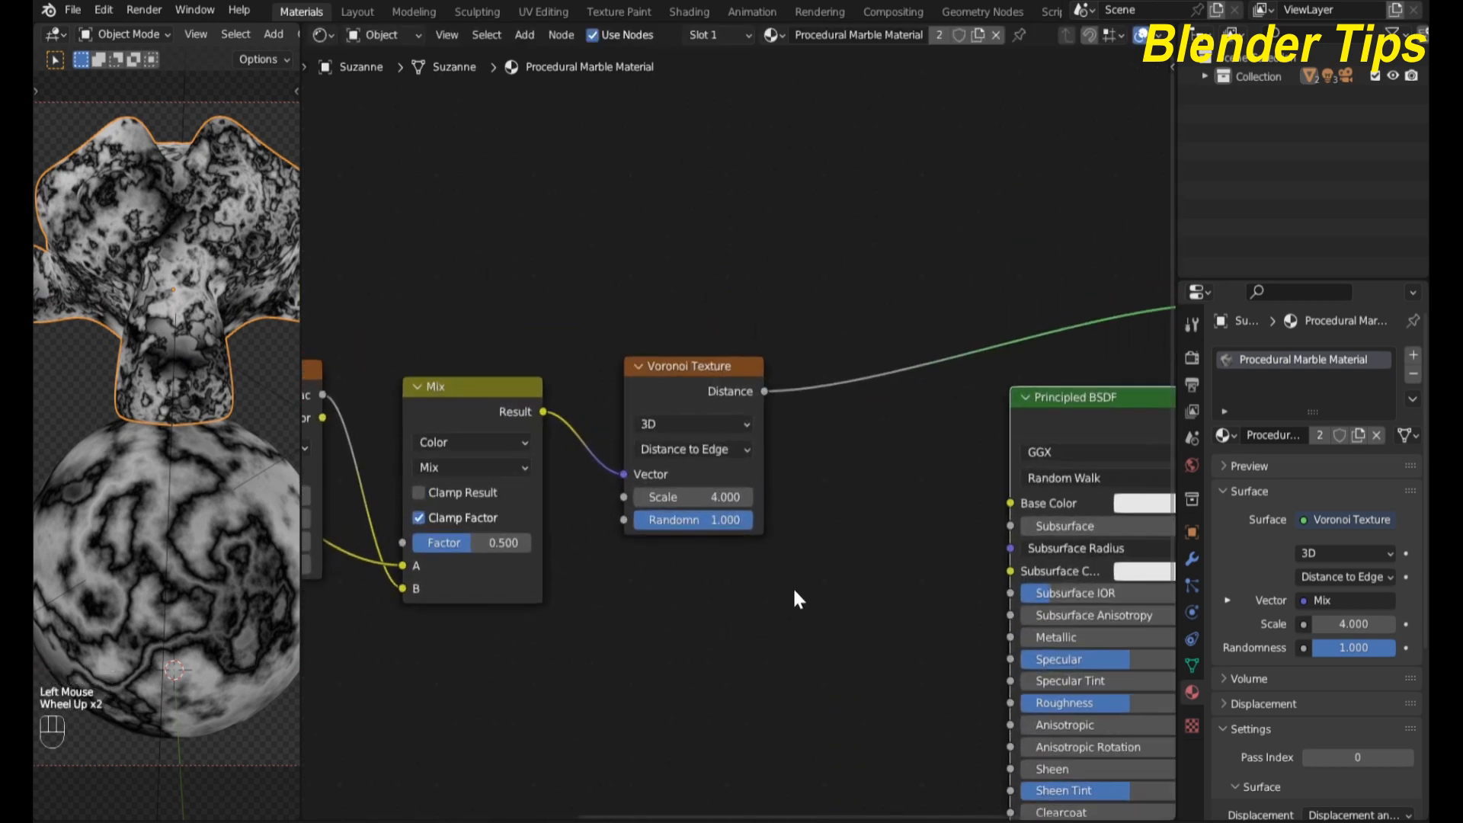
# Step: Insert a Color Ramp node between the Voronoi Texture and Material Output, and move the Principled BSDF clear of it
pyautogui.scroll(3, 847, 670)
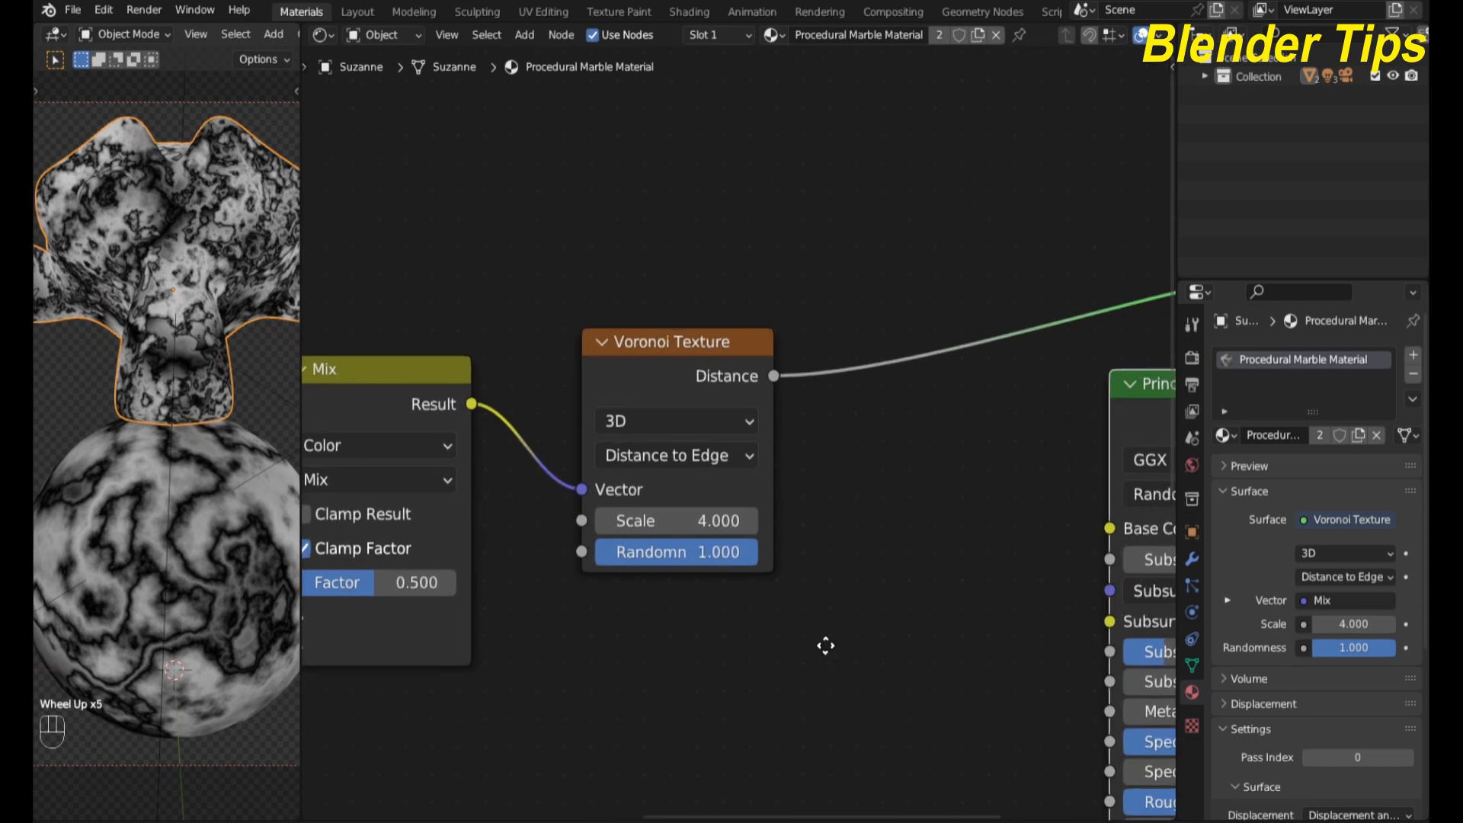
pyautogui.moveTo(826, 643); pyautogui.dragTo(766, 570, button='middle')
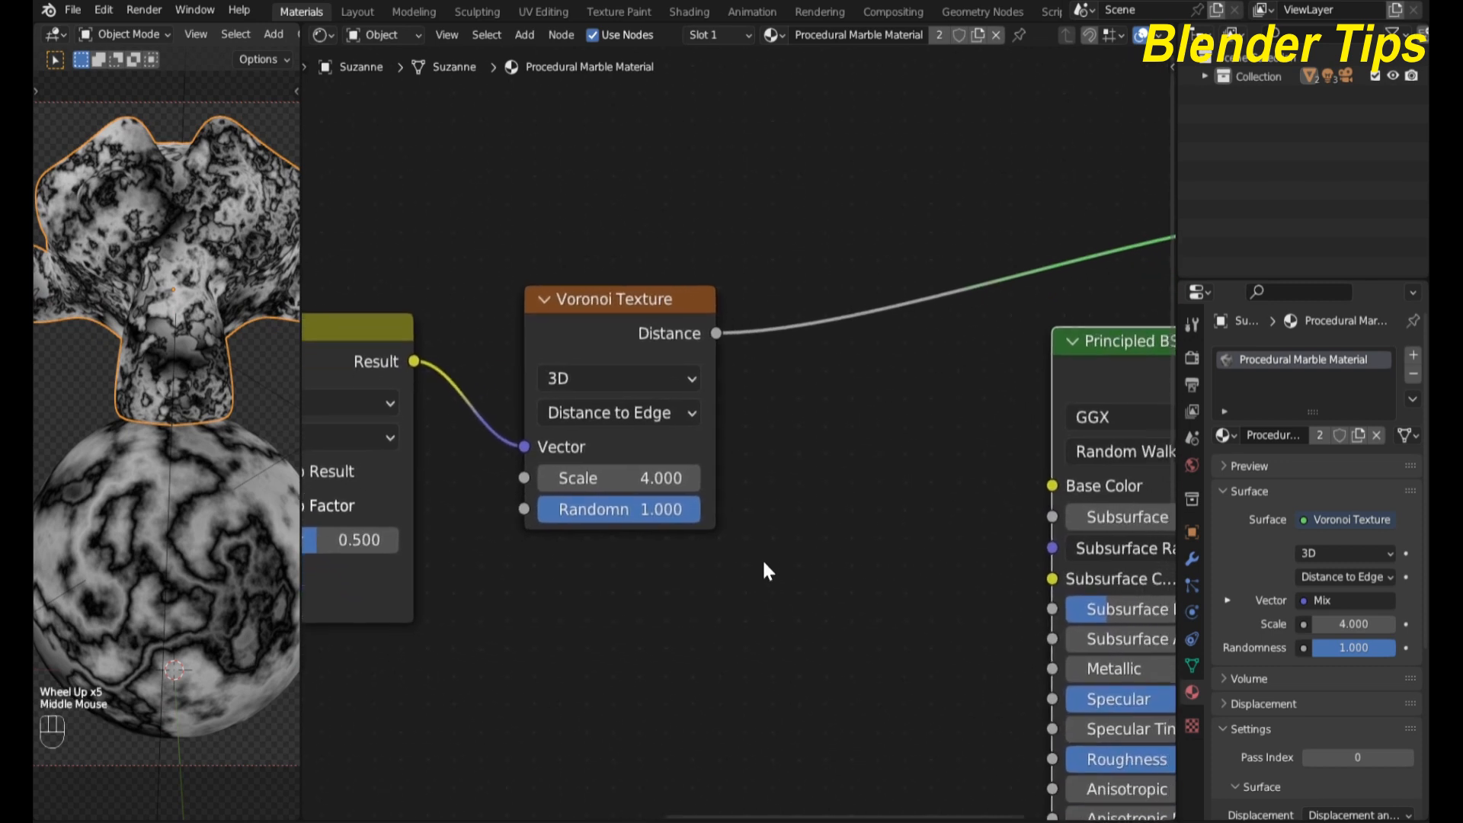
pyautogui.hotkey('shift', 'a')
pyautogui.click(863, 490)
pyautogui.write('co')
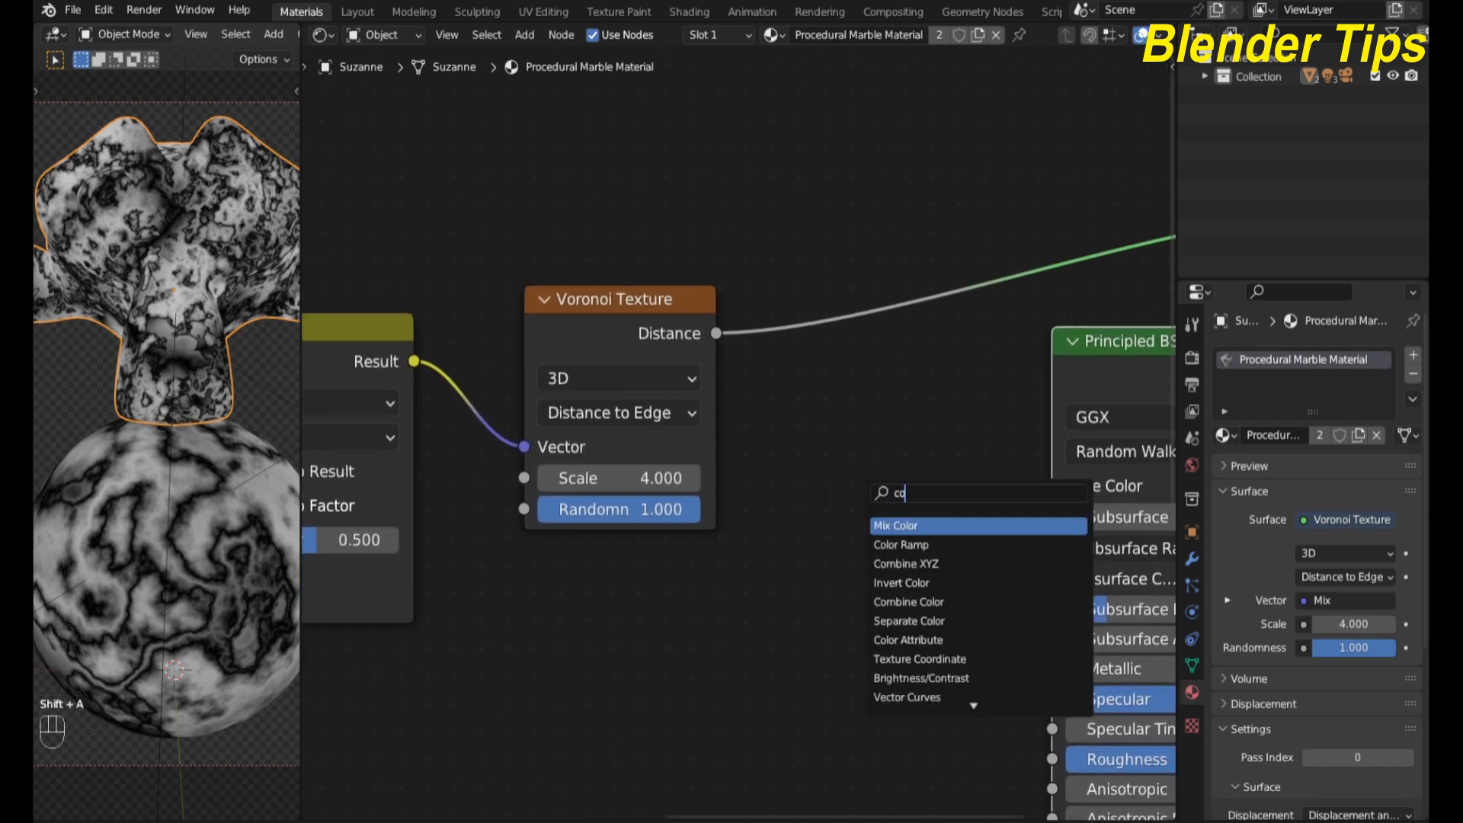
pyautogui.press('Down')
pyautogui.press('Return')
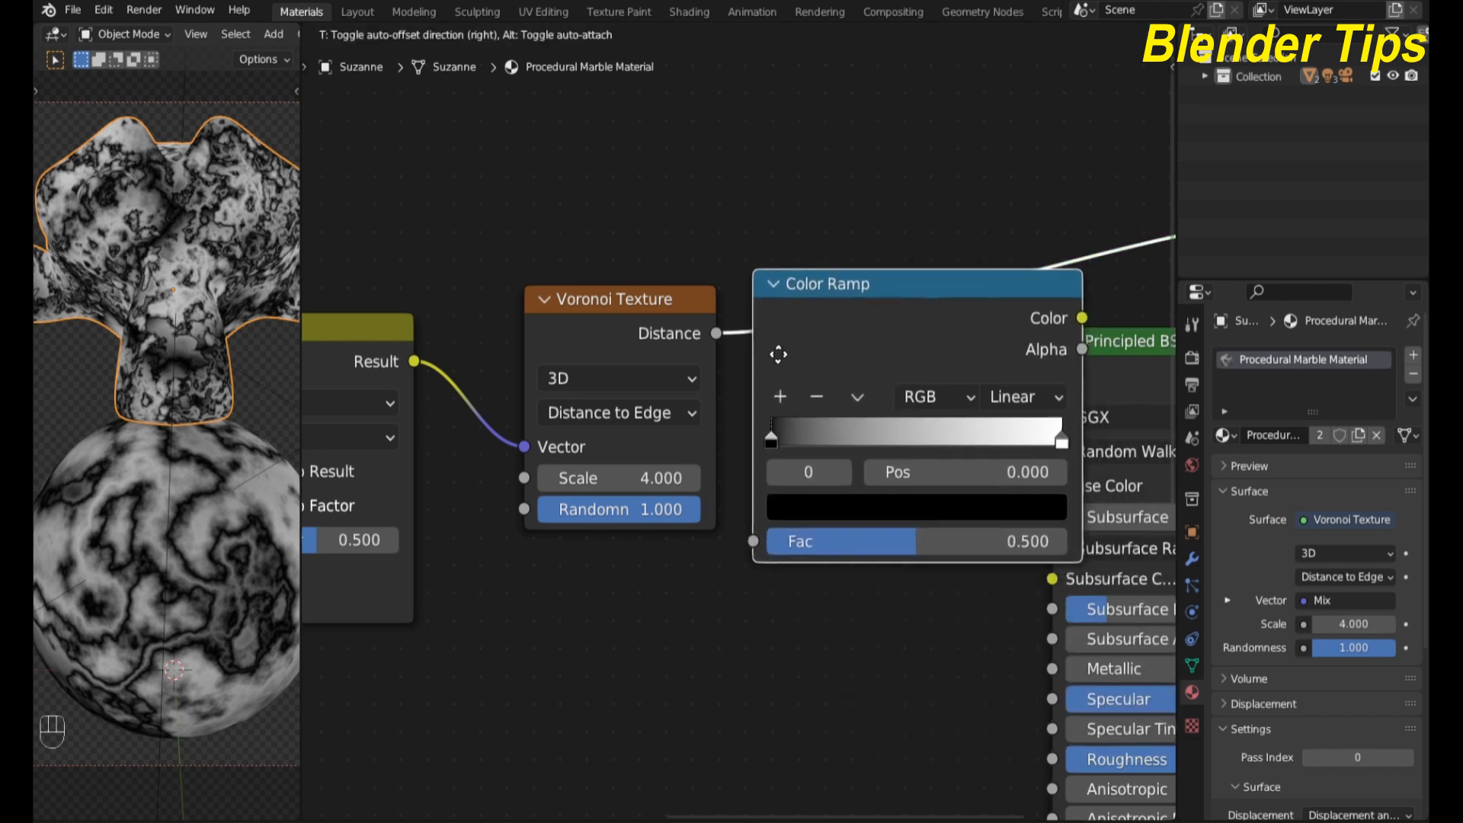
pyautogui.click(777, 351)
pyautogui.scroll(-2, 764, 629)
pyautogui.moveTo(761, 633); pyautogui.dragTo(554, 628, button='middle')
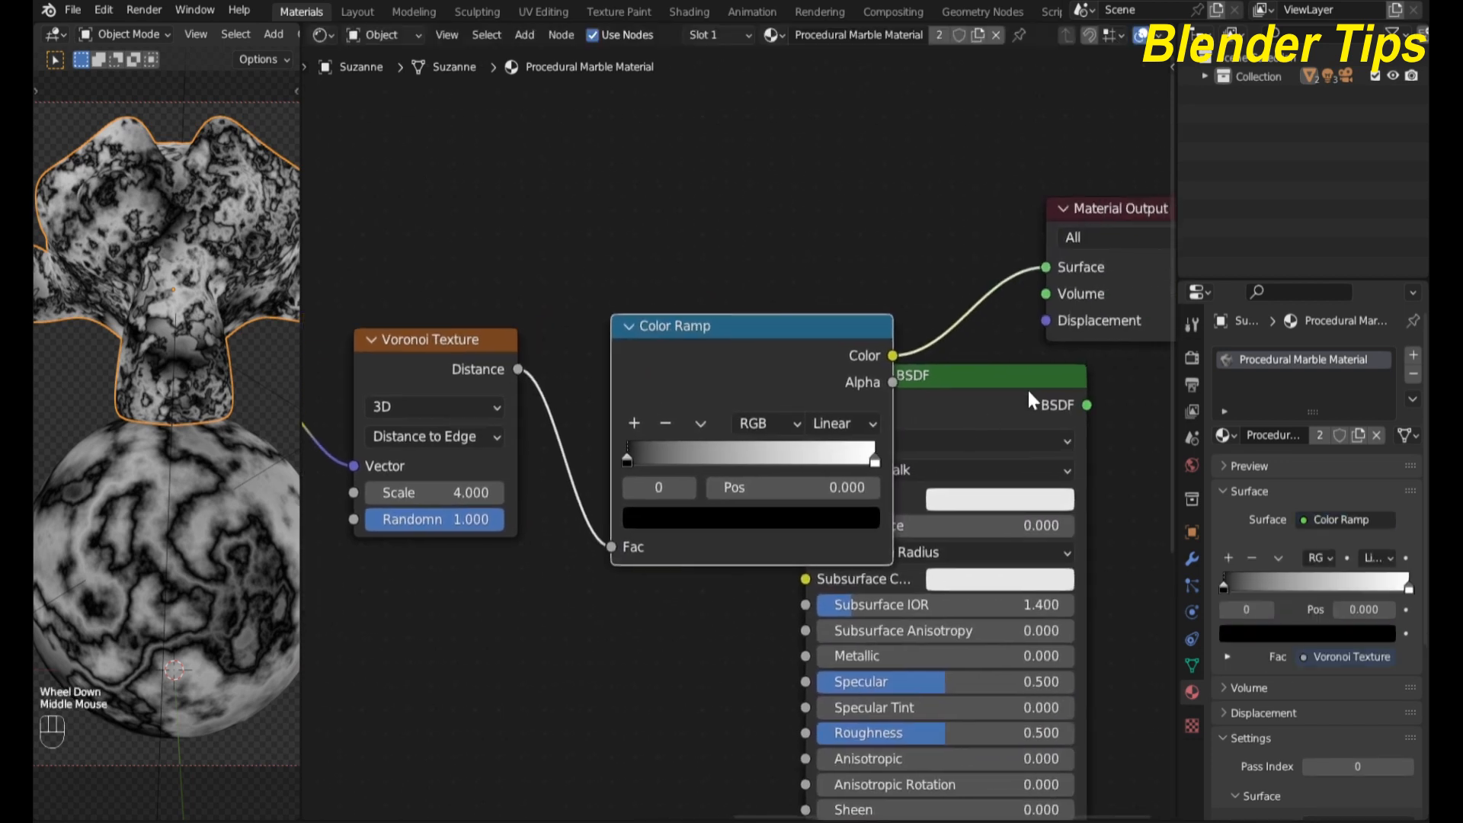
pyautogui.moveTo(1005, 380); pyautogui.dragTo(1186, 480)
pyautogui.scroll(-3, 616, 629)
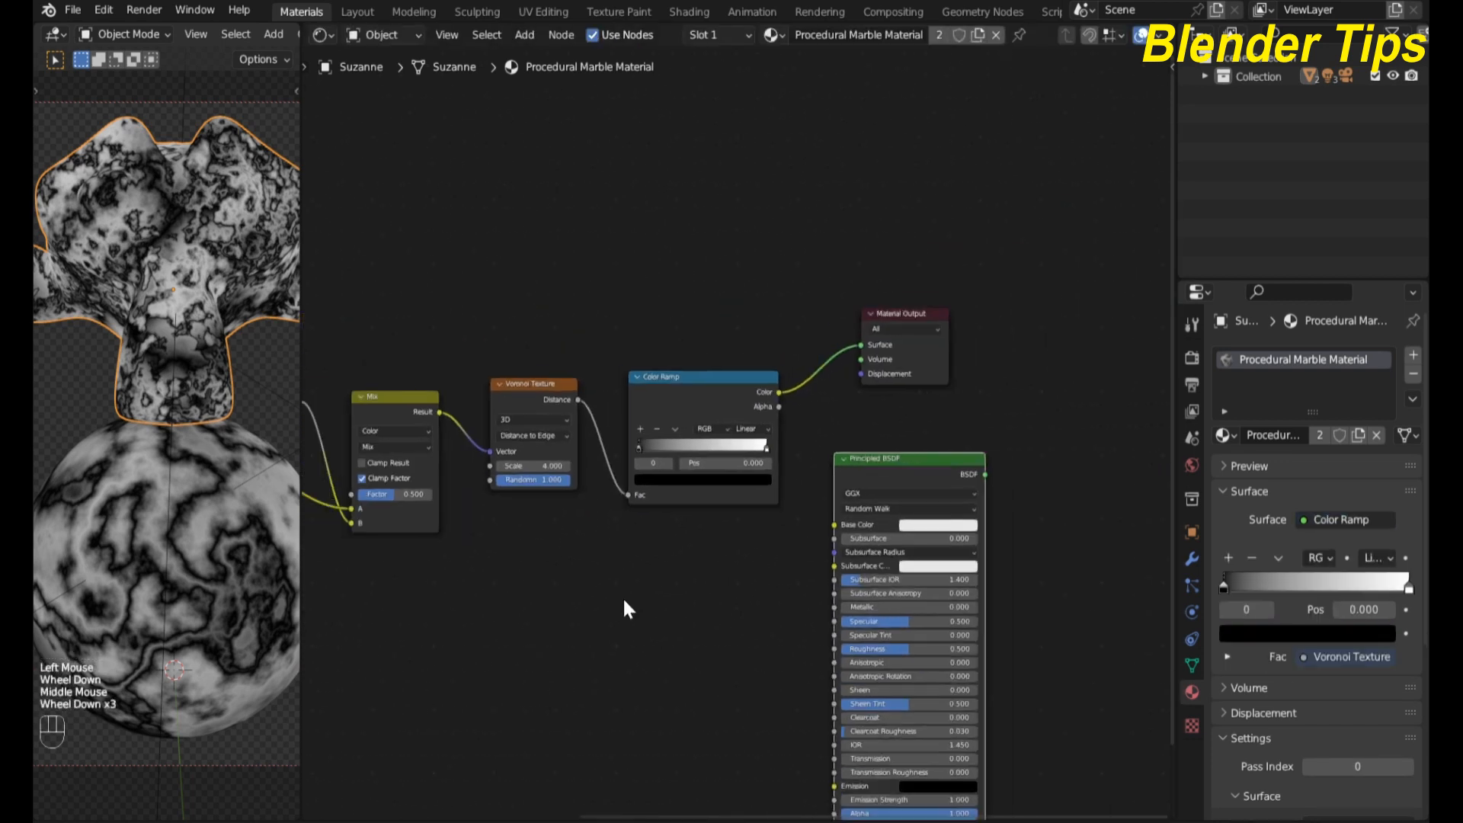
# Step: Move the Color Ramp's white stop to position 0.060 and shift the node slightly up
pyautogui.scroll(6, 627, 602)
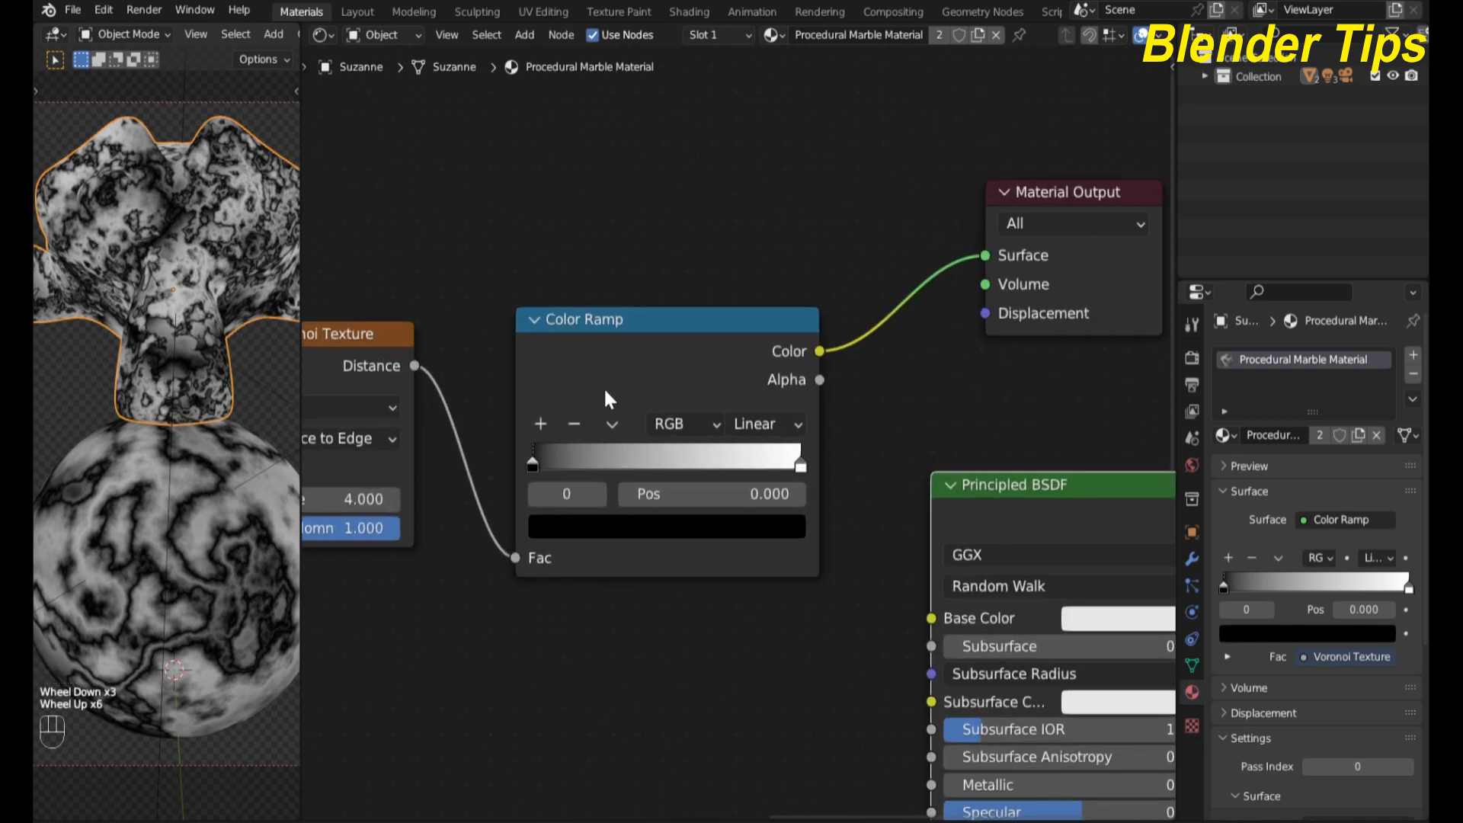
pyautogui.scroll(2, 738, 434)
pyautogui.moveTo(813, 472); pyautogui.dragTo(508, 483)
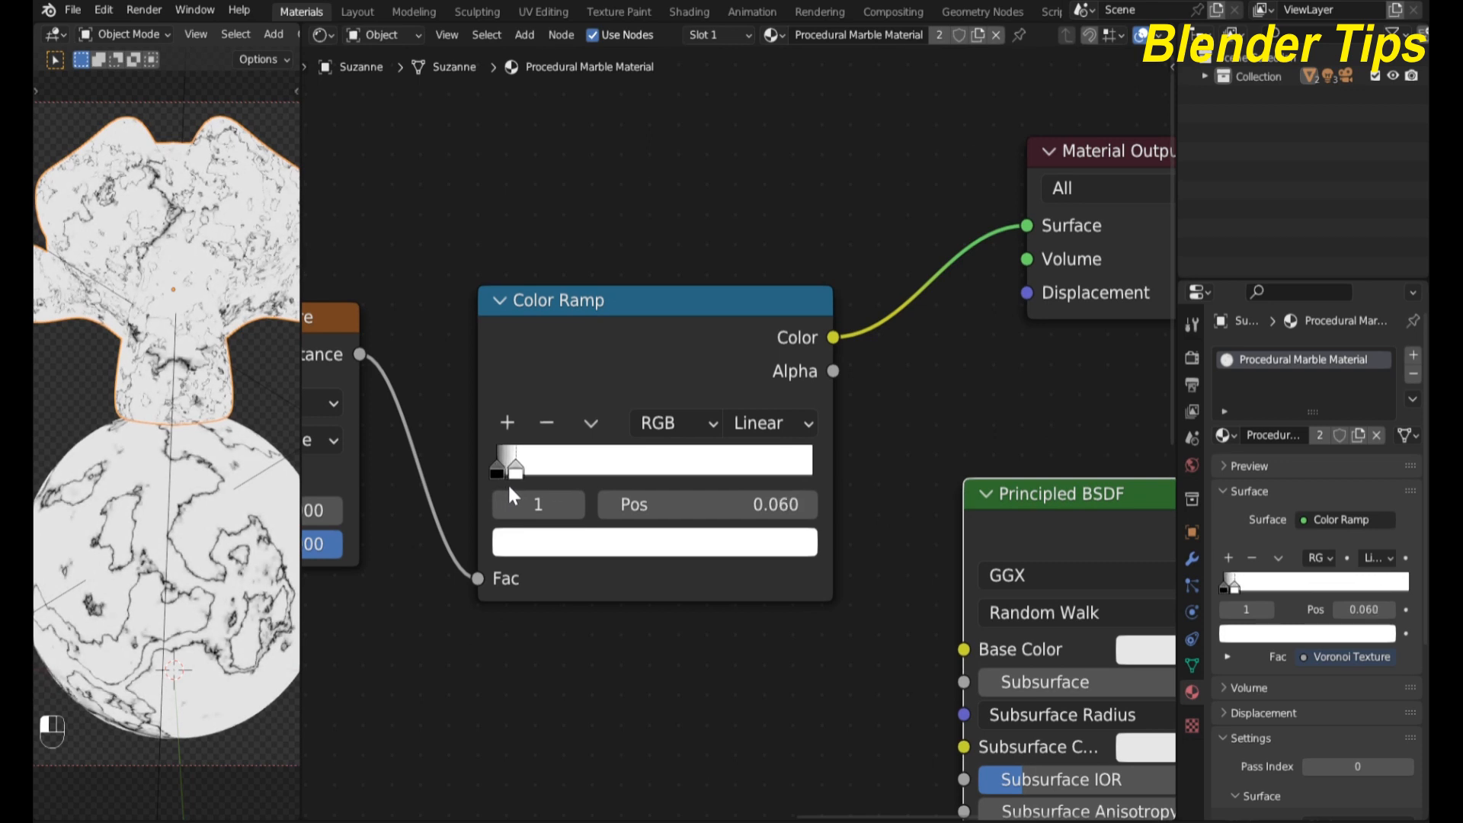
pyautogui.moveTo(626, 303); pyautogui.dragTo(640, 253)
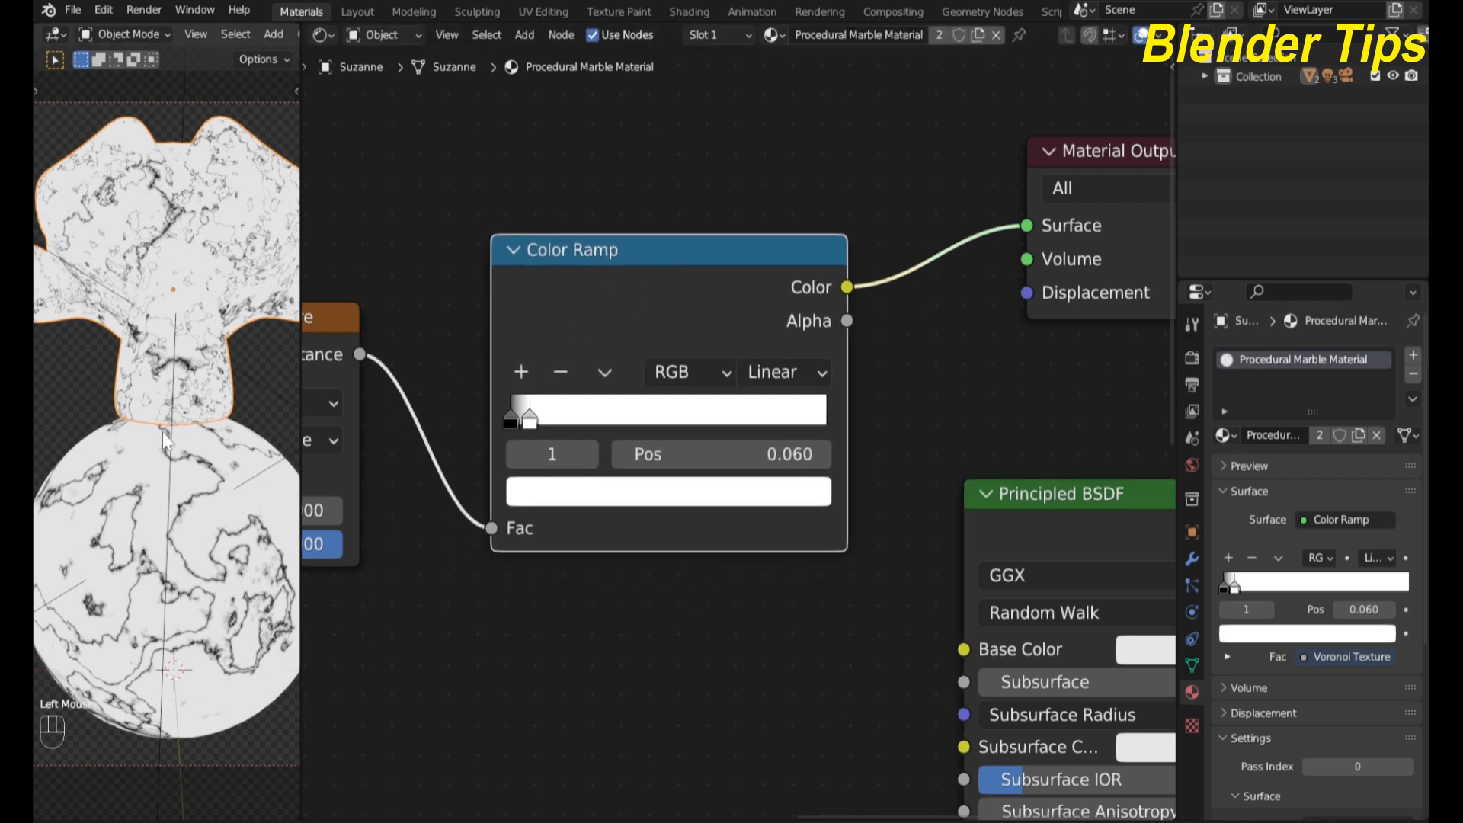
# Step: Add two more stops to the Color Ramp at about 0.446 and 0.744
pyautogui.press('ctrl')
pyautogui.keyDown('ctrl'); pyautogui.click(653, 418); pyautogui.keyUp('ctrl')
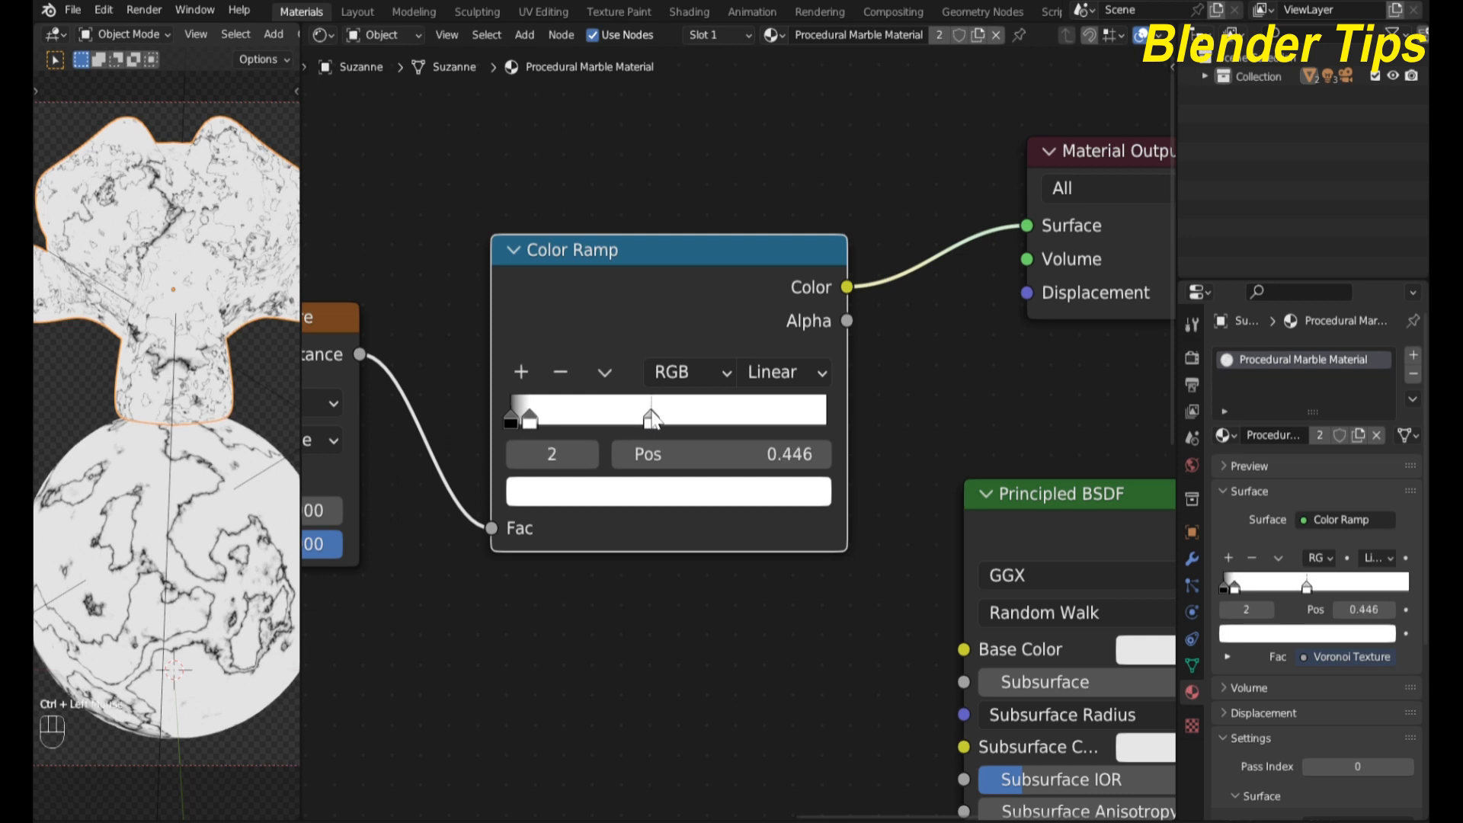
pyautogui.keyDown('ctrl'); pyautogui.click(747, 416); pyautogui.keyUp('ctrl')
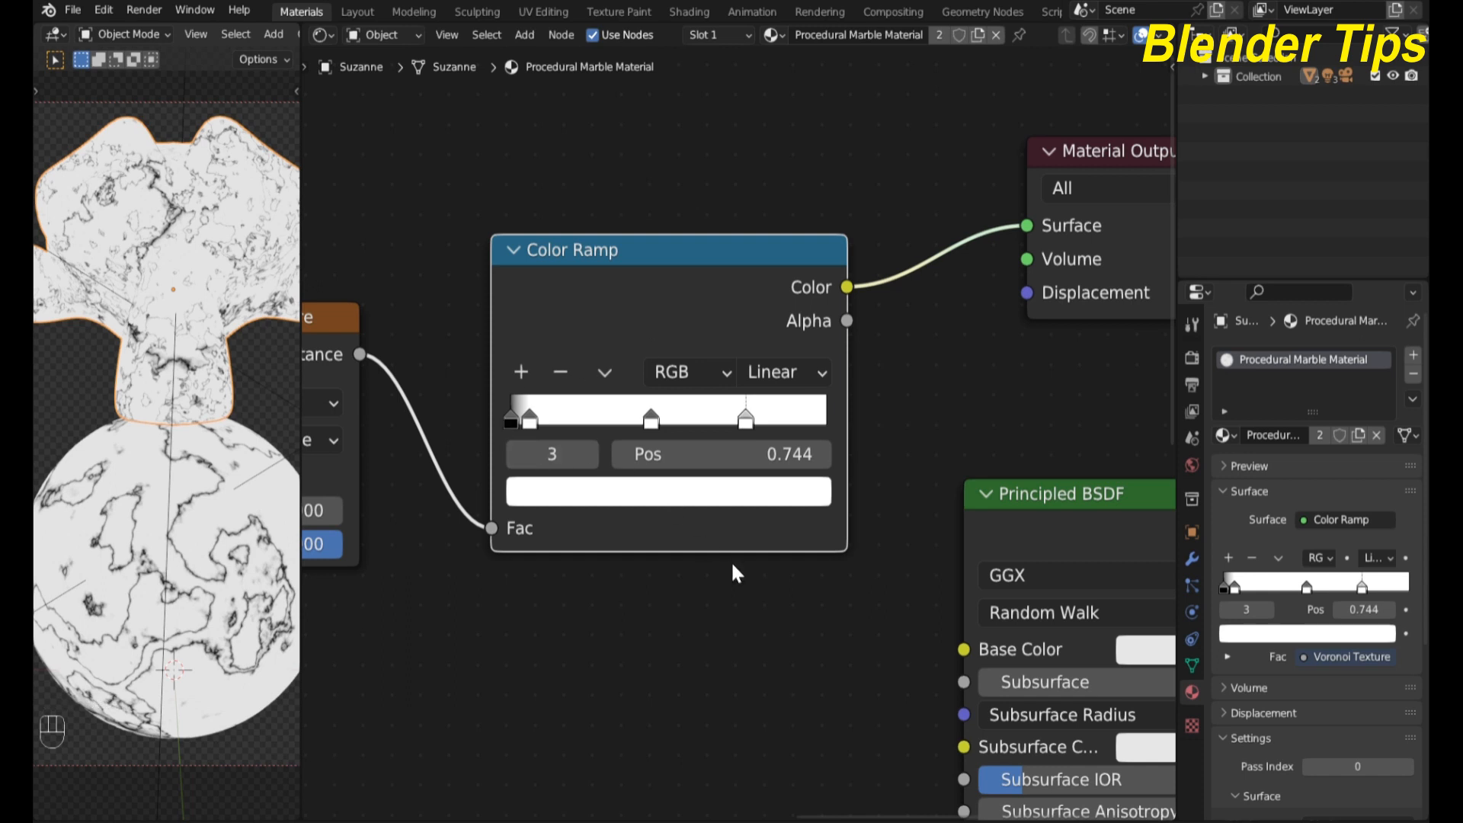
# Step: Color the Color Ramp stop at 0.744 black and the stop at 0.446 light grey
pyautogui.scroll(1, 737, 451)
pyautogui.click(757, 509)
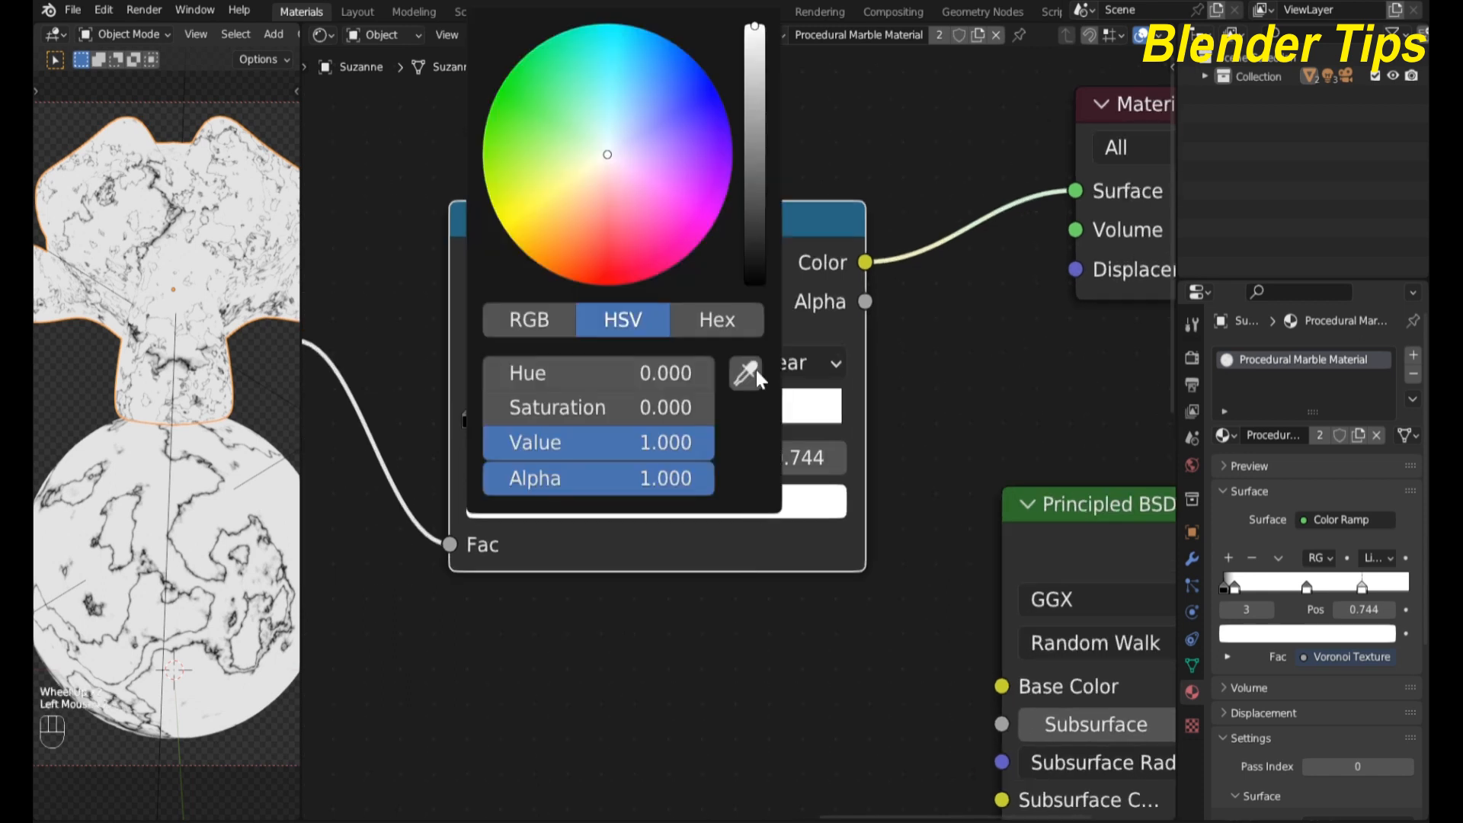
pyautogui.moveTo(759, 112); pyautogui.dragTo(755, 285)
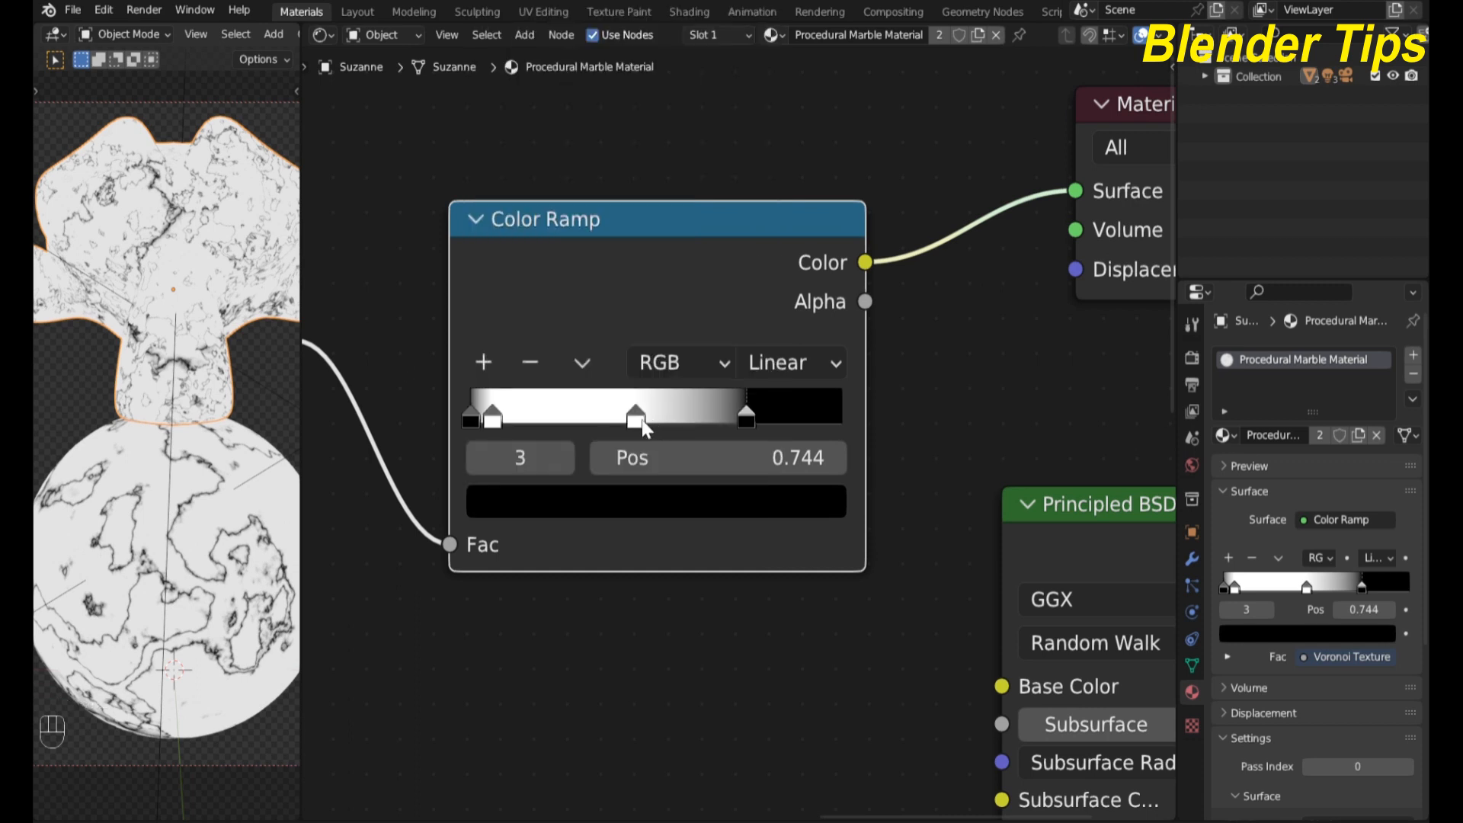
pyautogui.click(642, 419)
pyautogui.click(659, 505)
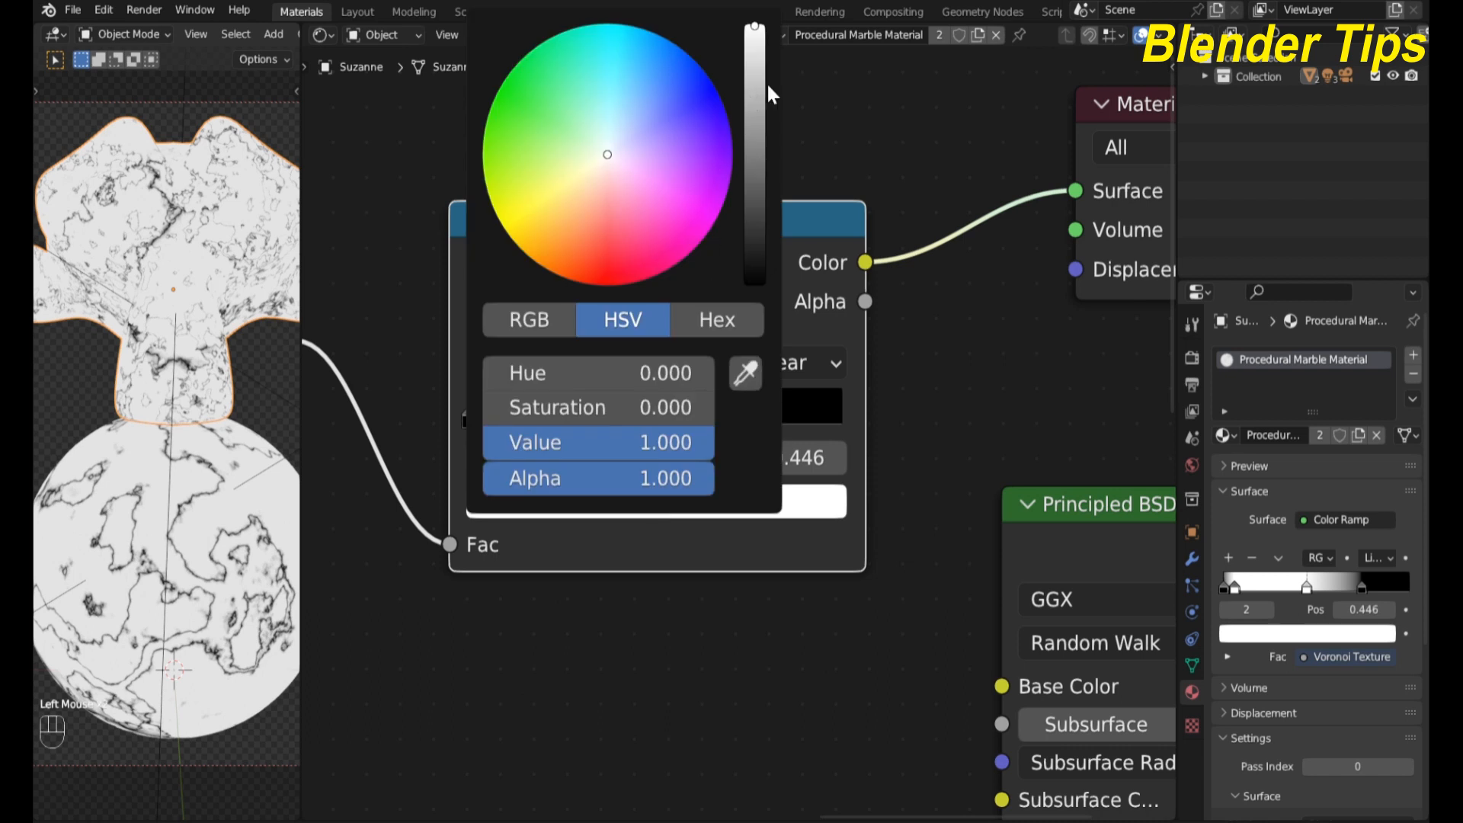
pyautogui.moveTo(764, 40); pyautogui.dragTo(757, 72)
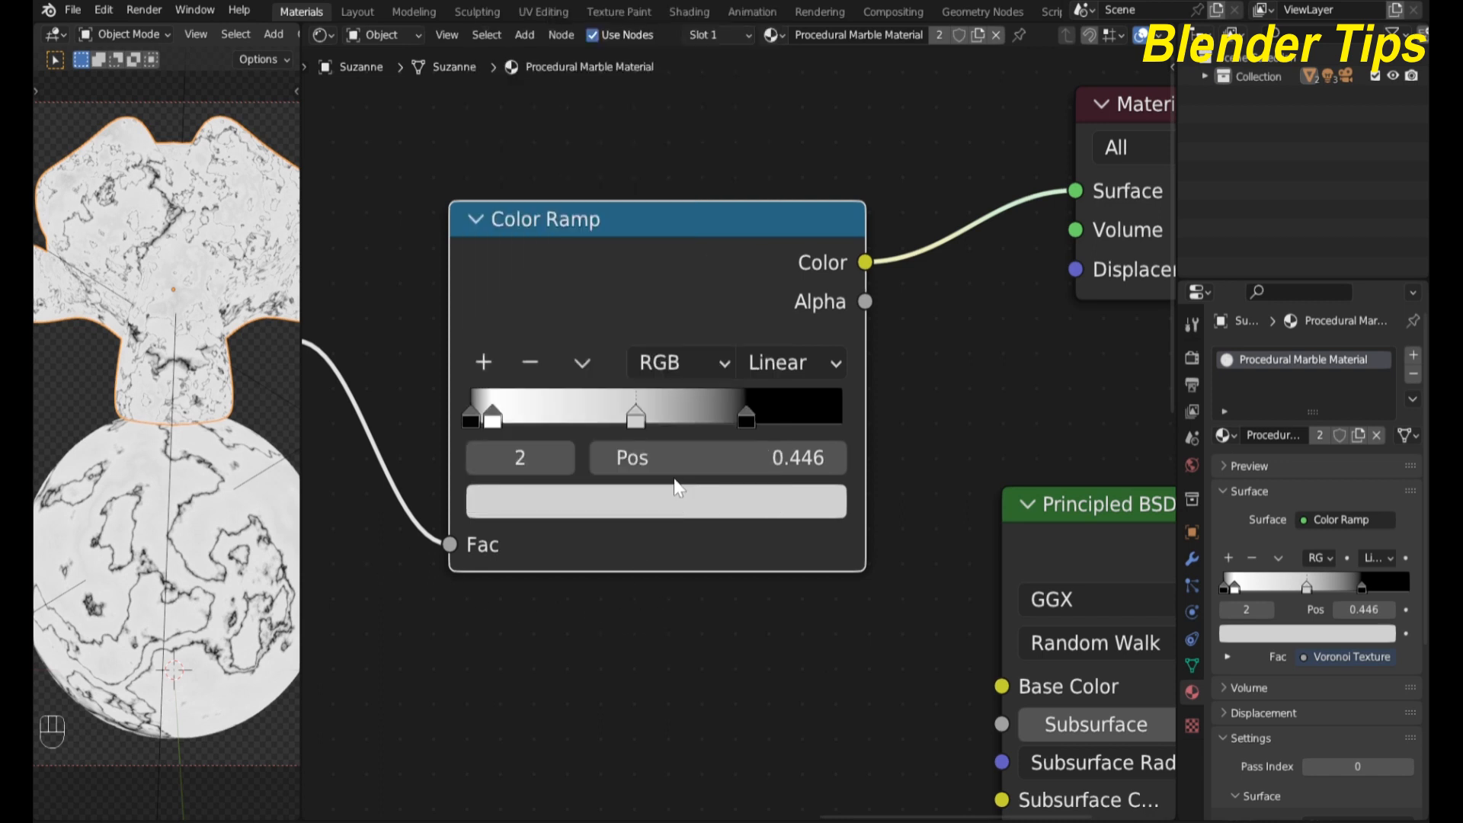
# Step: Move the Color Ramp's light grey stop to position 0.277 and the last black stop to 0.537
pyautogui.click(637, 421)
pyautogui.moveTo(638, 427); pyautogui.dragTo(571, 427)
pyautogui.click(744, 418)
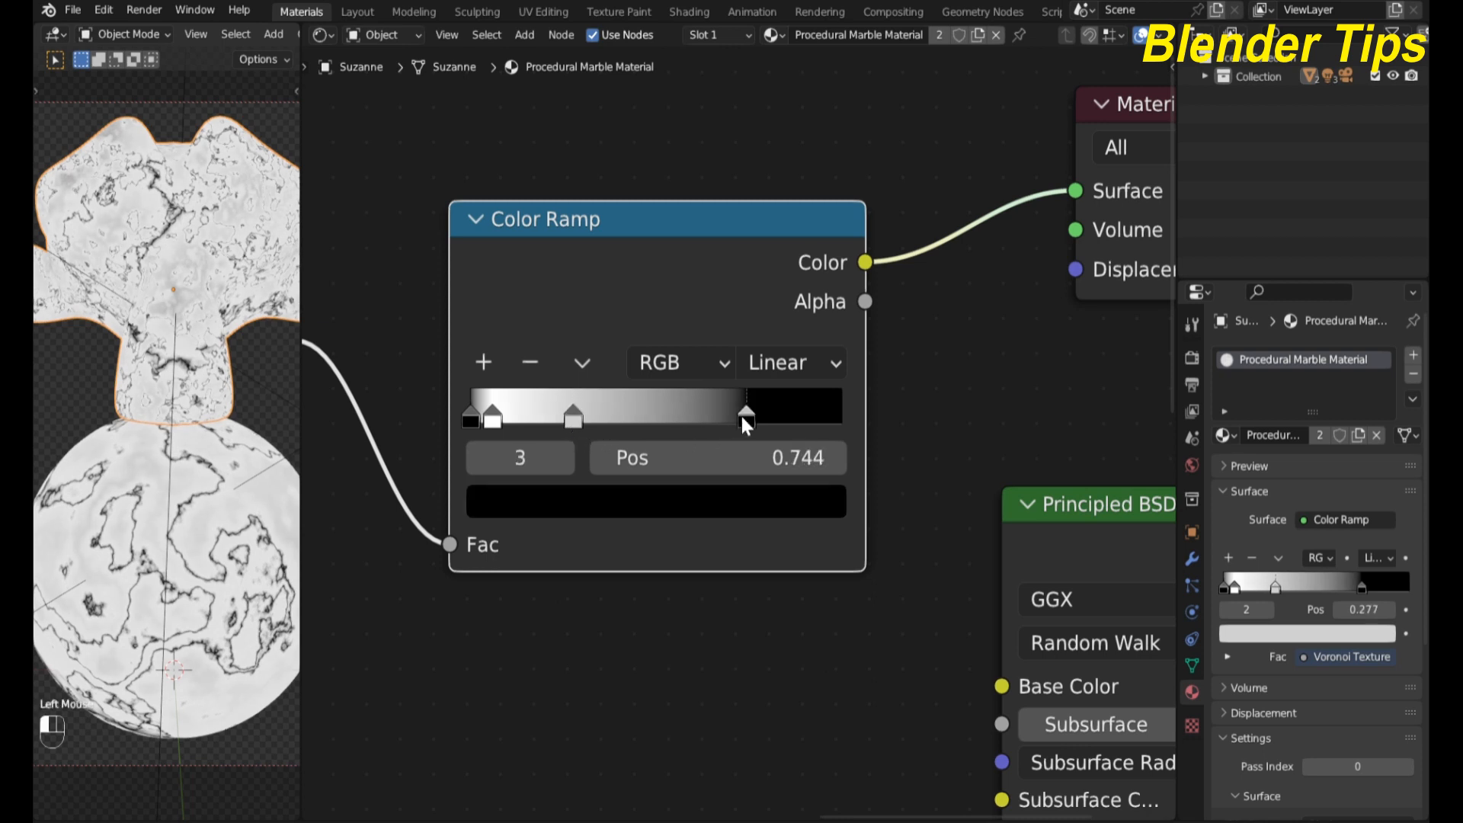
pyautogui.moveTo(742, 420); pyautogui.dragTo(661, 428)
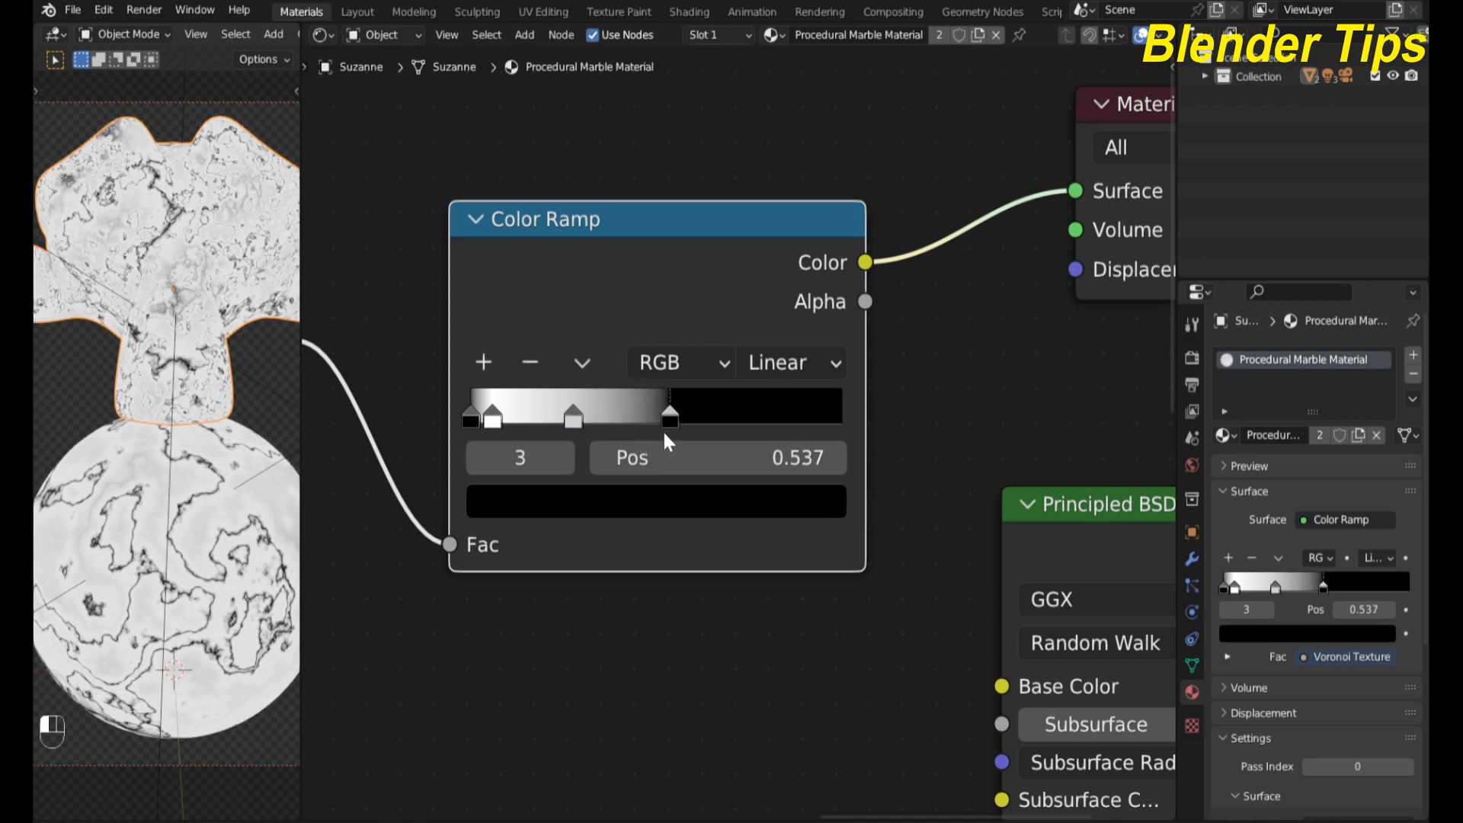
# Step: Change the Mix node's blending mode to Linear Light and inspect the veins on Suzanne and the sphere
pyautogui.scroll(-2, 549, 532)
pyautogui.scroll(-3, 705, 583)
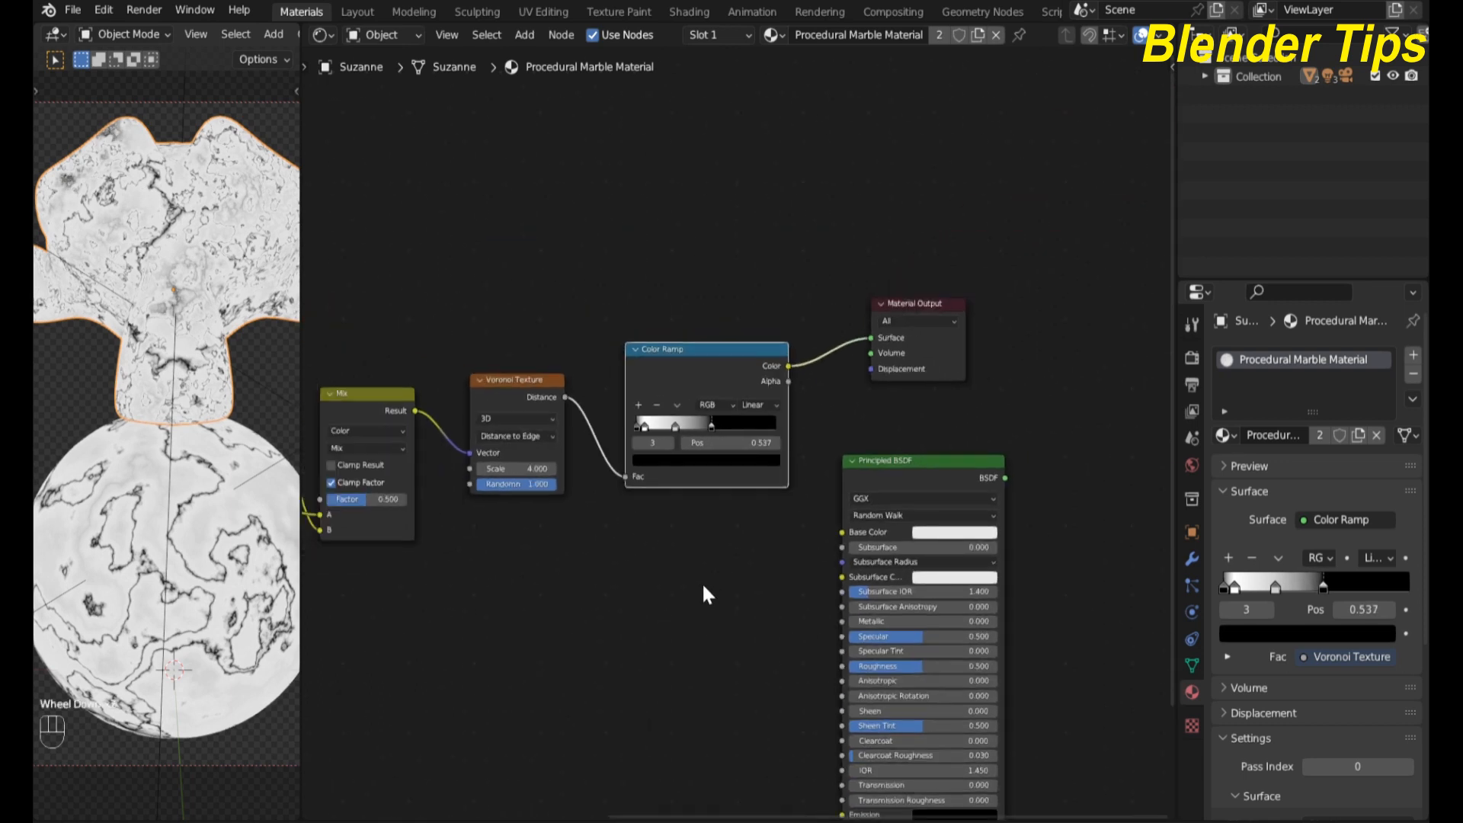
pyautogui.press('F6')
pyautogui.scroll(3, 251, 518)
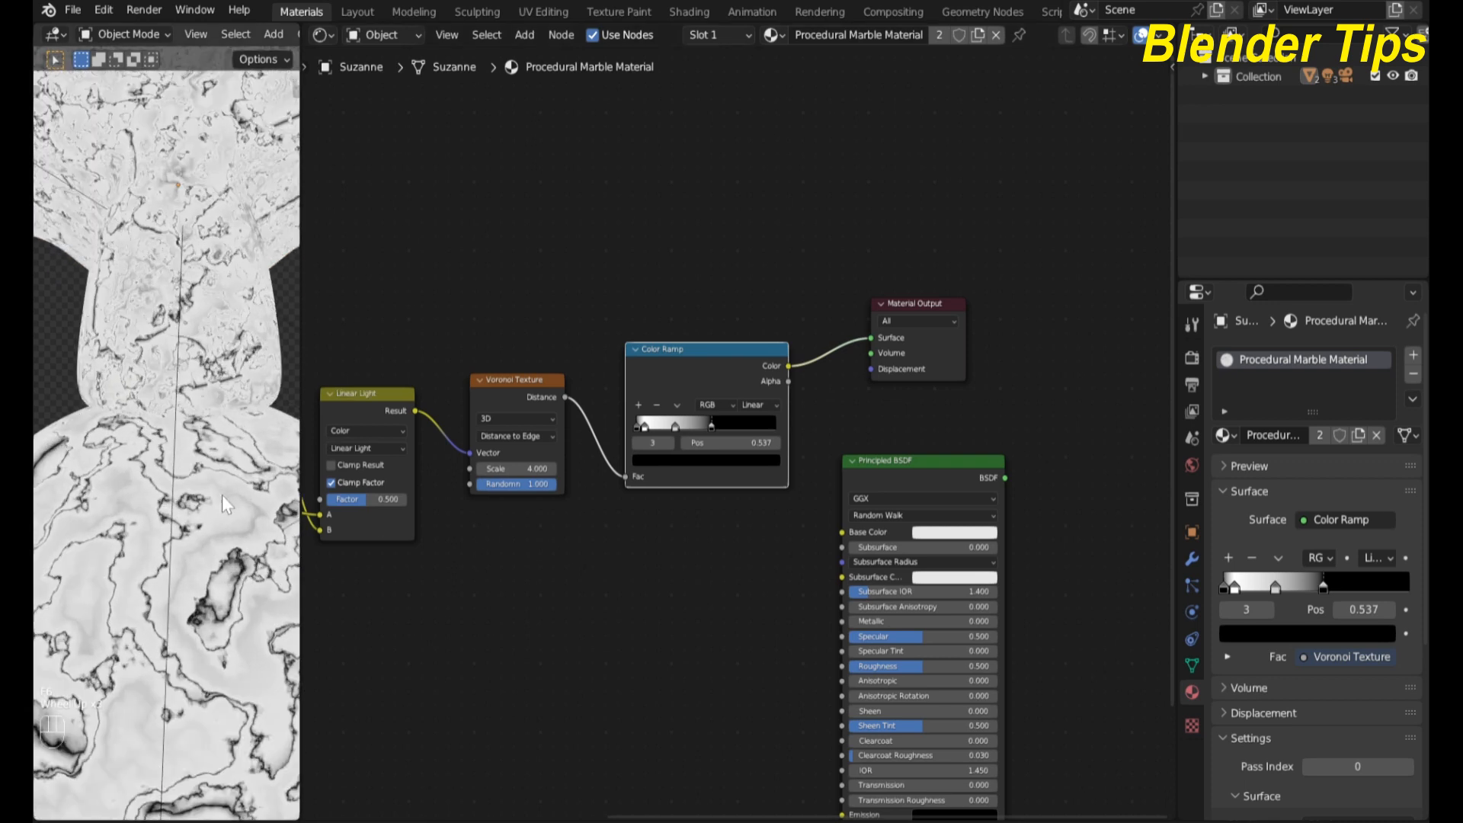
pyautogui.scroll(-4, 167, 592)
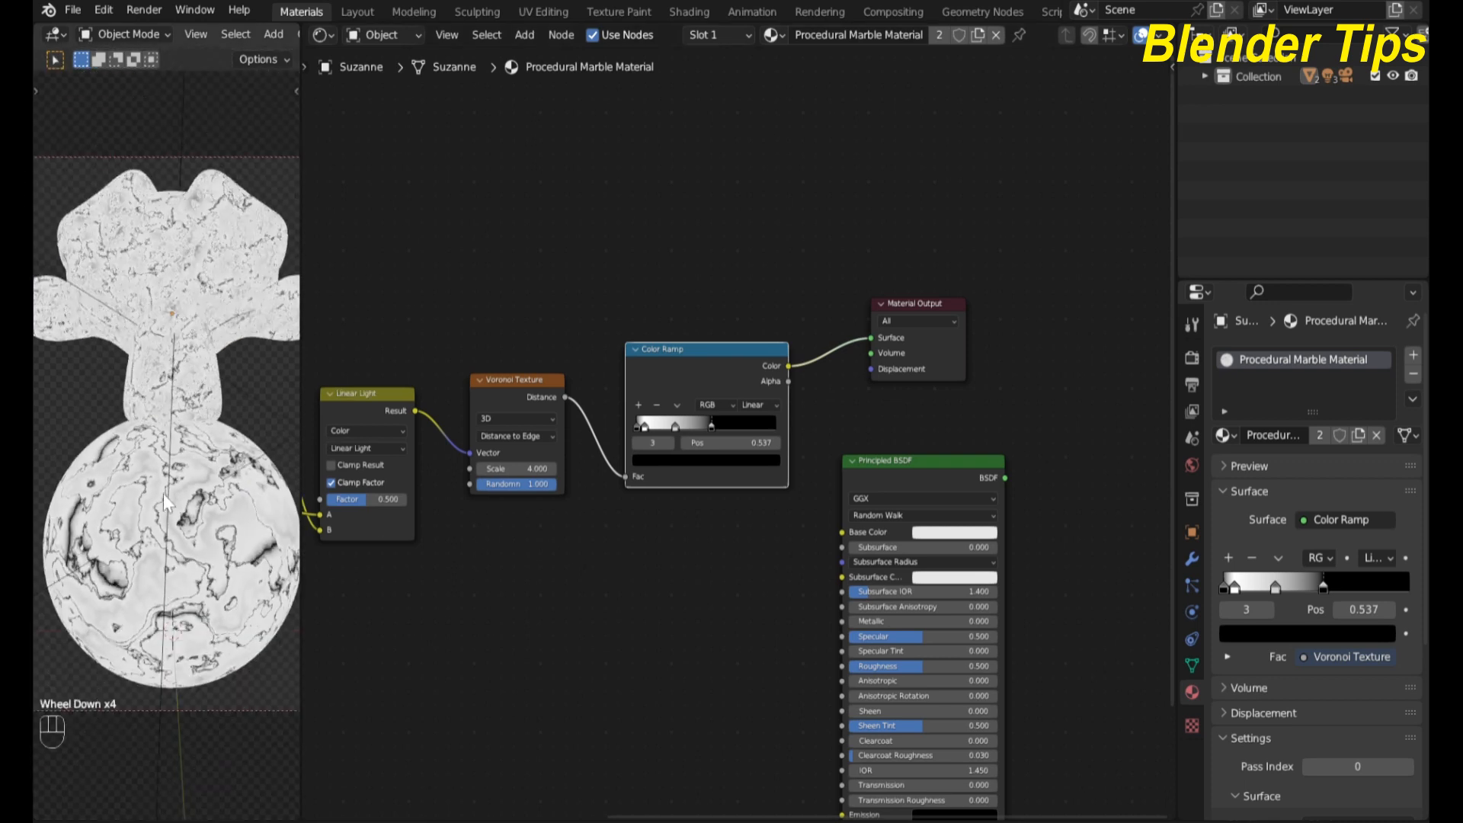
pyautogui.scroll(3, 163, 493)
pyautogui.scroll(-2, 163, 493)
pyautogui.scroll(-1, 512, 564)
pyautogui.moveTo(523, 561); pyautogui.dragTo(648, 583, button='middle')
pyautogui.scroll(1, 146, 506)
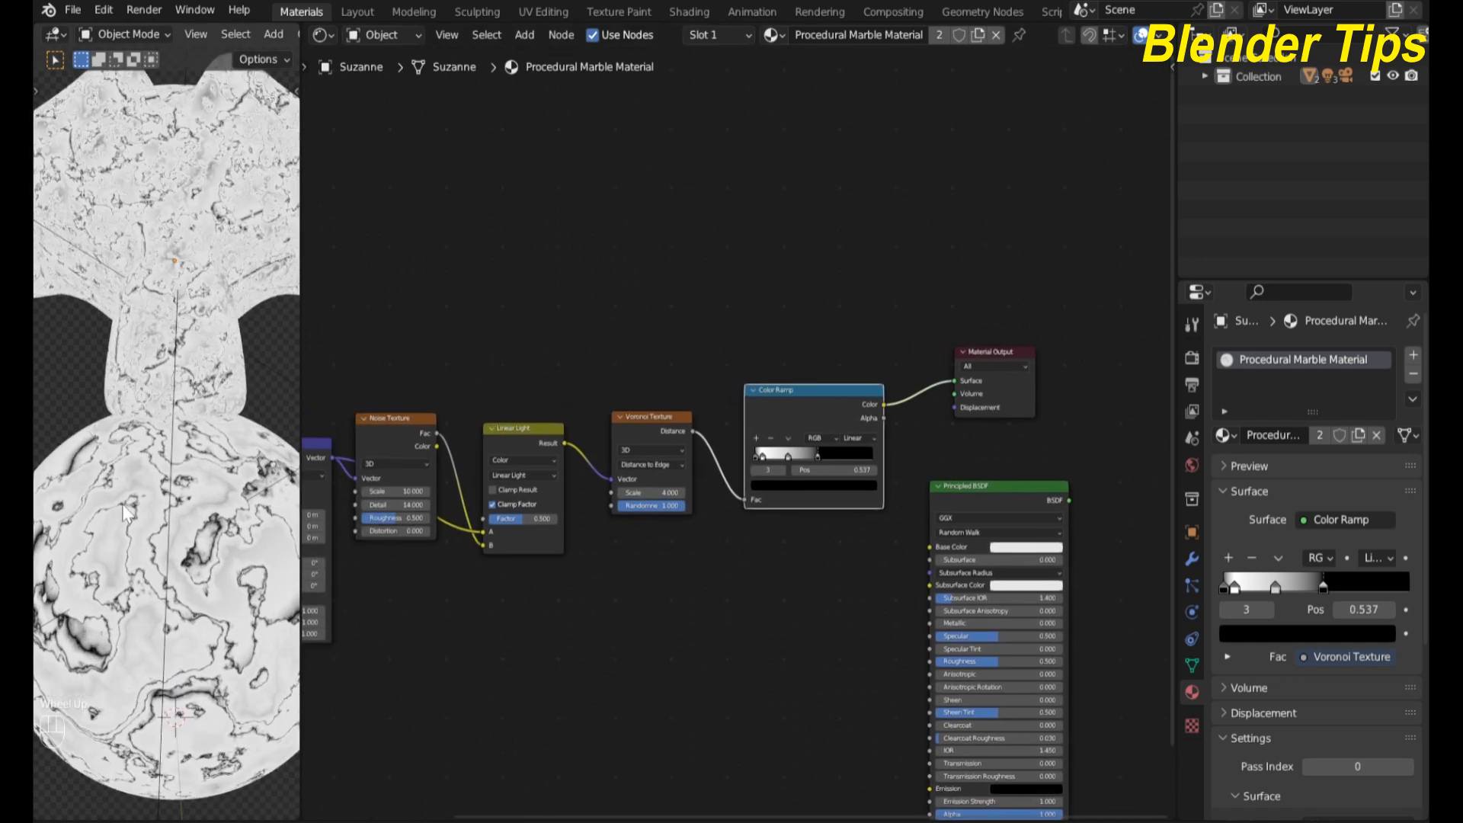
# Step: Add a second Noise Texture node above the existing Noise Texture
pyautogui.scroll(1, 122, 502)
pyautogui.scroll(-2, 122, 503)
pyautogui.scroll(-3, 511, 565)
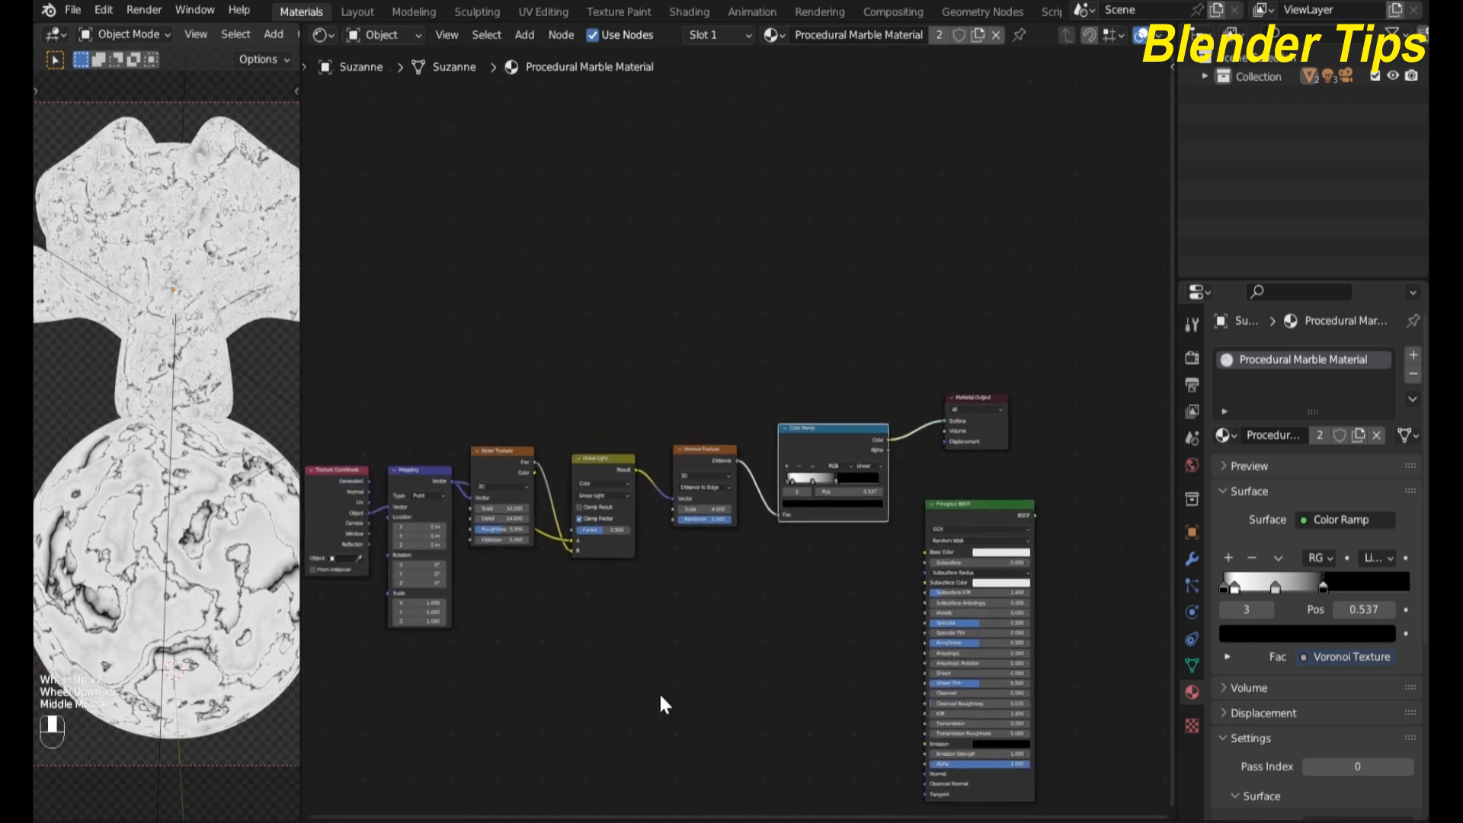
pyautogui.moveTo(643, 349); pyautogui.dragTo(658, 320, button='middle')
pyautogui.middleClick(637, 320)
pyautogui.click(637, 320)
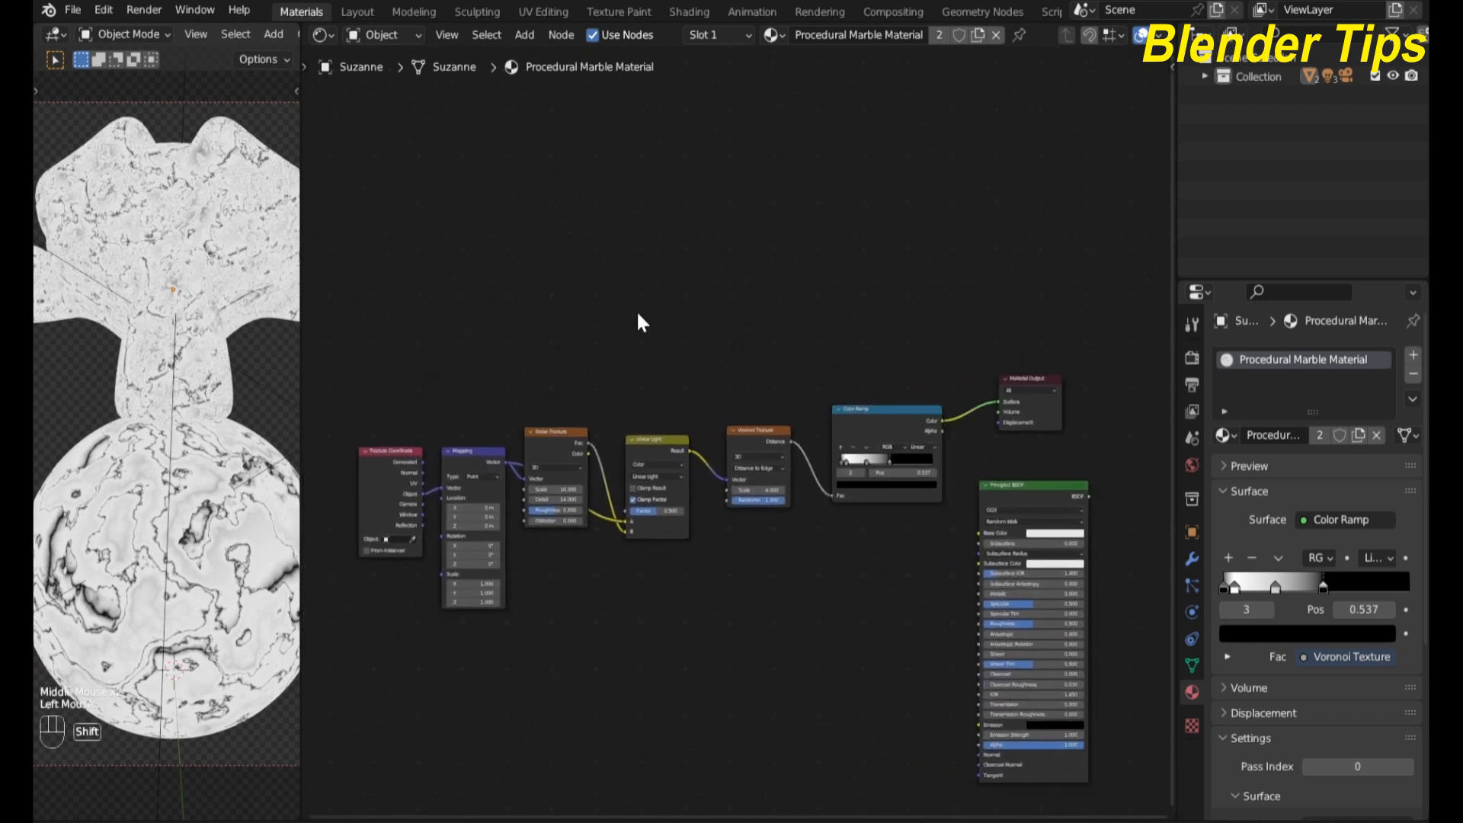
pyautogui.hotkey('shift', 'a')
pyautogui.write('noi')
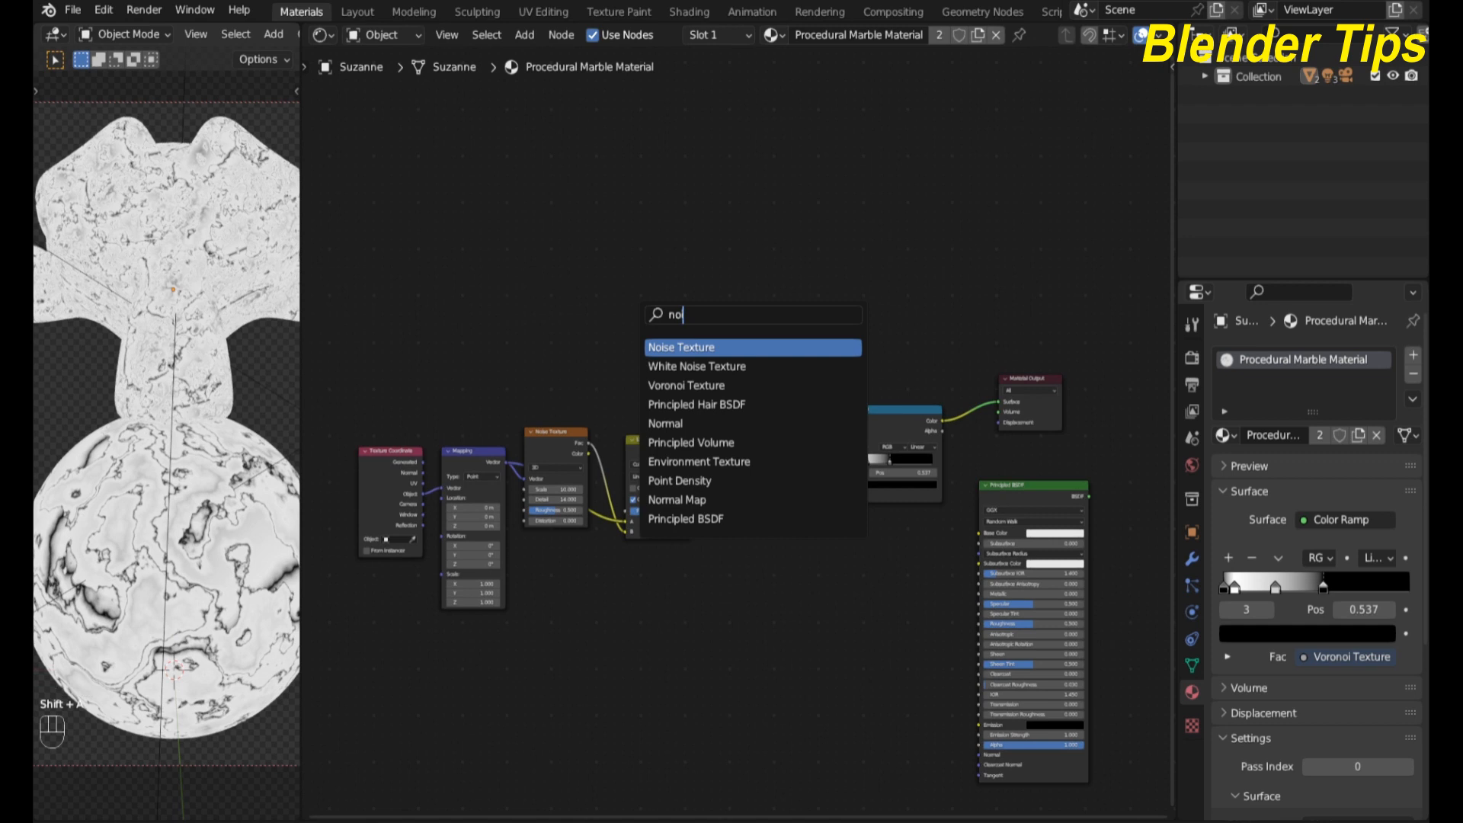
pyautogui.press('Return')
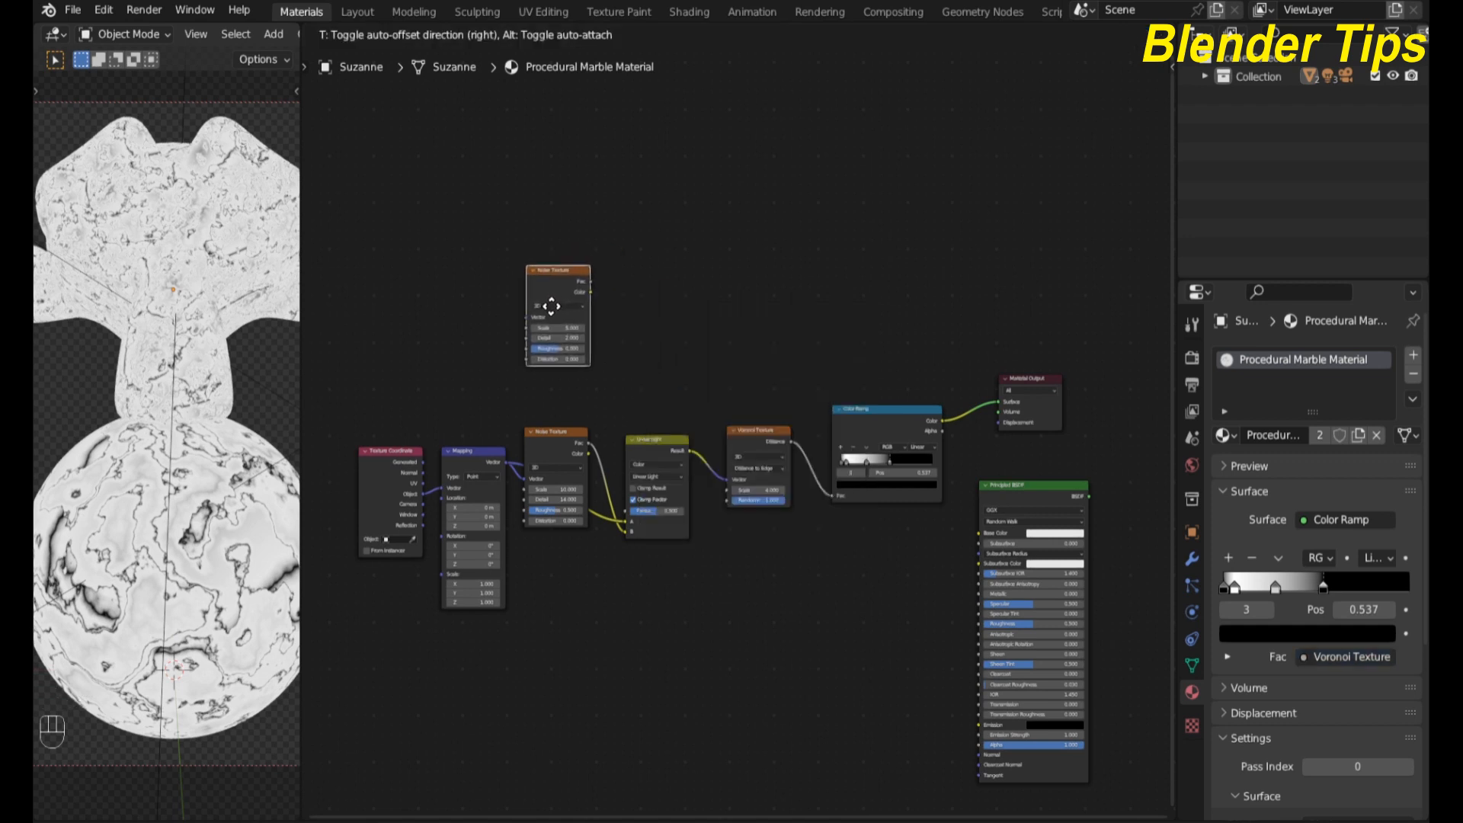
pyautogui.click(554, 304)
# Step: Connect the Mapping node's Vector output to the new Noise Texture and preview that noise through the Material Output
pyautogui.scroll(2, 606, 320)
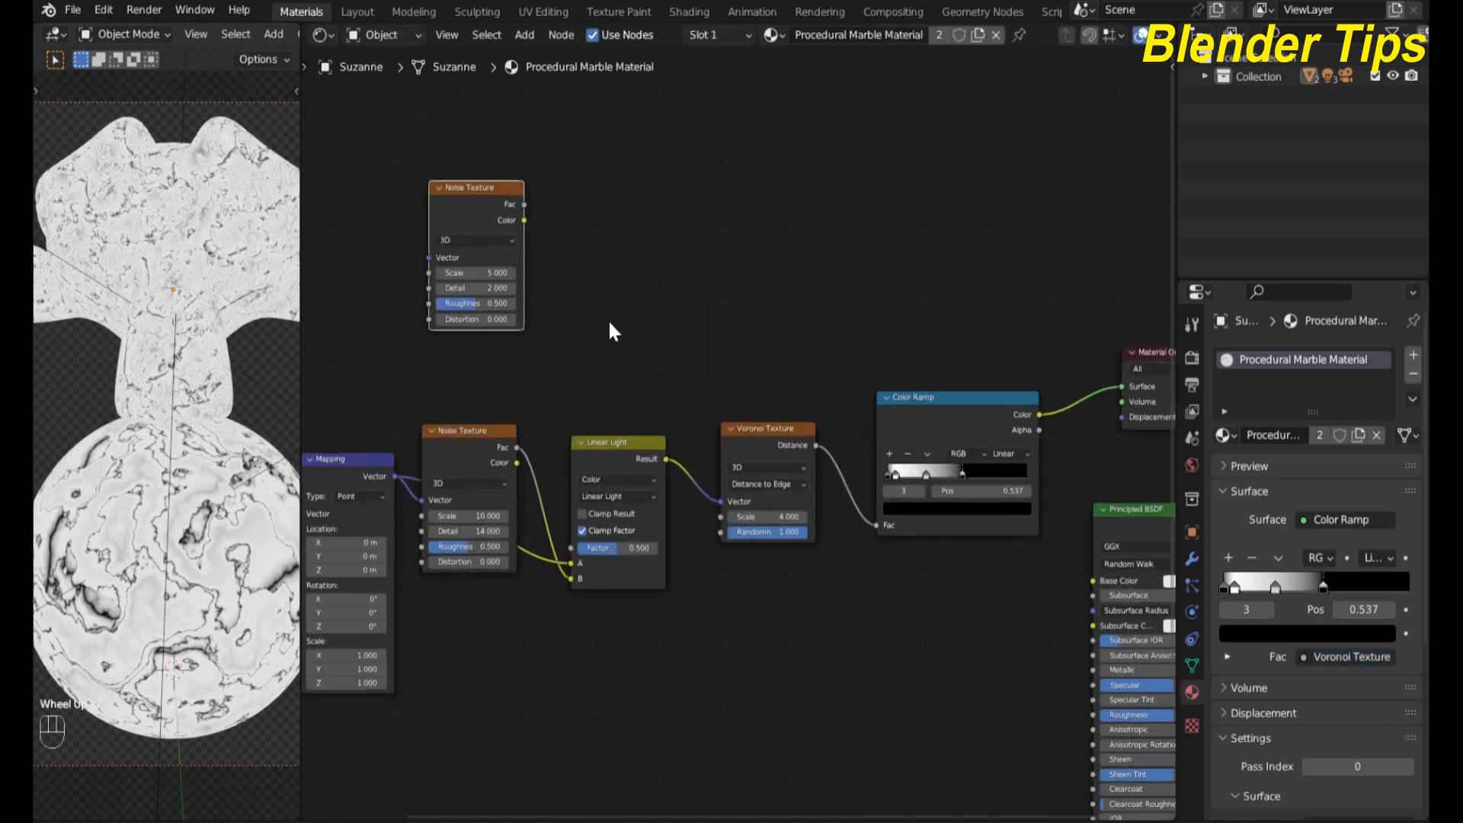
pyautogui.moveTo(609, 320); pyautogui.dragTo(681, 374, button='middle')
pyautogui.moveTo(468, 531); pyautogui.dragTo(503, 312)
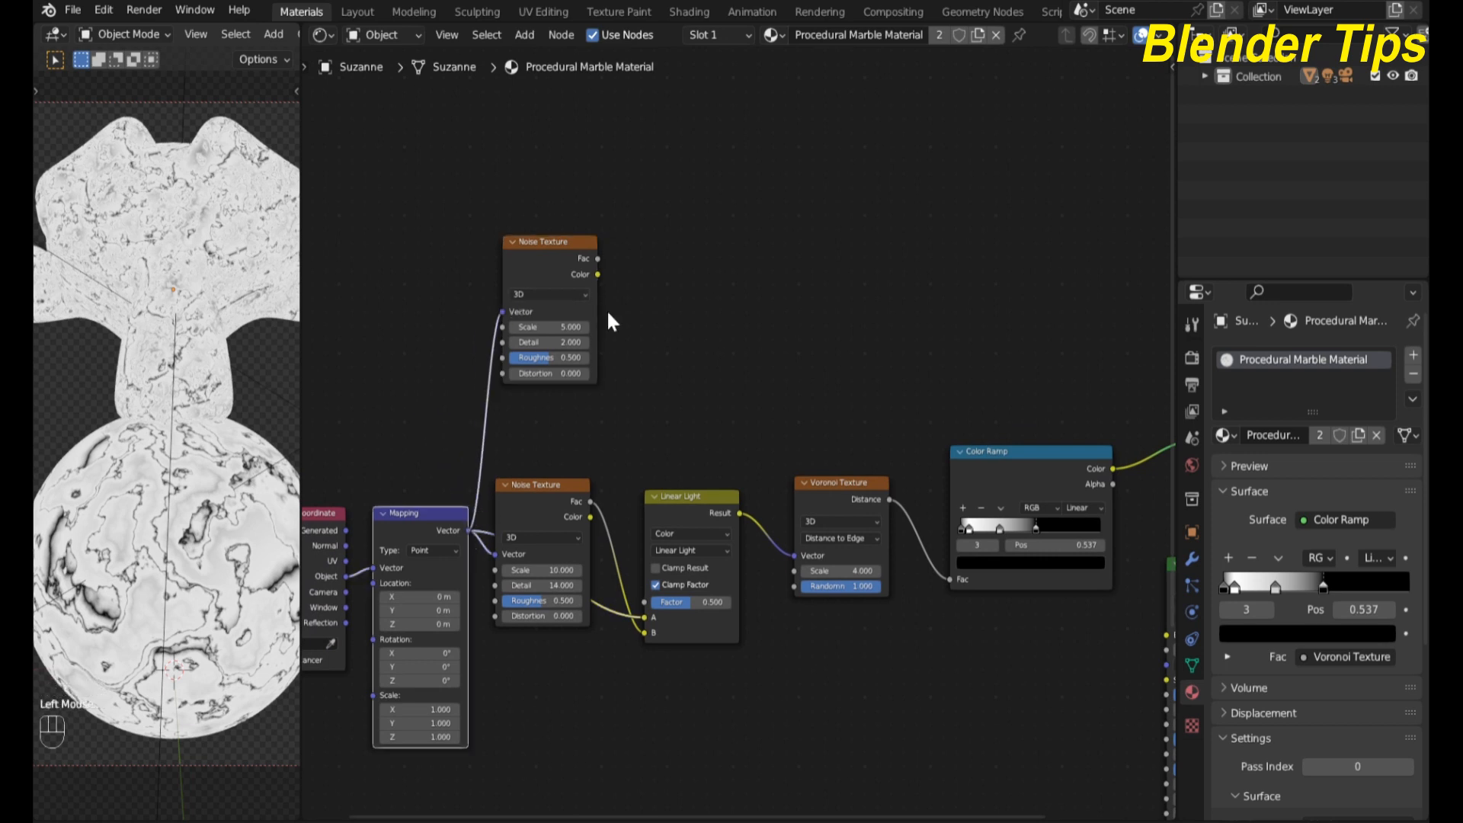
pyautogui.scroll(2, 735, 340)
pyautogui.scroll(-2, 735, 341)
pyautogui.moveTo(734, 341); pyautogui.dragTo(778, 375, button='middle')
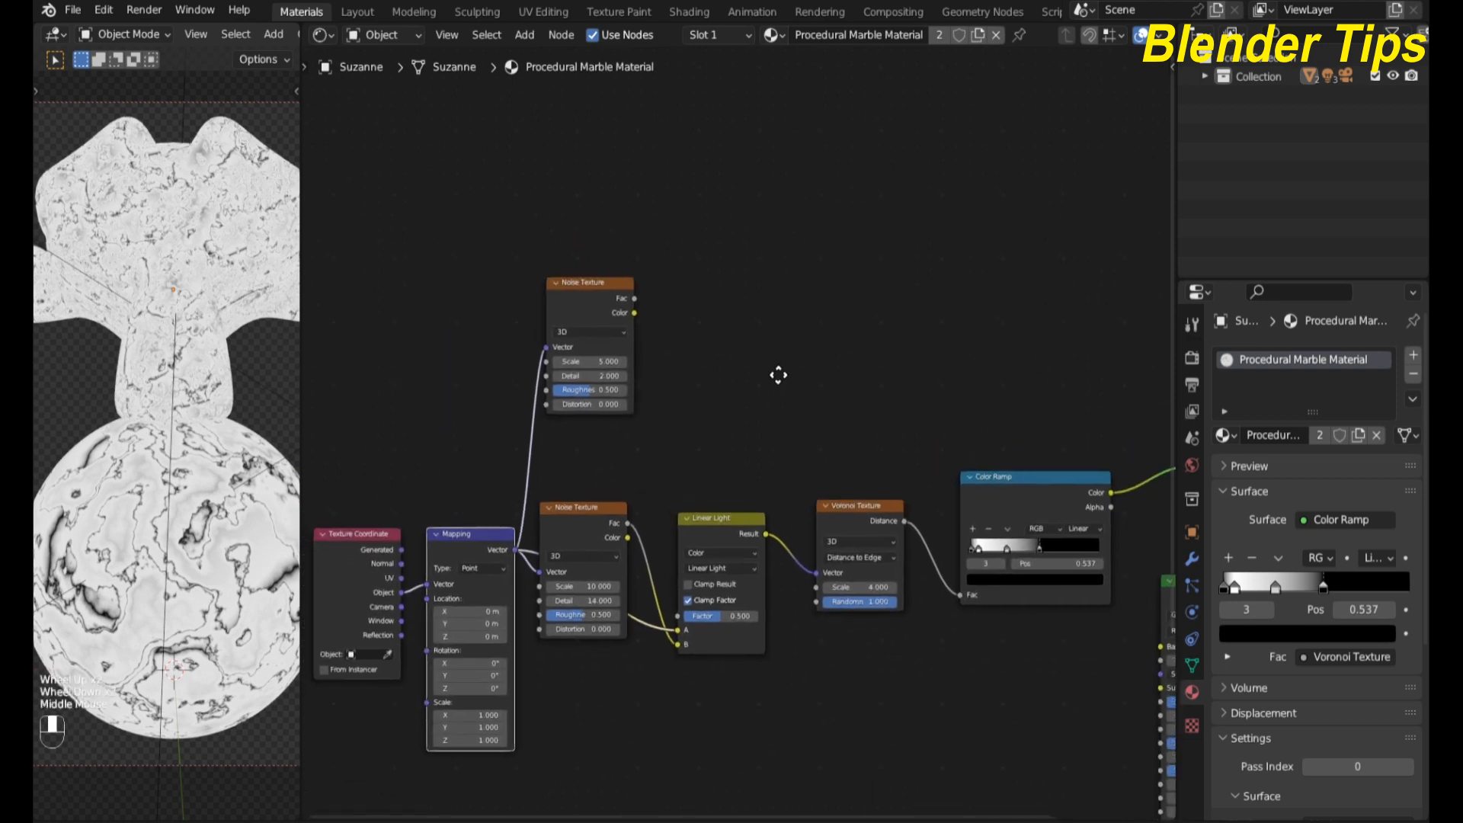
pyautogui.click(590, 291)
pyautogui.keyDown('ctrl'); pyautogui.keyDown('shift'); pyautogui.click(592, 296); pyautogui.keyUp('shift'); pyautogui.keyUp('ctrl')
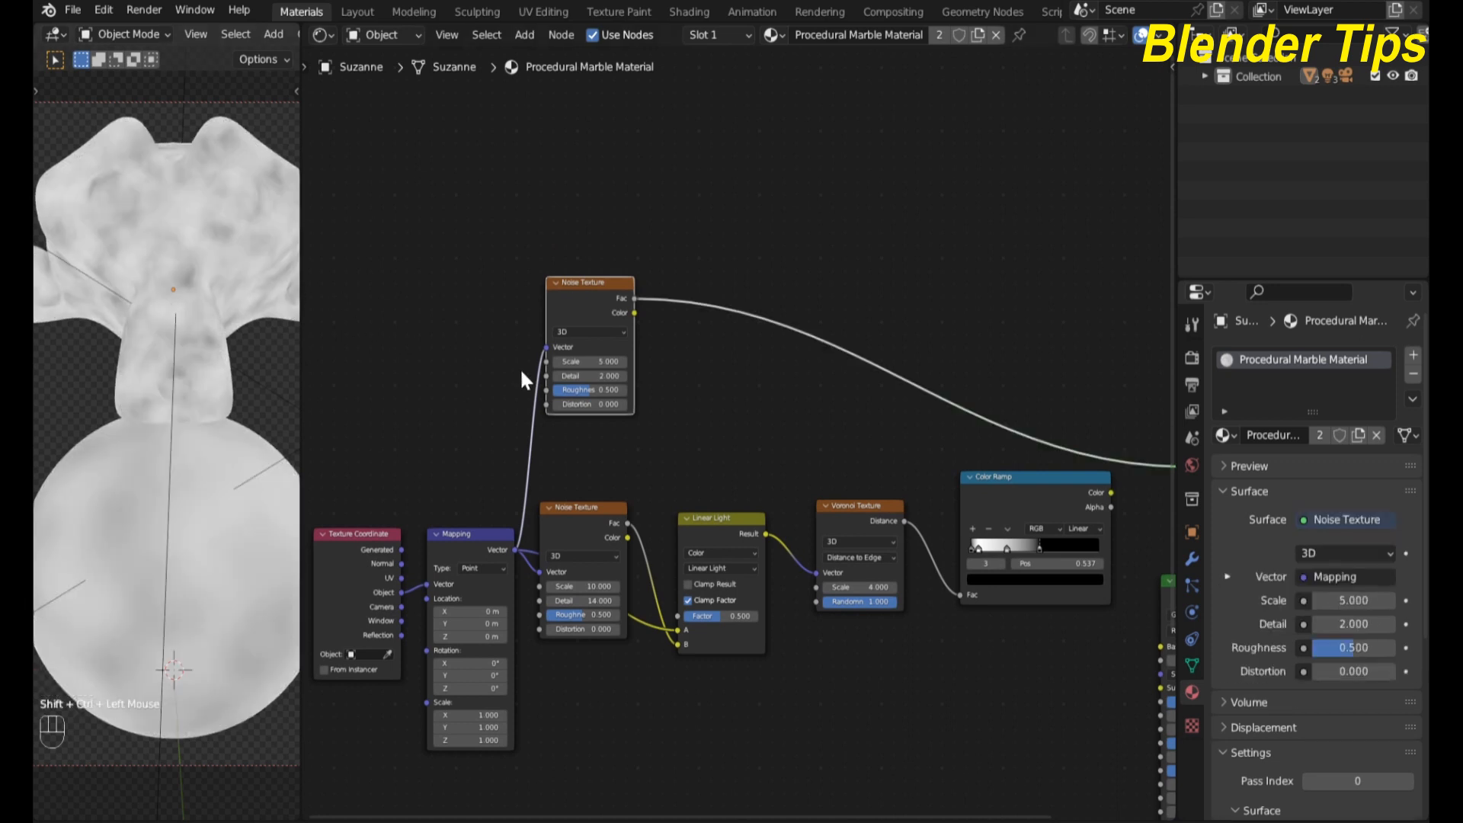
# Step: Set the new Noise Texture's Scale to 12 and Detail to 14
pyautogui.scroll(1, 667, 376)
pyautogui.moveTo(564, 349); pyautogui.dragTo(601, 349)
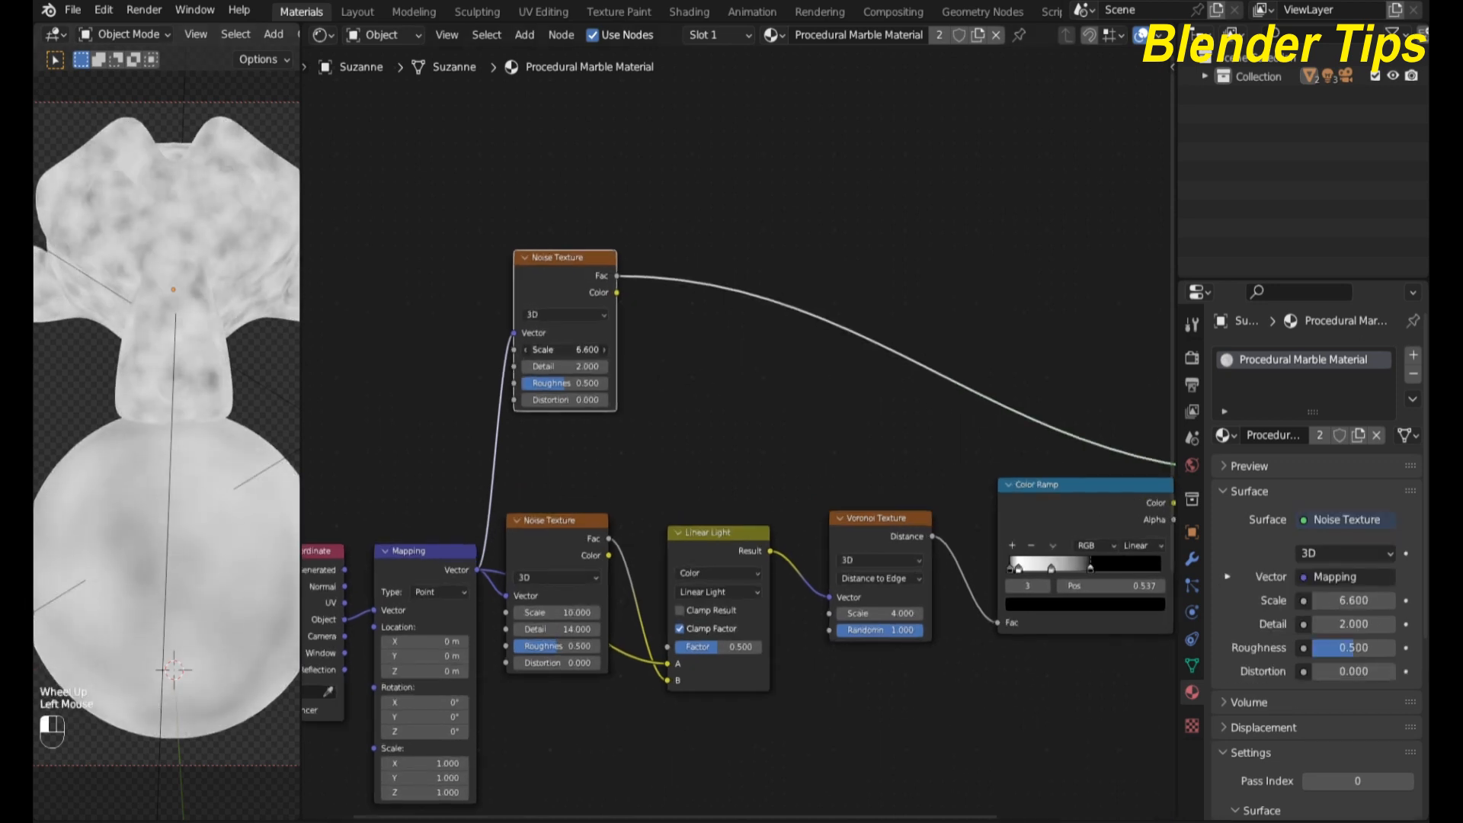
pyautogui.doubleClick(563, 349)
pyautogui.write('12')
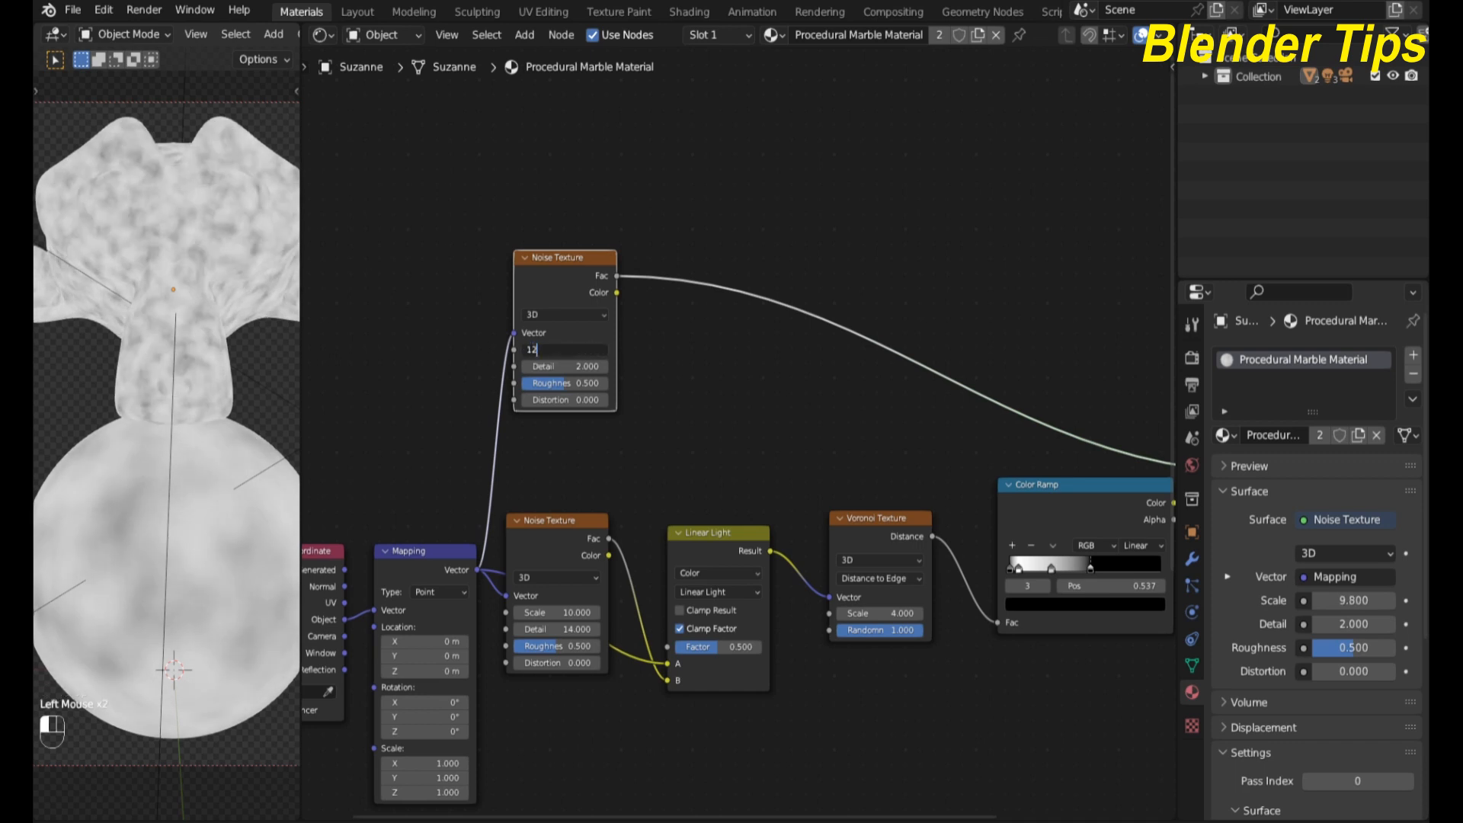
pyautogui.press('Return')
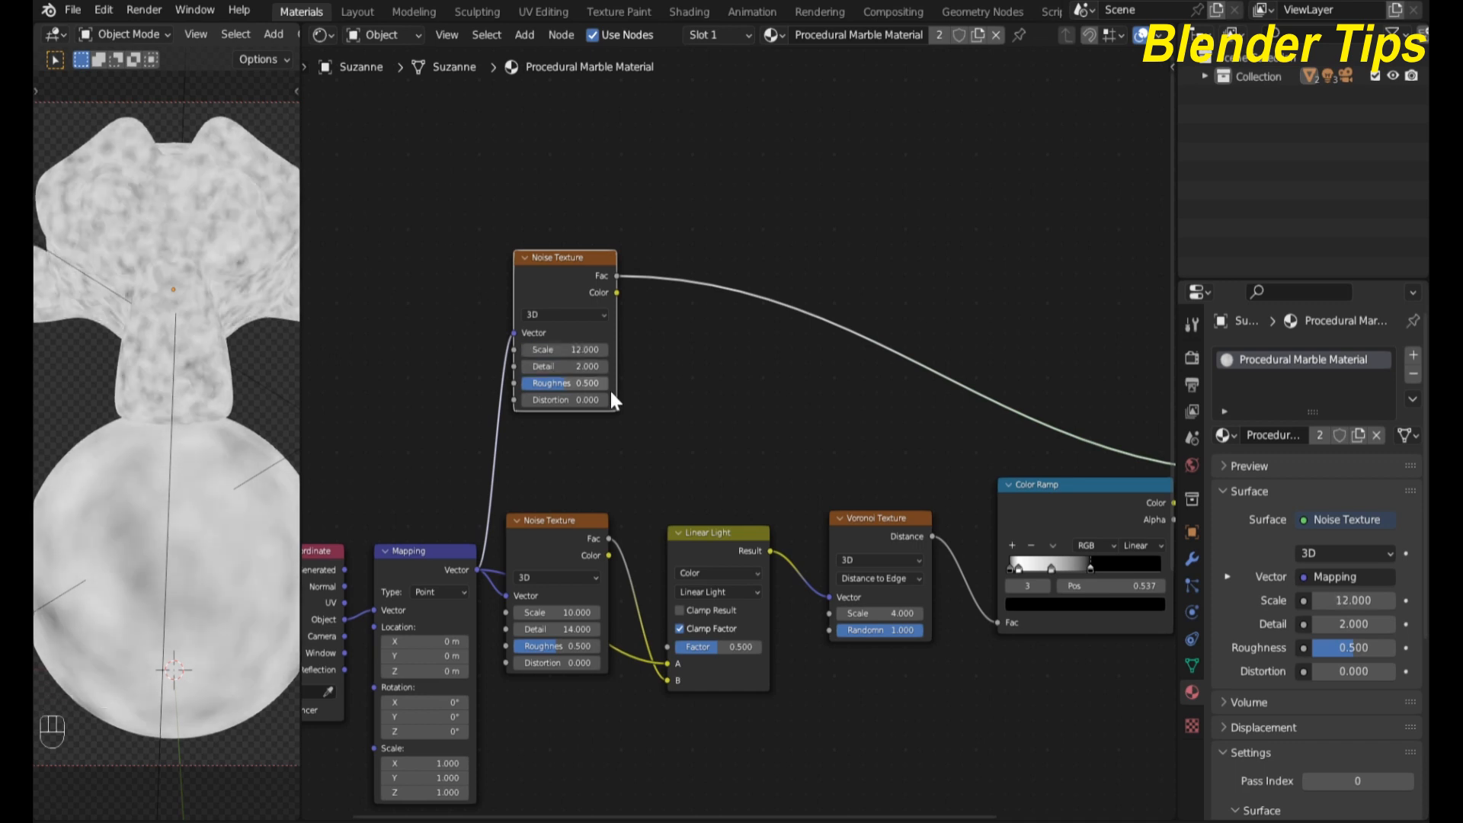
pyautogui.click(572, 372)
pyautogui.write('14')
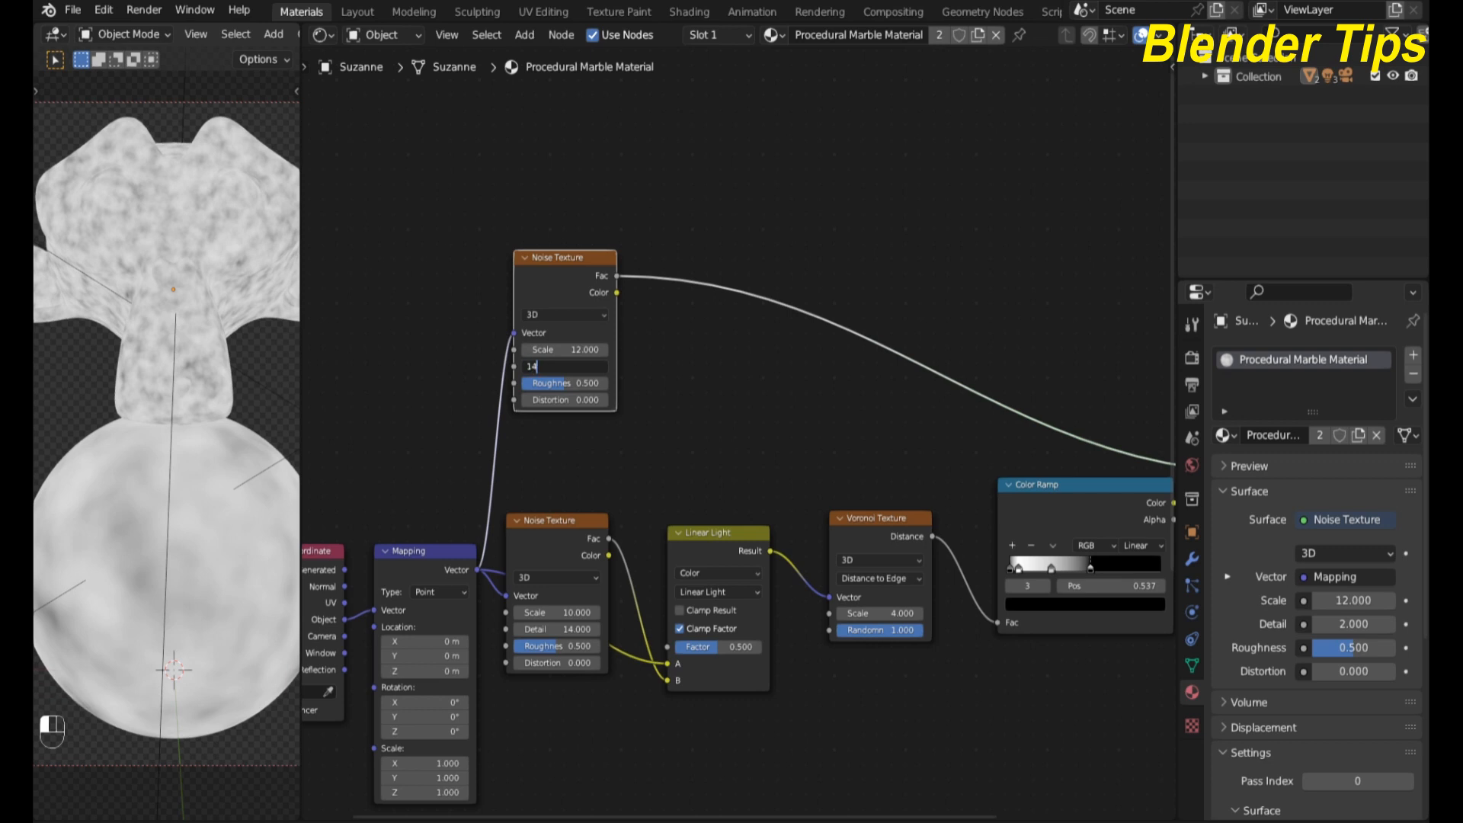
pyautogui.press('Return')
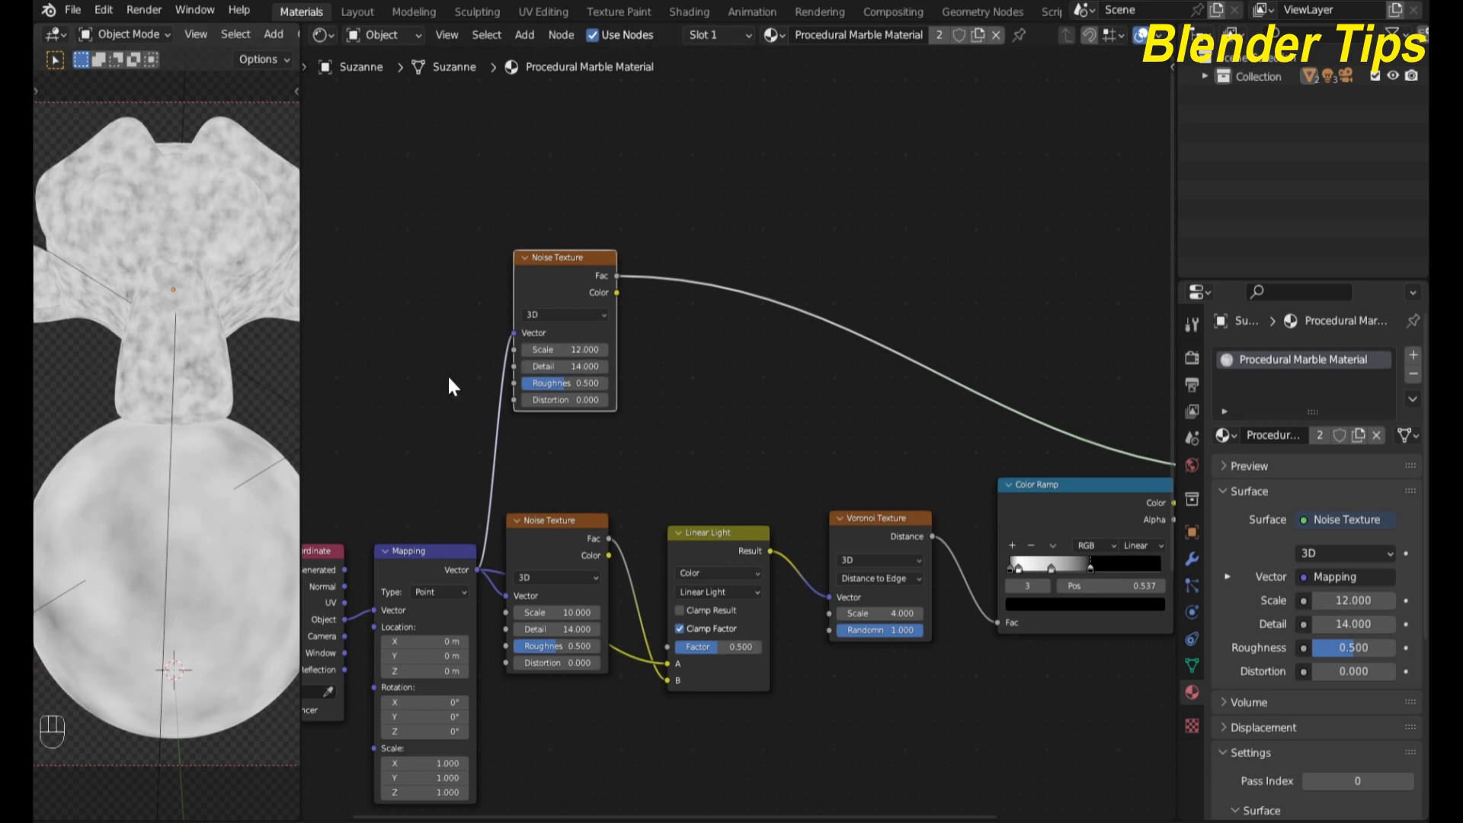
# Step: Insert a Color Ramp node on the link between the new Noise Texture and the Material Output
pyautogui.scroll(-1, 679, 380)
pyautogui.scroll(-1, 676, 369)
pyautogui.moveTo(665, 368); pyautogui.dragTo(598, 375, button='middle')
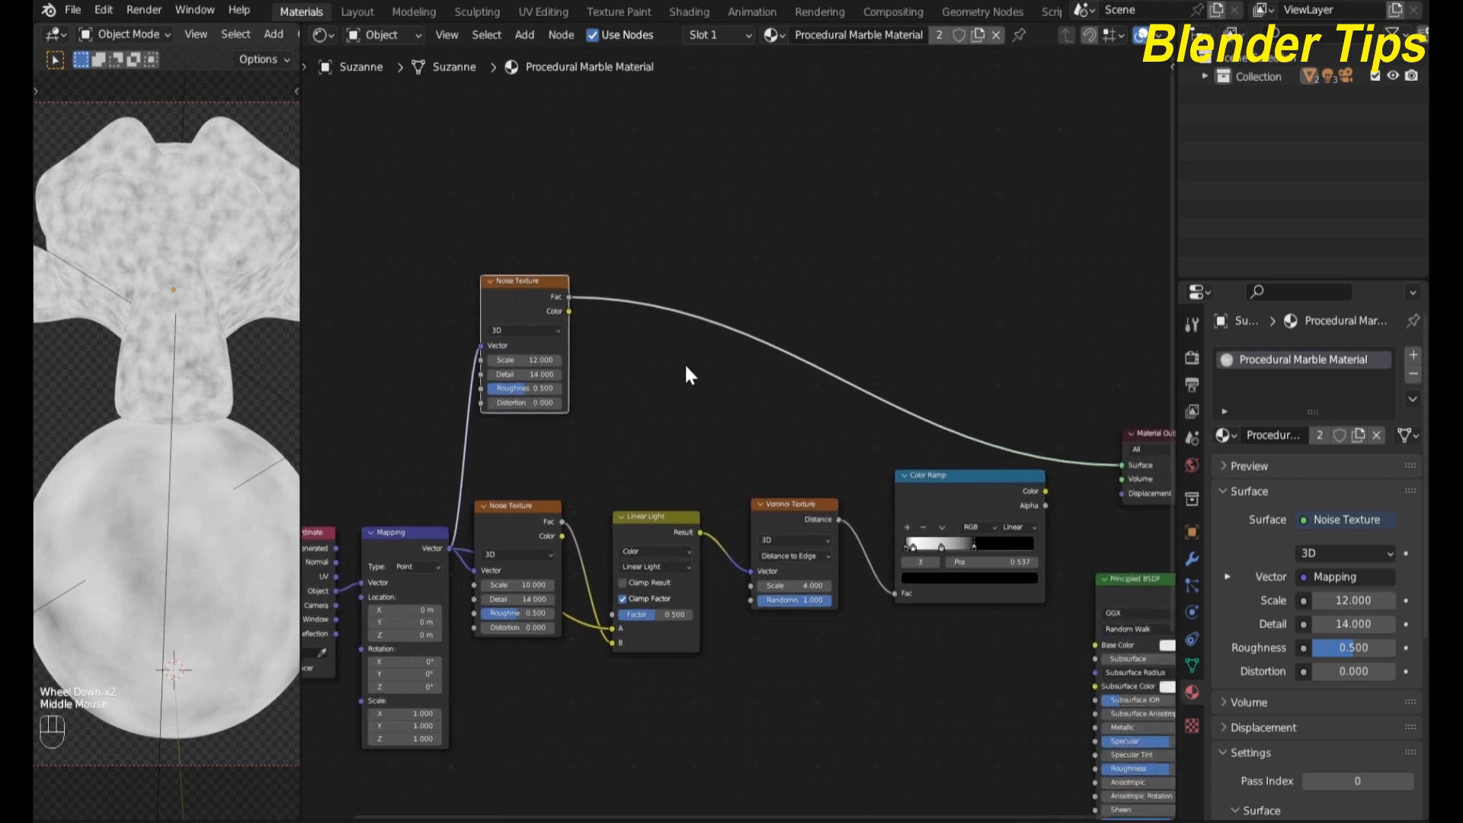
pyautogui.hotkey('shift', 'a')
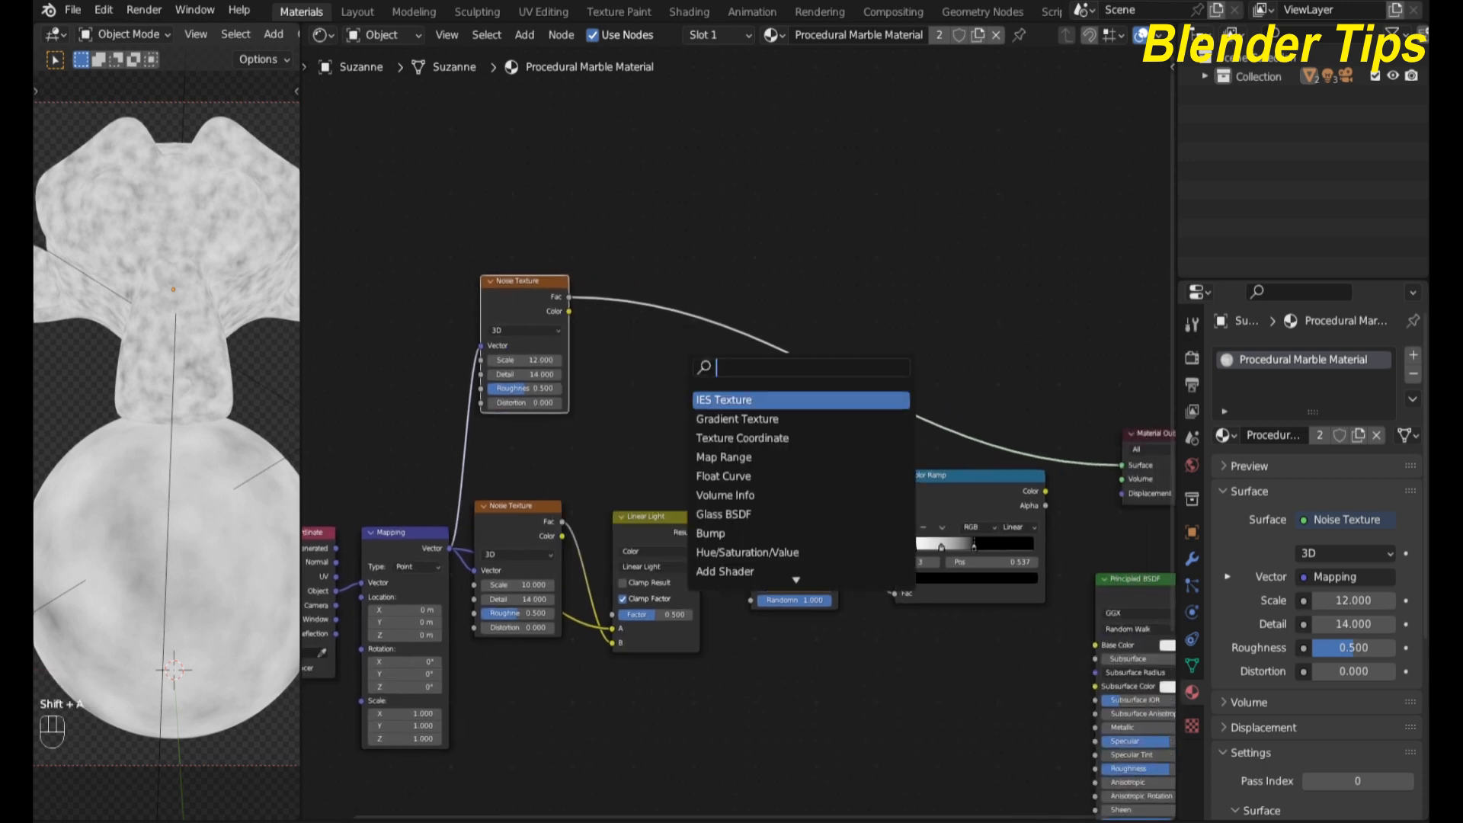
pyautogui.write('col')
pyautogui.press('Down')
pyautogui.press('Return')
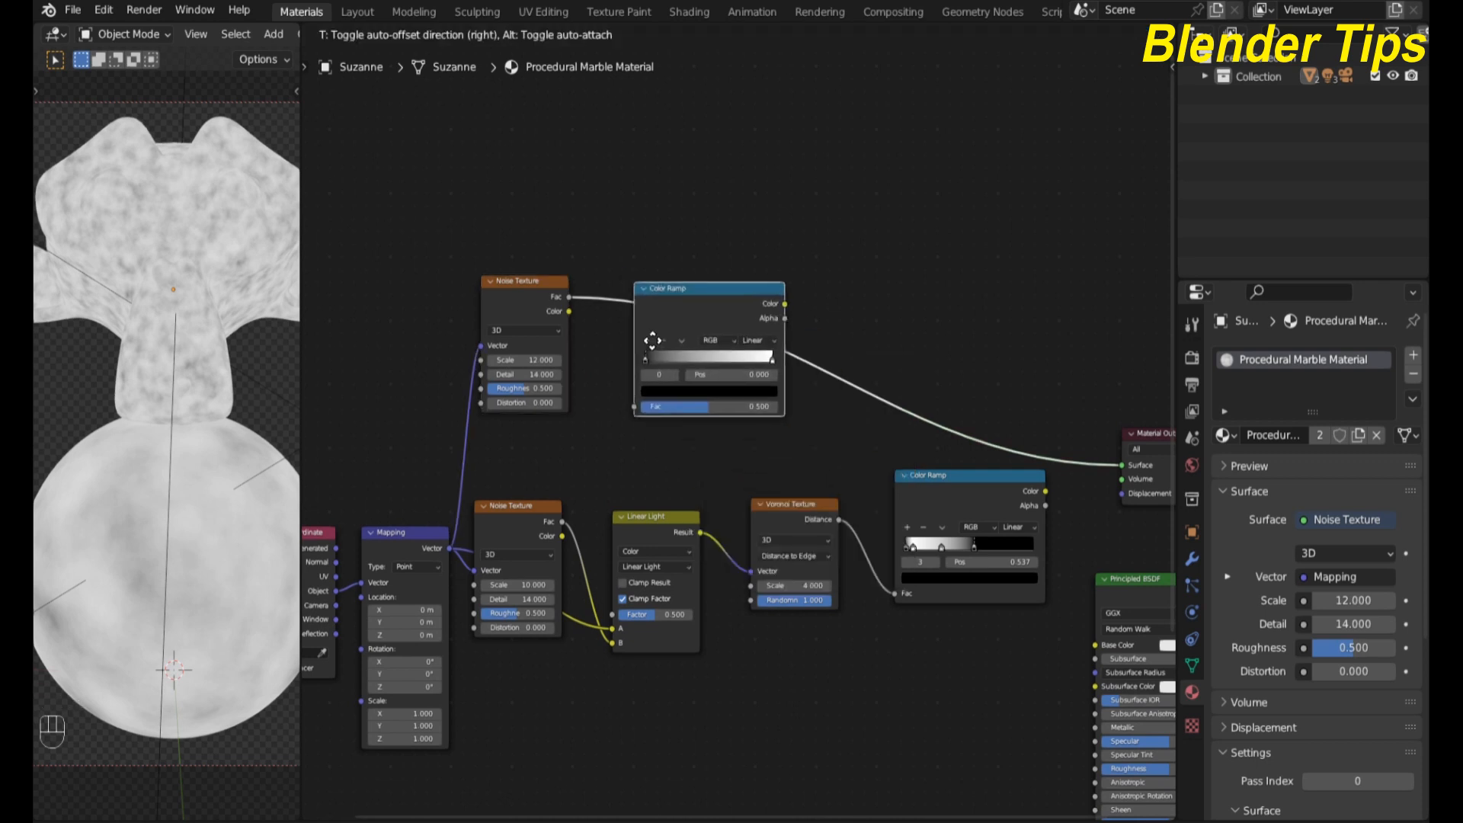
pyautogui.click(652, 329)
# Step: Raise the new Color Ramp's contrast by moving the black stop to 0.418 and the white stop inward to roughly two thirds
pyautogui.scroll(3, 646, 181)
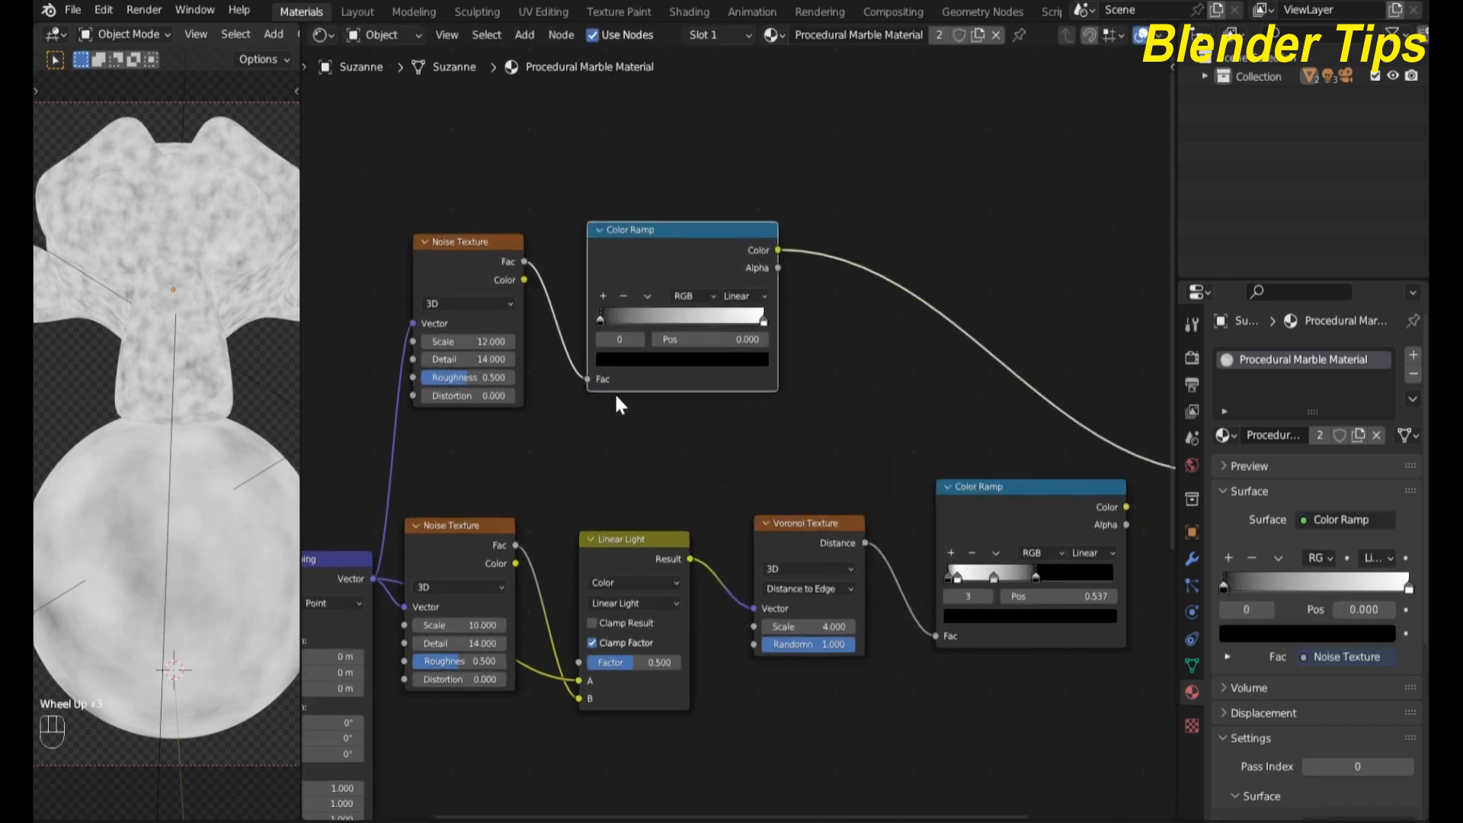
pyautogui.moveTo(602, 320); pyautogui.dragTo(661, 328)
pyautogui.click(758, 324)
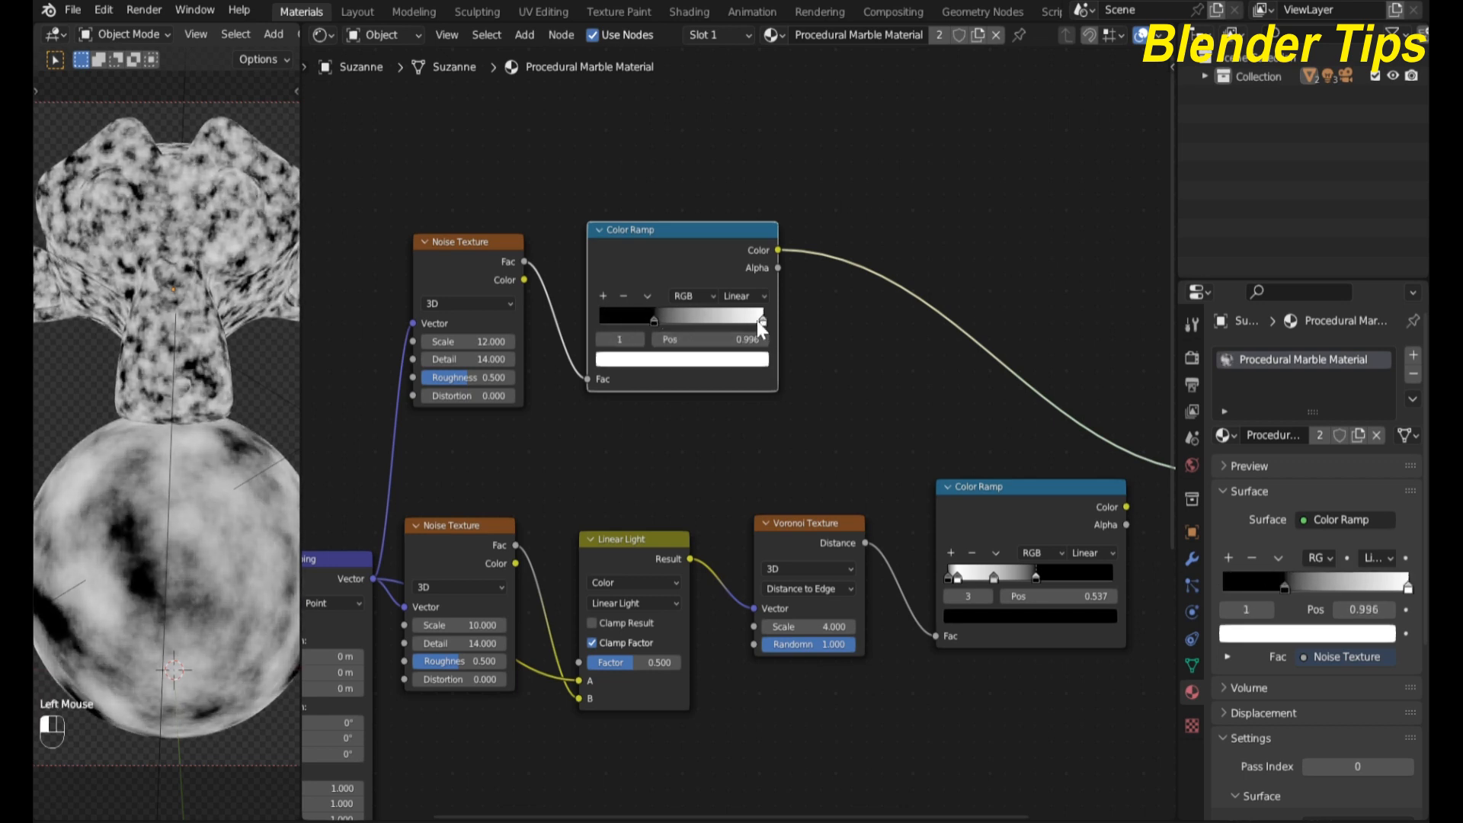
pyautogui.moveTo(759, 324); pyautogui.dragTo(668, 322)
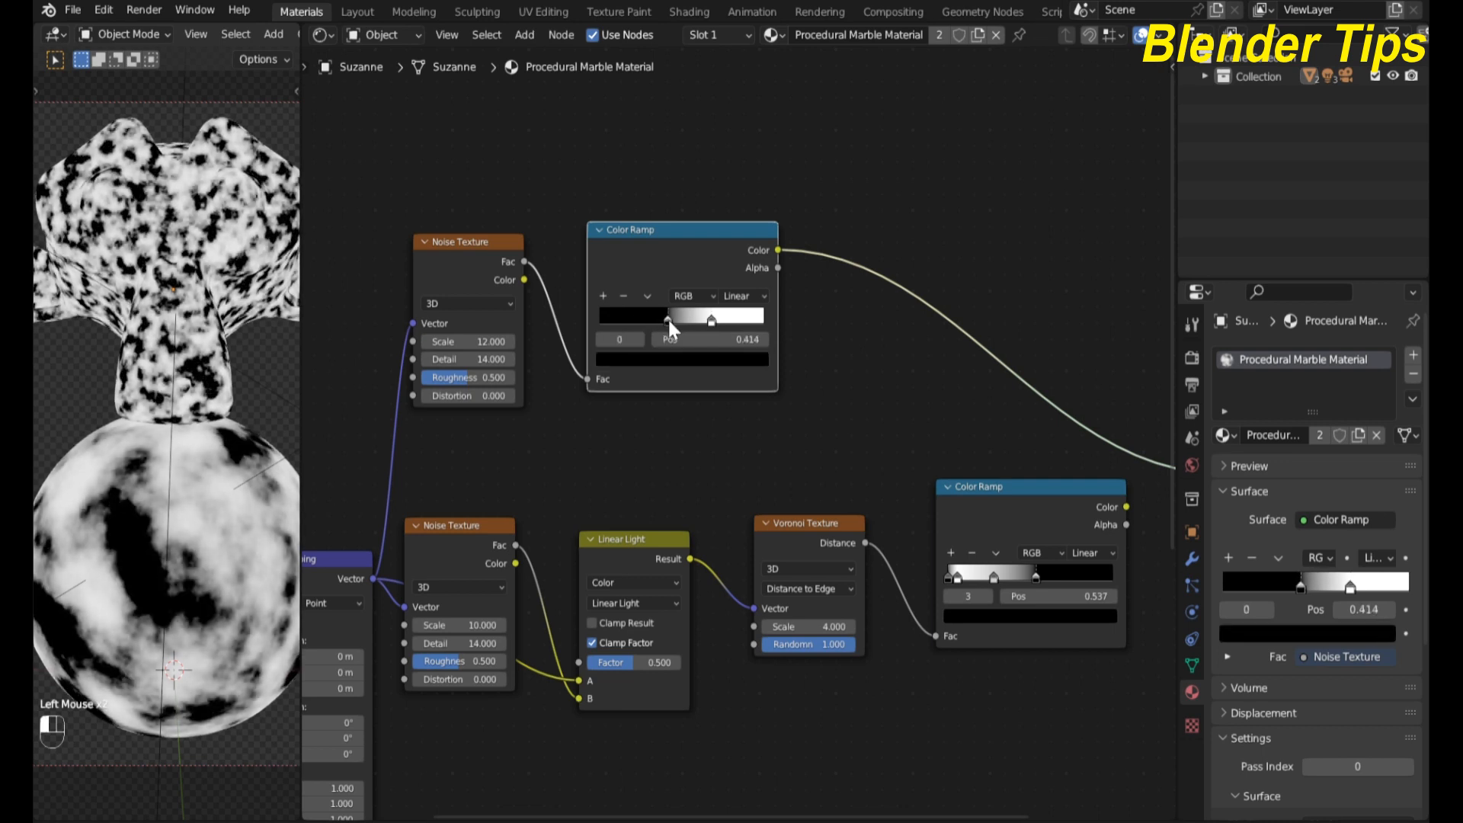
pyautogui.scroll(-2, 771, 374)
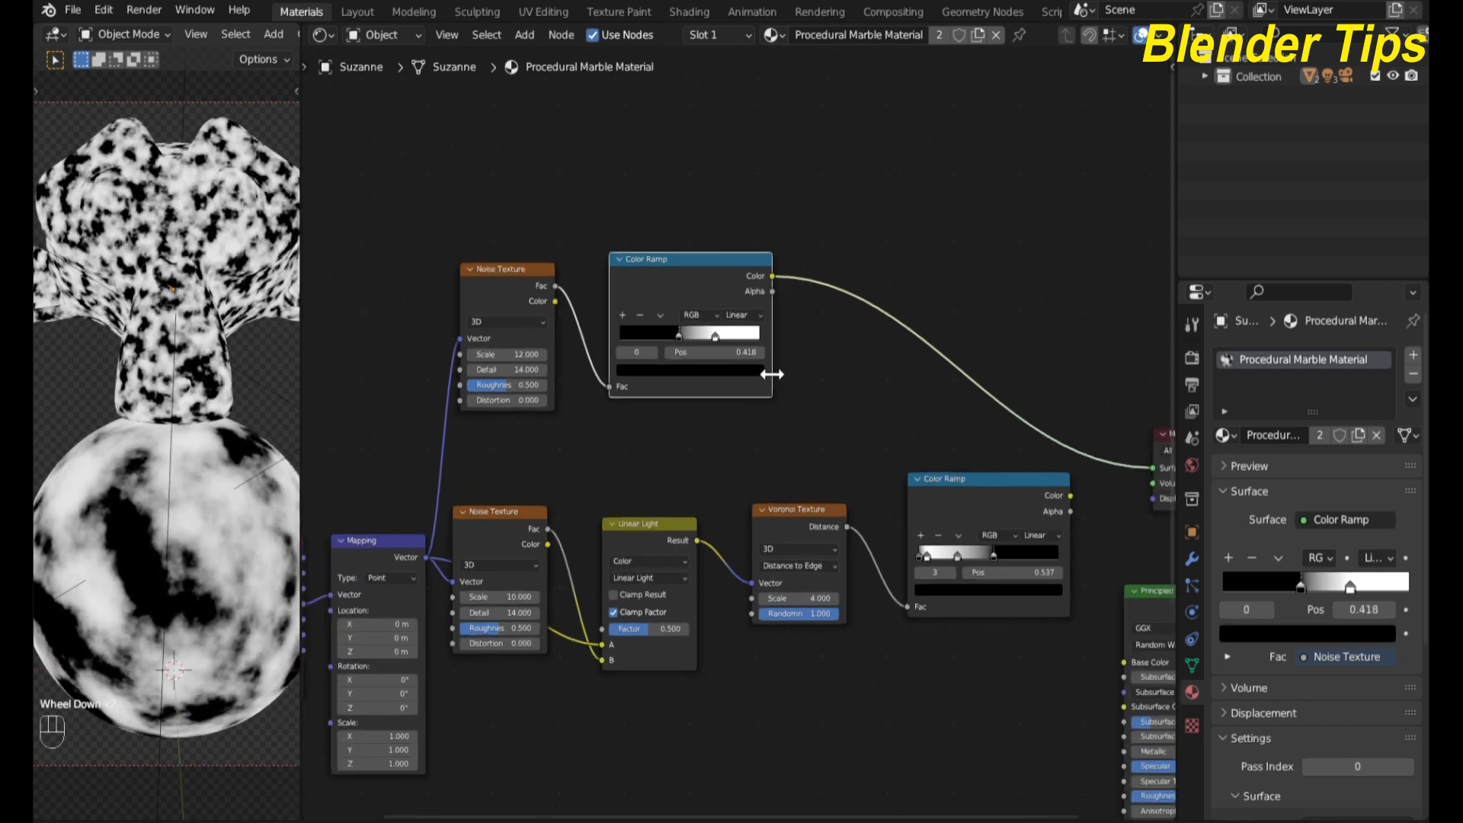
pyautogui.scroll(-1, 772, 374)
pyautogui.scroll(3, 774, 379)
pyautogui.click(693, 260)
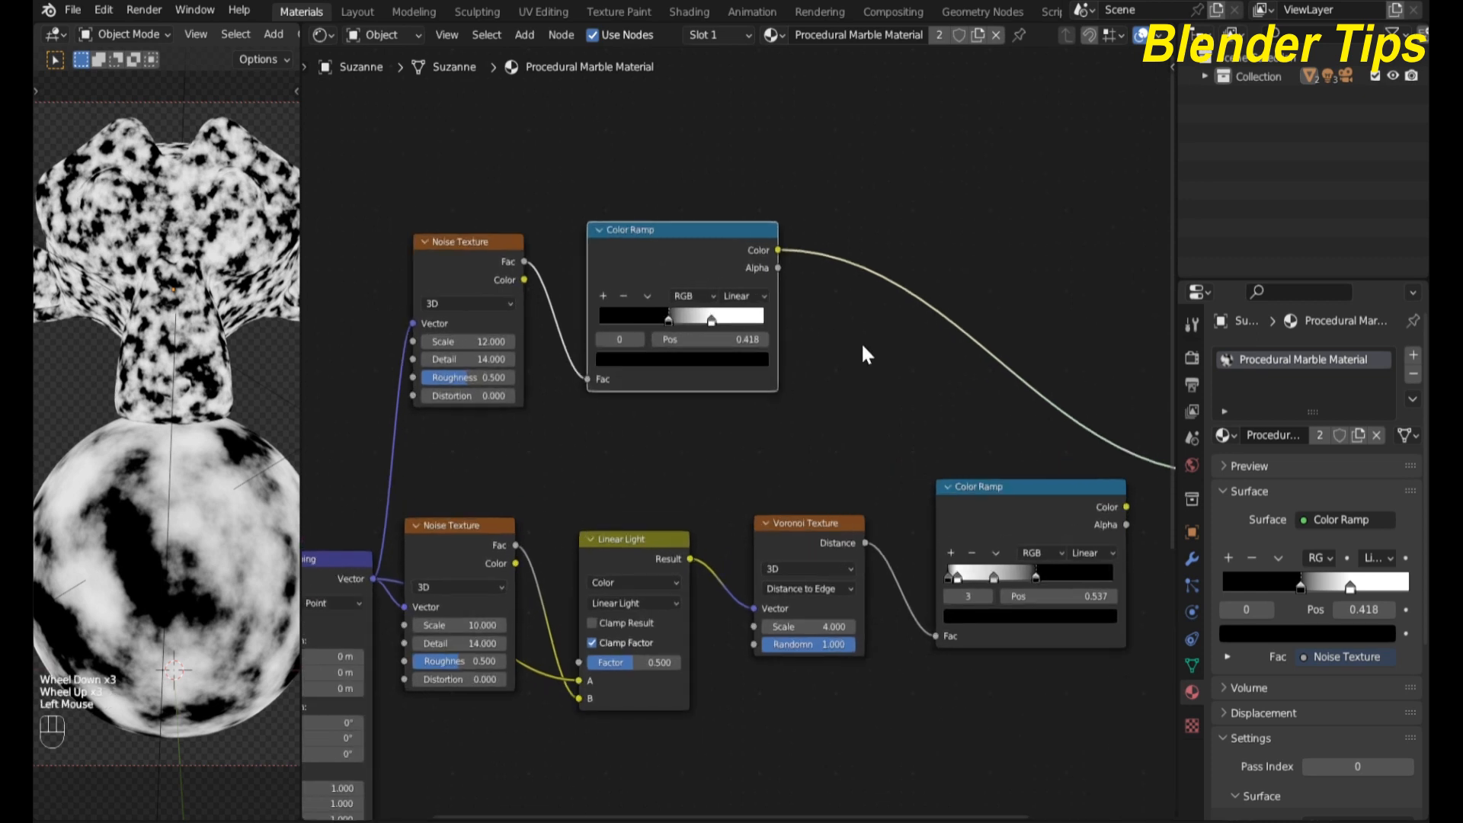
# Step: Add a Mix node, set its data type to Color, and place it beside the upper Color Ramp
pyautogui.scroll(-1, 869, 359)
pyautogui.moveTo(866, 376); pyautogui.dragTo(784, 309, button='middle')
pyautogui.scroll(1, 782, 372)
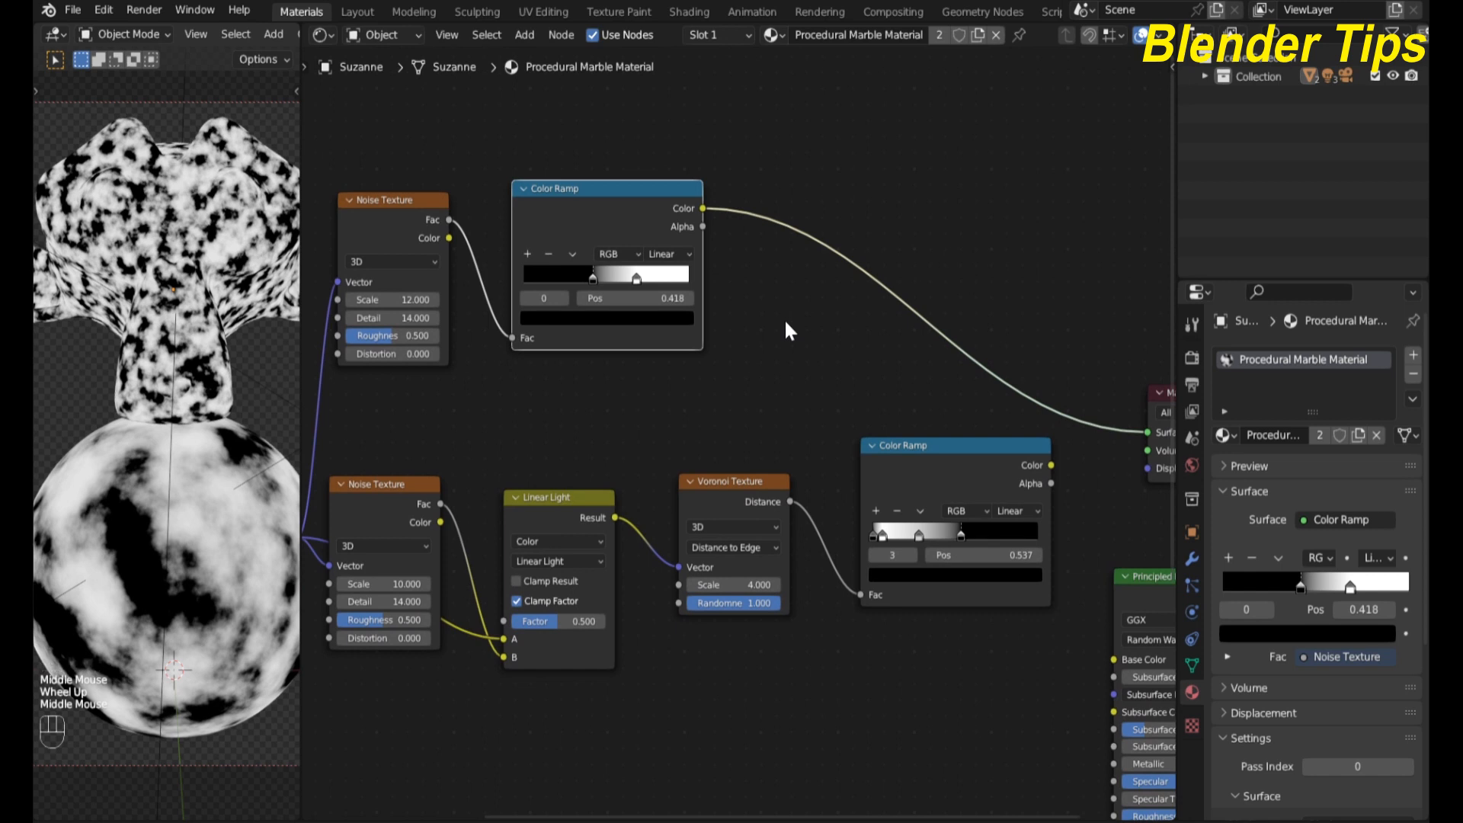
pyautogui.click(784, 318)
pyautogui.hotkey('shift', 'a')
pyautogui.write('m')
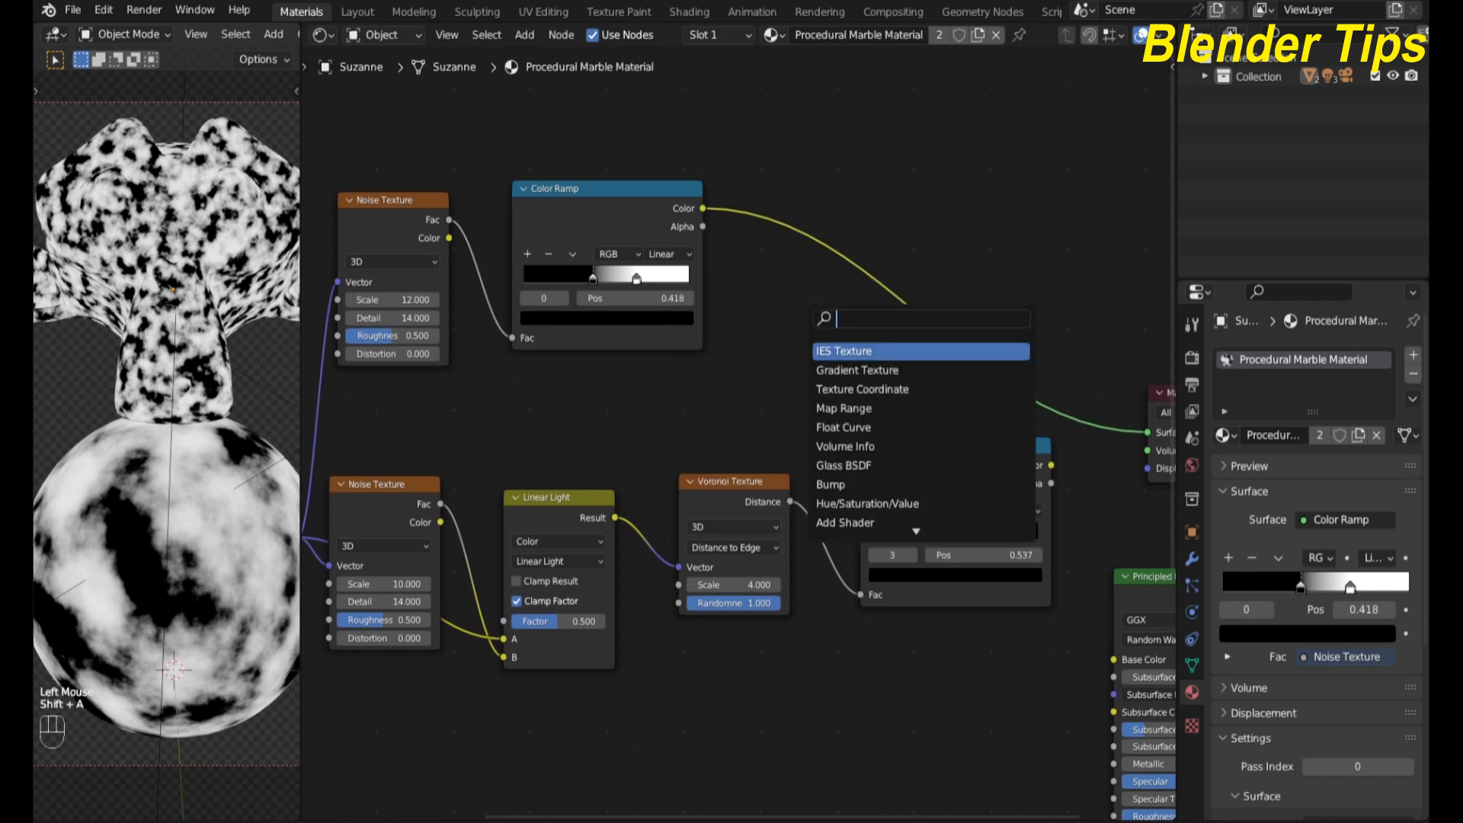
pyautogui.press('Return')
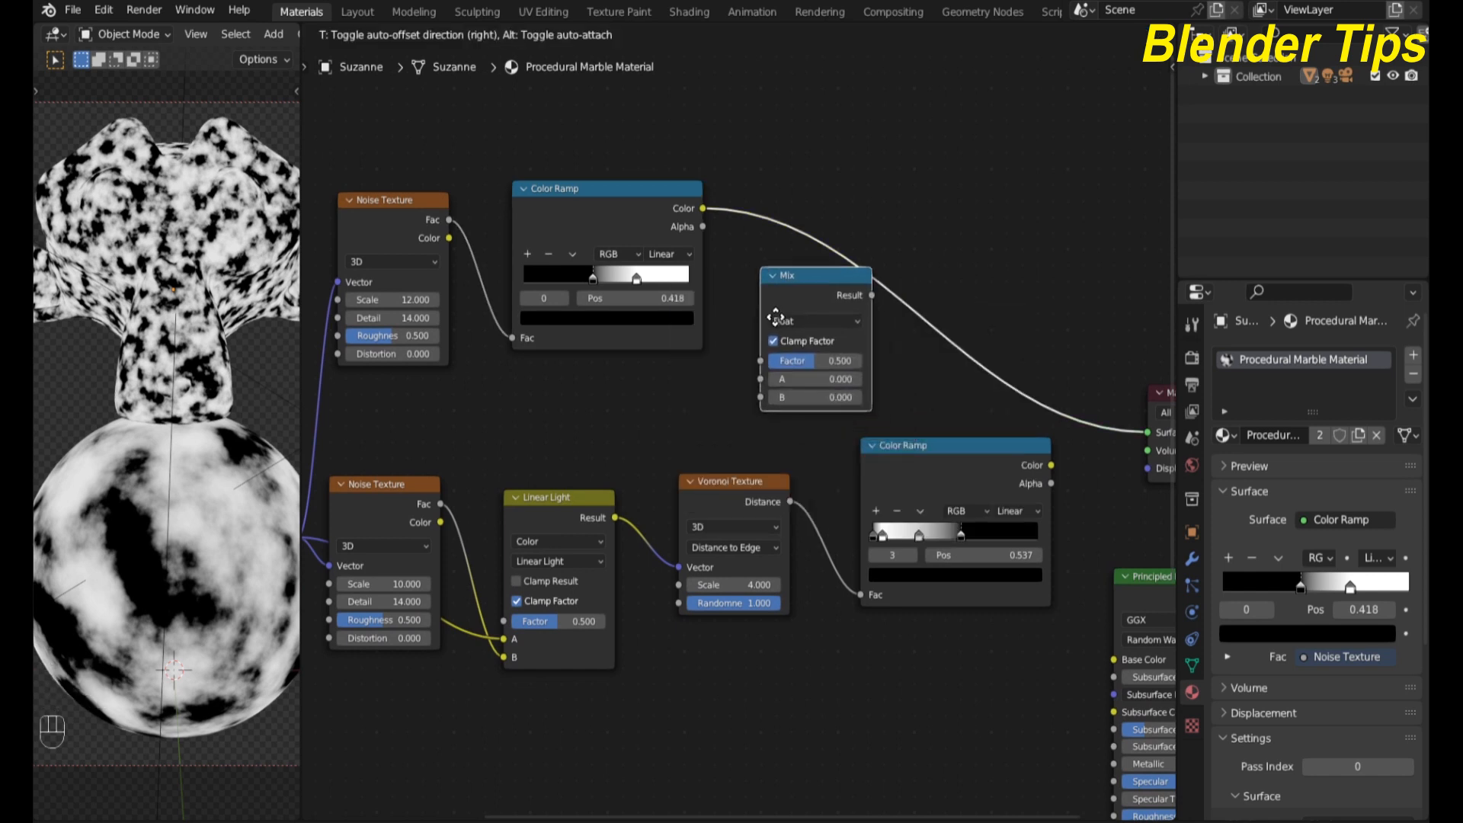
pyautogui.click(771, 312)
pyautogui.click(799, 318)
pyautogui.click(800, 372)
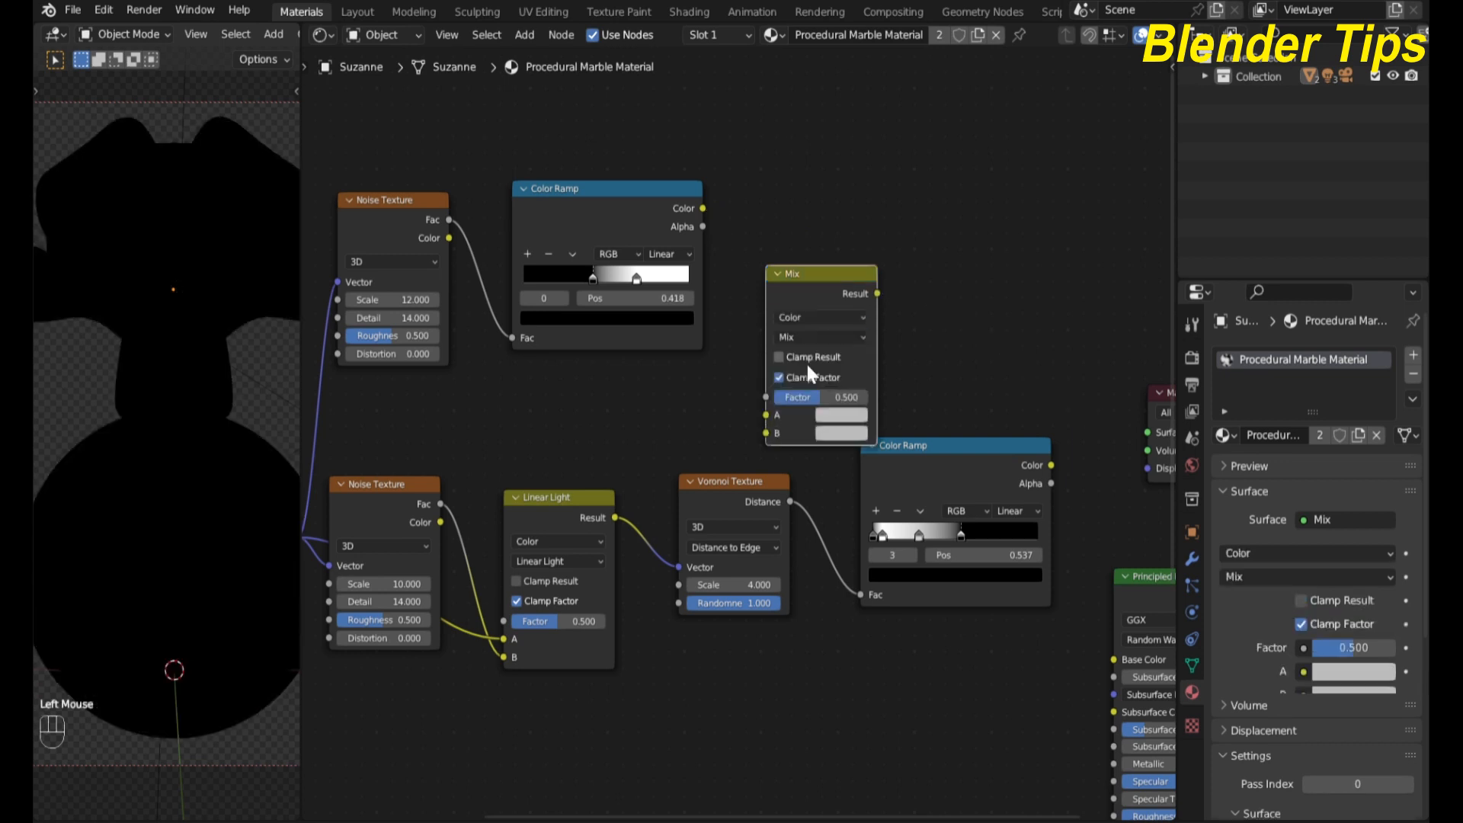
pyautogui.moveTo(808, 282); pyautogui.dragTo(817, 202)
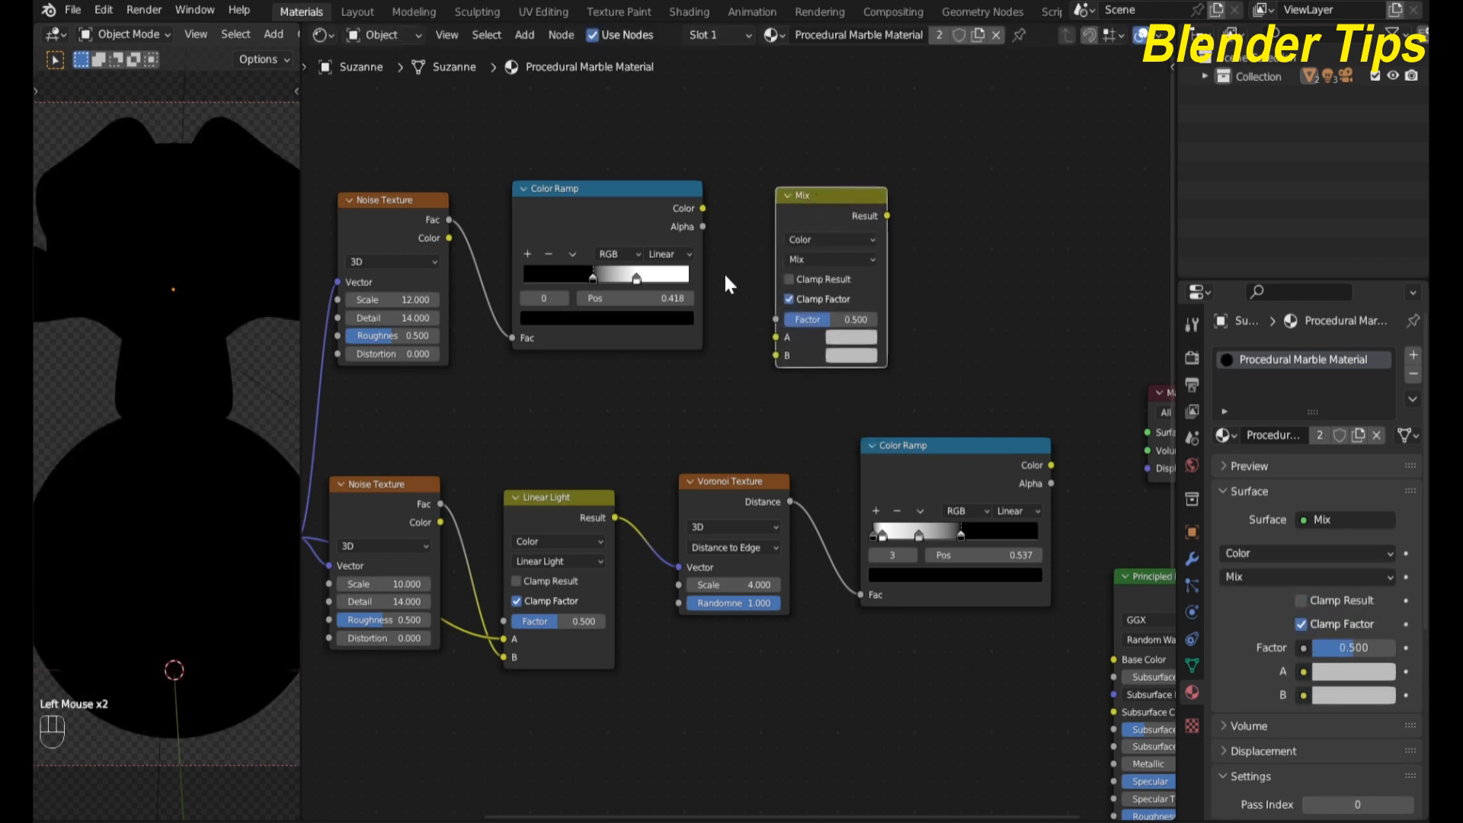
# Step: Connect the upper Color Ramp's Color output to the Mix node's Factor and preview the Mix result through the Material Output
pyautogui.moveTo(703, 208); pyautogui.dragTo(768, 320)
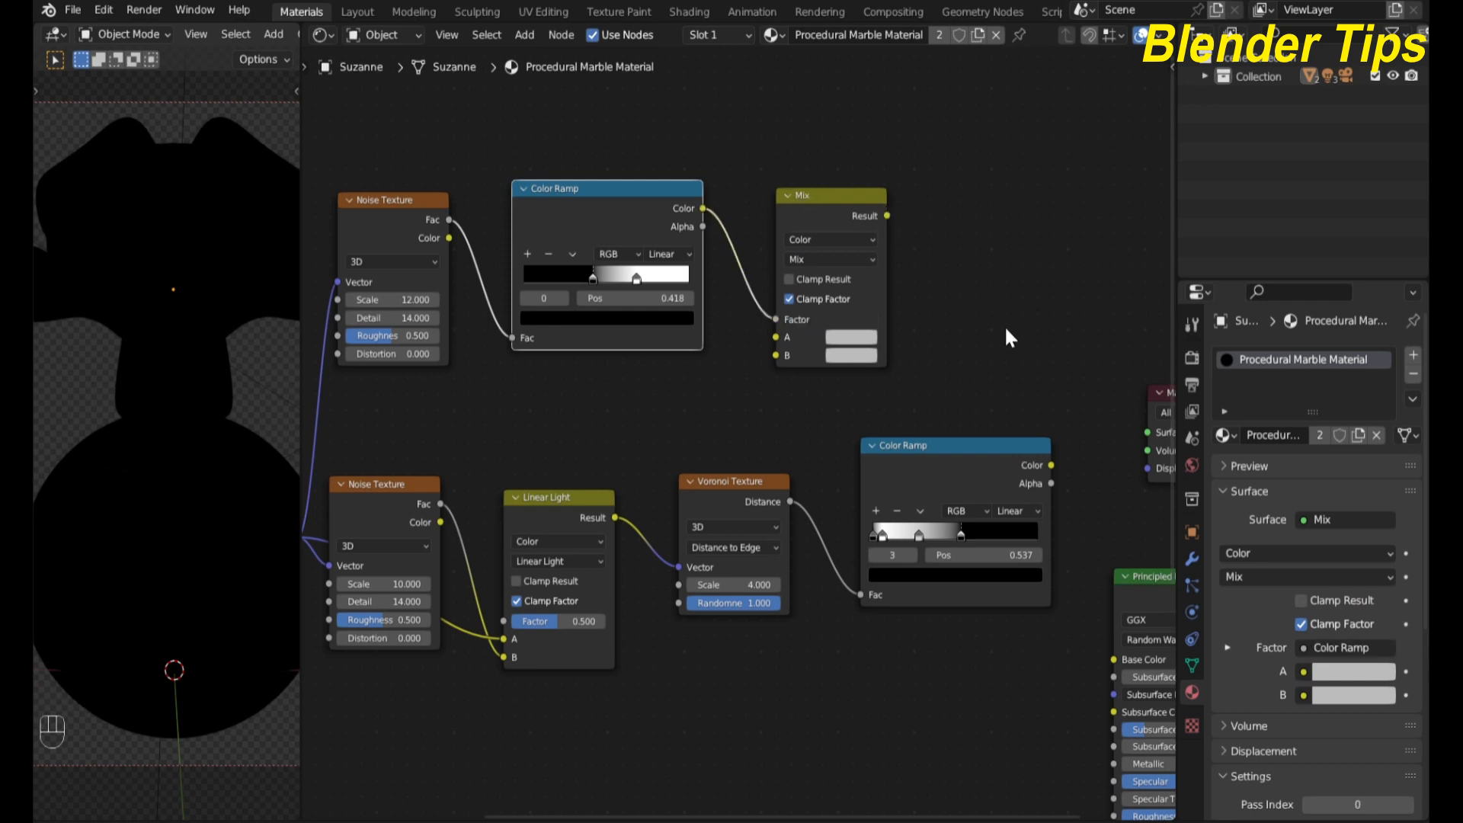
pyautogui.moveTo(1005, 329); pyautogui.dragTo(935, 362, button='middle')
pyautogui.click(766, 235)
pyautogui.click(767, 233)
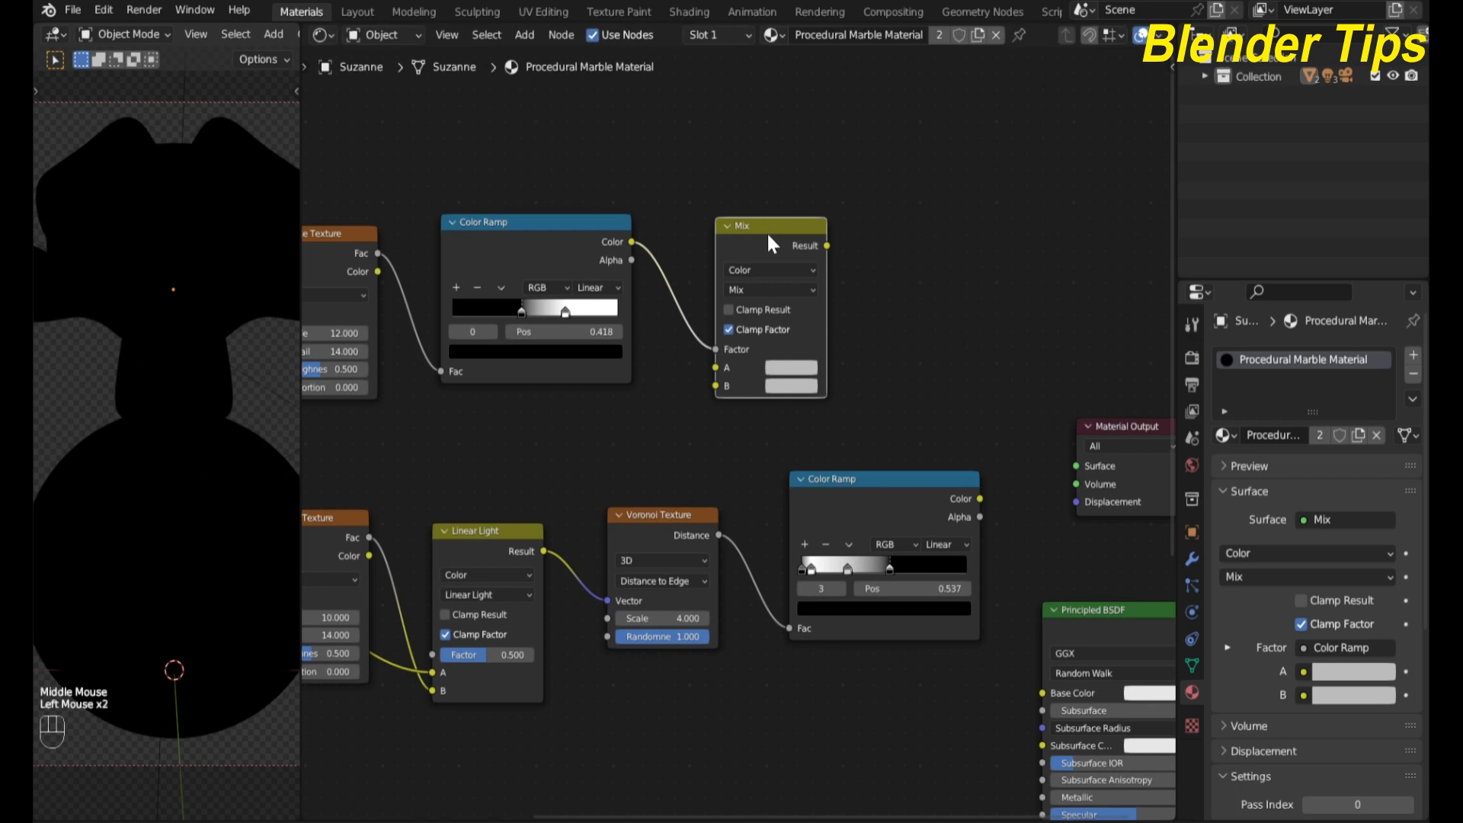
pyautogui.keyDown('ctrl'); pyautogui.keyDown('shift'); pyautogui.click(767, 231); pyautogui.keyUp('shift'); pyautogui.keyUp('ctrl')
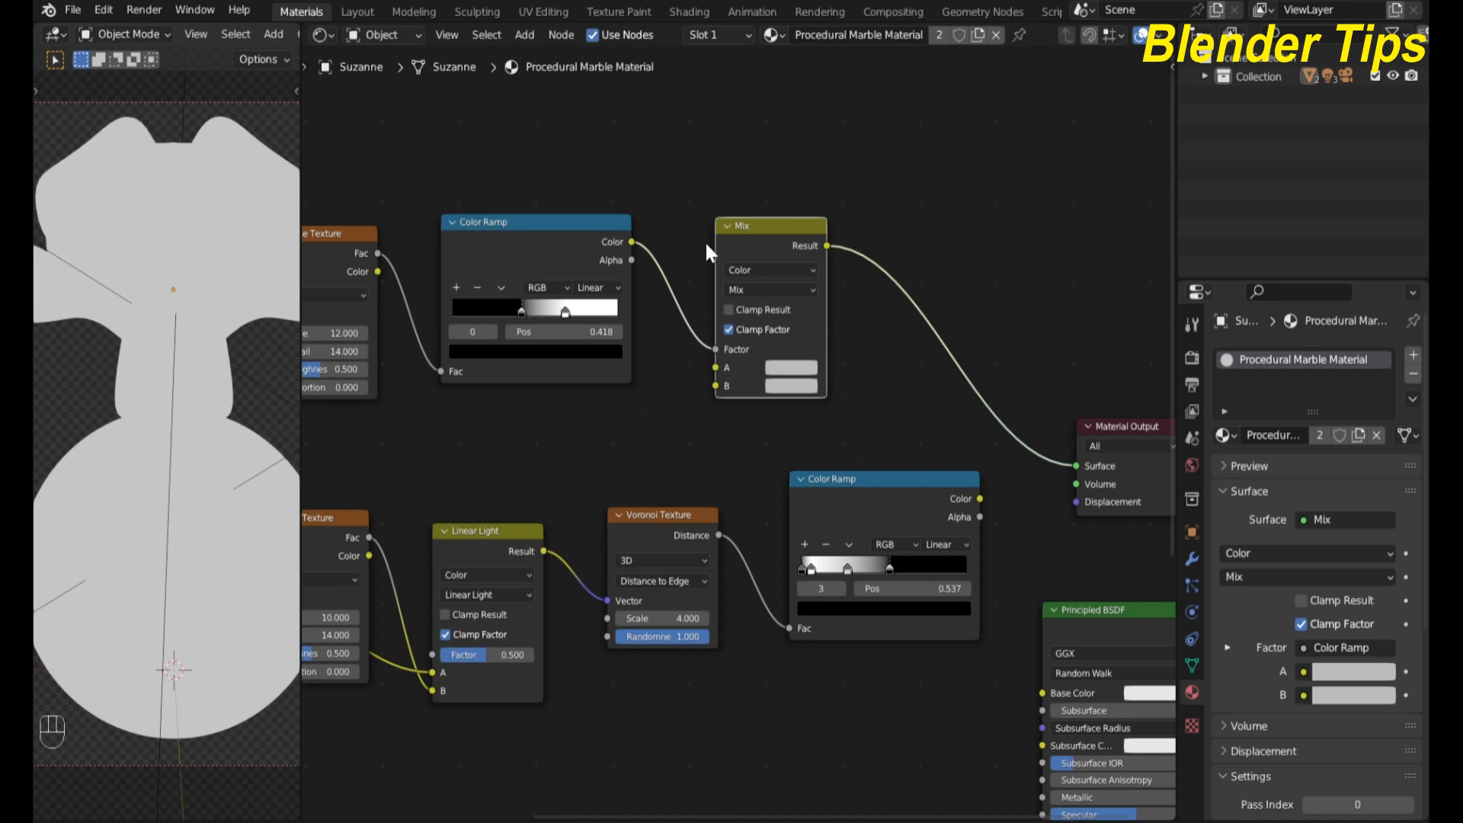
# Step: Change the new Mix node's blending mode to Lighten
pyautogui.scroll(3, 706, 241)
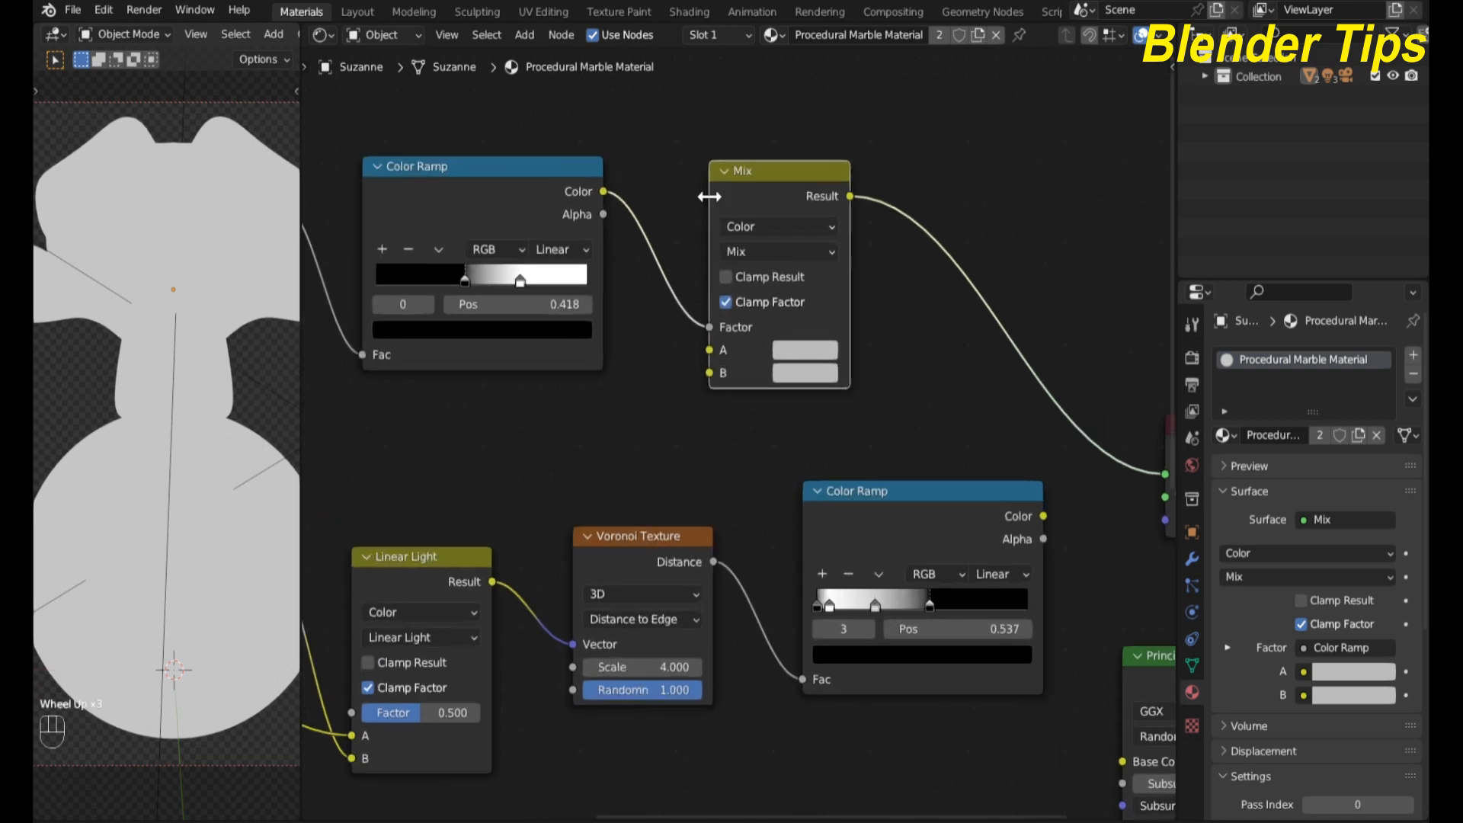
pyautogui.click(757, 250)
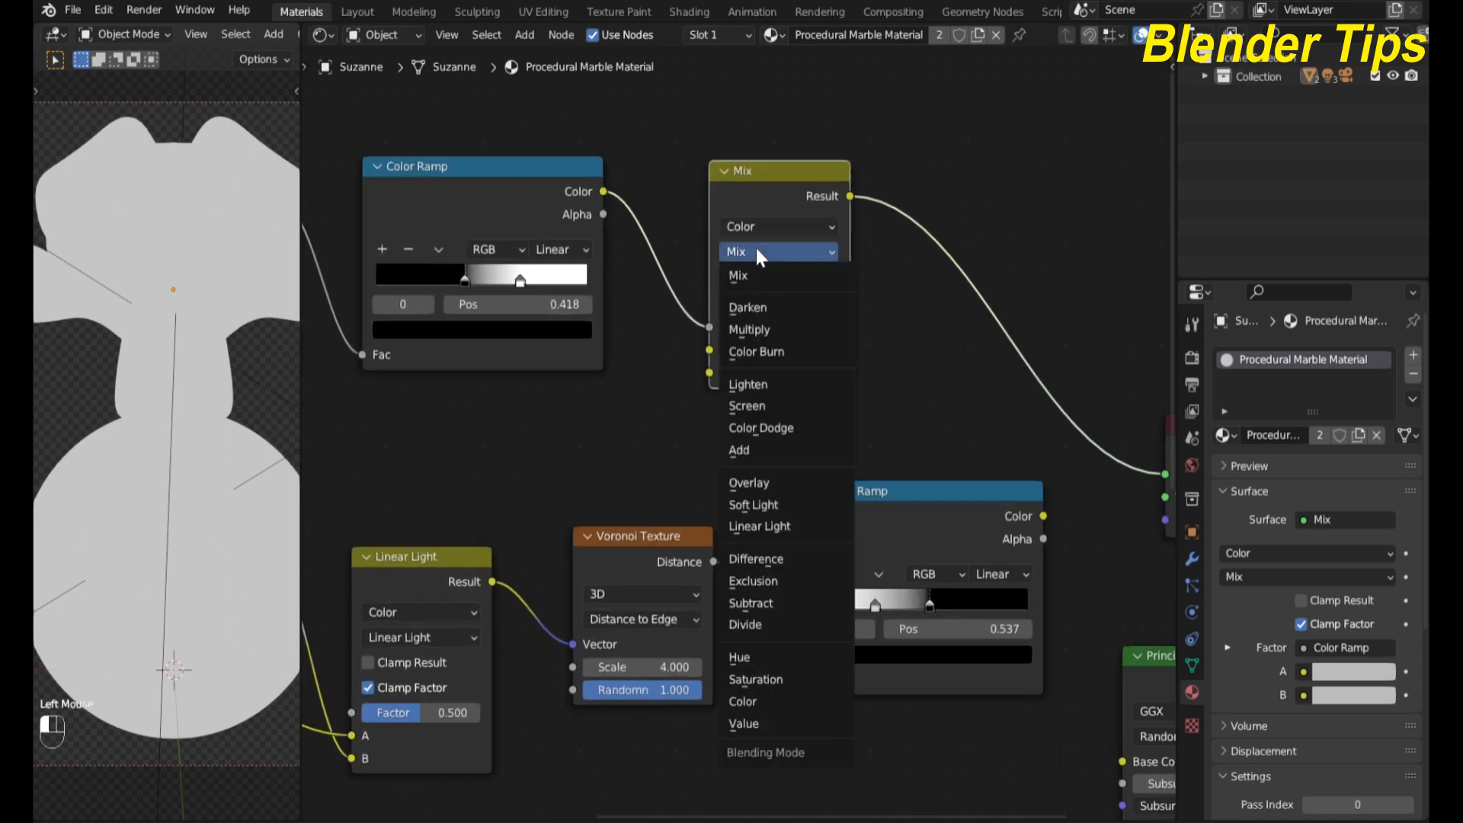
pyautogui.click(764, 385)
pyautogui.scroll(-2, 893, 376)
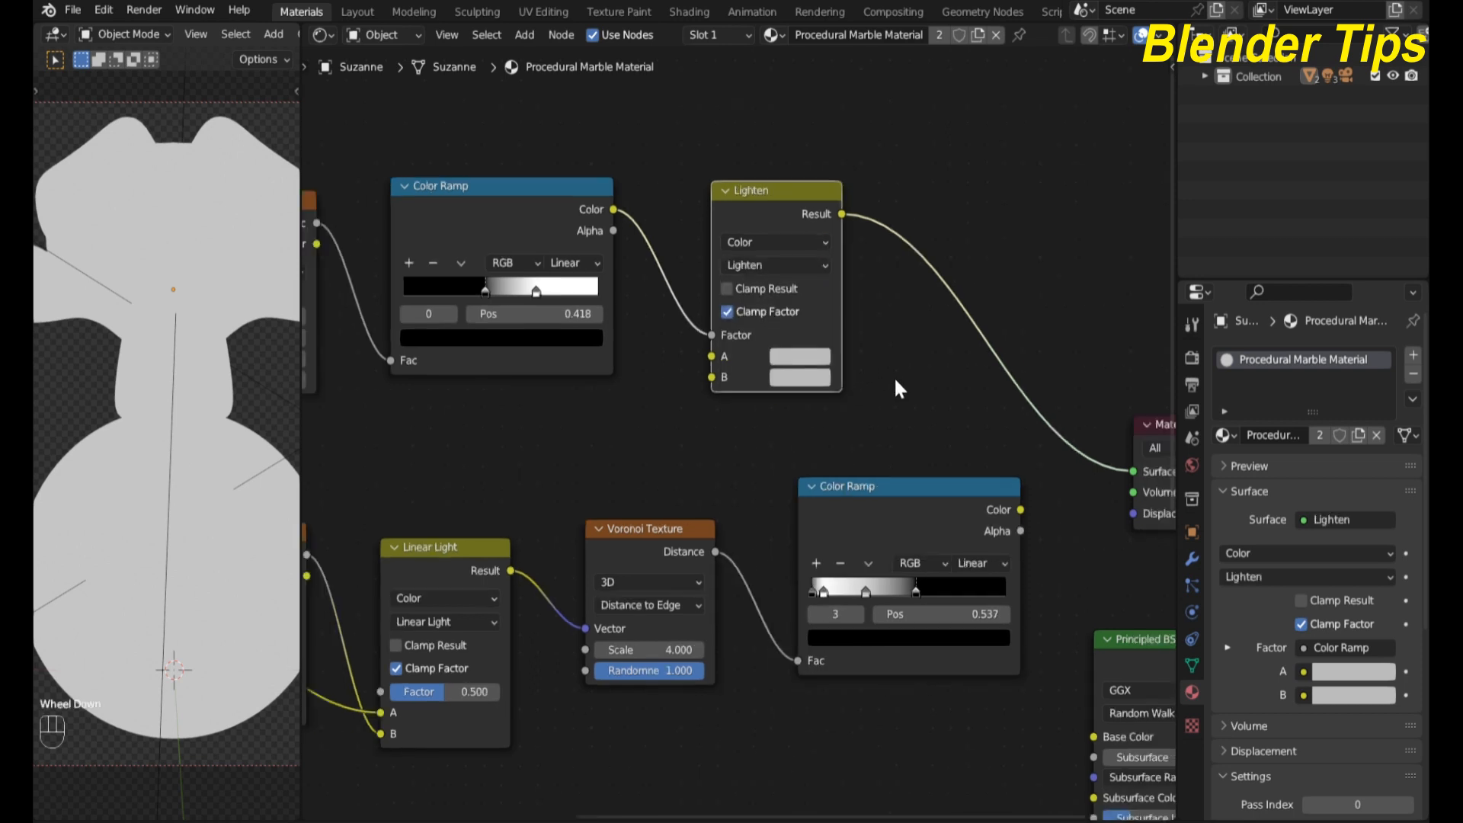
# Step: Space out the Lighten and lower Color Ramp nodes, and connect the lower ramp's Color output to the Lighten node's A input
pyautogui.moveTo(748, 189); pyautogui.dragTo(886, 178)
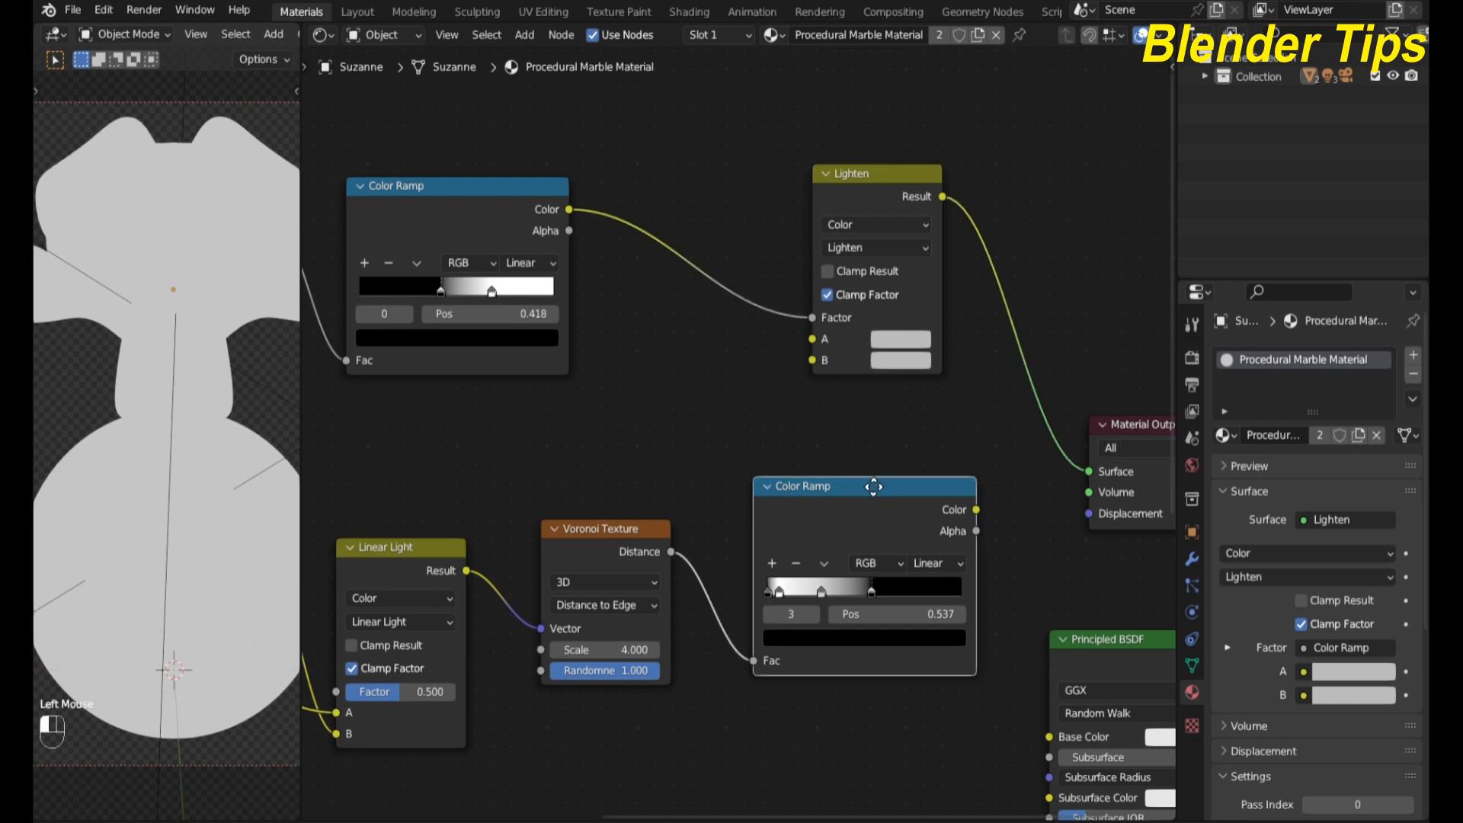
pyautogui.moveTo(875, 485); pyautogui.dragTo(824, 487)
pyautogui.moveTo(925, 510); pyautogui.dragTo(802, 337)
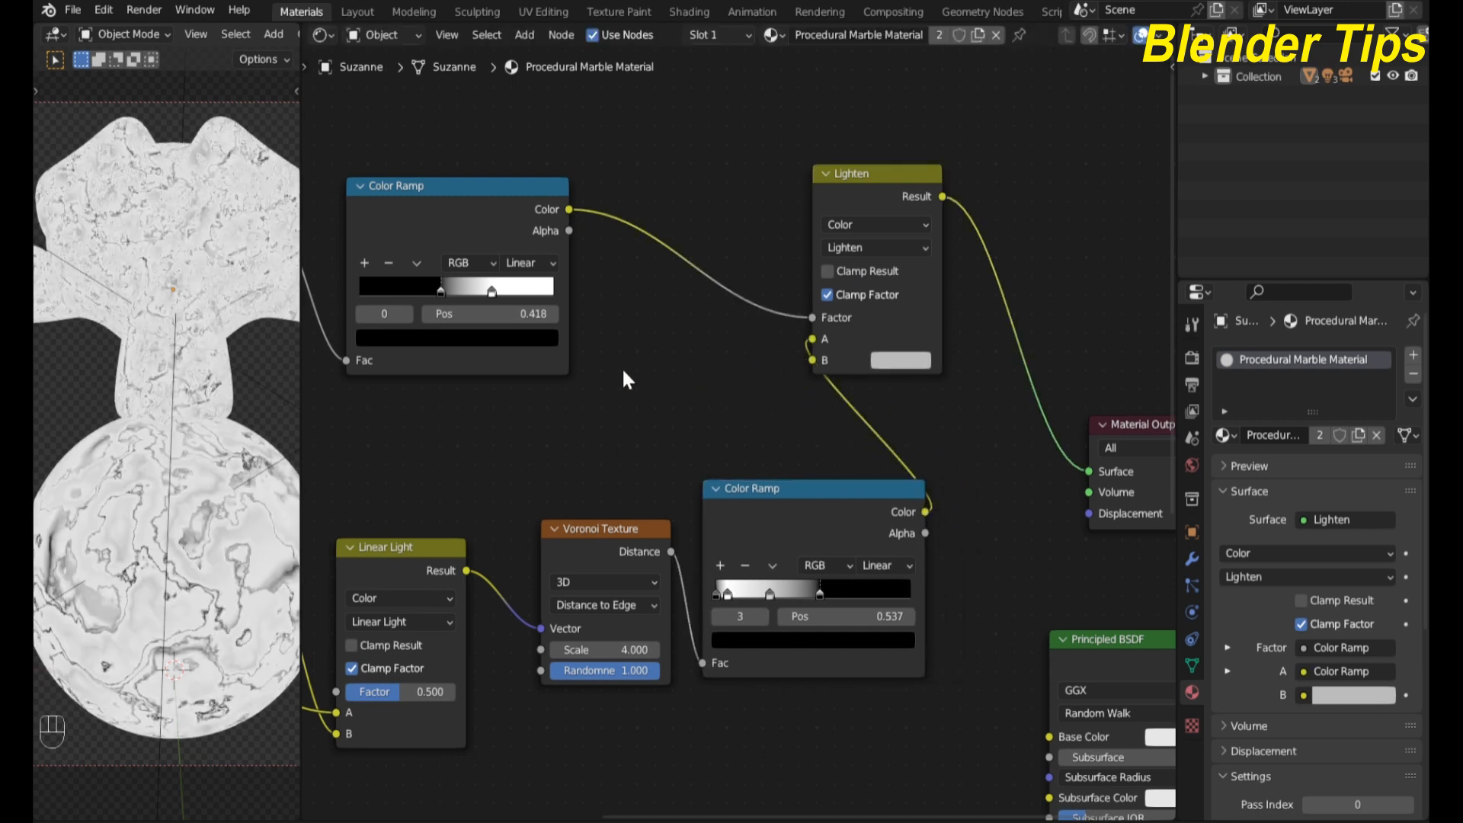
pyautogui.scroll(2, 256, 391)
pyautogui.scroll(-2, 697, 396)
pyautogui.moveTo(701, 392); pyautogui.dragTo(650, 431, button='middle')
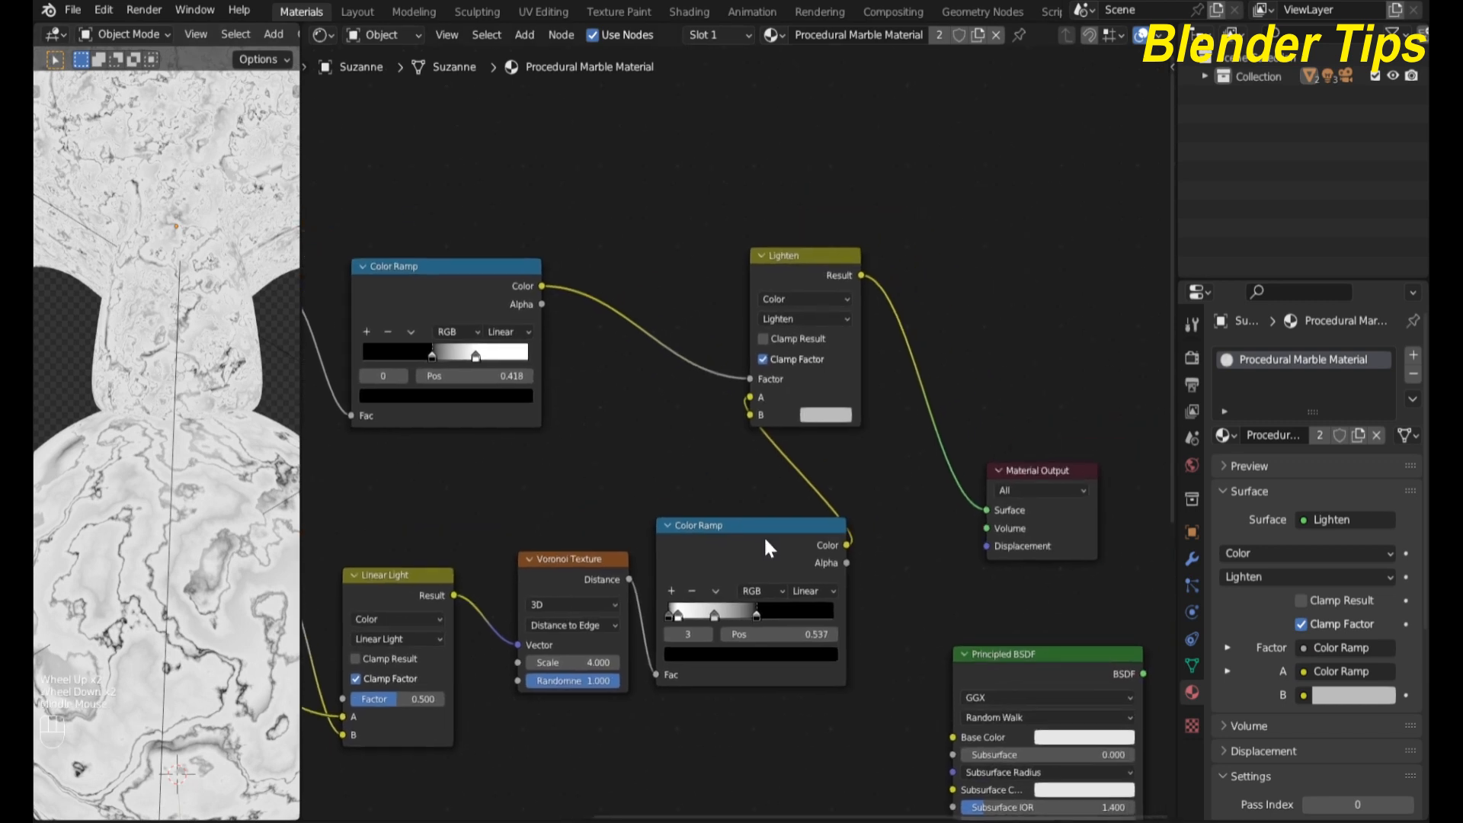
# Step: Reposition the lower Color Ramp and Lighten nodes, and brighten the Lighten node's B color to near white
pyautogui.click(764, 541)
pyautogui.moveTo(808, 290); pyautogui.dragTo(852, 277)
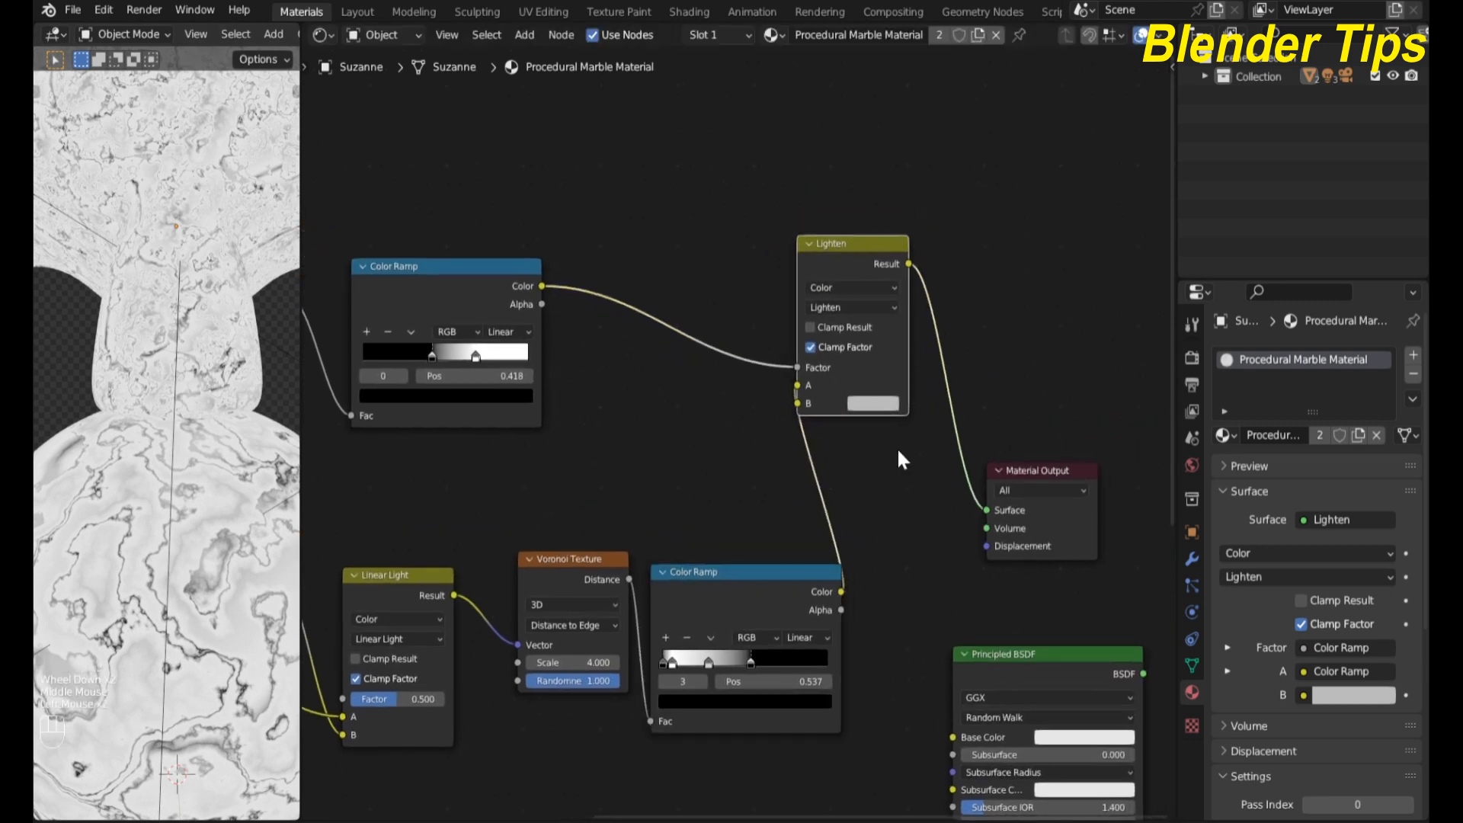
pyautogui.scroll(5, 903, 495)
pyautogui.click(970, 381)
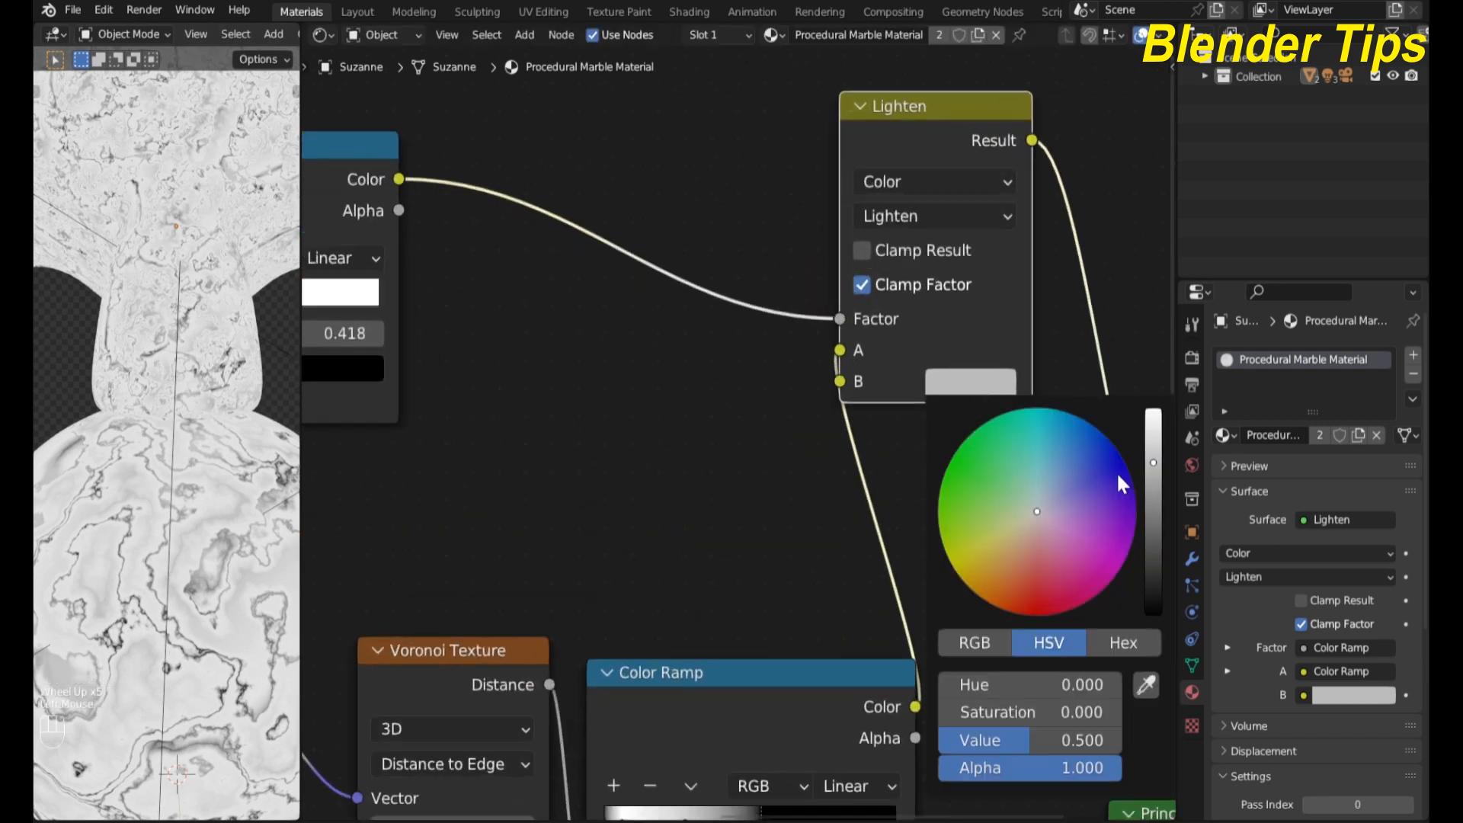
pyautogui.moveTo(1152, 462); pyautogui.dragTo(1153, 415)
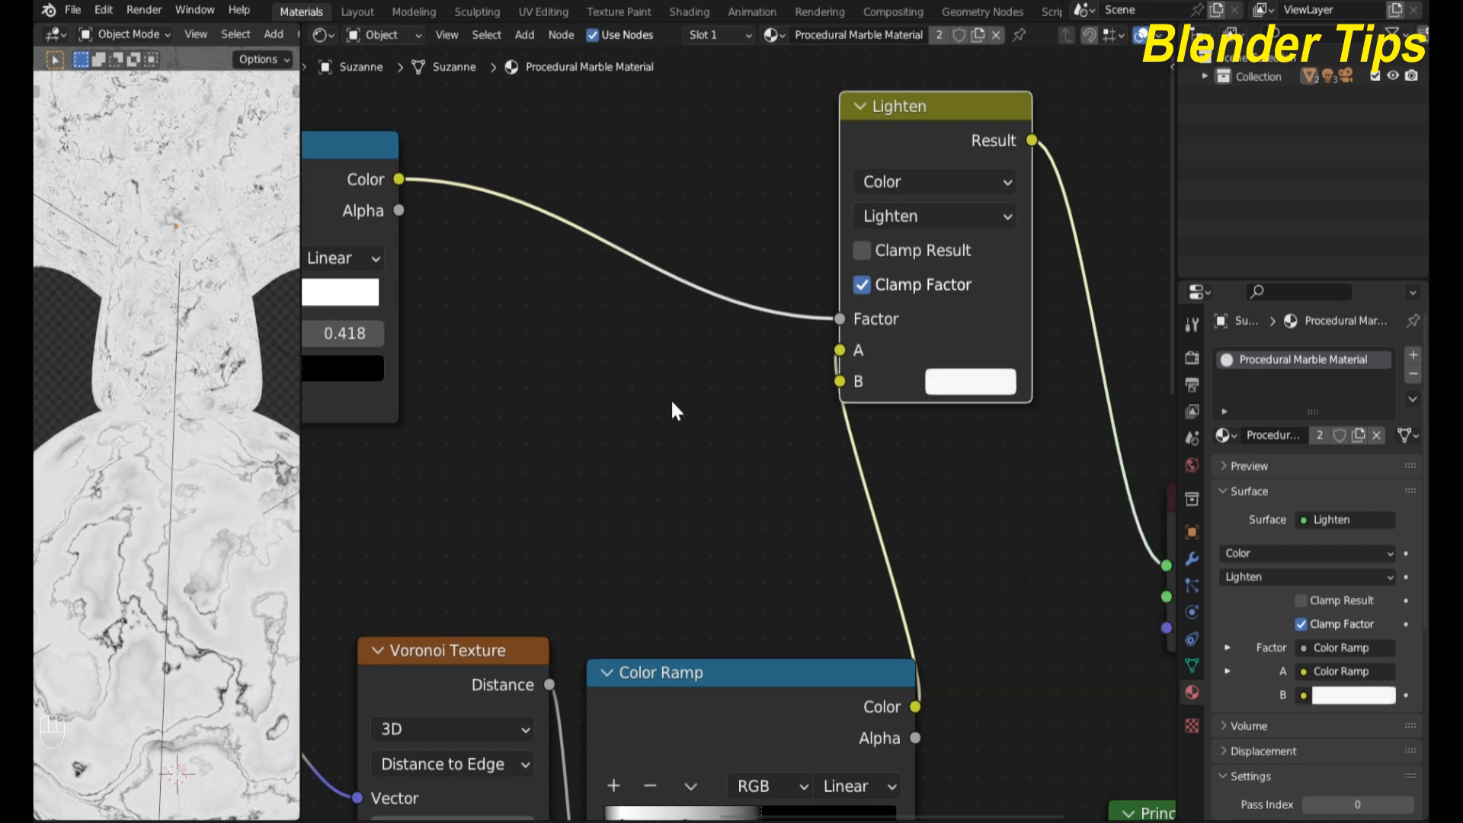
# Step: Add a new Noise Texture node below the Linear Light node
pyautogui.scroll(-3, 510, 416)
pyautogui.scroll(-3, 525, 416)
pyautogui.moveTo(533, 415); pyautogui.dragTo(438, 414, button='middle')
pyautogui.scroll(-1, 546, 420)
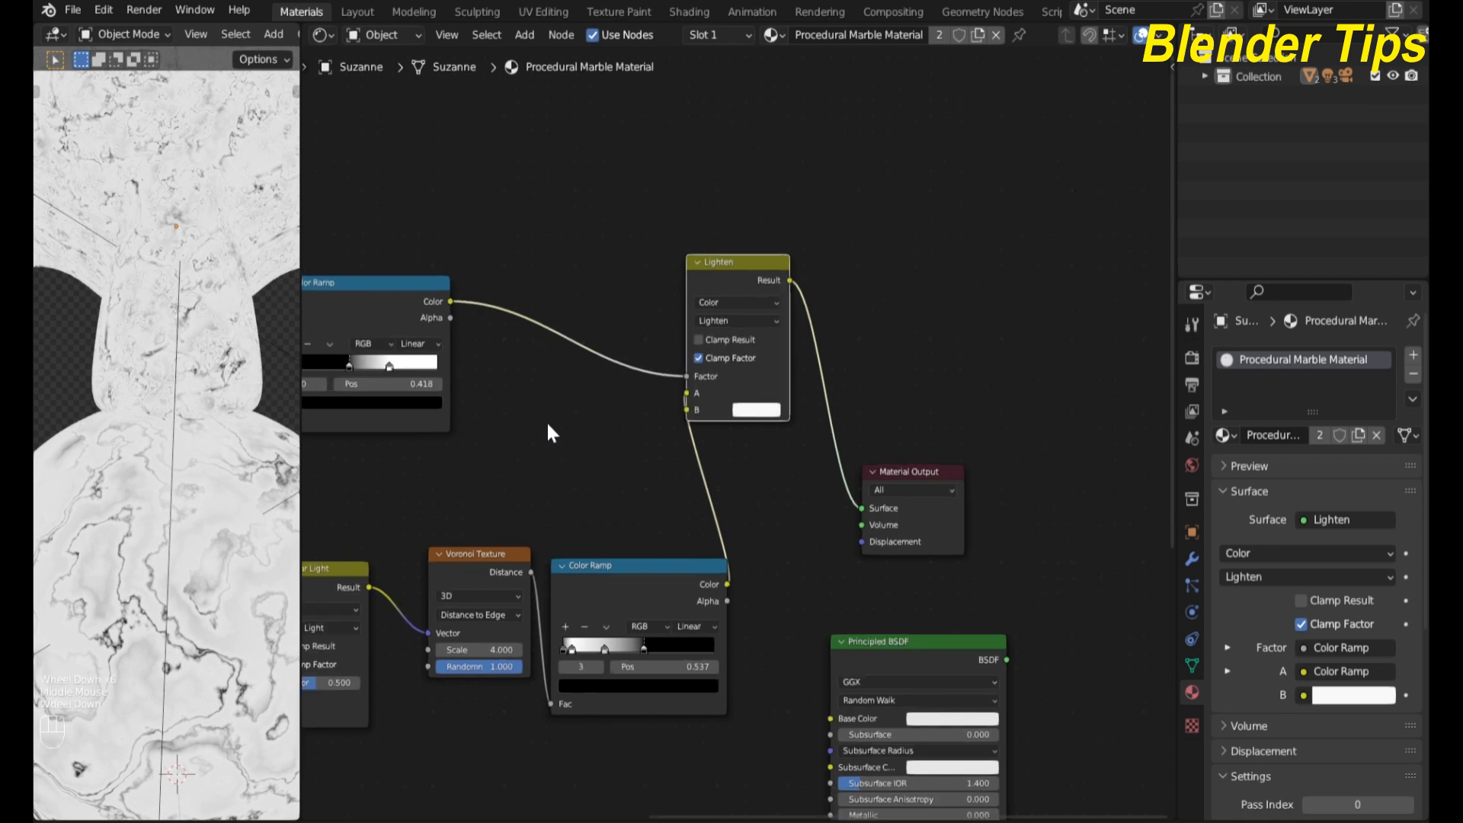
pyautogui.moveTo(546, 420); pyautogui.dragTo(725, 368, button='middle')
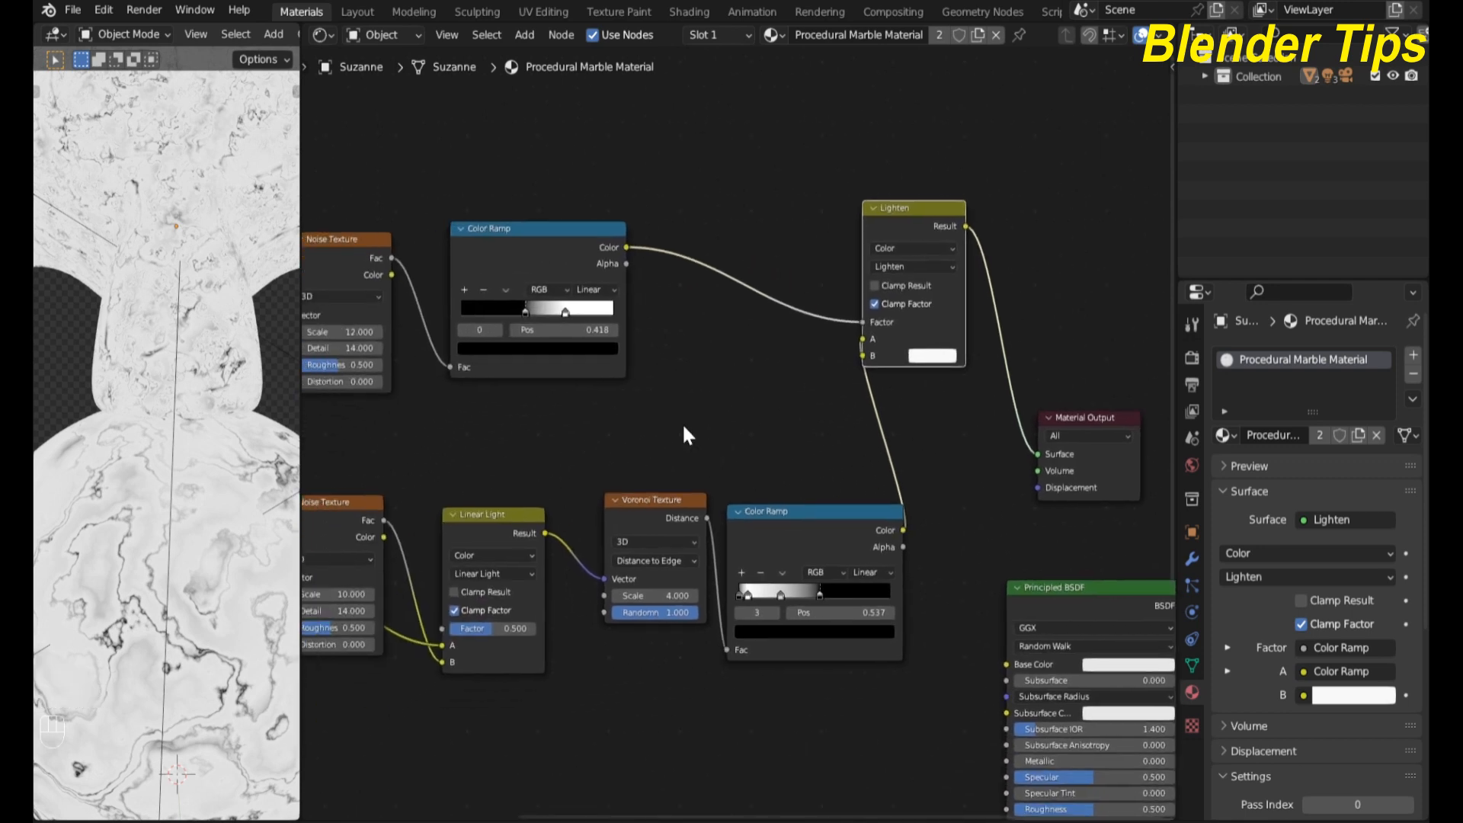
pyautogui.scroll(-4, 623, 709)
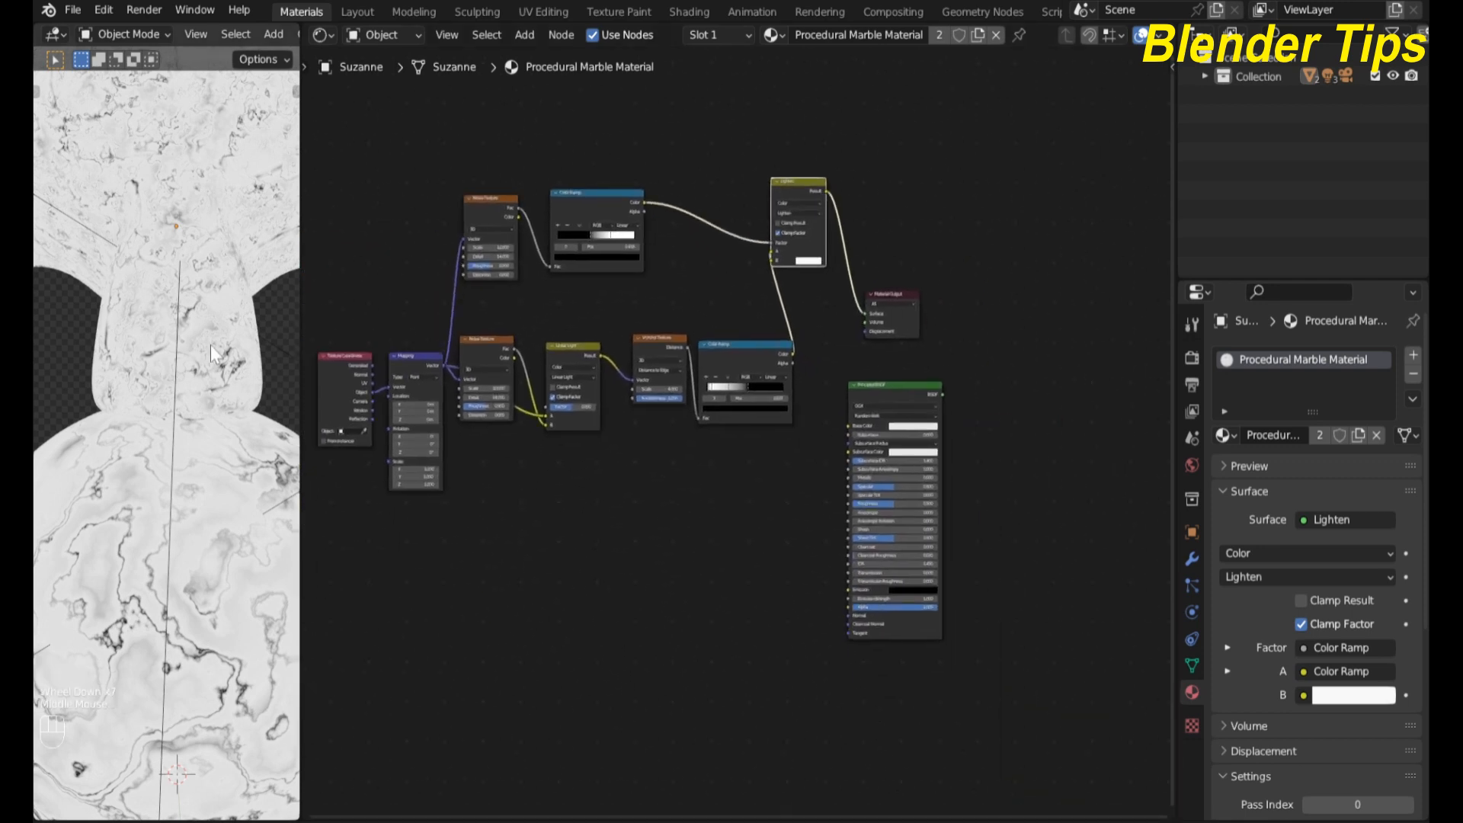
pyautogui.scroll(2, 535, 558)
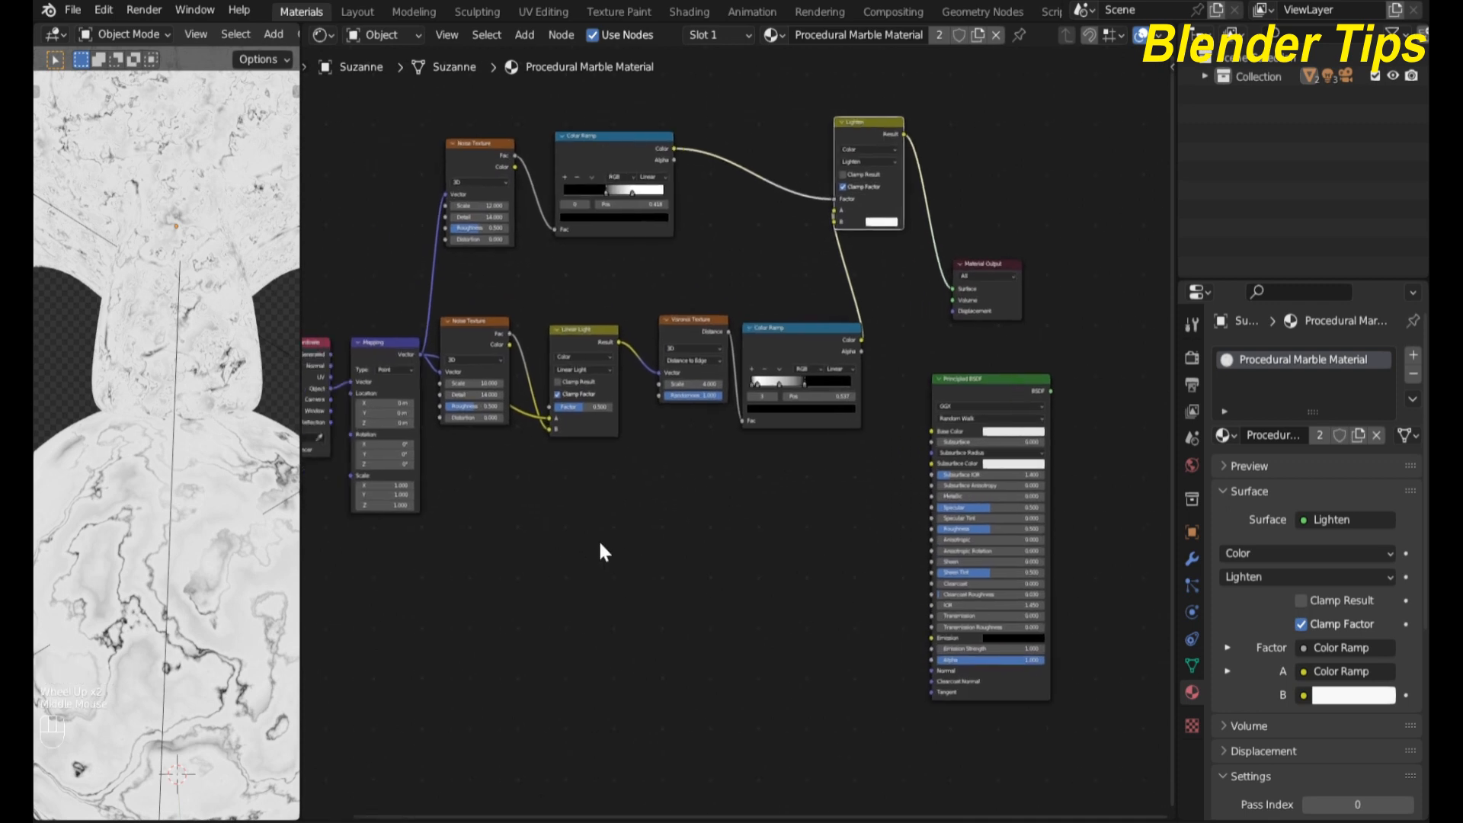
pyautogui.hotkey('shift', 'a')
pyautogui.write('no')
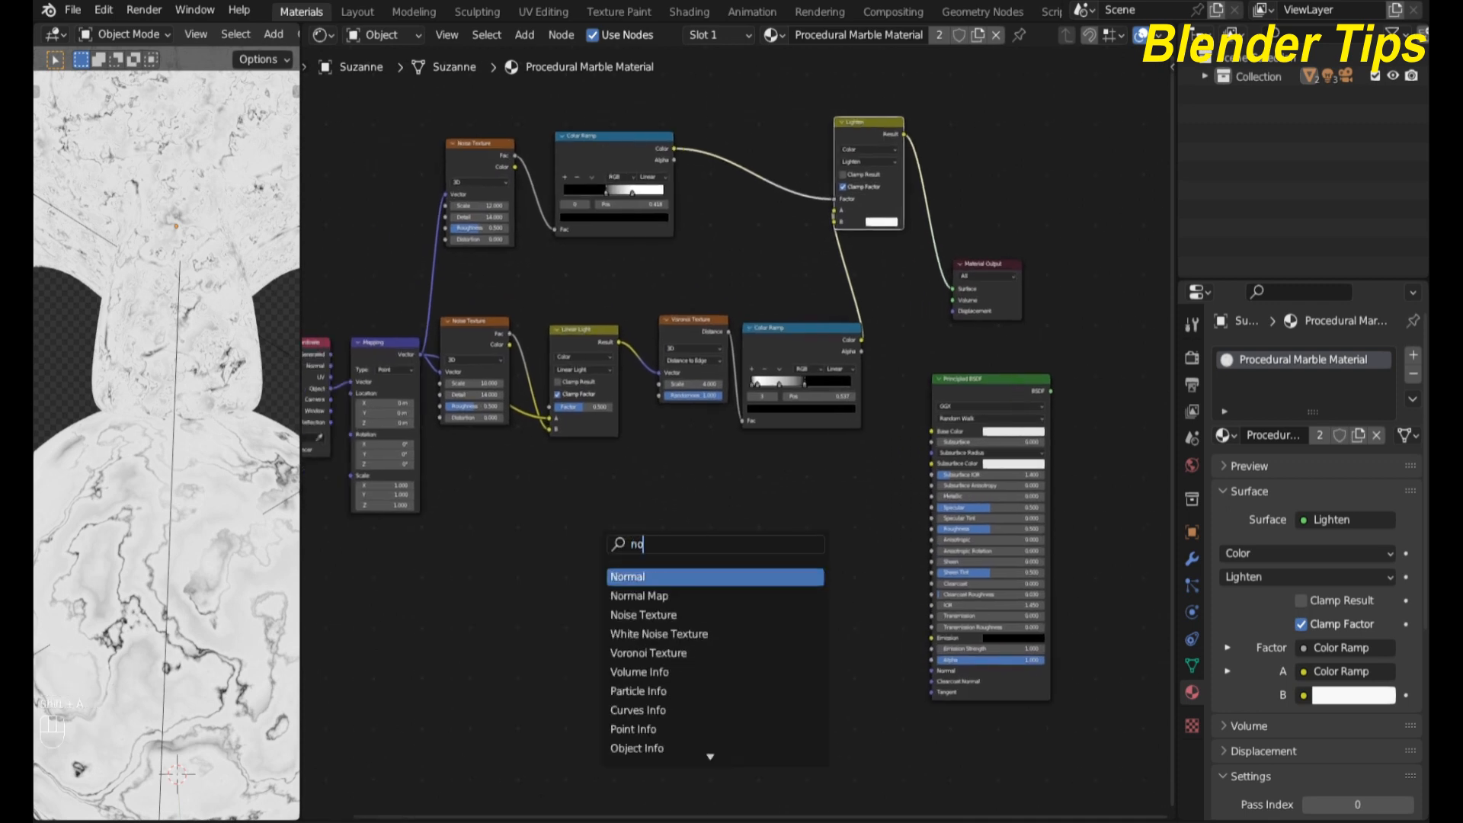
pyautogui.click(629, 614)
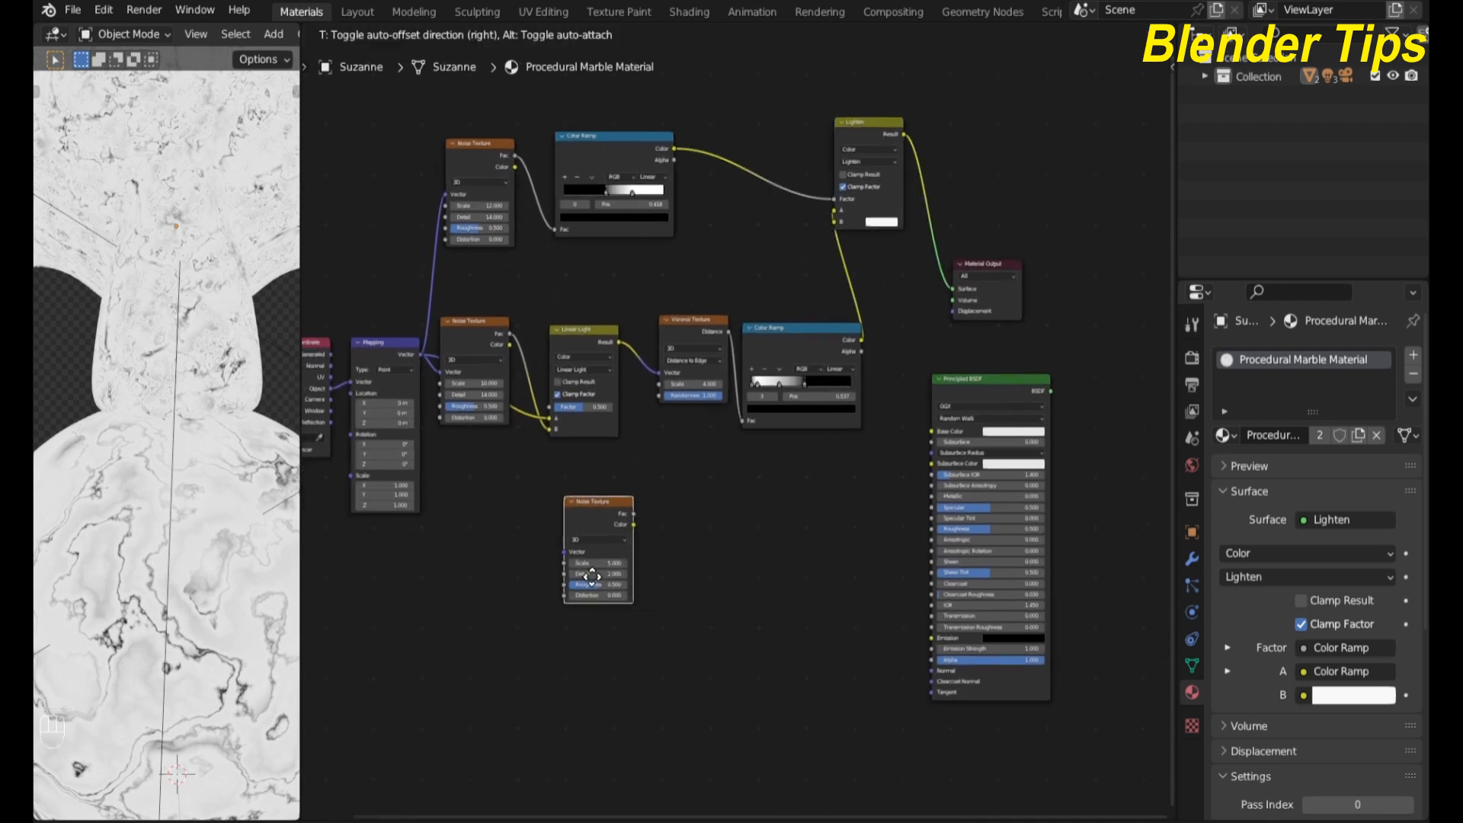
pyautogui.click(576, 583)
# Step: Connect the Mapping node's Vector output to the new Noise Texture's Vector input and preview that texture through the Material Output
pyautogui.scroll(2, 408, 576)
pyautogui.moveTo(405, 576); pyautogui.dragTo(458, 545, button='middle')
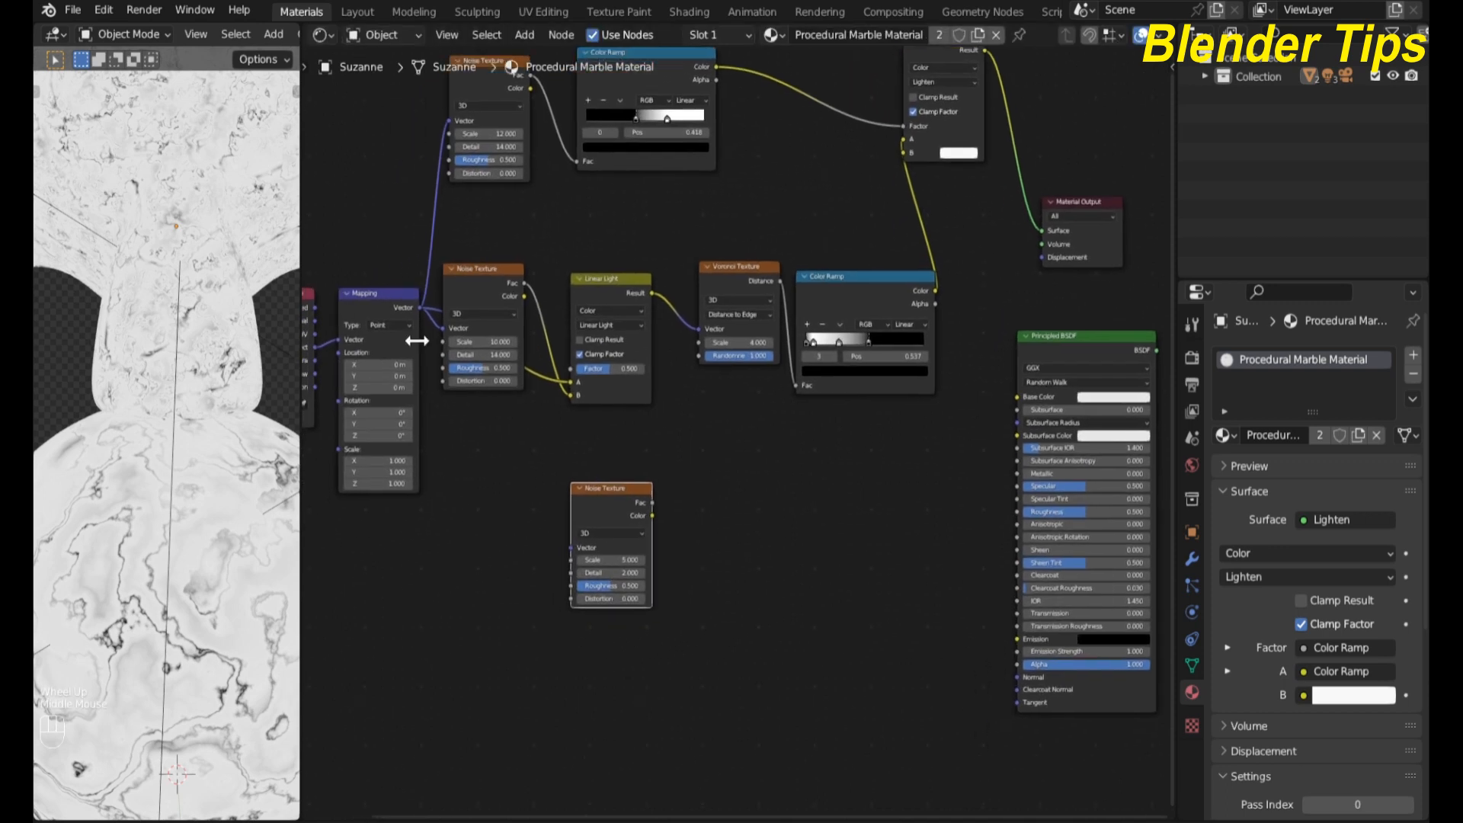
pyautogui.moveTo(419, 307); pyautogui.dragTo(571, 547)
pyautogui.scroll(4, 716, 533)
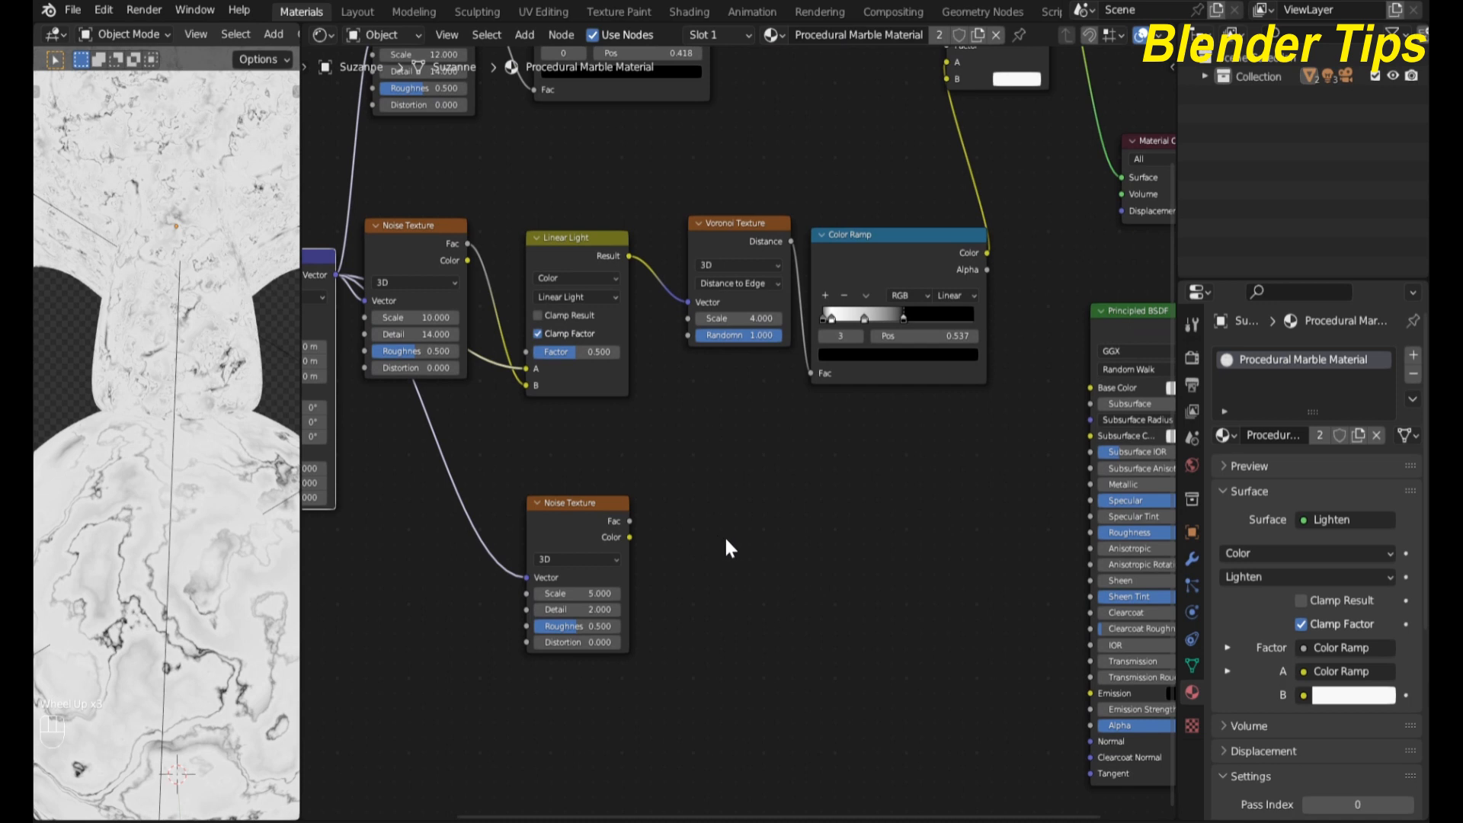
pyautogui.click(547, 539)
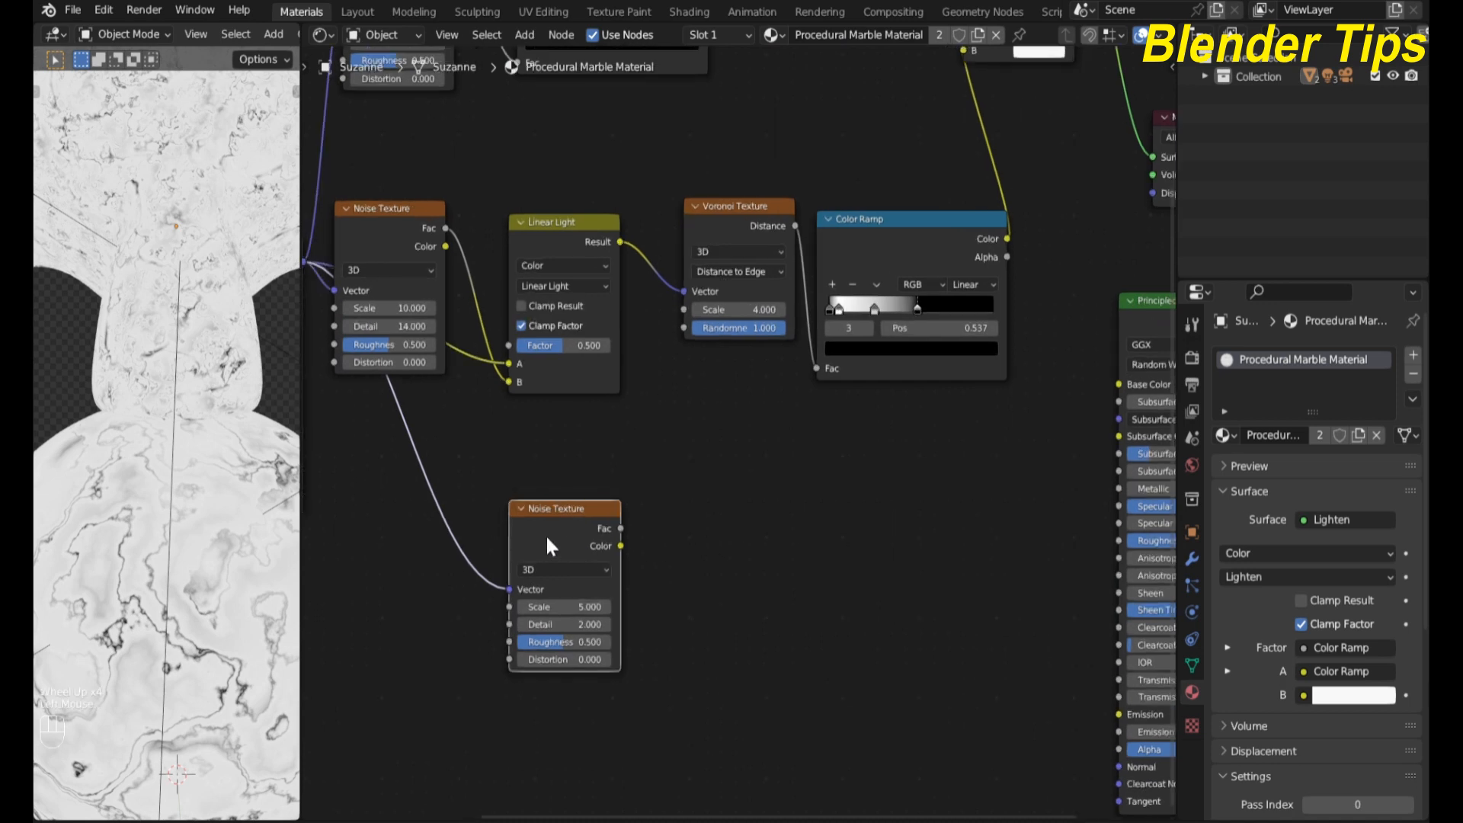
pyautogui.keyDown('ctrl'); pyautogui.keyDown('shift'); pyautogui.click(546, 533); pyautogui.keyUp('shift'); pyautogui.keyUp('ctrl')
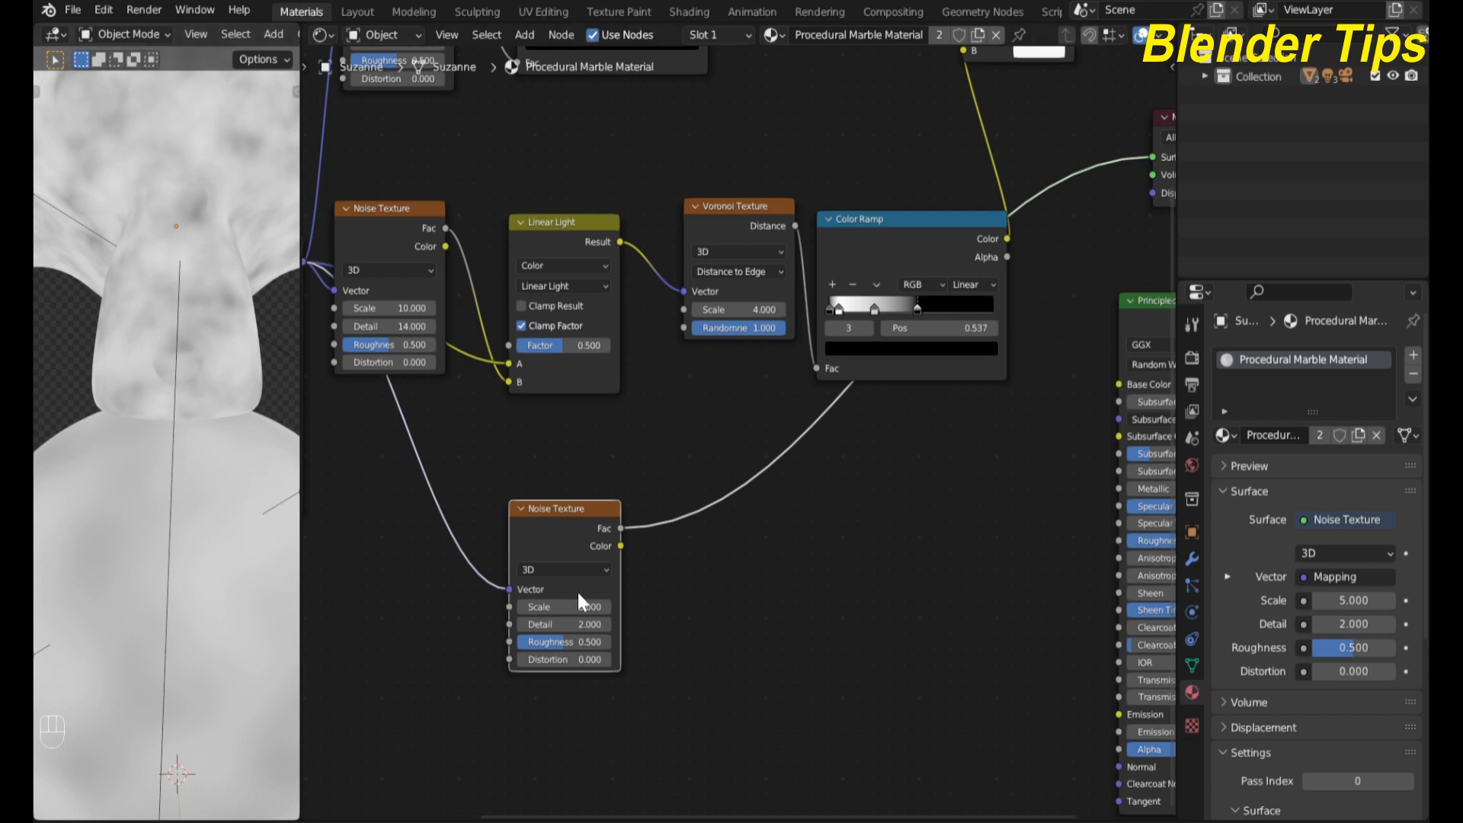
# Step: Set the new Noise Texture's Scale to 12 and Detail to 14
pyautogui.scroll(3, 696, 606)
pyautogui.moveTo(697, 607); pyautogui.dragTo(789, 446, button='middle')
pyautogui.click(593, 509)
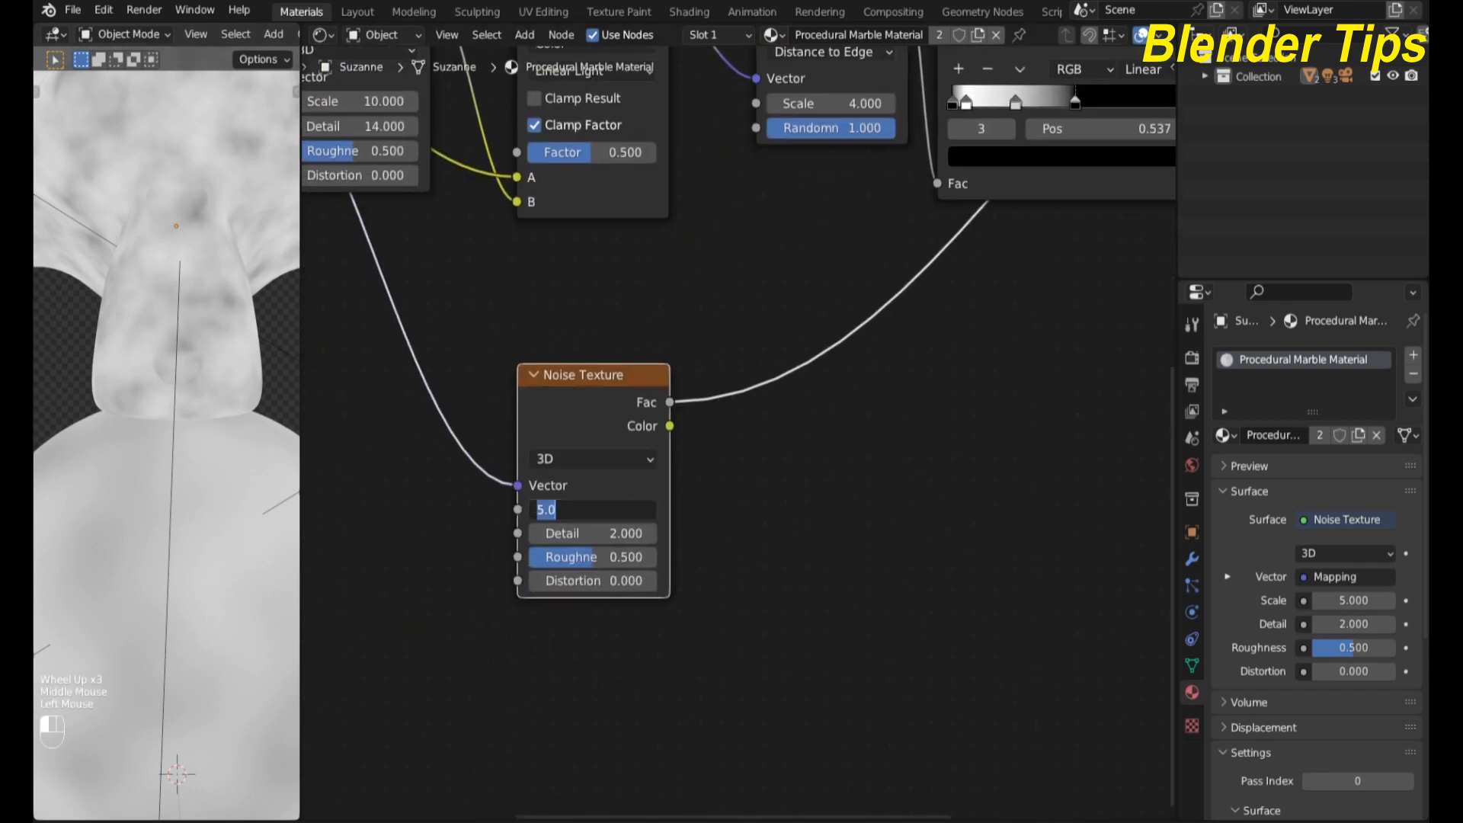
pyautogui.write('12')
pyautogui.press('Return')
pyautogui.click(558, 533)
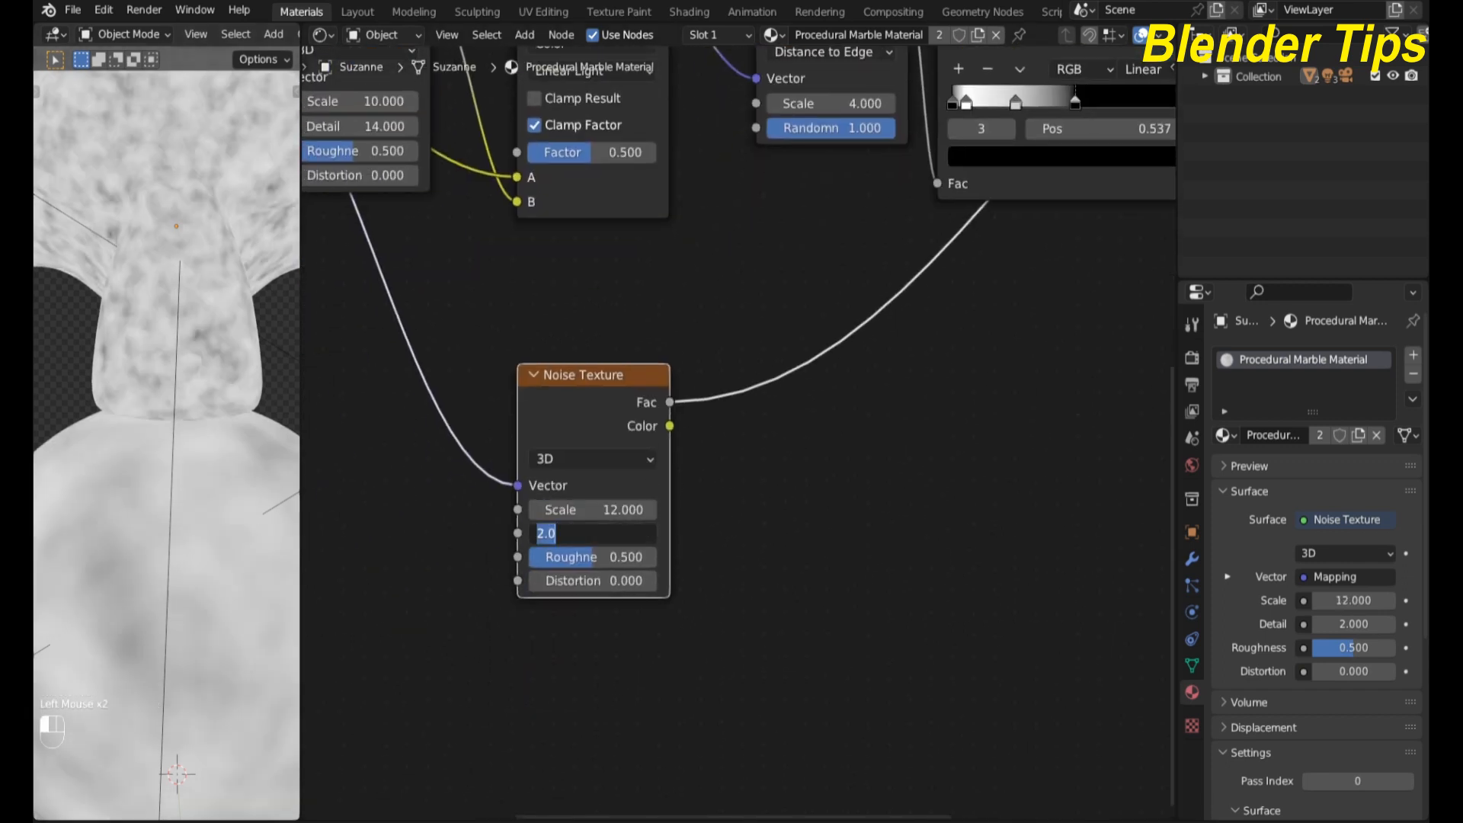
pyautogui.write('14')
pyautogui.press('Return')
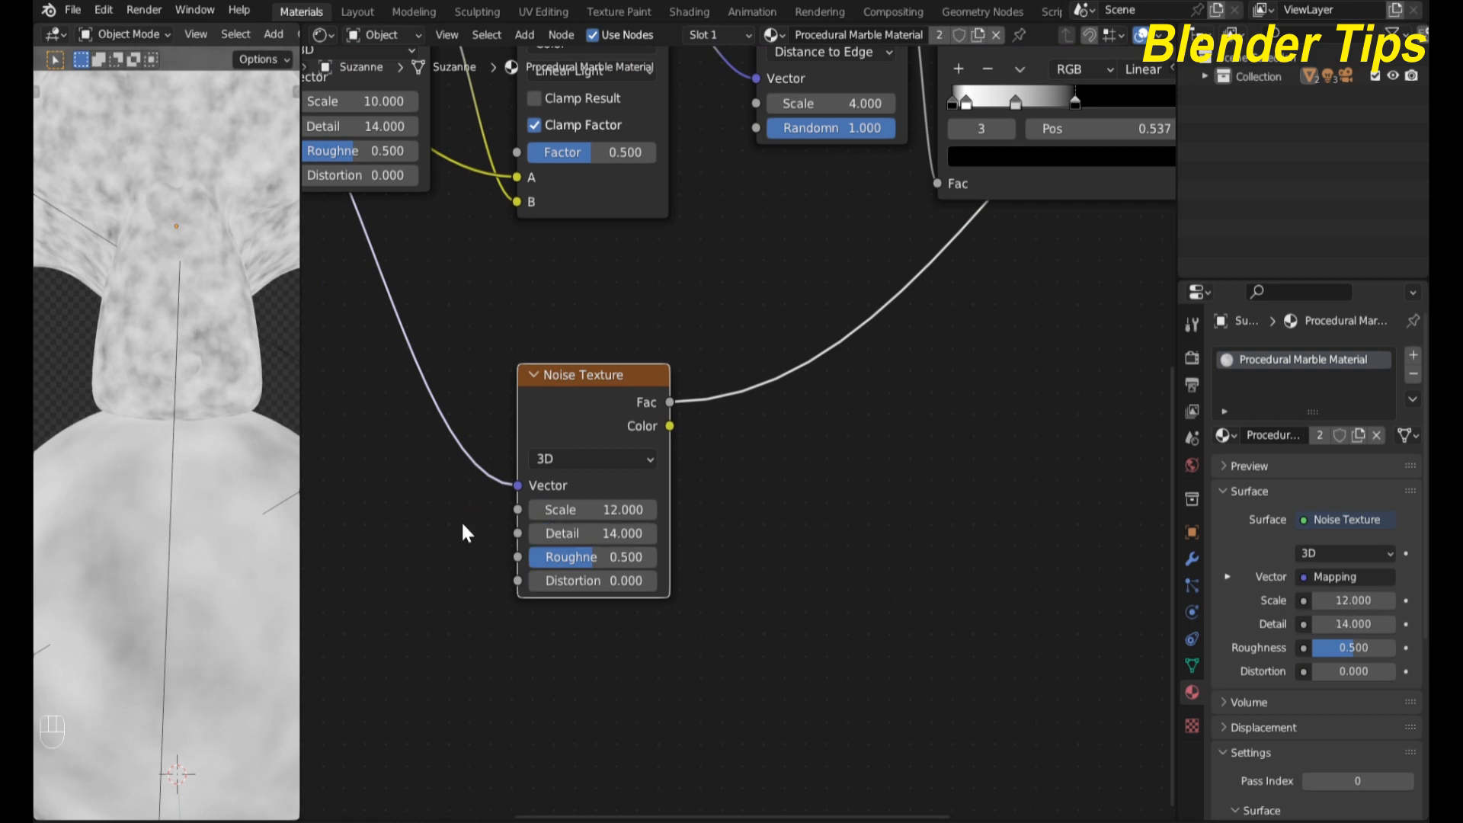
# Step: Set the new Noise Texture's Distortion to 0.4 and check the pattern on the model
pyautogui.click(581, 581)
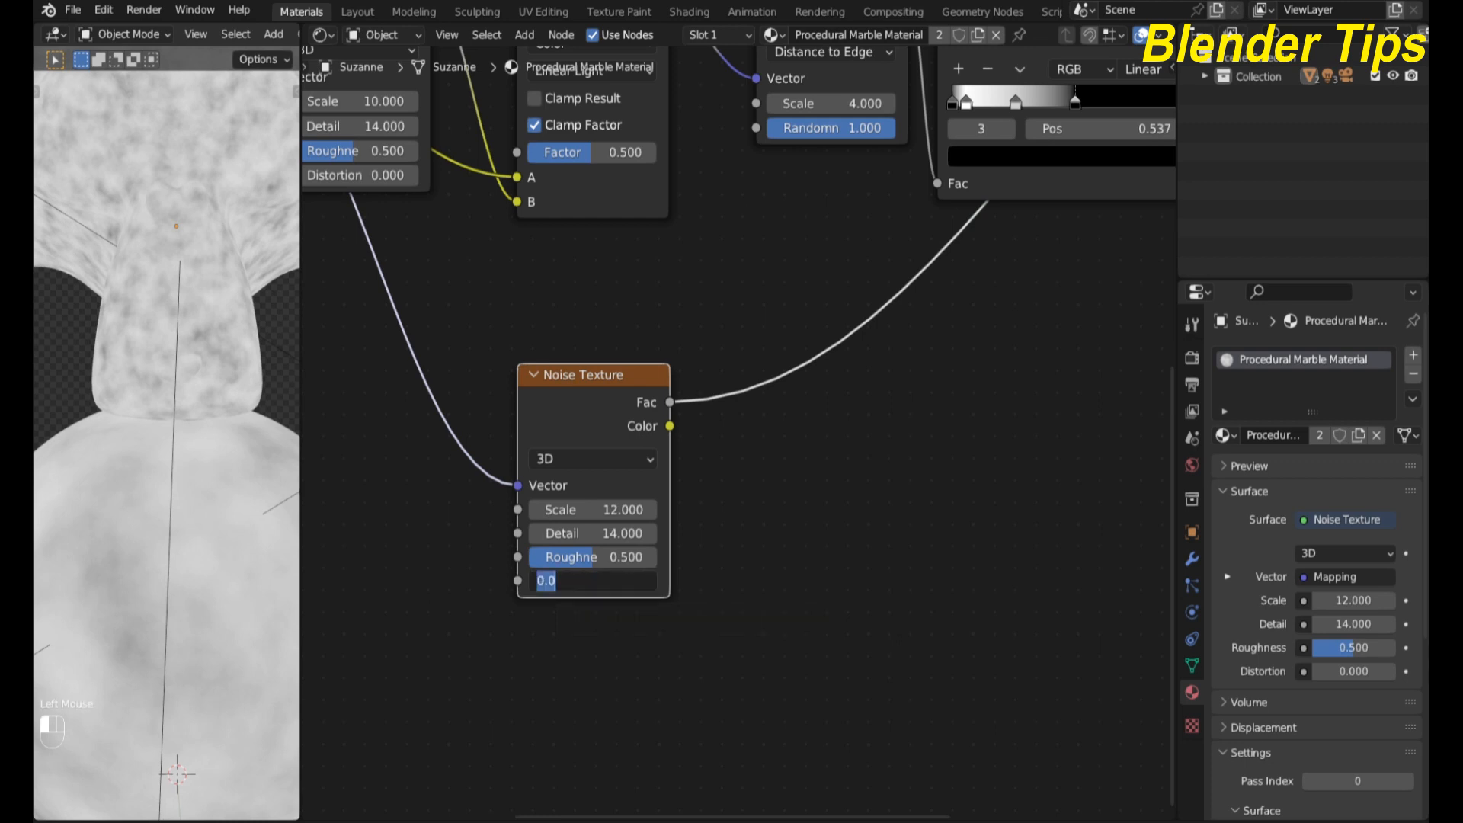
pyautogui.write('.400')
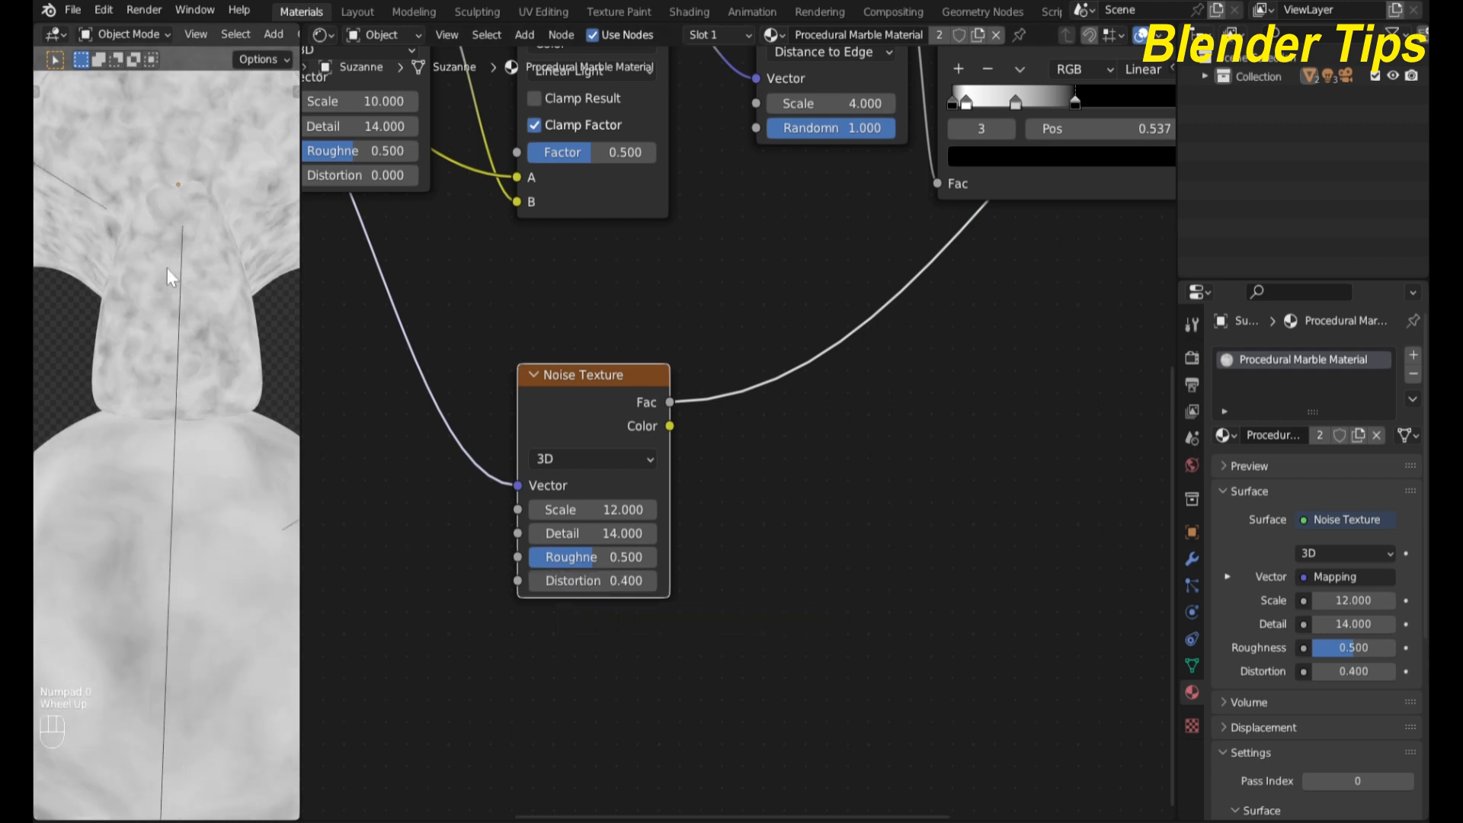
pyautogui.scroll(1, 167, 268)
pyautogui.scroll(-3, 166, 268)
pyautogui.scroll(3, 153, 556)
pyautogui.scroll(-3, 764, 509)
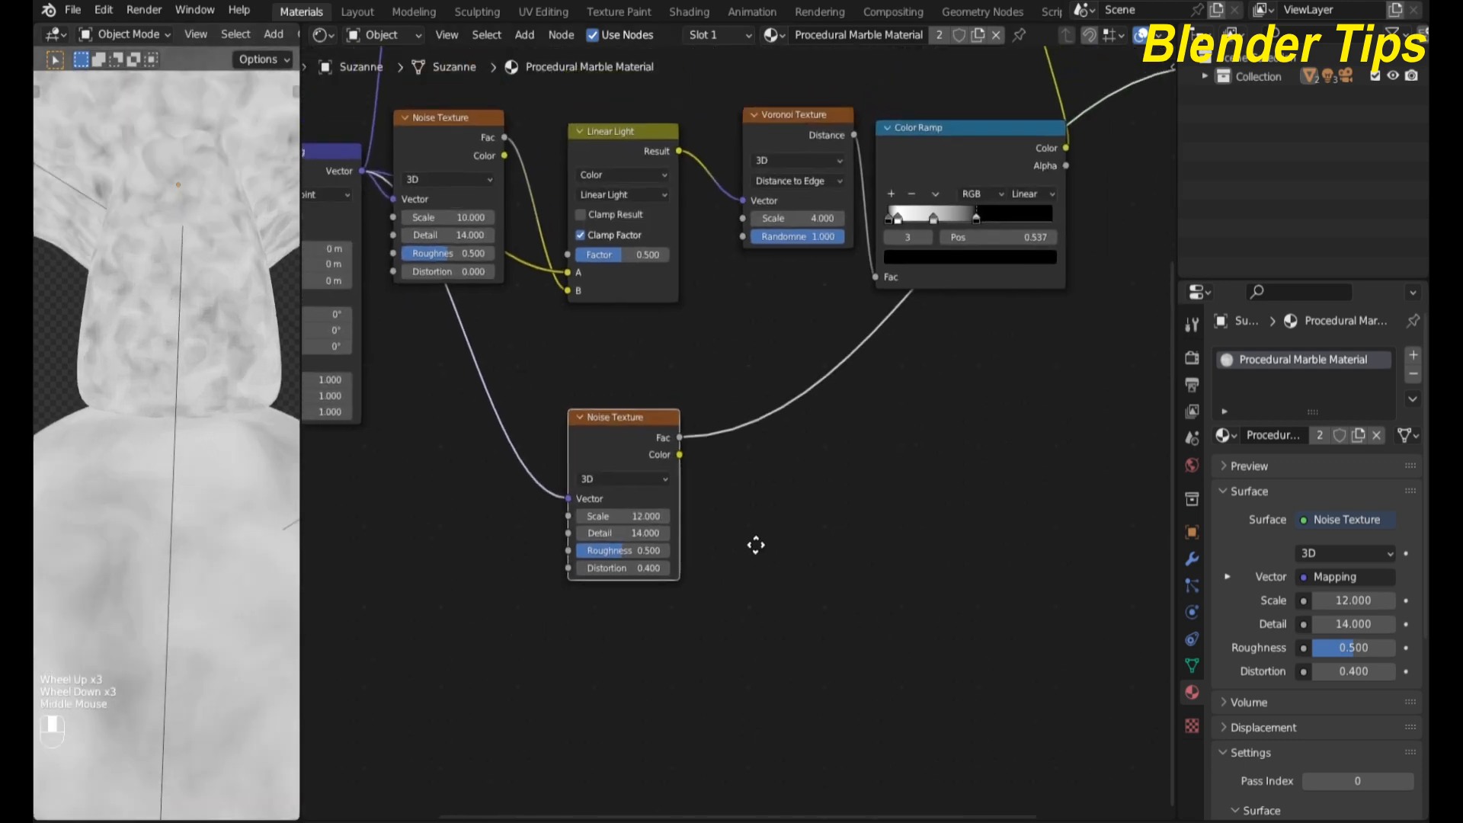
# Step: Duplicate the upper Color Ramp and insert the copy on the link between the new Noise Texture and the Material Output
pyautogui.moveTo(755, 542); pyautogui.dragTo(656, 574, button='middle')
pyautogui.moveTo(516, 479); pyautogui.dragTo(518, 500)
pyautogui.press('Home')
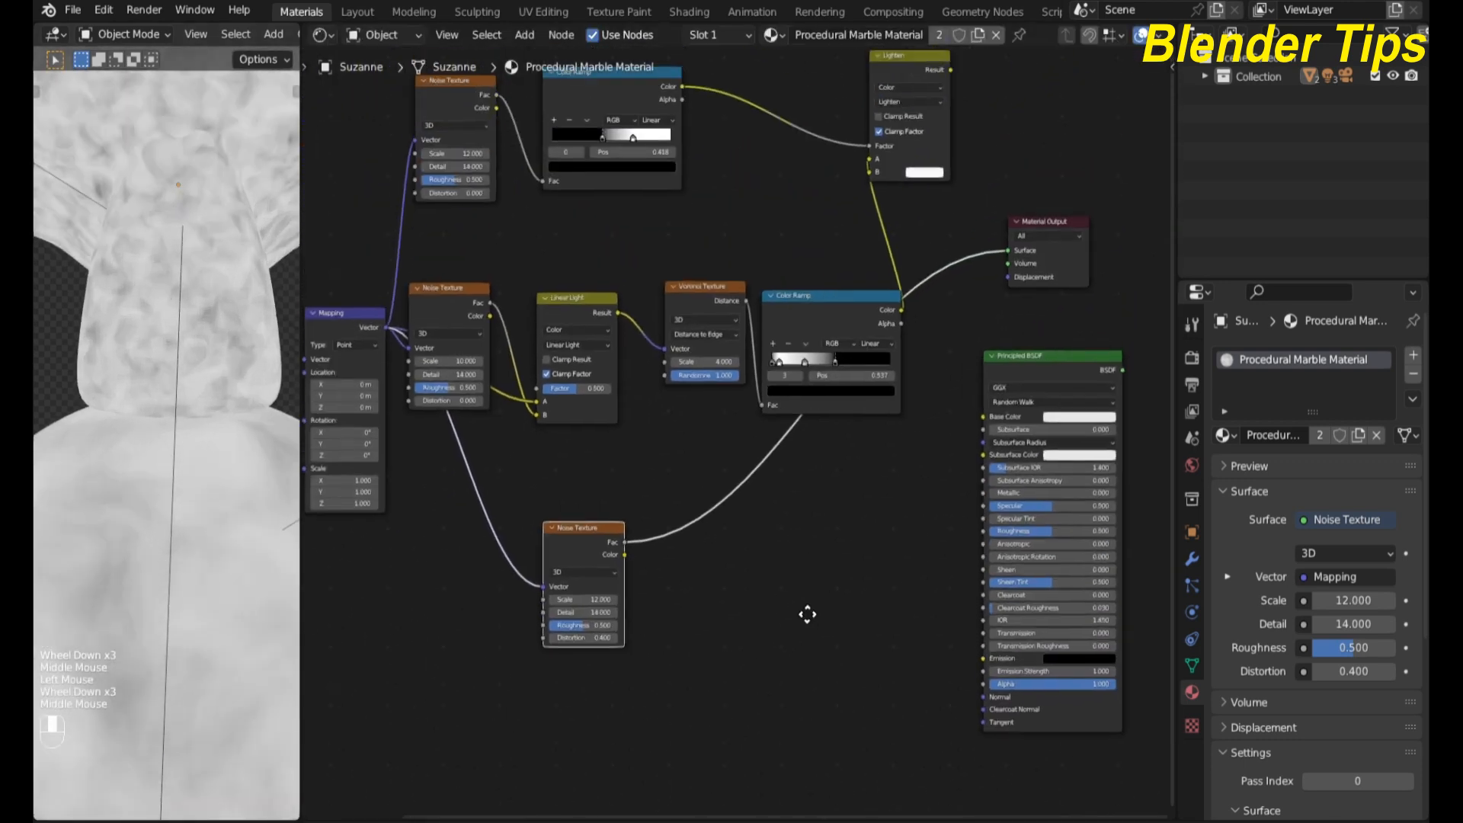
pyautogui.click(610, 101)
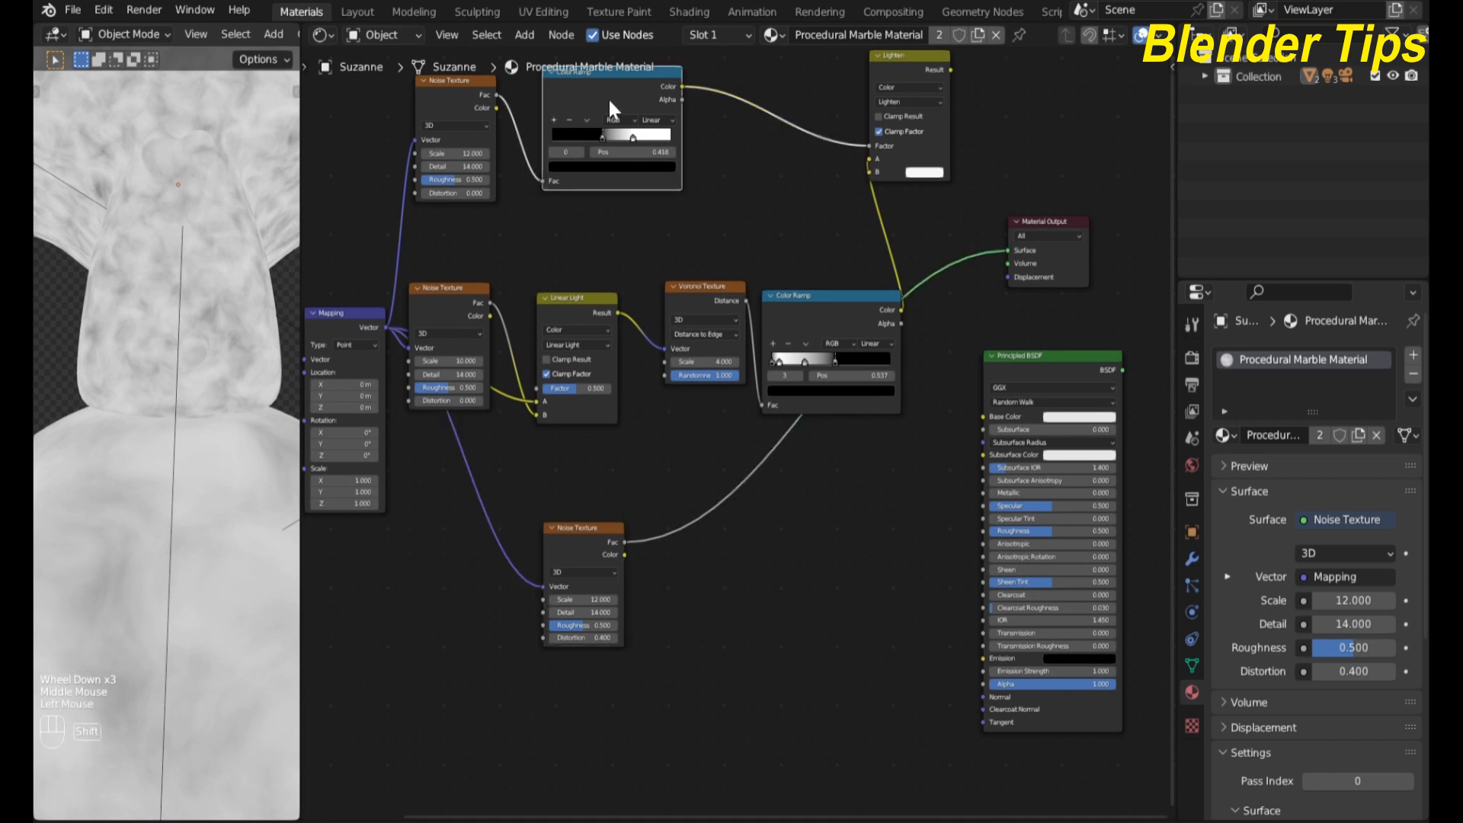
pyautogui.hotkey('shift', 'd')
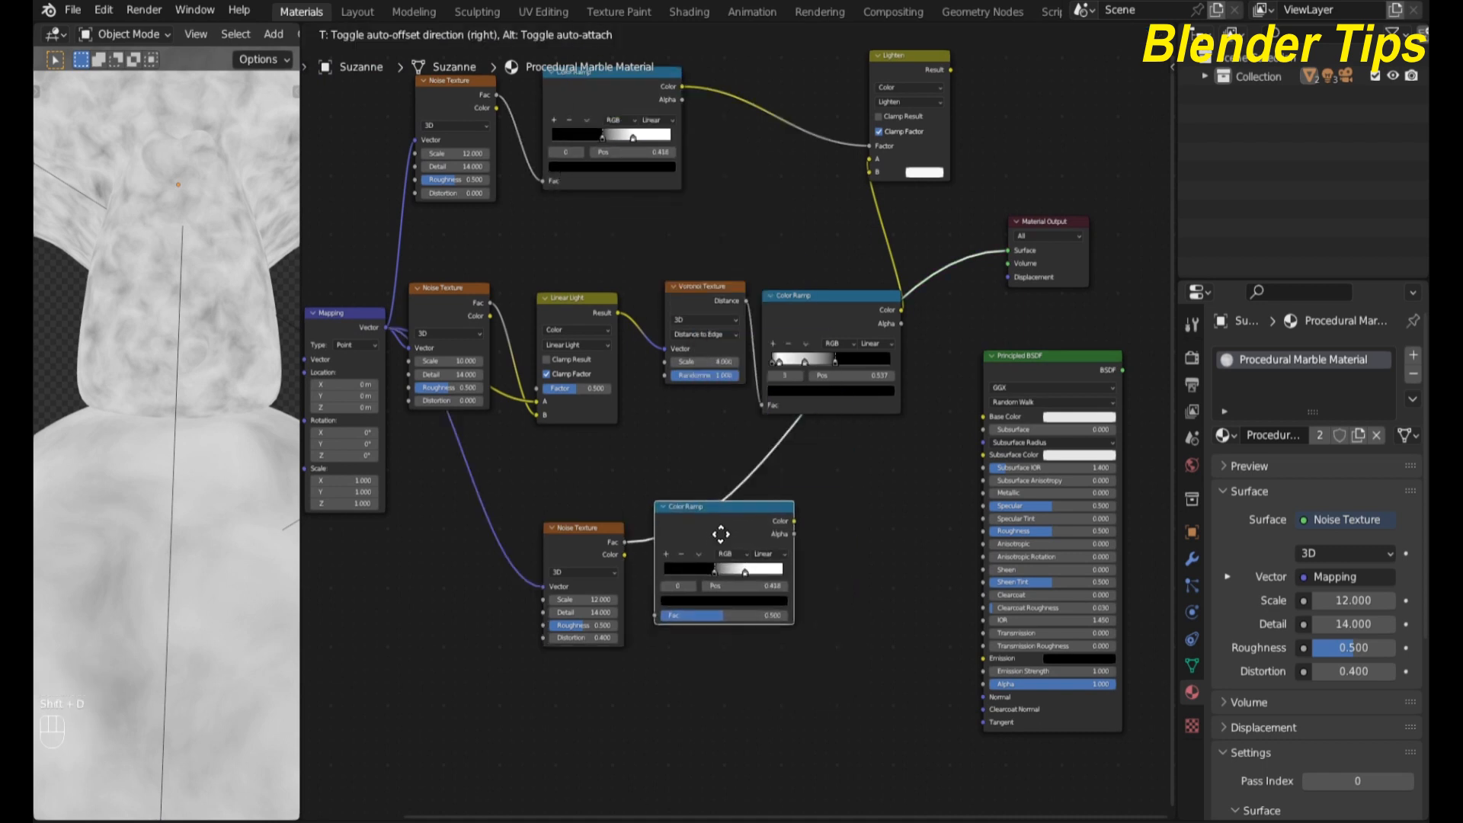
pyautogui.click(721, 535)
# Step: Reset the duplicated Color Ramp's gradient to its default black-to-white stops
pyautogui.scroll(2, 793, 697)
pyautogui.moveTo(923, 618); pyautogui.dragTo(900, 479, button='middle')
pyautogui.click(709, 415)
pyautogui.press('BackSpace')
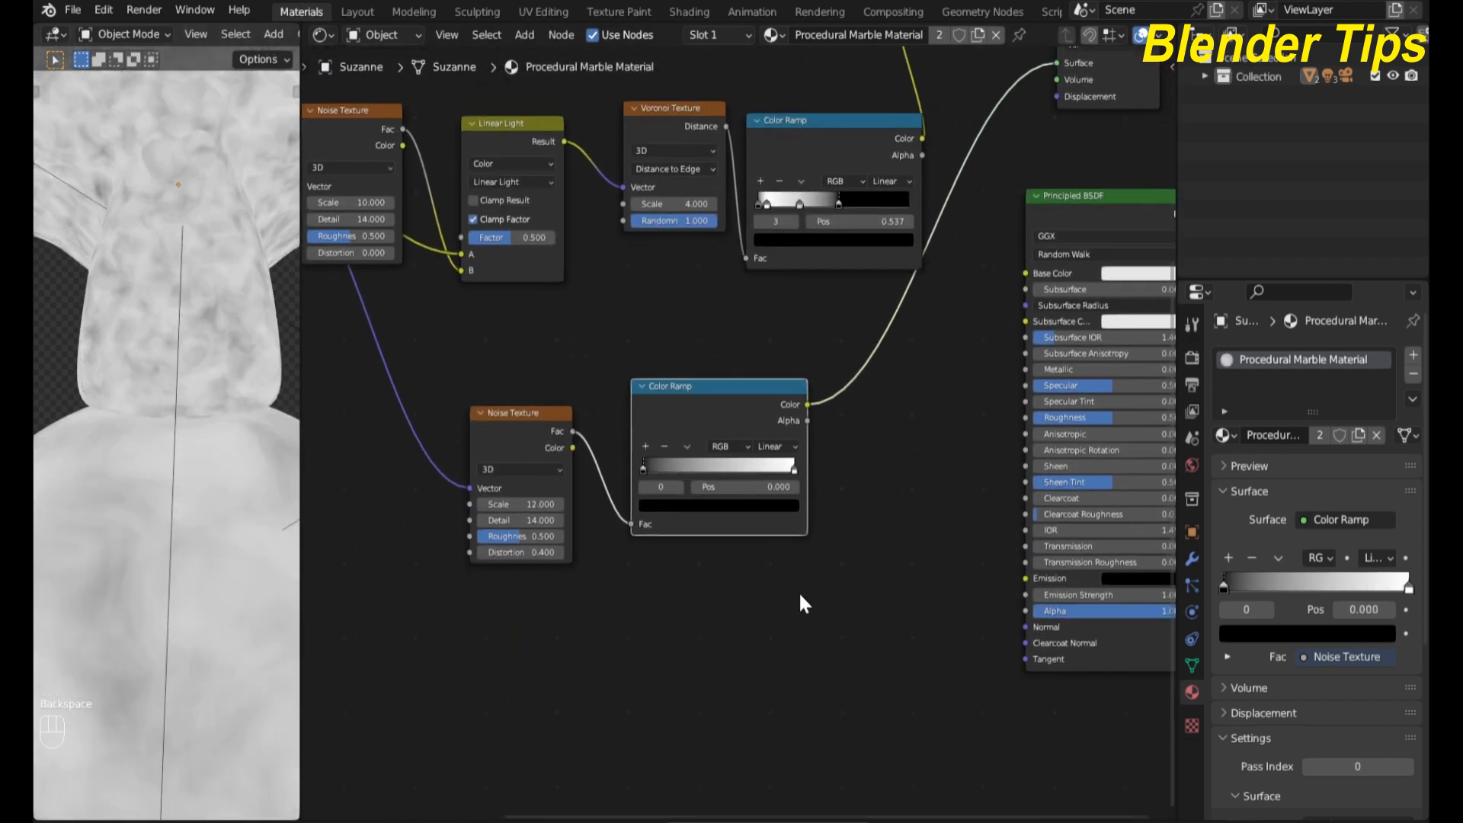
# Step: Brighten the black stop of the reset Color Ramp to a mid gray
pyautogui.scroll(4, 614, 614)
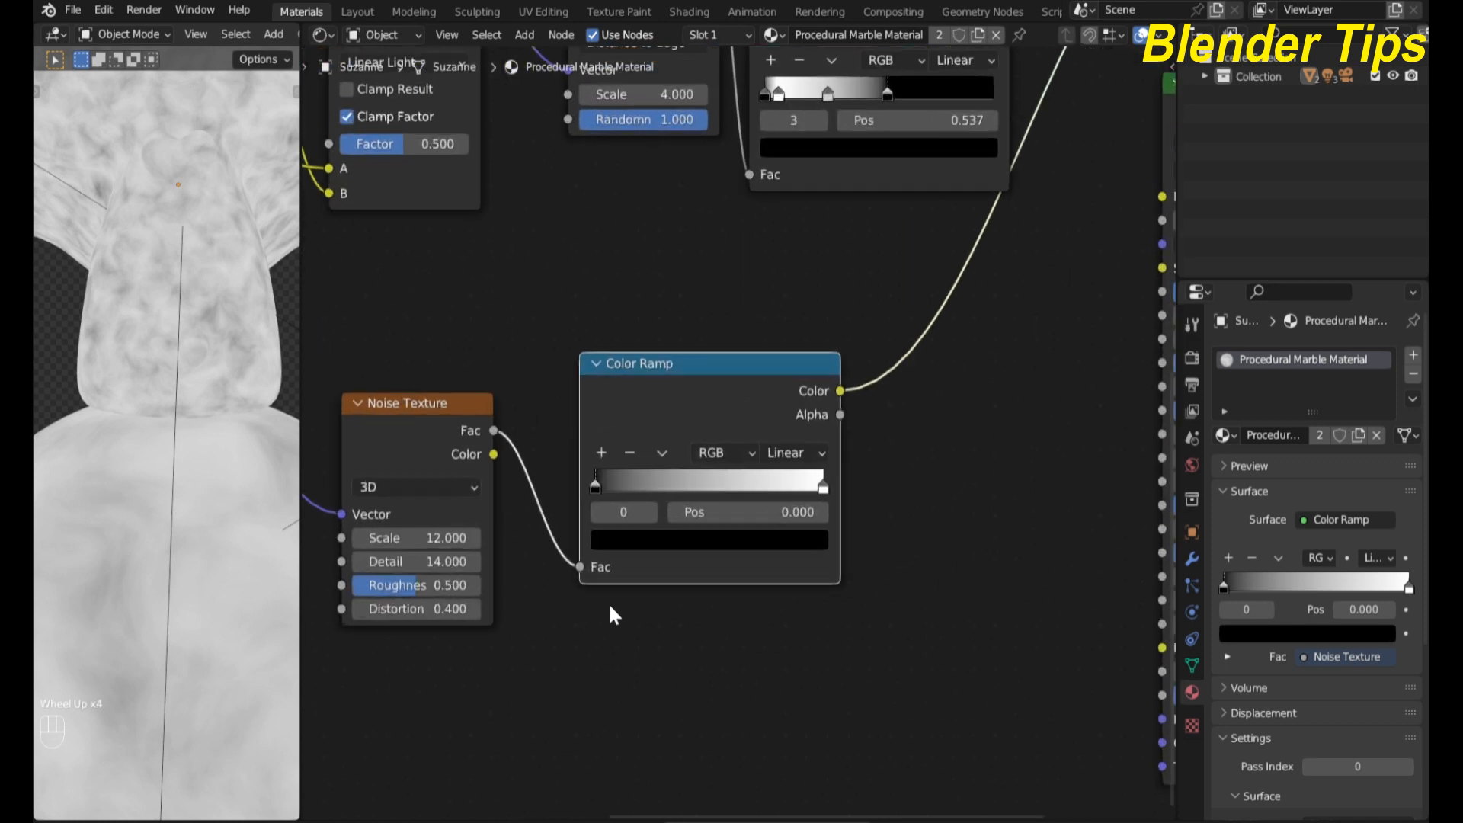
pyautogui.click(594, 487)
pyautogui.click(611, 538)
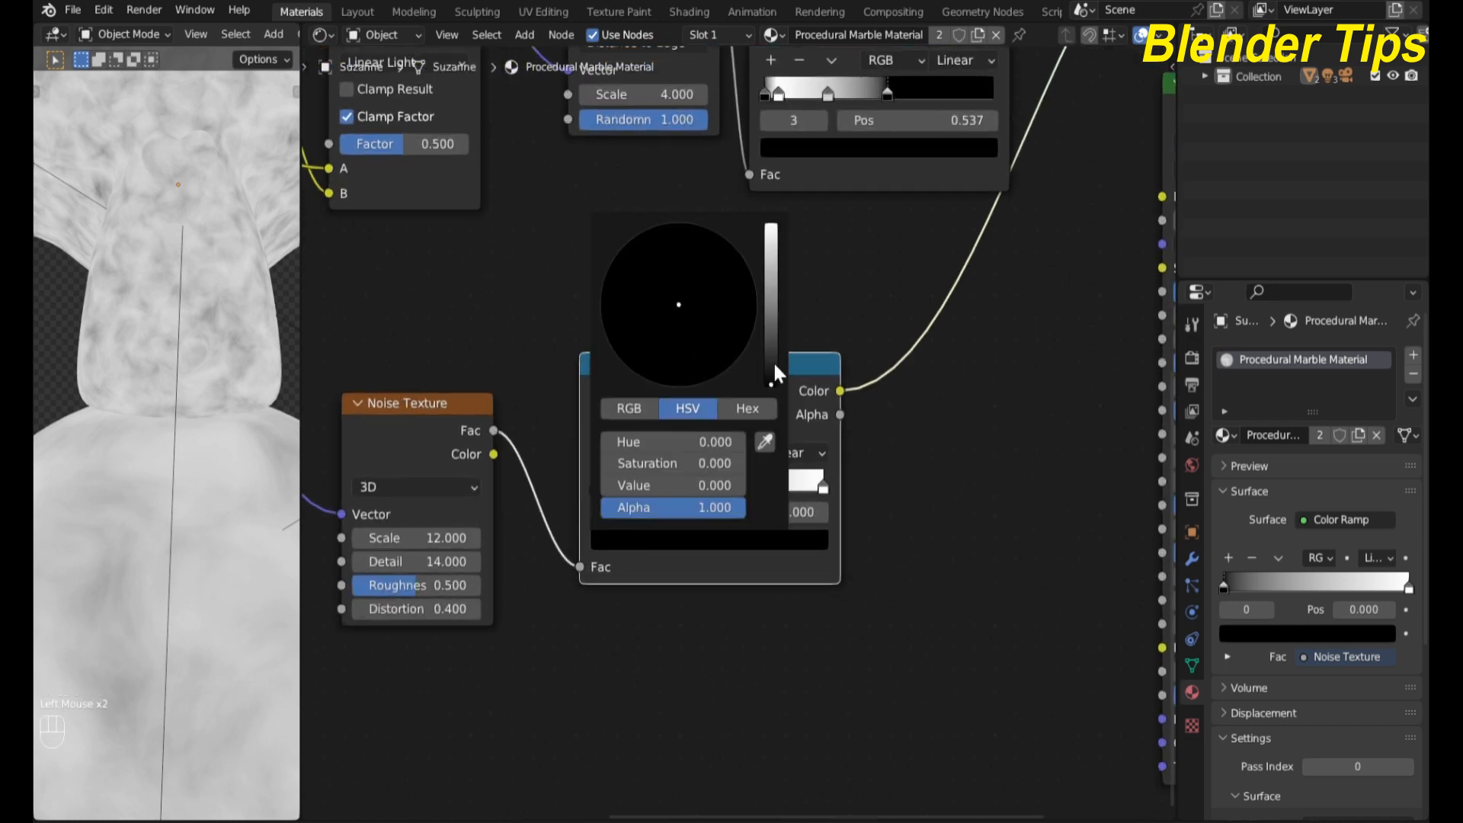
pyautogui.moveTo(774, 365); pyautogui.dragTo(771, 303)
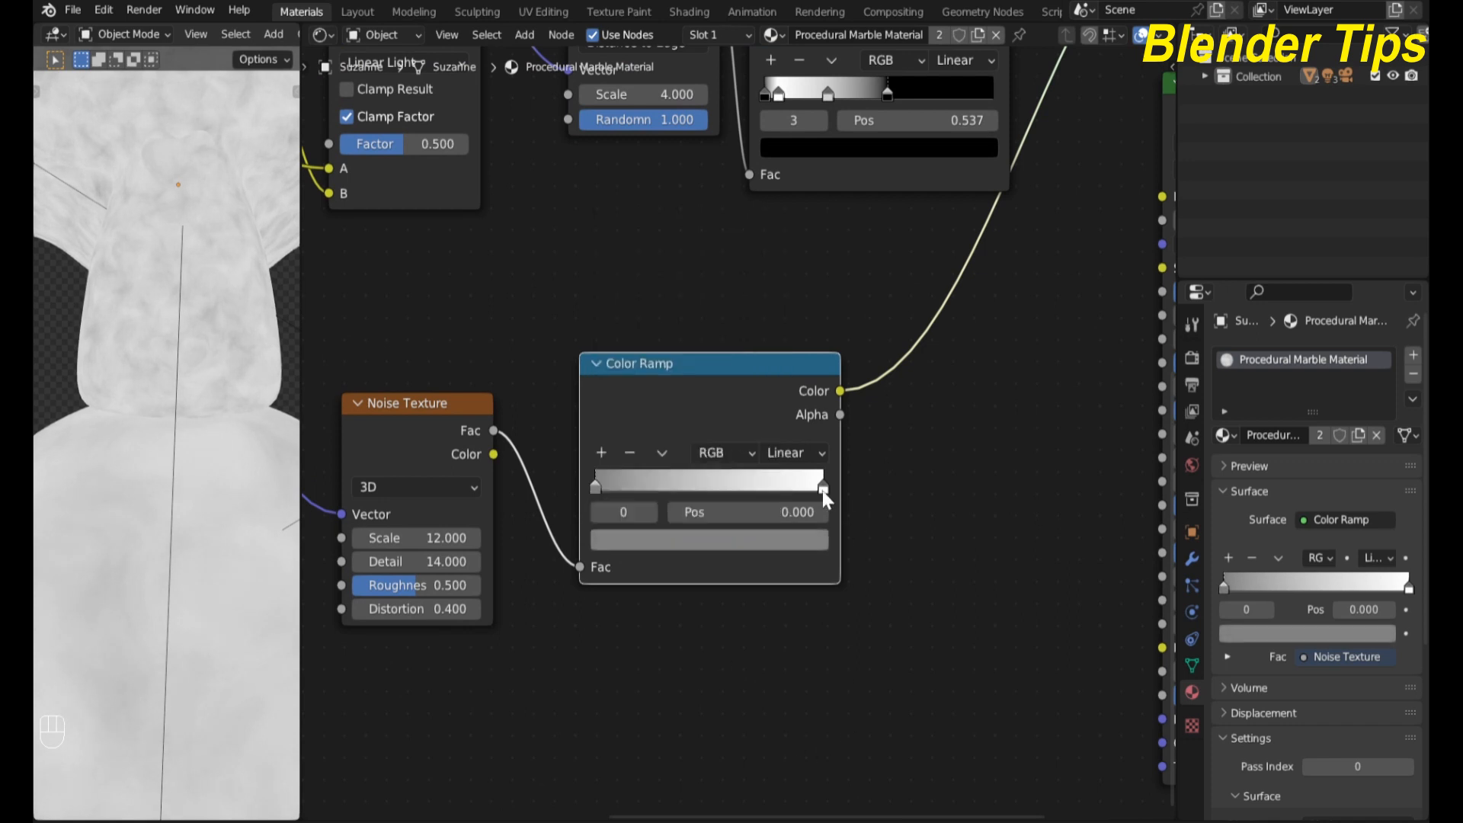
# Step: Move the white stop of the new Color Ramp to position 0.586 and check the softened noise on the model
pyautogui.moveTo(822, 491); pyautogui.dragTo(728, 487)
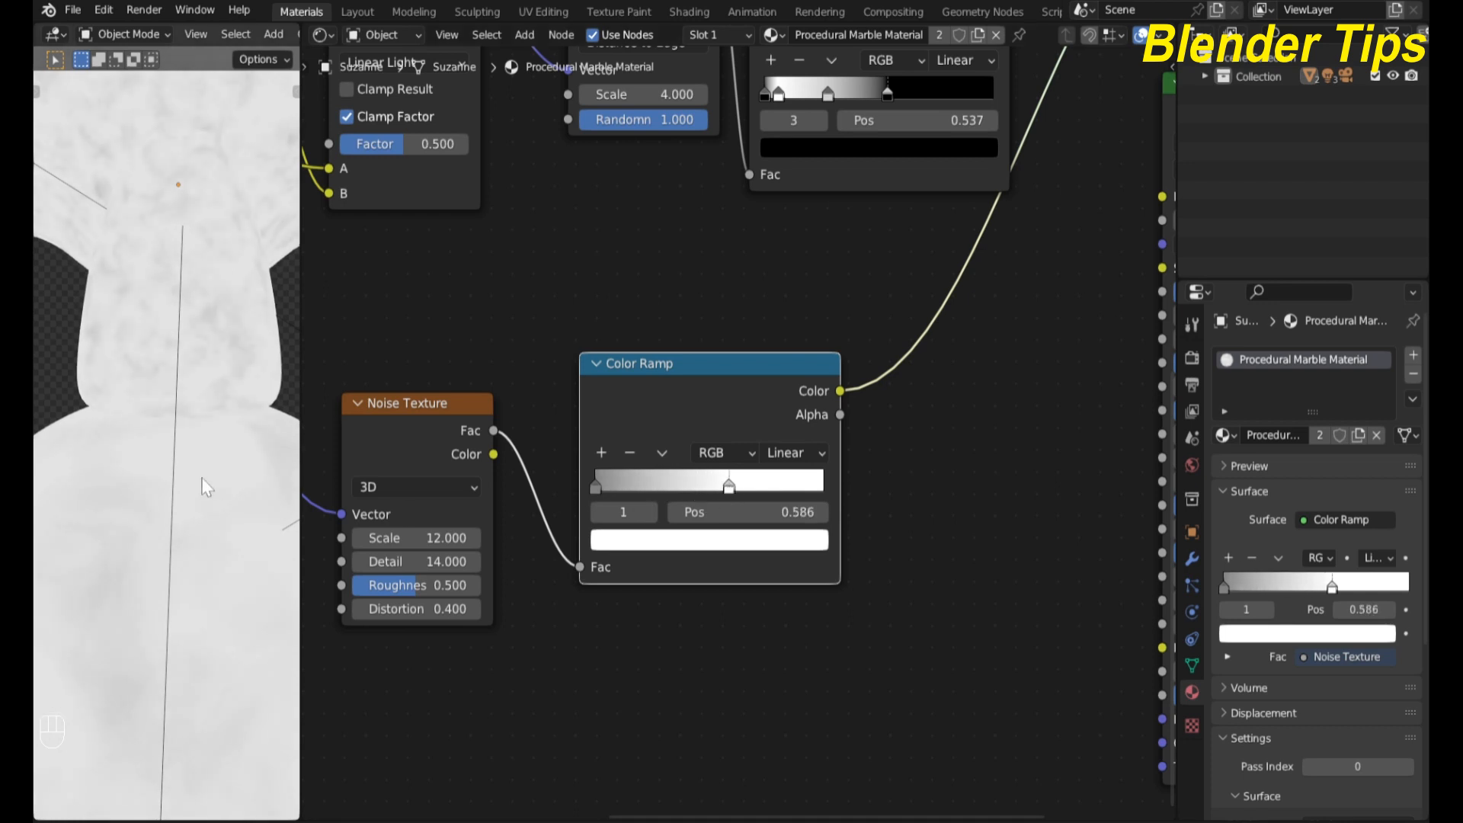
pyautogui.scroll(-2, 179, 296)
pyautogui.scroll(4, 178, 518)
pyautogui.scroll(-3, 179, 518)
pyautogui.scroll(-7, 891, 510)
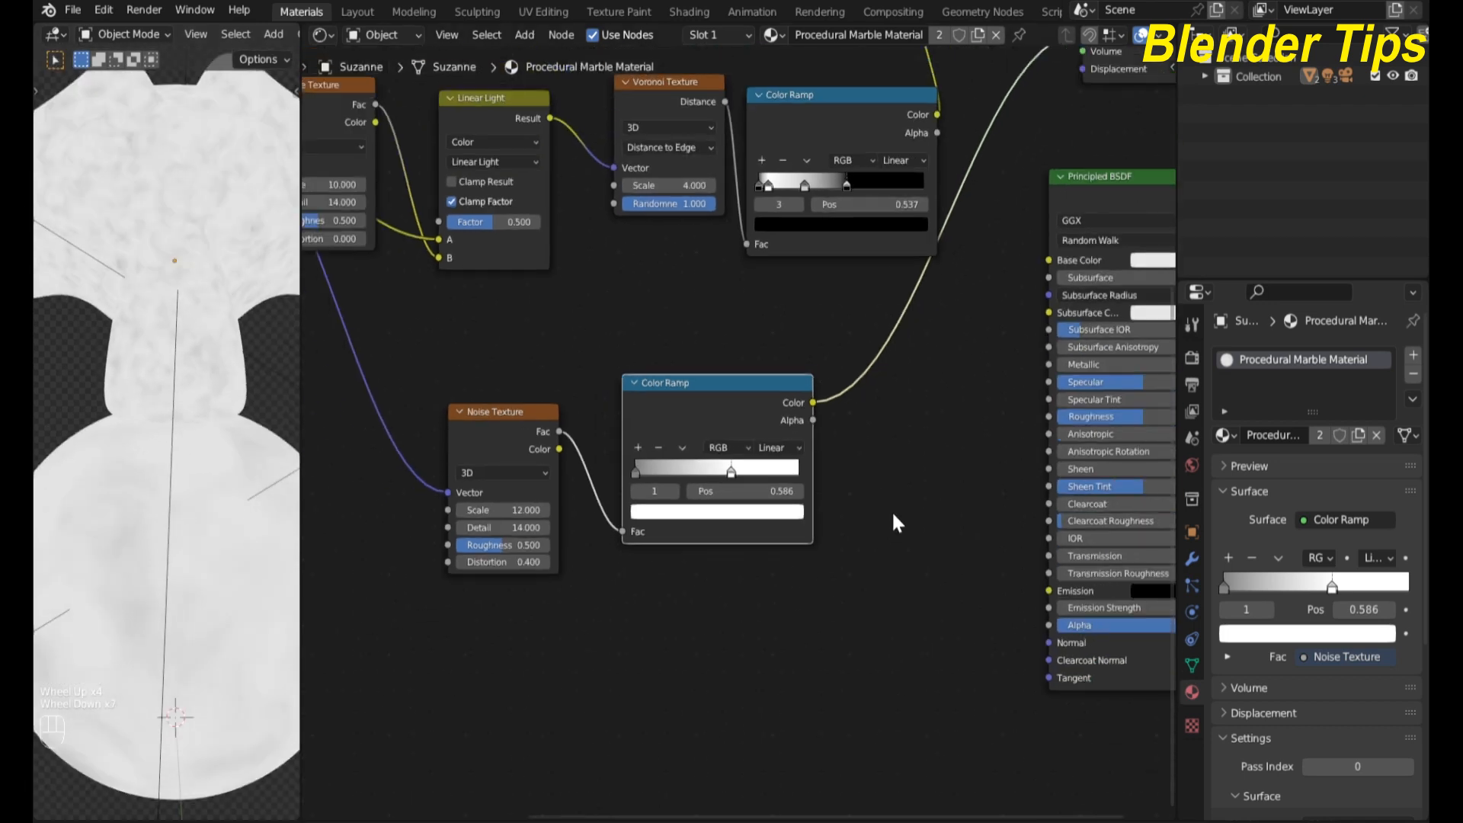
# Step: Duplicate the Lighten node beside the original, and move the Principled BSDF and Material Output nodes away to make room
pyautogui.moveTo(892, 510); pyautogui.dragTo(734, 684, button='middle')
pyautogui.scroll(-1, 728, 669)
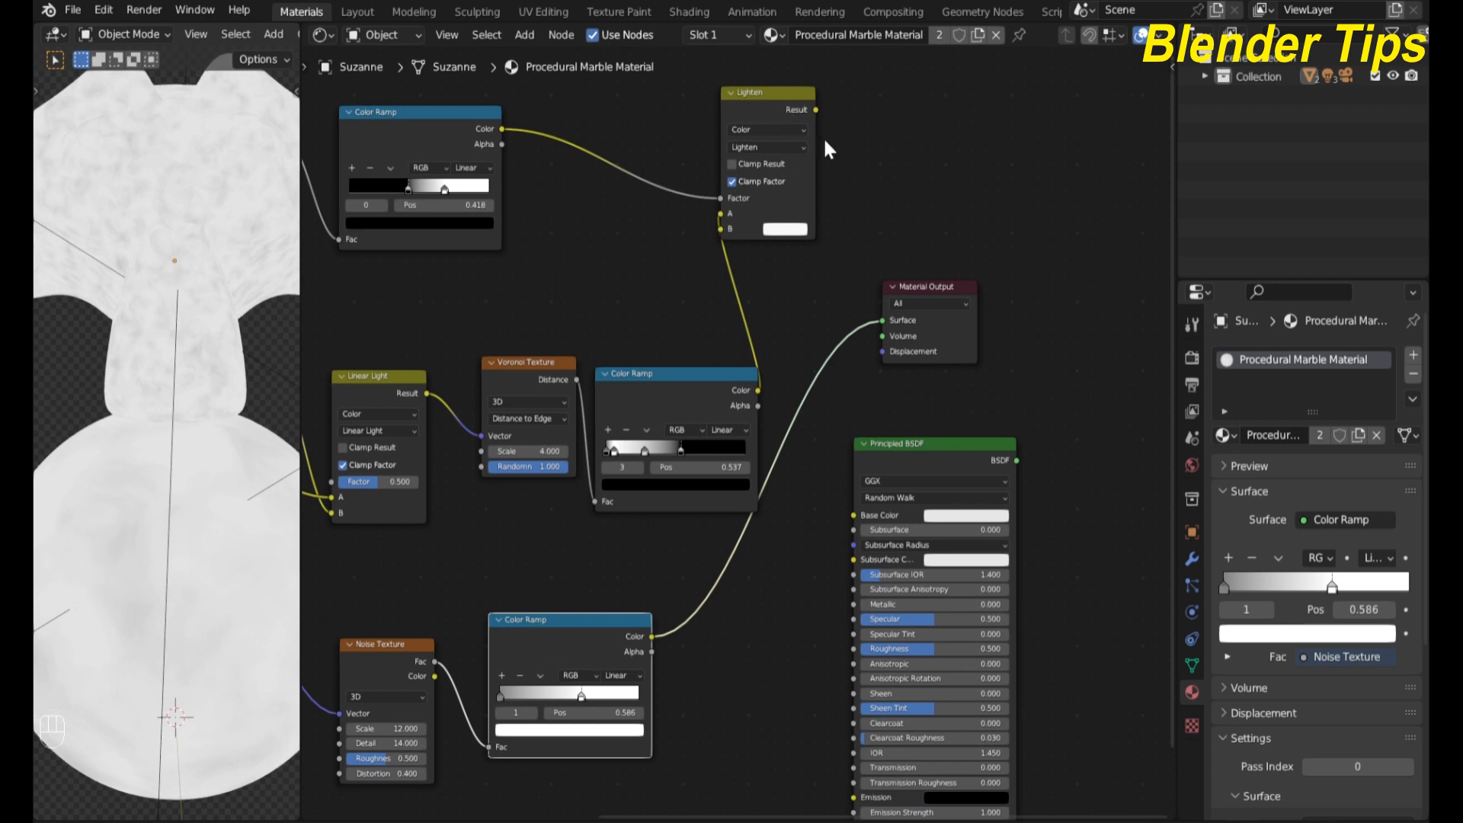
pyautogui.scroll(2, 858, 186)
pyautogui.moveTo(861, 191); pyautogui.dragTo(787, 311, button='middle')
pyautogui.scroll(-2, 808, 294)
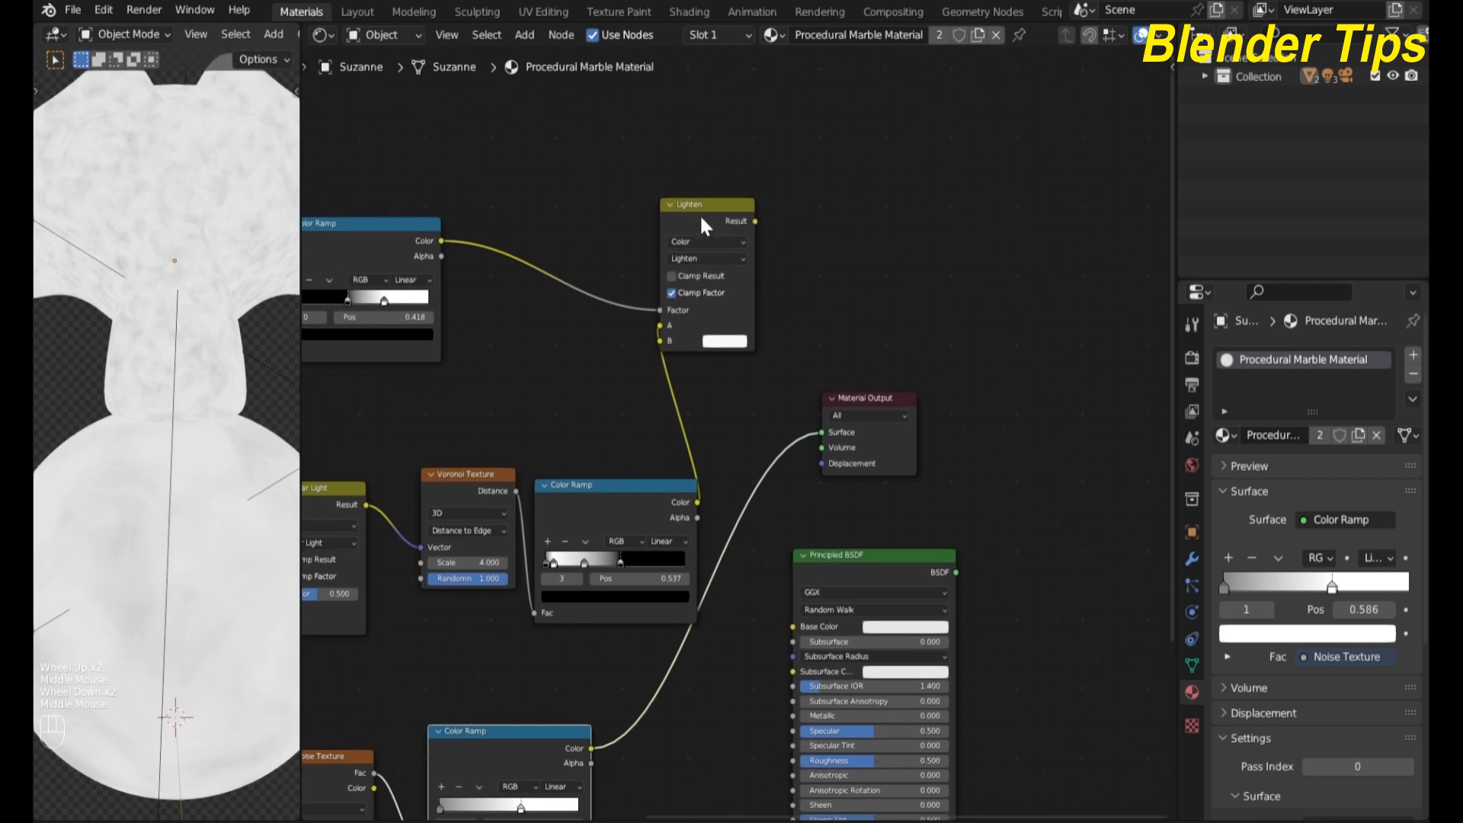
pyautogui.click(701, 216)
pyautogui.hotkey('shift', 'd')
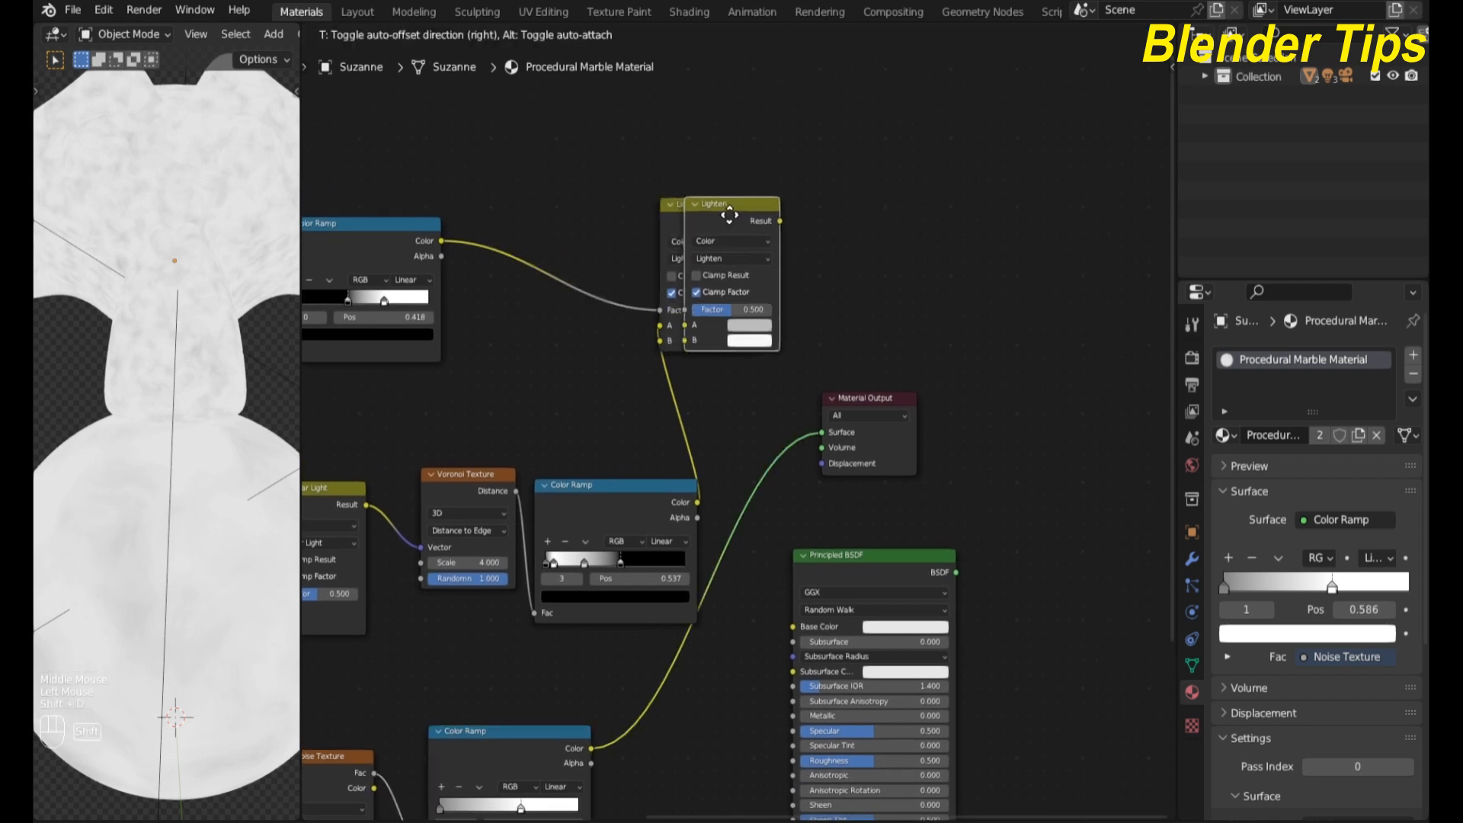
pyautogui.click(820, 216)
pyautogui.moveTo(895, 553); pyautogui.dragTo(1148, 600)
pyautogui.moveTo(925, 396); pyautogui.dragTo(1088, 414)
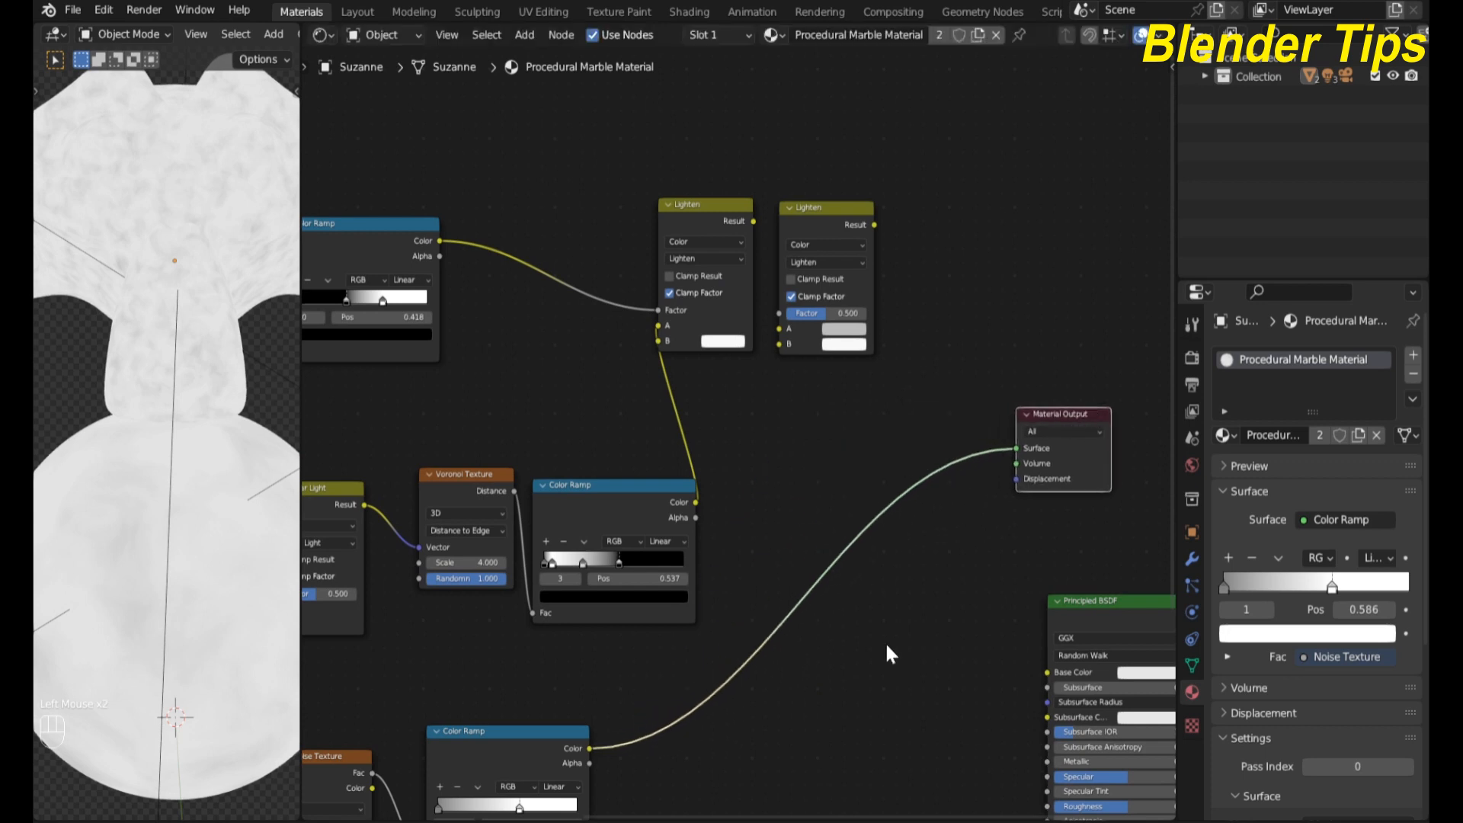
# Step: Connect the lowest Color Ramp's Color output to the duplicated Lighten node's A input
pyautogui.moveTo(885, 642); pyautogui.dragTo(873, 482, button='middle')
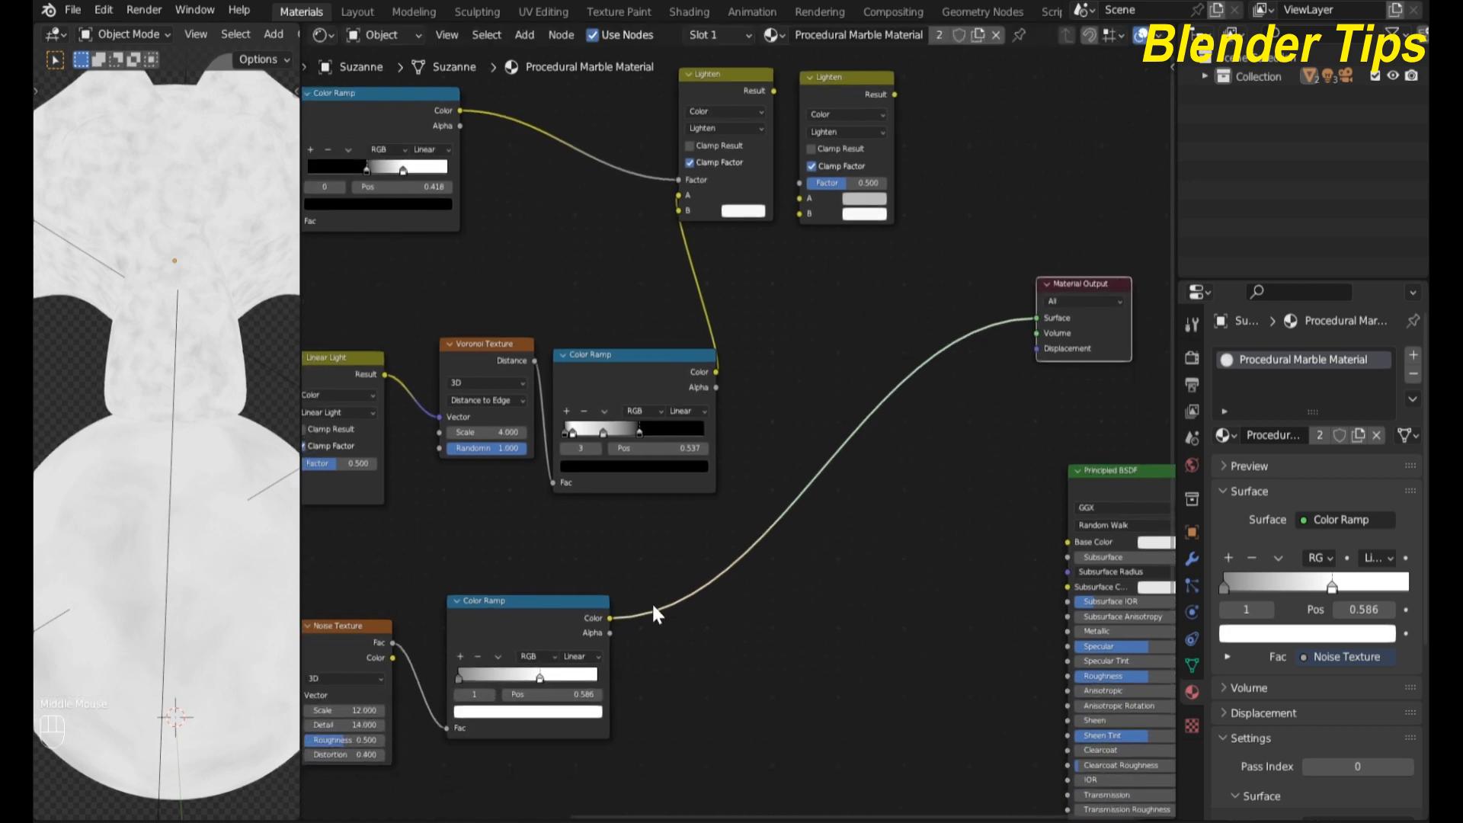
pyautogui.moveTo(610, 618); pyautogui.dragTo(806, 202)
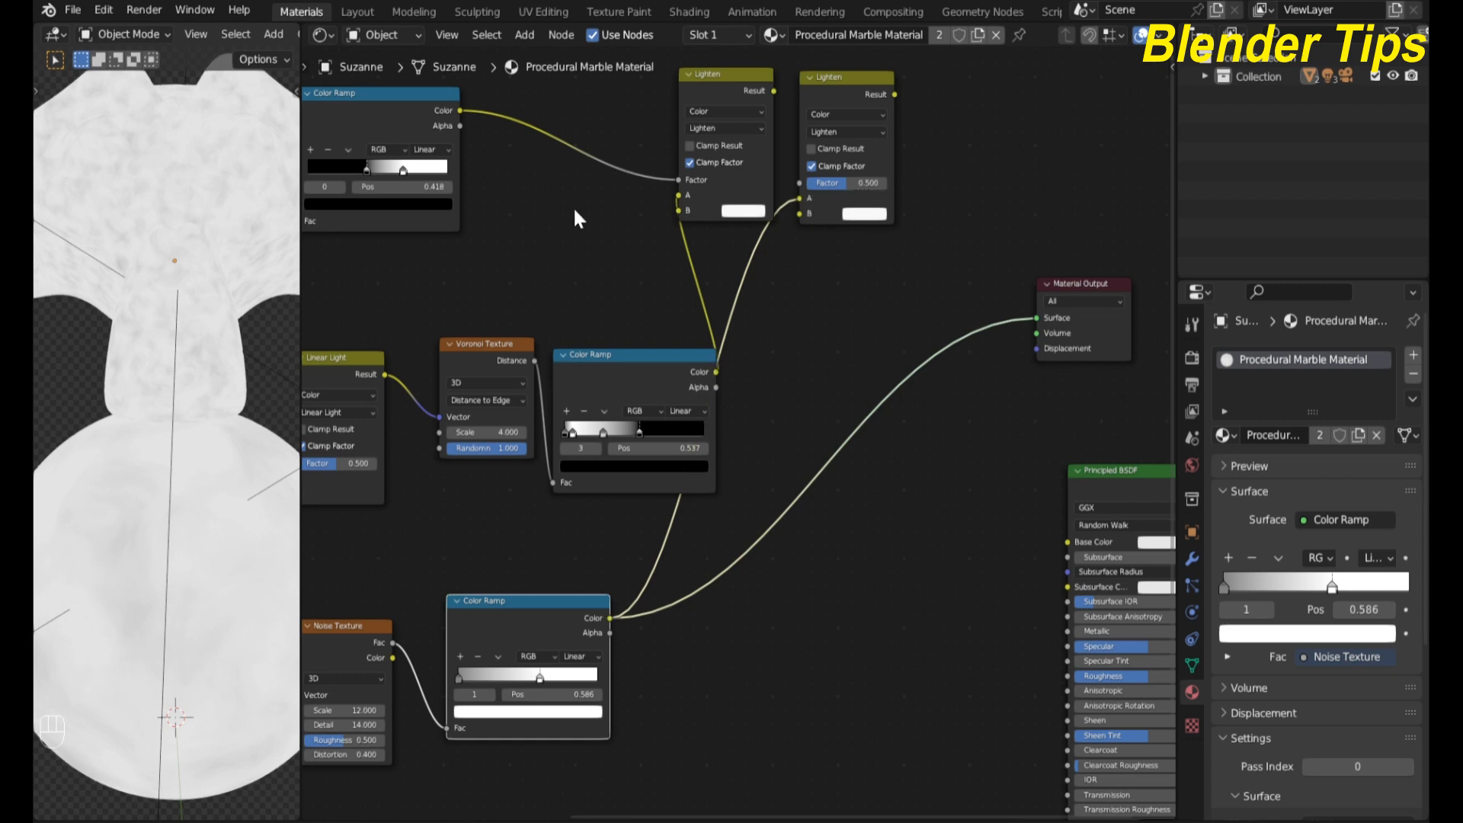
pyautogui.moveTo(867, 300); pyautogui.dragTo(849, 370, button='middle')
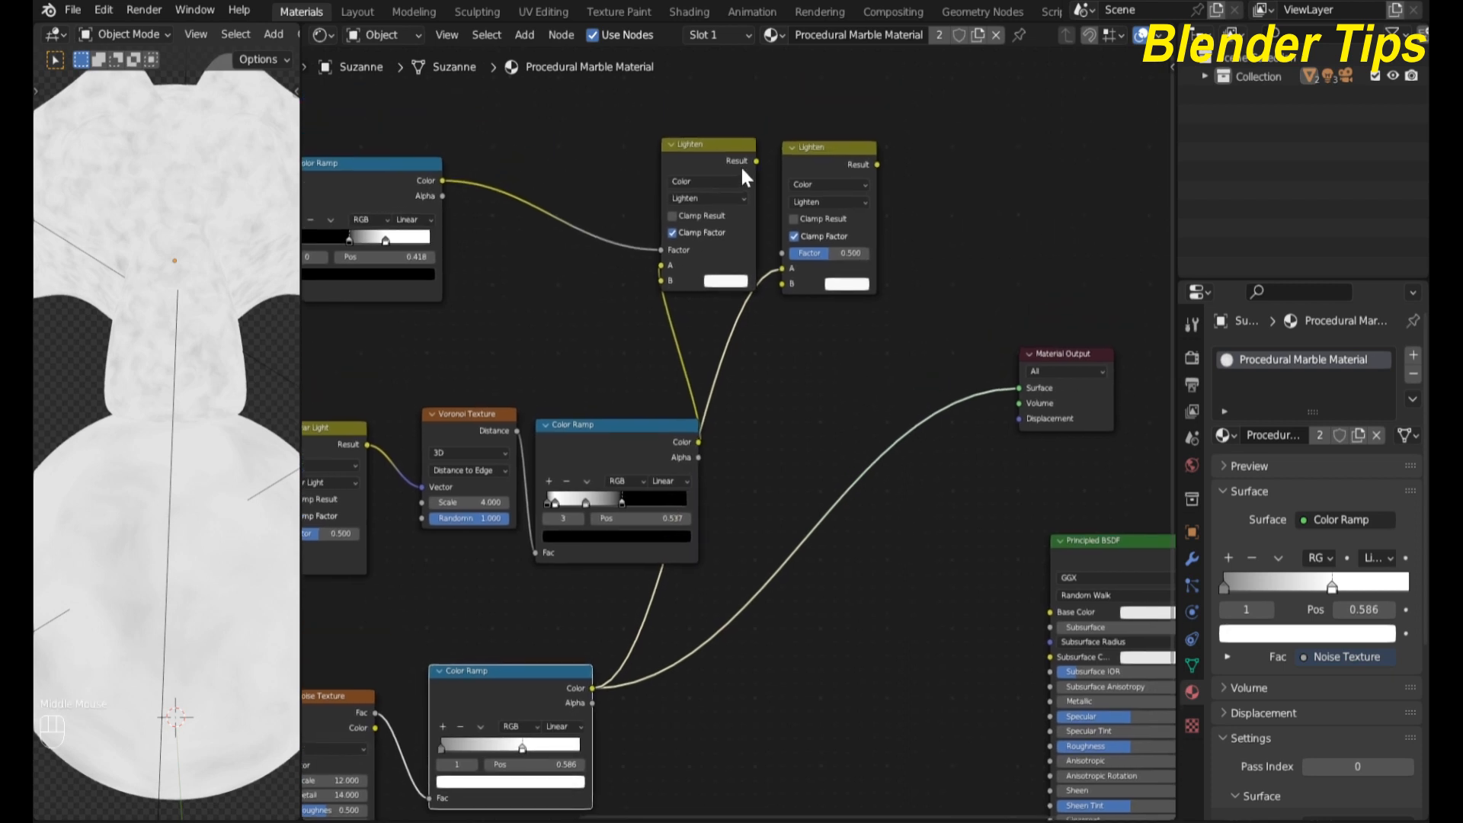
# Step: Connect the first Lighten node's Result to the duplicated Lighten node's B input, and preview the duplicate through the Material Output
pyautogui.moveTo(757, 161); pyautogui.dragTo(785, 283)
pyautogui.scroll(2, 791, 291)
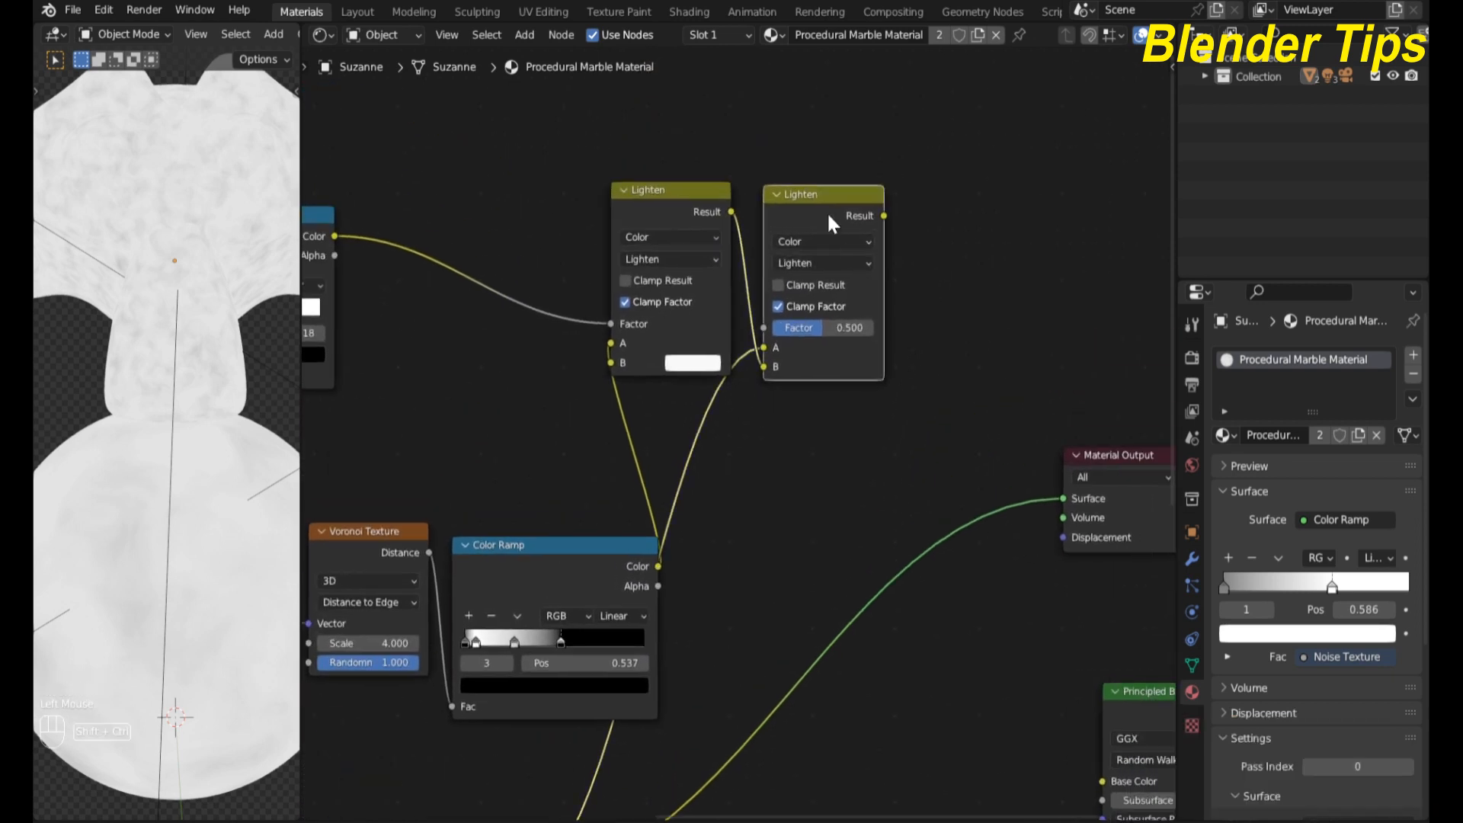
pyautogui.keyDown('ctrl'); pyautogui.keyDown('shift'); pyautogui.click(829, 223); pyautogui.keyUp('shift'); pyautogui.keyUp('ctrl')
pyautogui.scroll(-1, 834, 450)
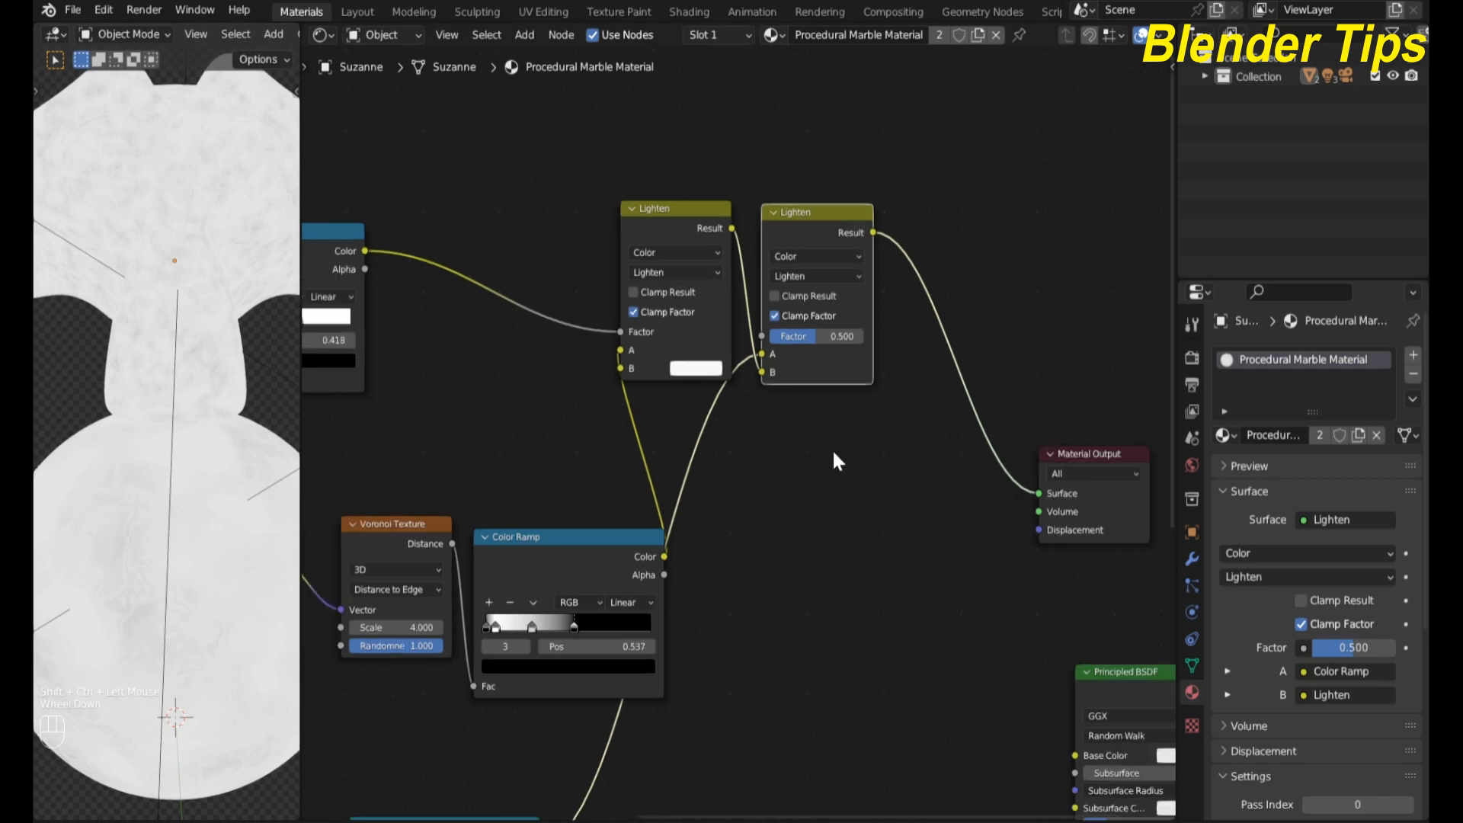
pyautogui.scroll(3, 832, 451)
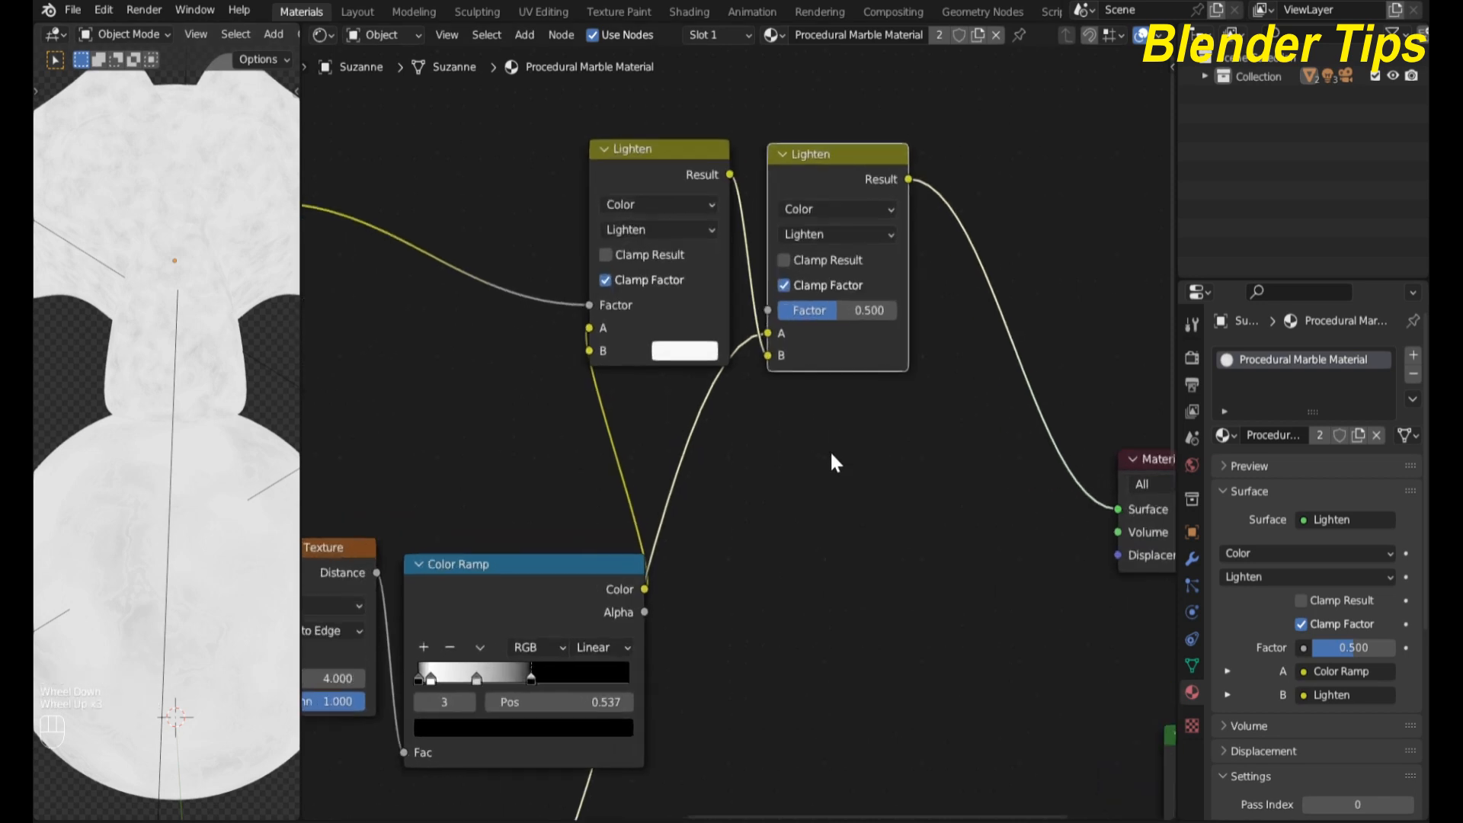
pyautogui.scroll(1, 832, 461)
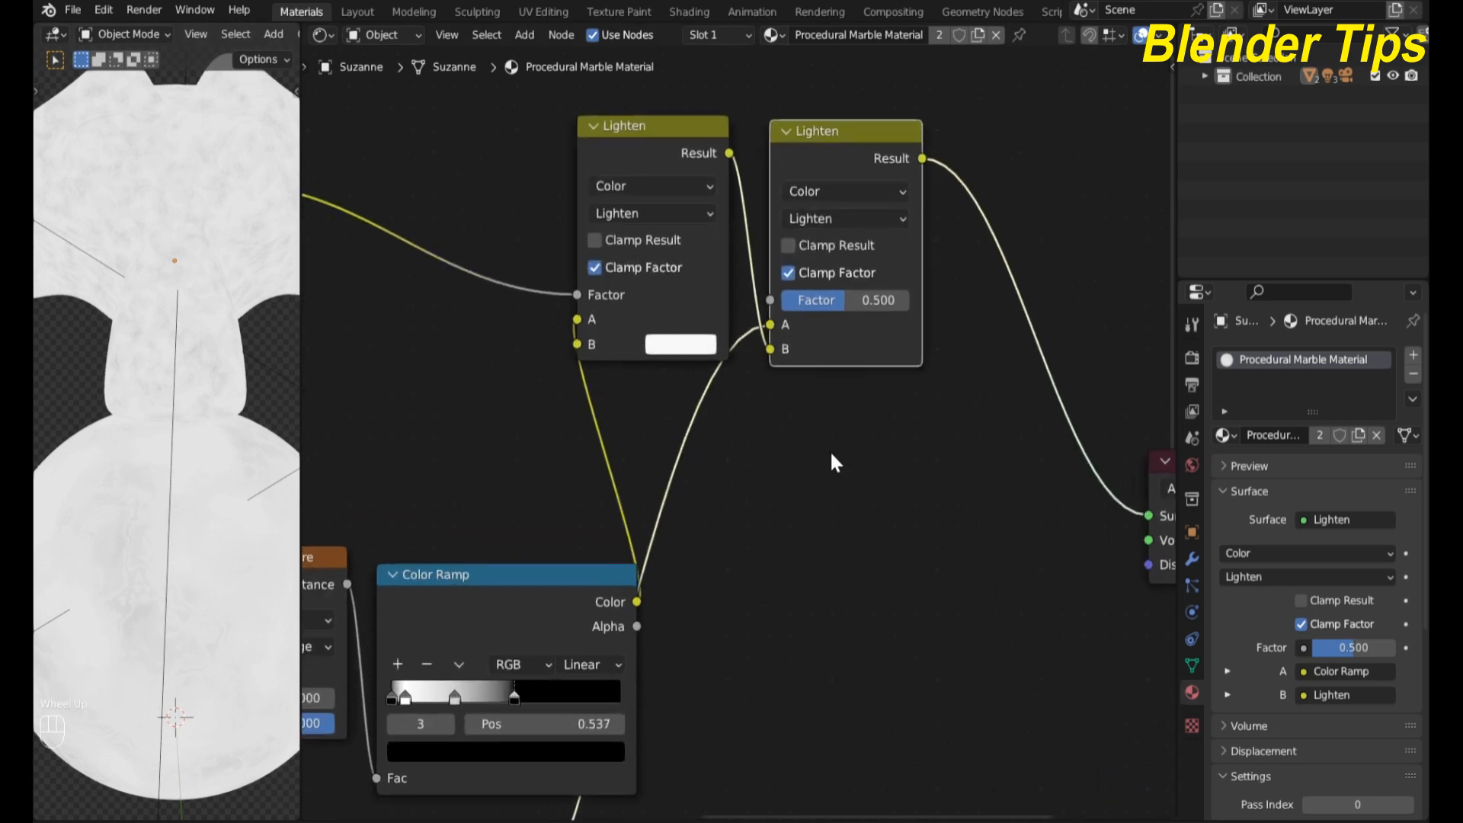
# Step: Change the duplicated Lighten node's blending mode to Darken and check the result on the model
pyautogui.click(850, 221)
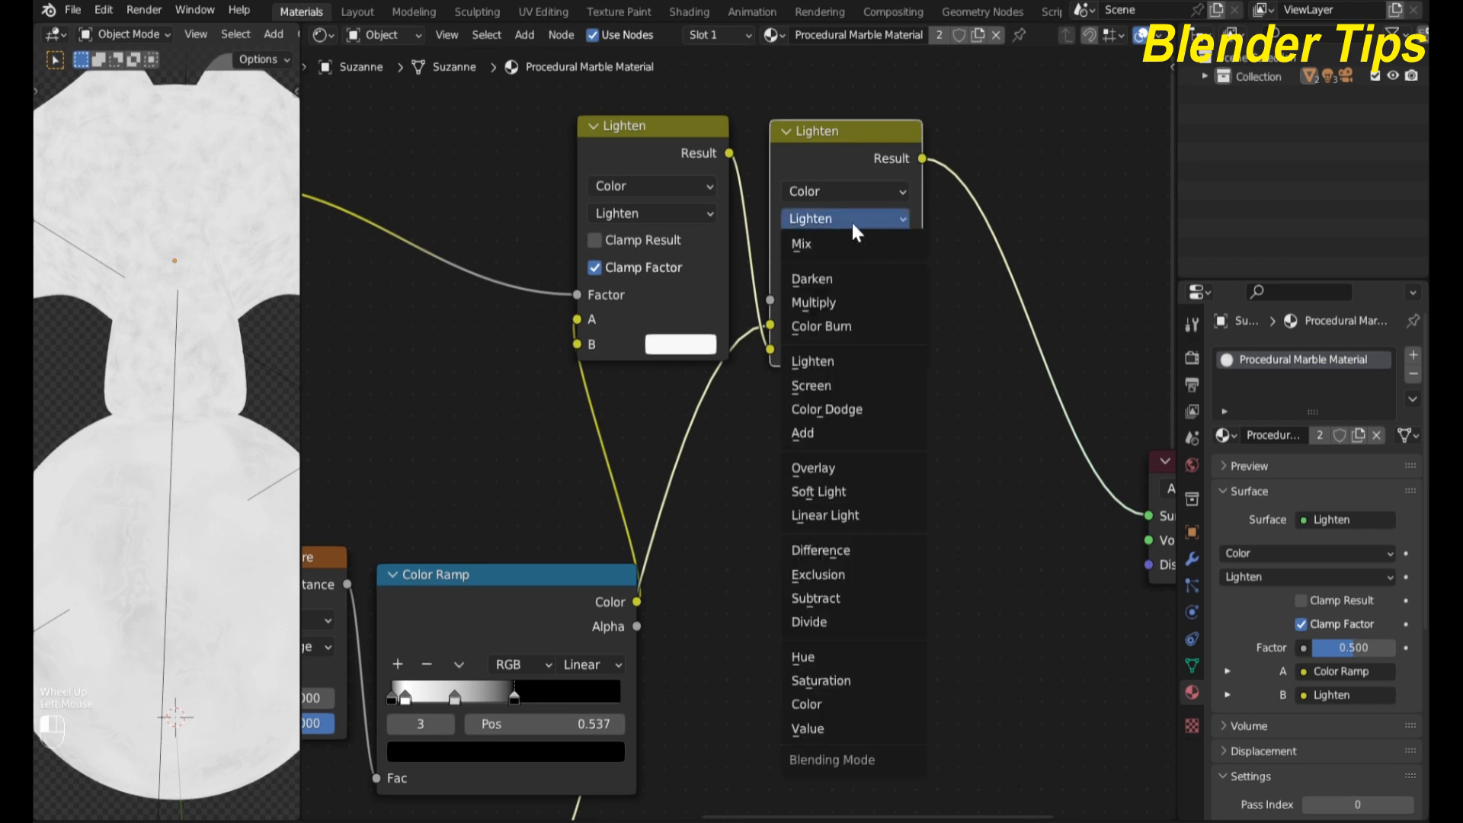
pyautogui.click(844, 279)
pyautogui.scroll(-1, 150, 369)
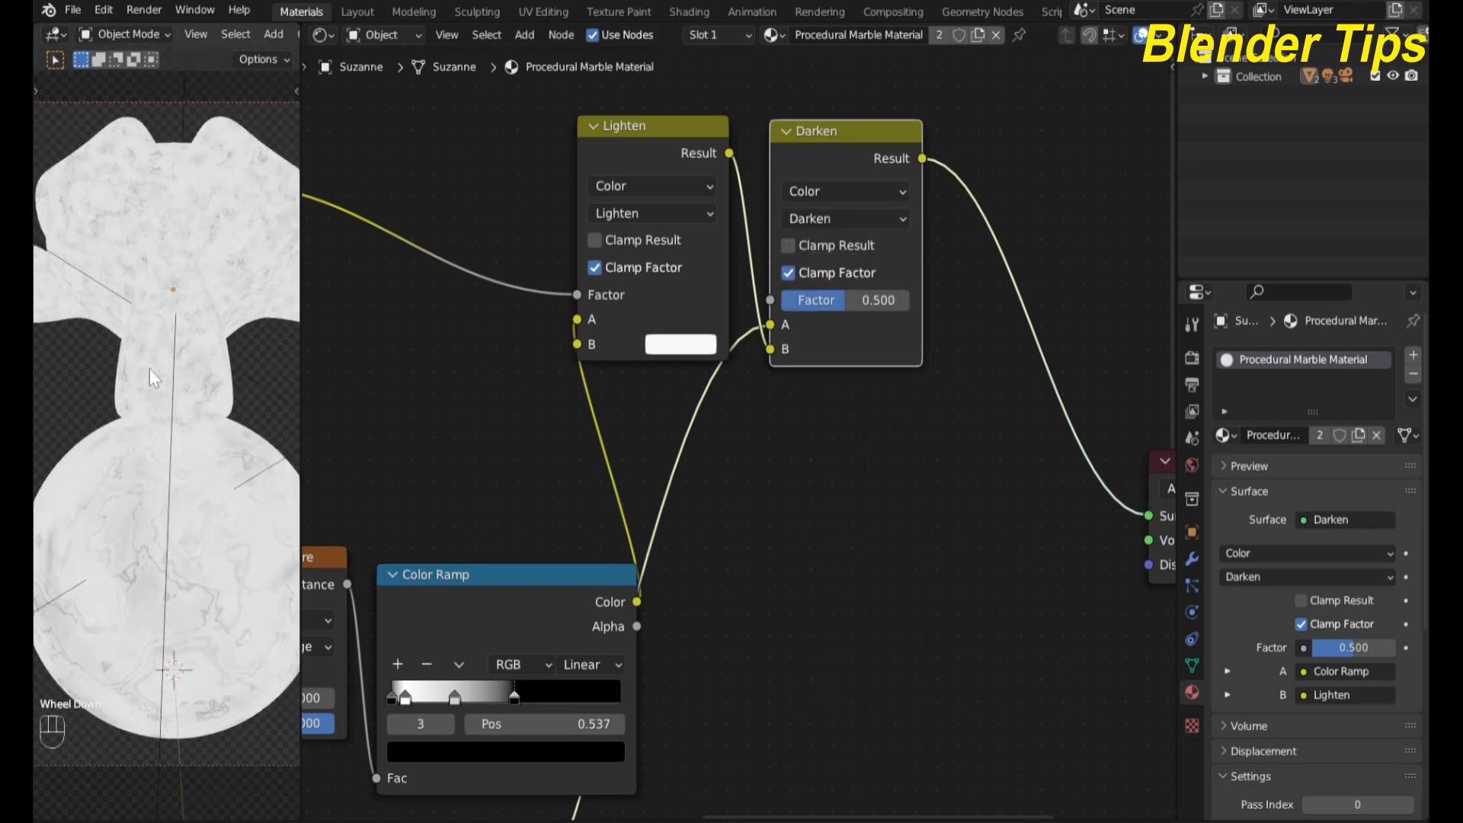
pyautogui.scroll(-1, 149, 369)
pyautogui.scroll(1, 149, 369)
pyautogui.scroll(-1, 150, 368)
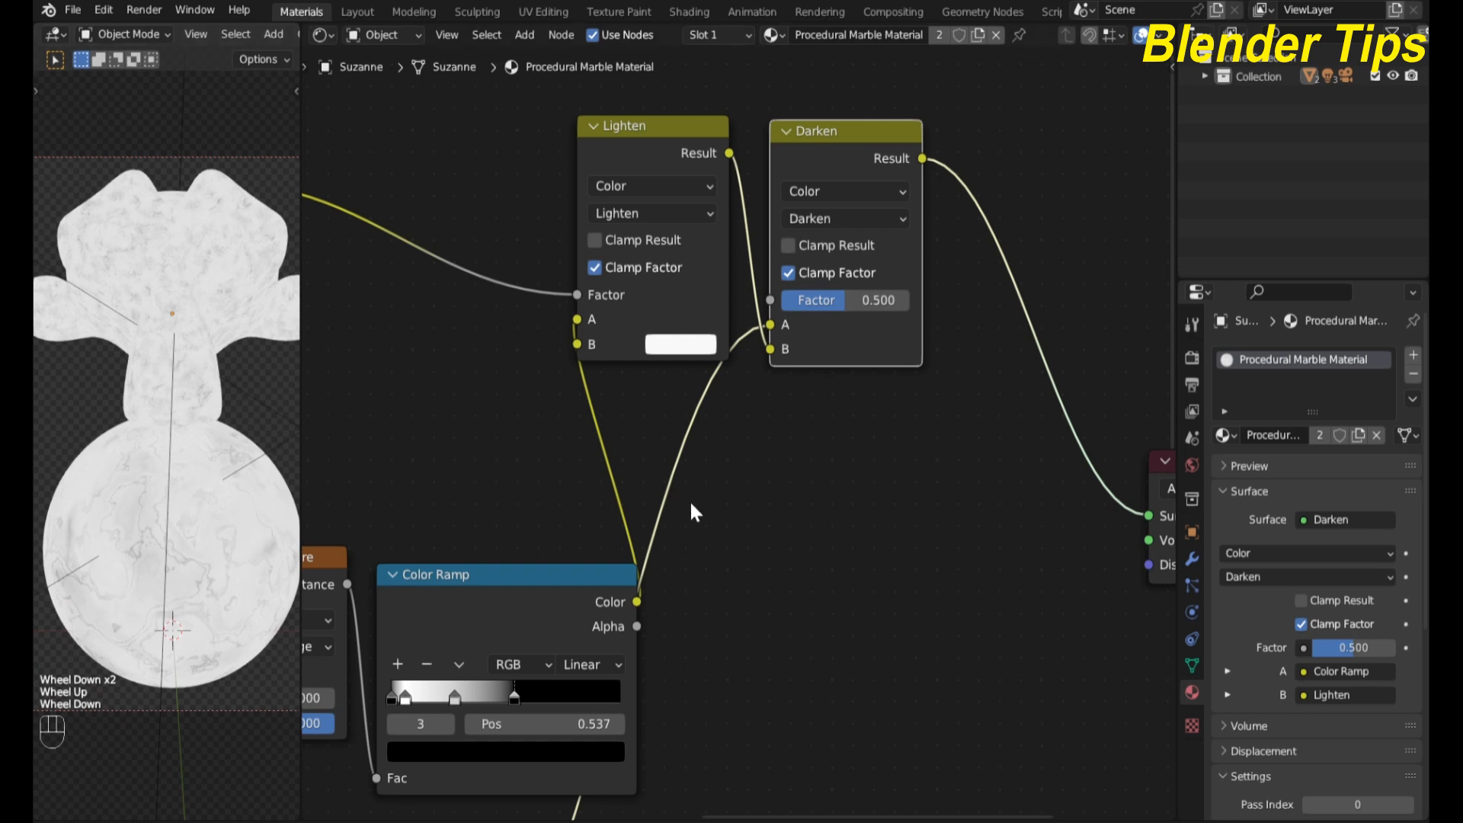
# Step: Move the Material Output farther from the Darken node and reposition the Principled BSDF to make room in the node tree
pyautogui.scroll(-2, 862, 501)
pyautogui.moveTo(863, 501); pyautogui.dragTo(724, 504, button='middle')
pyautogui.scroll(-2, 746, 463)
pyautogui.scroll(1, 724, 505)
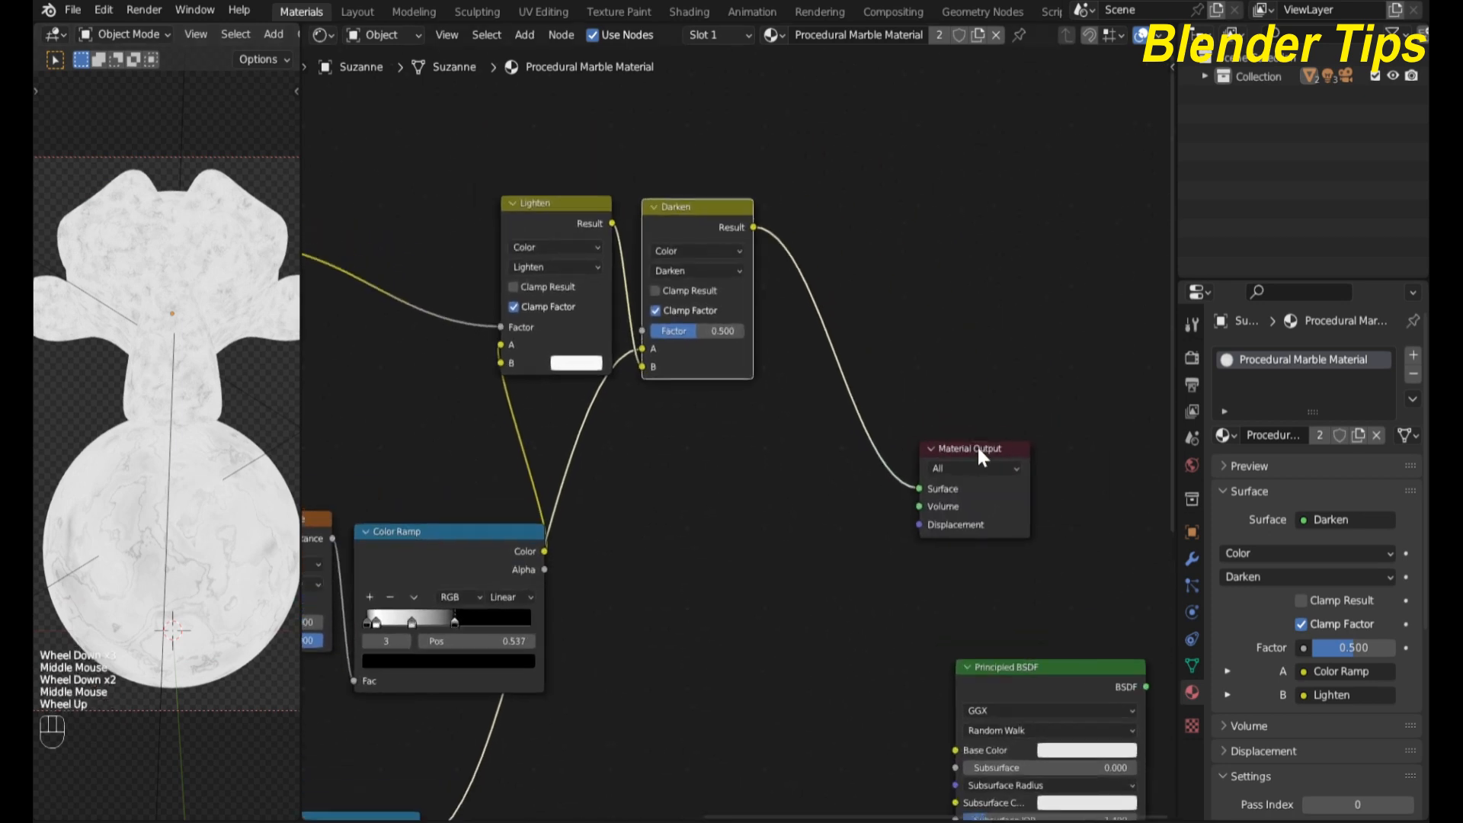
pyautogui.moveTo(977, 449); pyautogui.dragTo(1102, 353)
pyautogui.scroll(-2, 942, 654)
pyautogui.moveTo(942, 653); pyautogui.dragTo(901, 582, button='middle')
pyautogui.moveTo(901, 581); pyautogui.dragTo(820, 502)
pyautogui.scroll(2, 778, 354)
pyautogui.moveTo(778, 354); pyautogui.dragTo(796, 427, button='middle')
pyautogui.scroll(1, 797, 421)
pyautogui.scroll(-1, 800, 372)
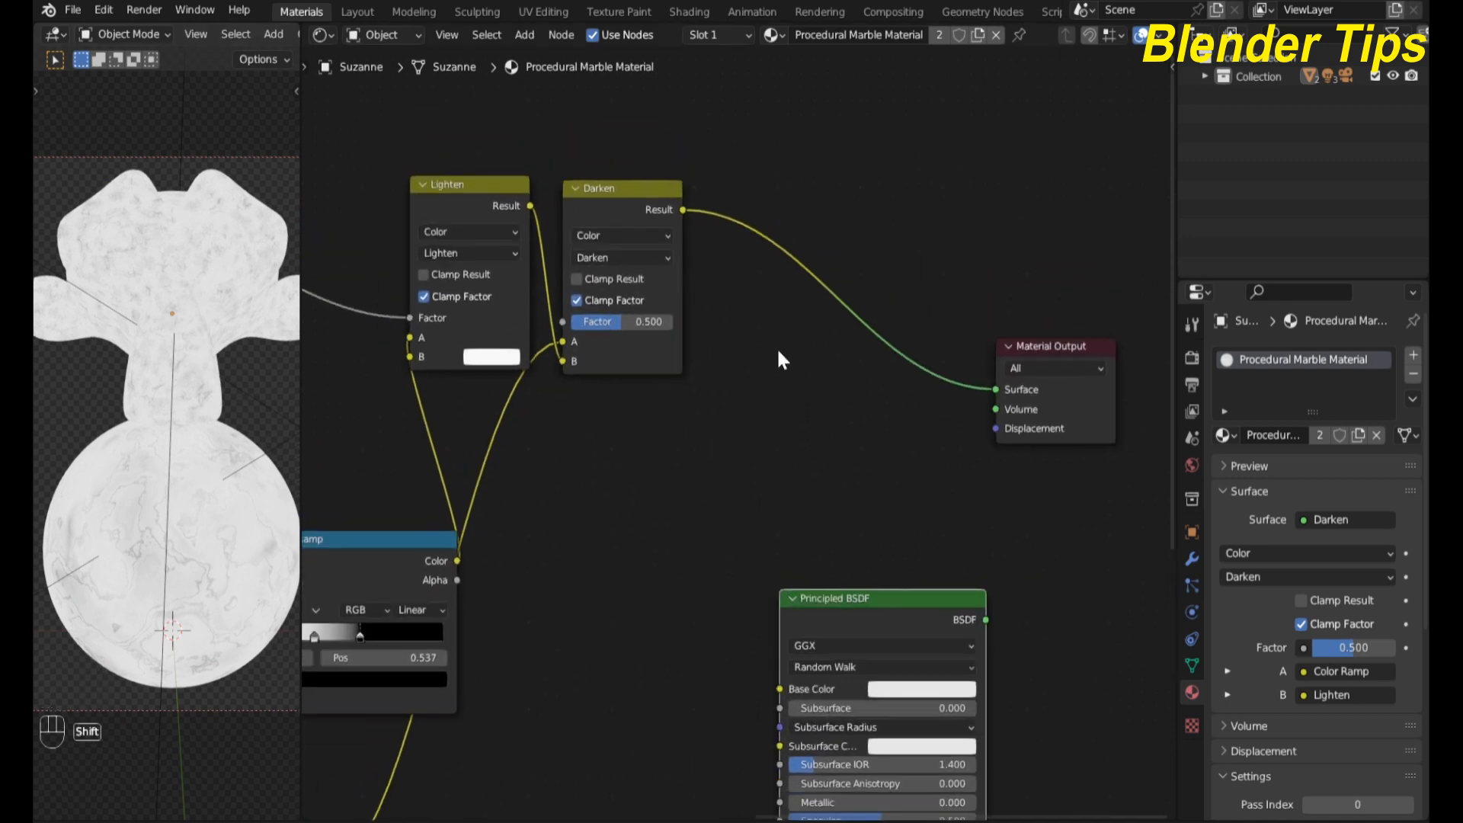
# Step: Add a Mix node set to Color between Darken and Material Output, with the Darken result feeding its Factor input
pyautogui.hotkey('shift', 'a')
pyautogui.write('mi')
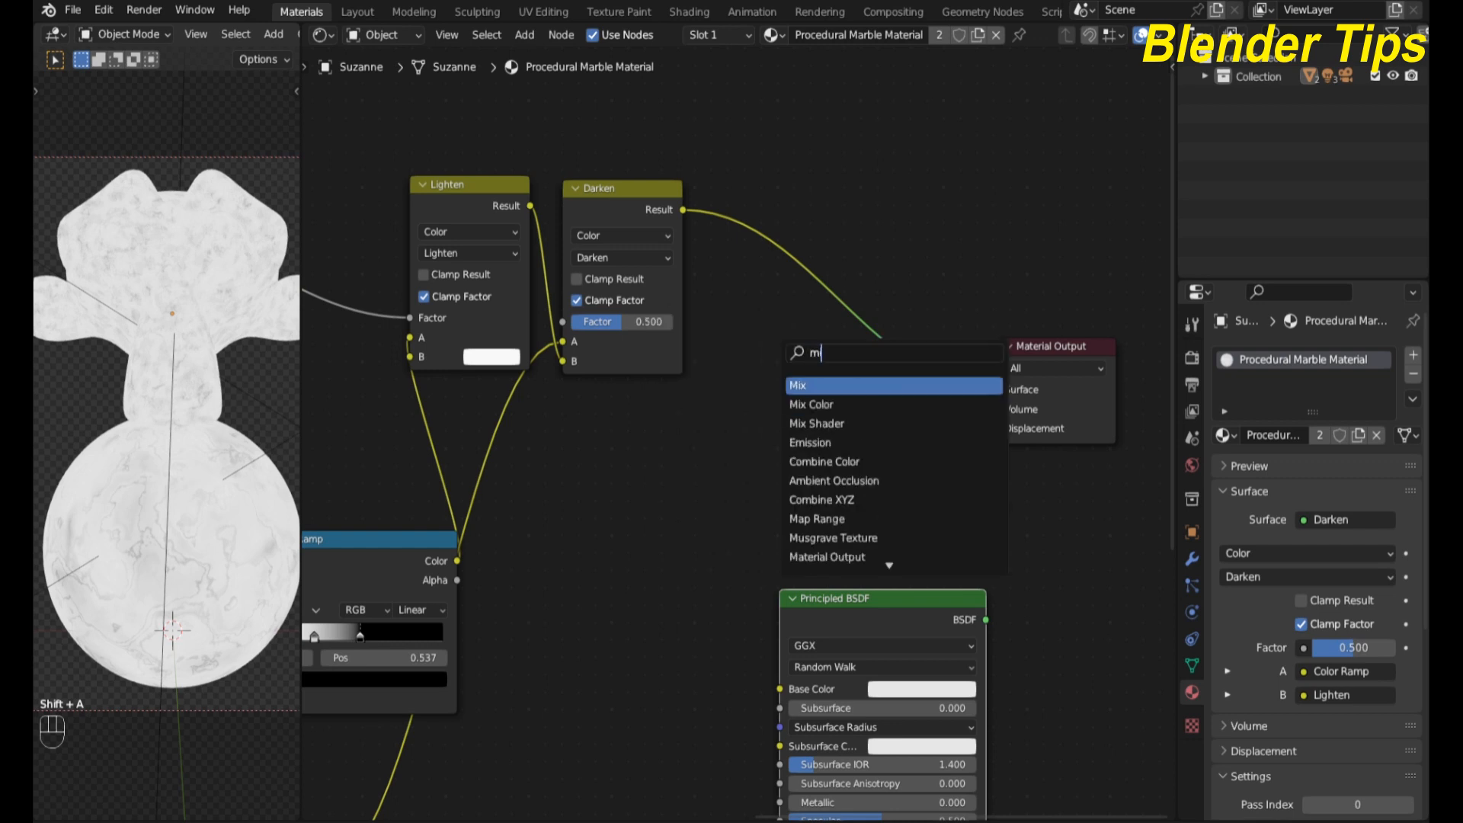
pyautogui.press('Return')
pyautogui.click(742, 372)
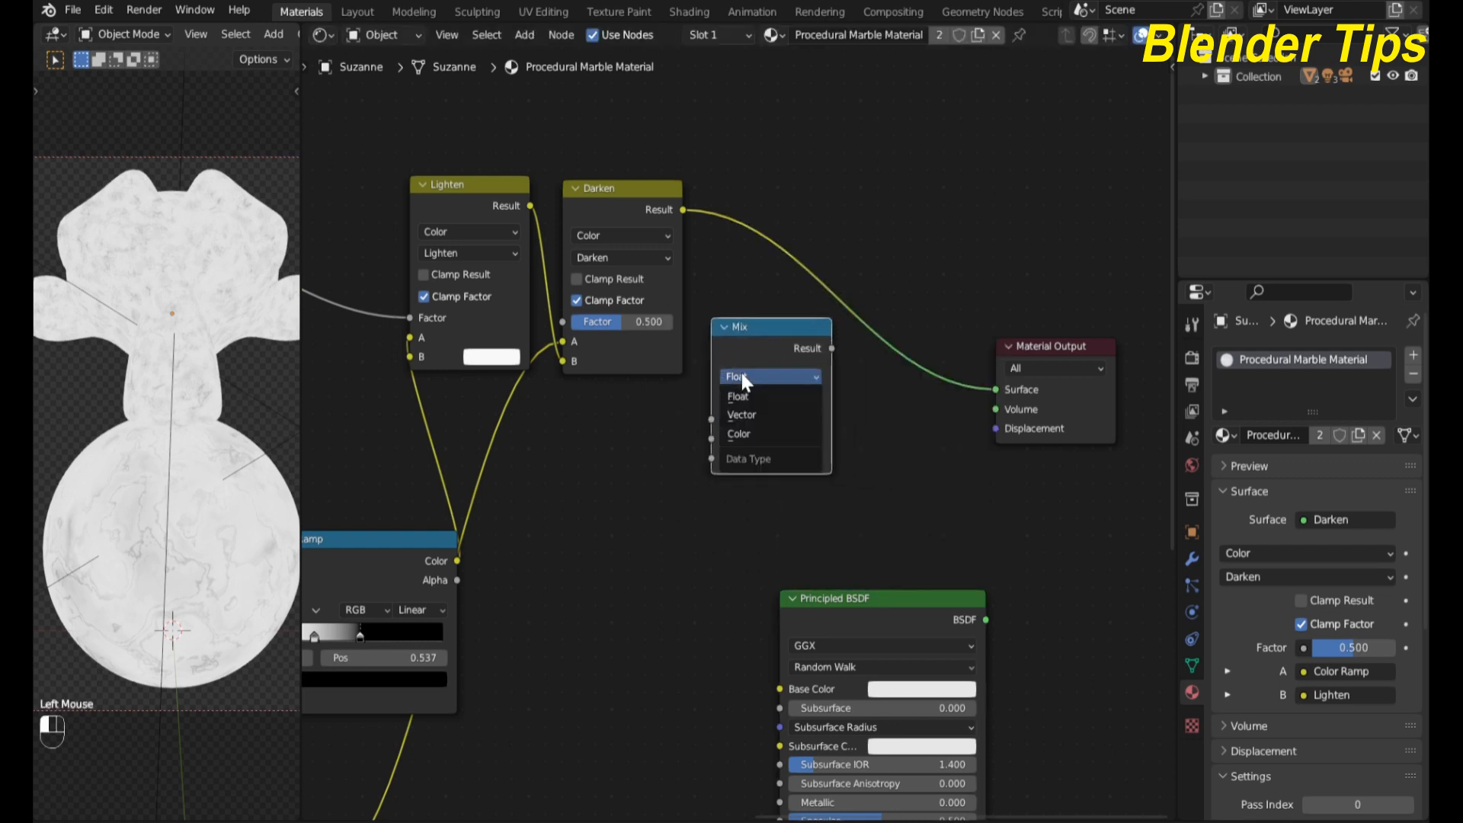
pyautogui.click(752, 420)
pyautogui.moveTo(772, 350); pyautogui.dragTo(810, 277)
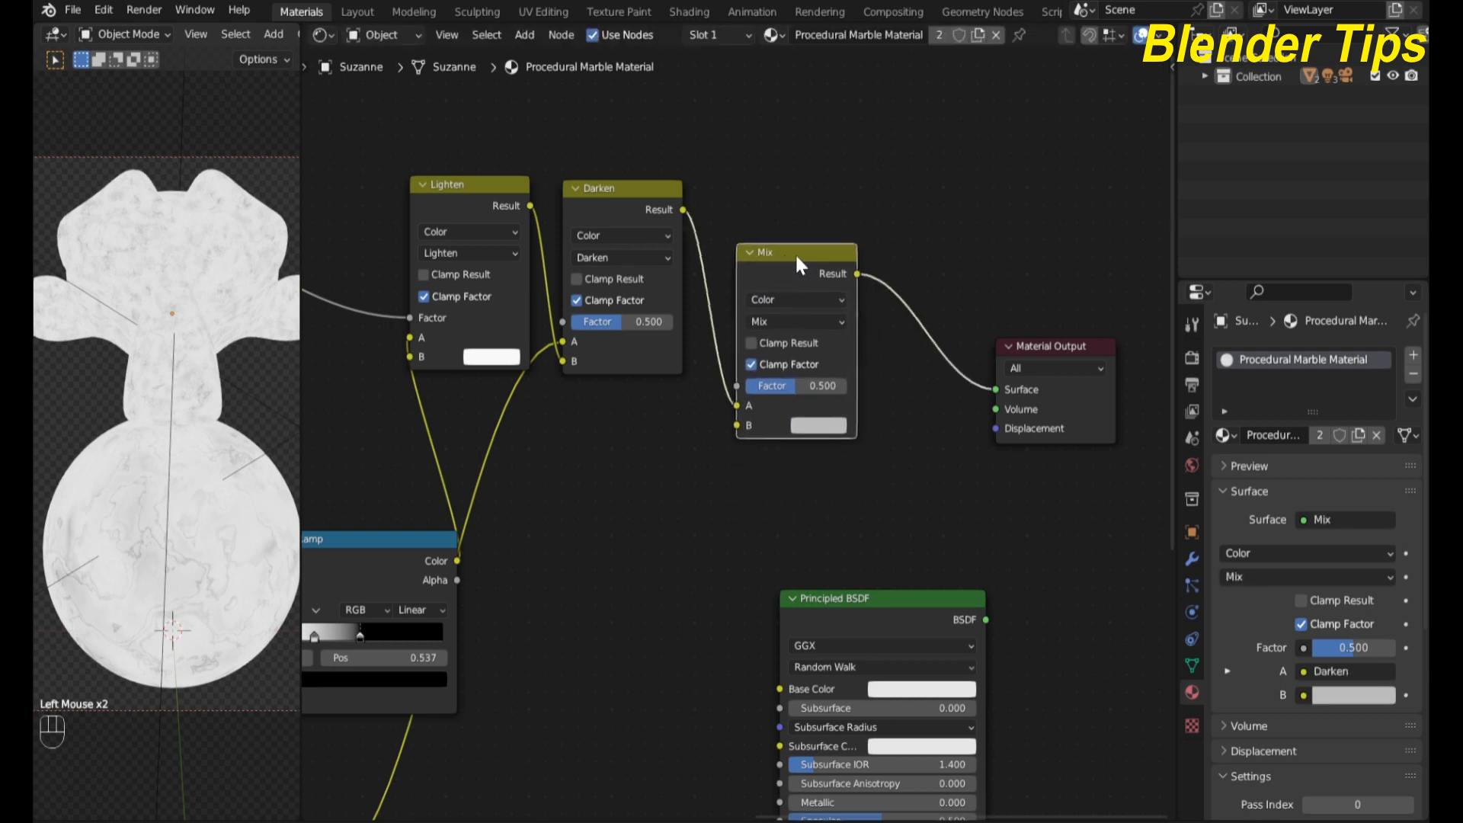
pyautogui.scroll(2, 846, 449)
pyautogui.moveTo(754, 402); pyautogui.dragTo(752, 383)
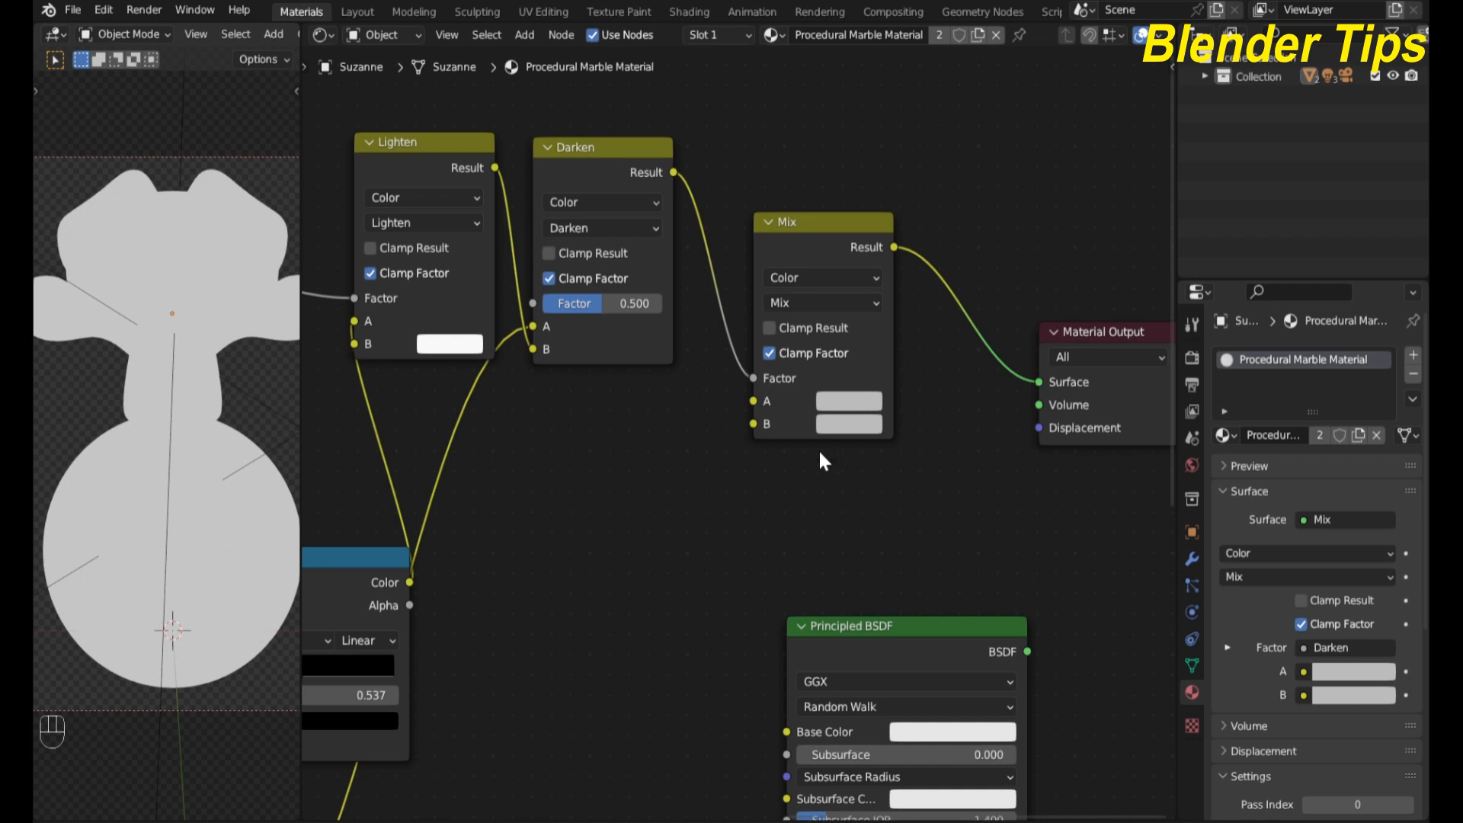
# Step: Set the new Mix node's A color to a light teal with hue 0.524, saturation 0.531 and value 0.500
pyautogui.scroll(2, 917, 472)
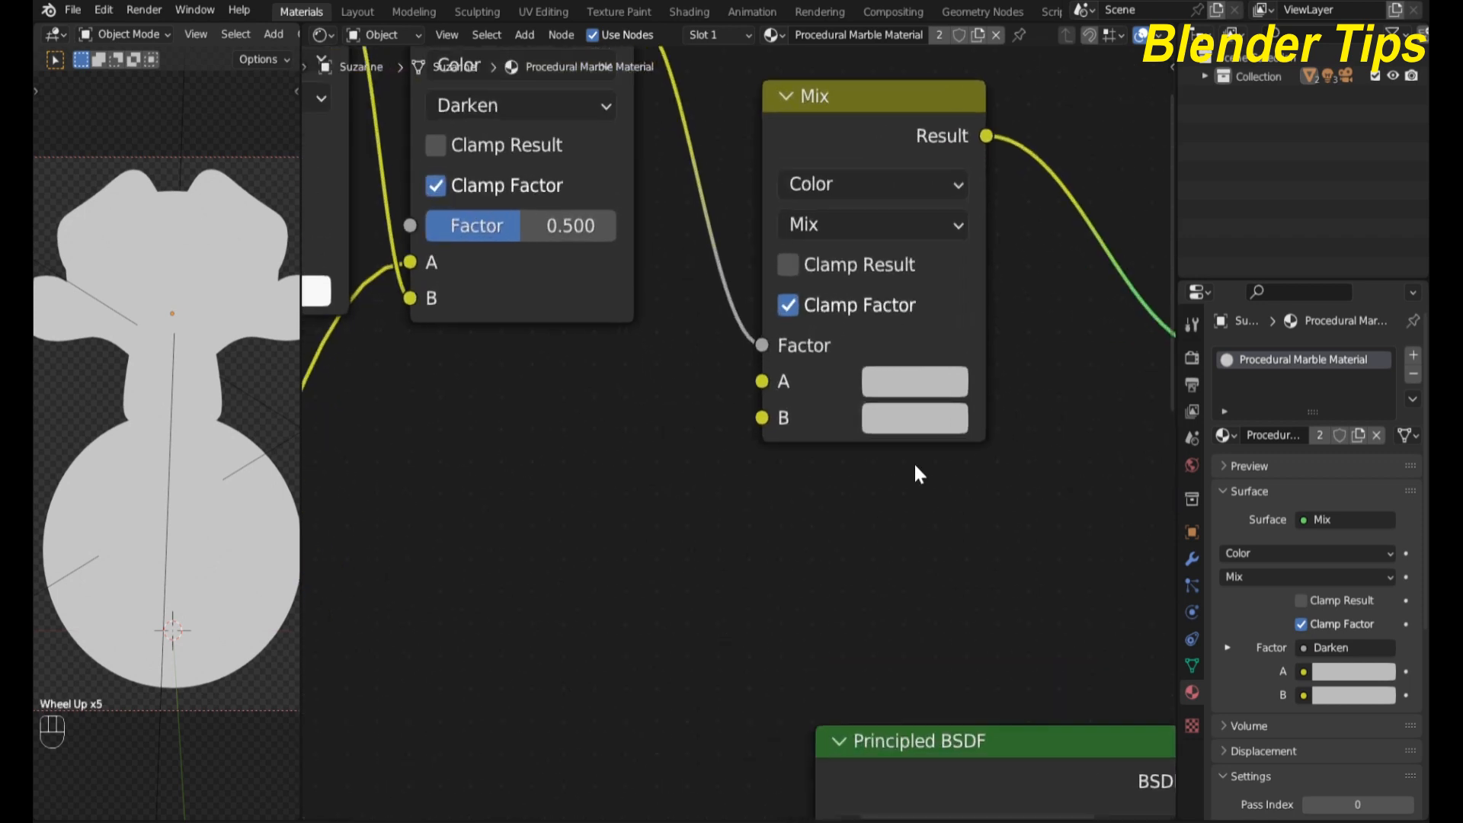
pyautogui.scroll(-3, 915, 495)
pyautogui.scroll(2, 907, 488)
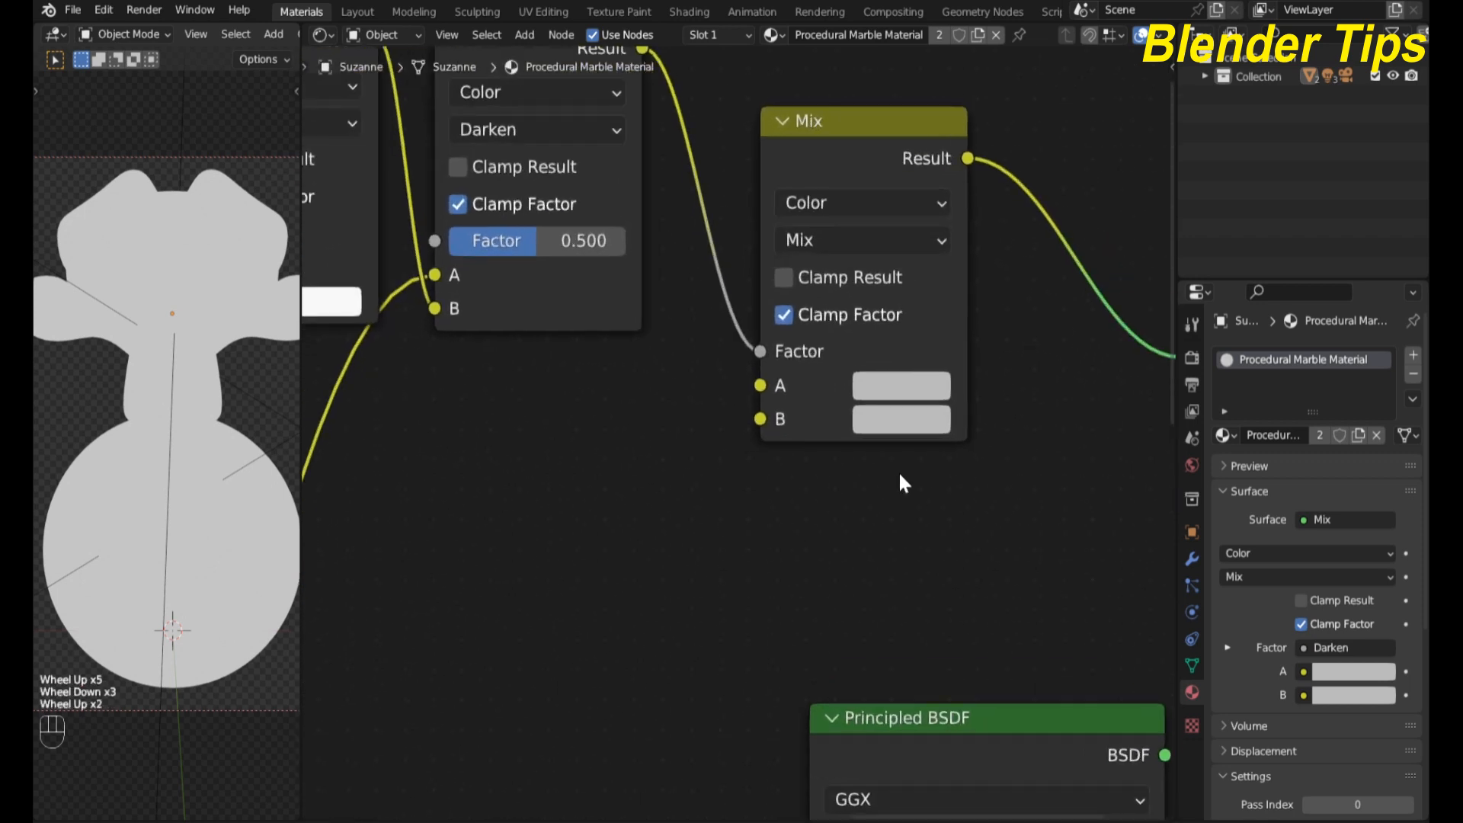
pyautogui.click(897, 395)
pyautogui.click(968, 518)
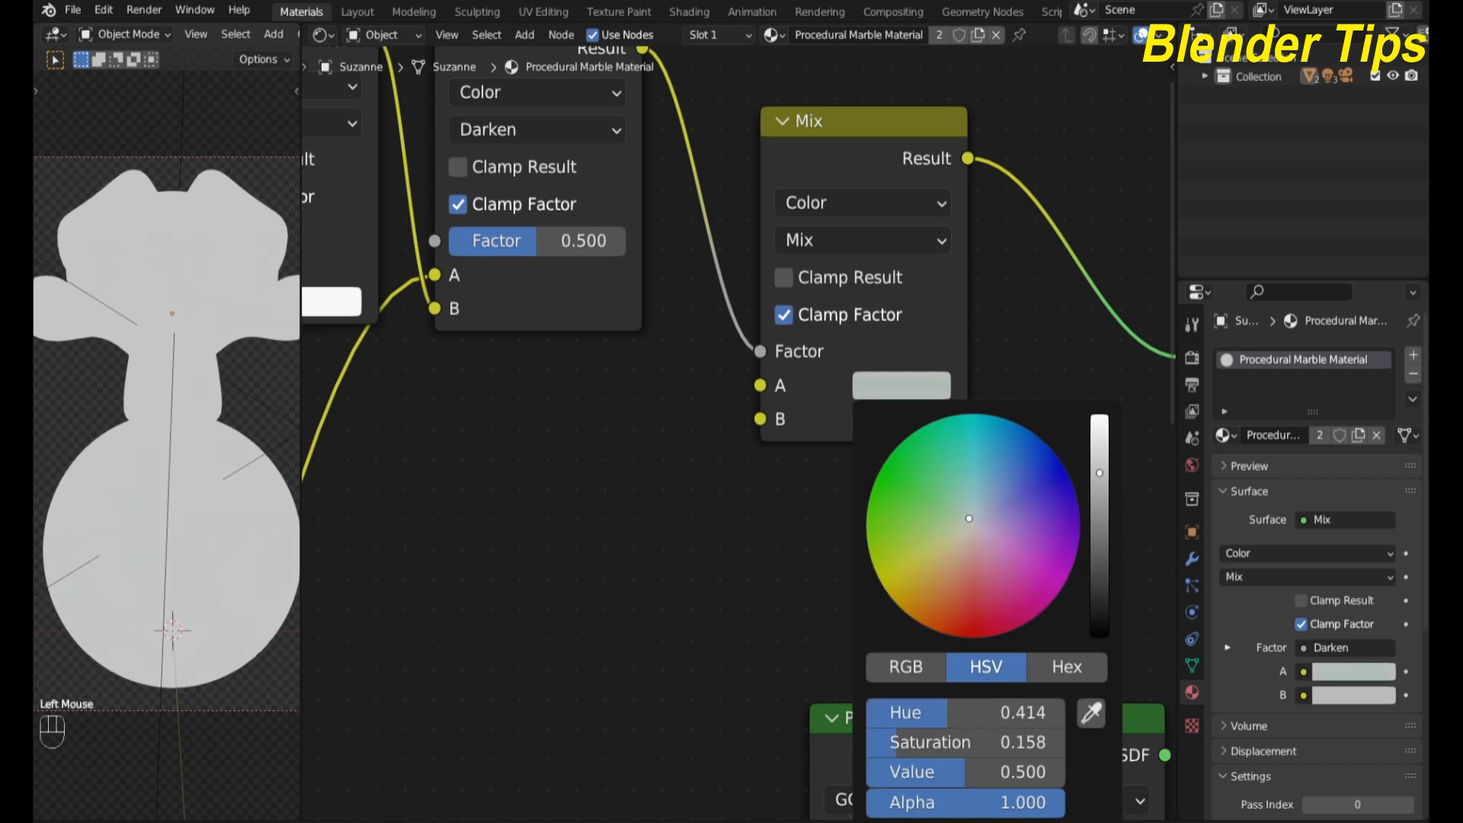
pyautogui.moveTo(969, 518); pyautogui.dragTo(977, 493)
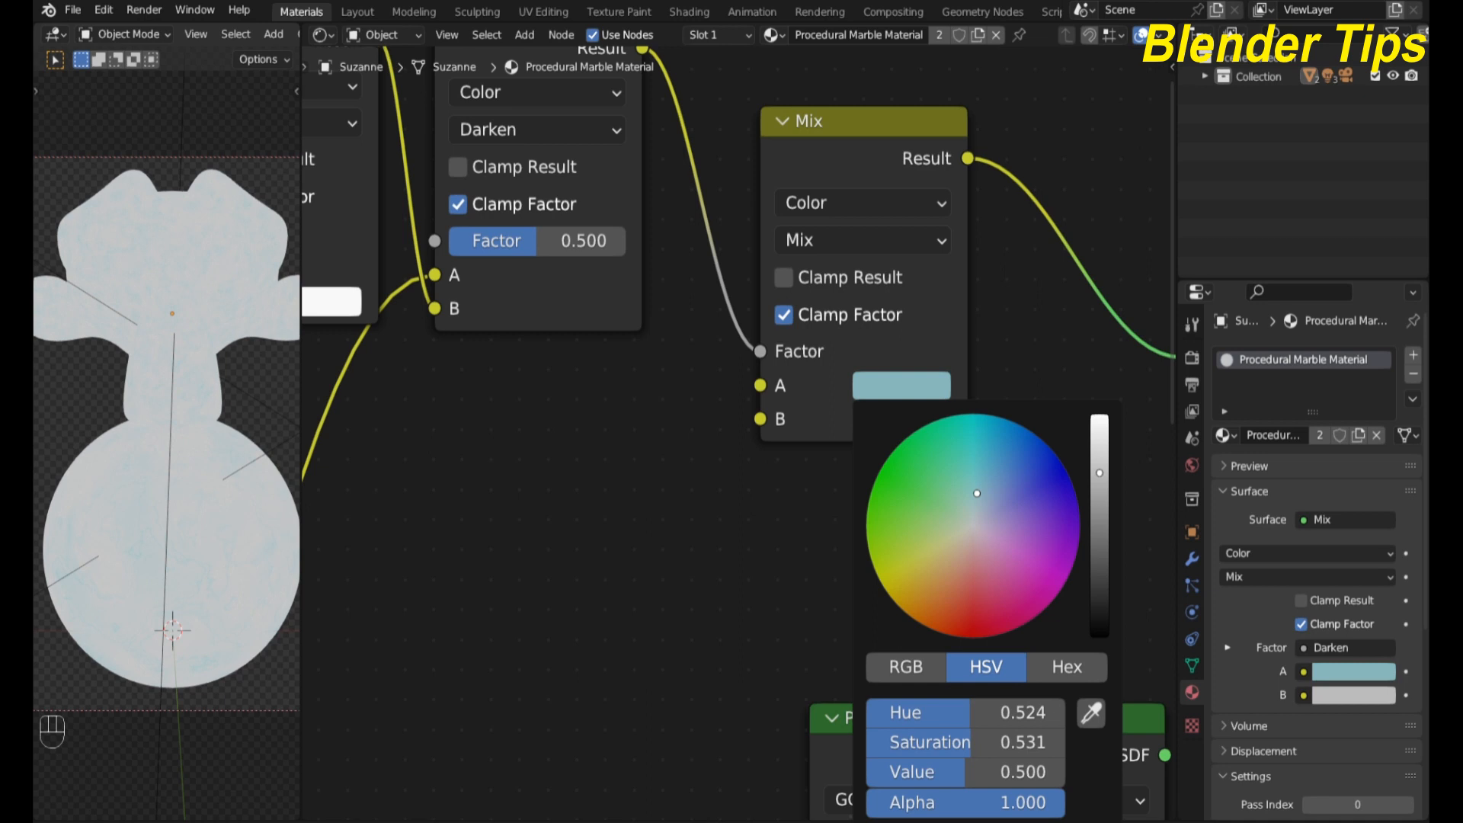
# Step: Set the Mix node's B color to a dark navy blue with hue 0.672, saturation 0.981 and value 0.090
pyautogui.click(920, 421)
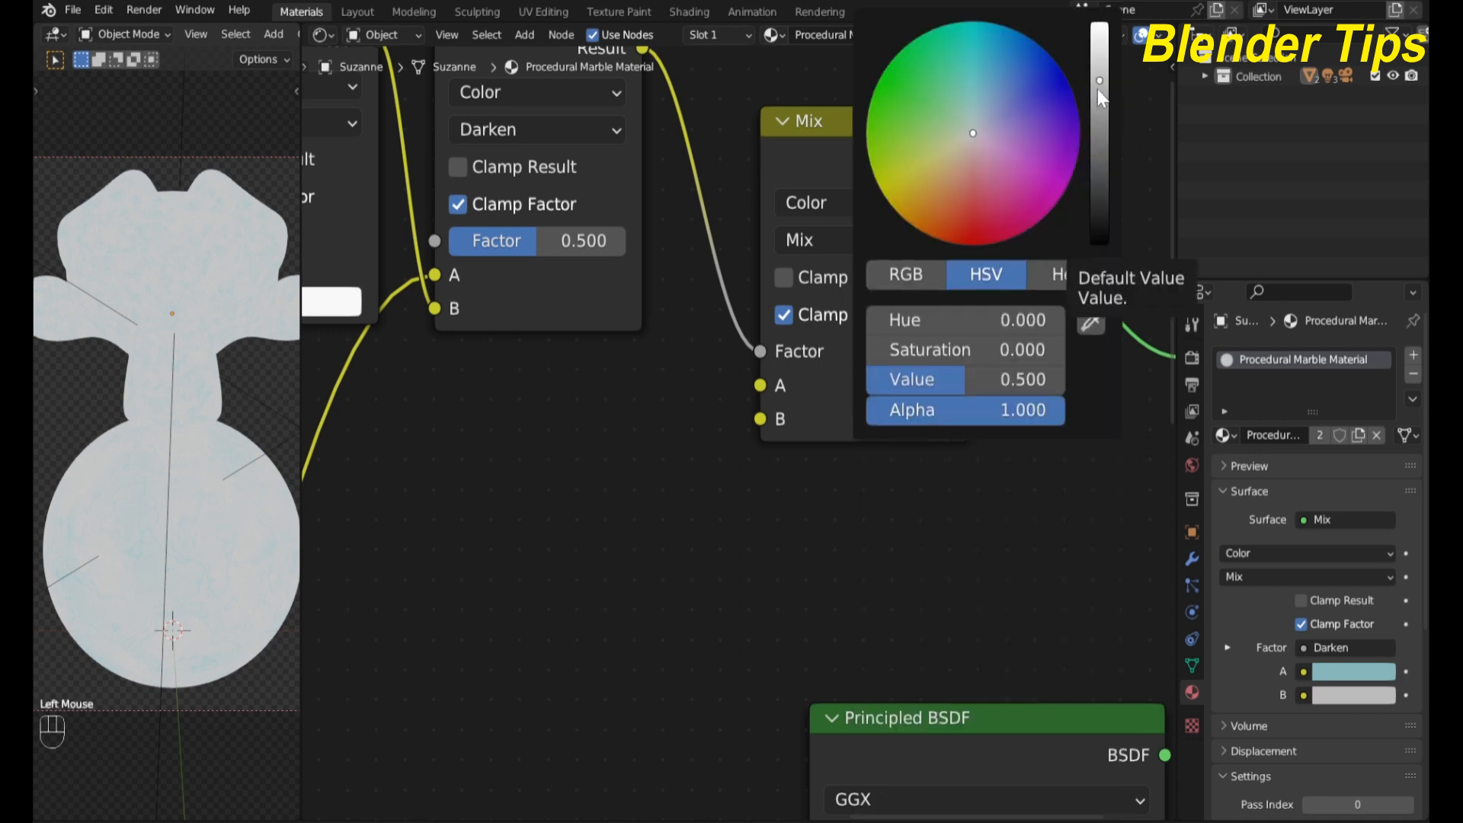
pyautogui.moveTo(1097, 90); pyautogui.dragTo(1107, 148)
pyautogui.click(1065, 93)
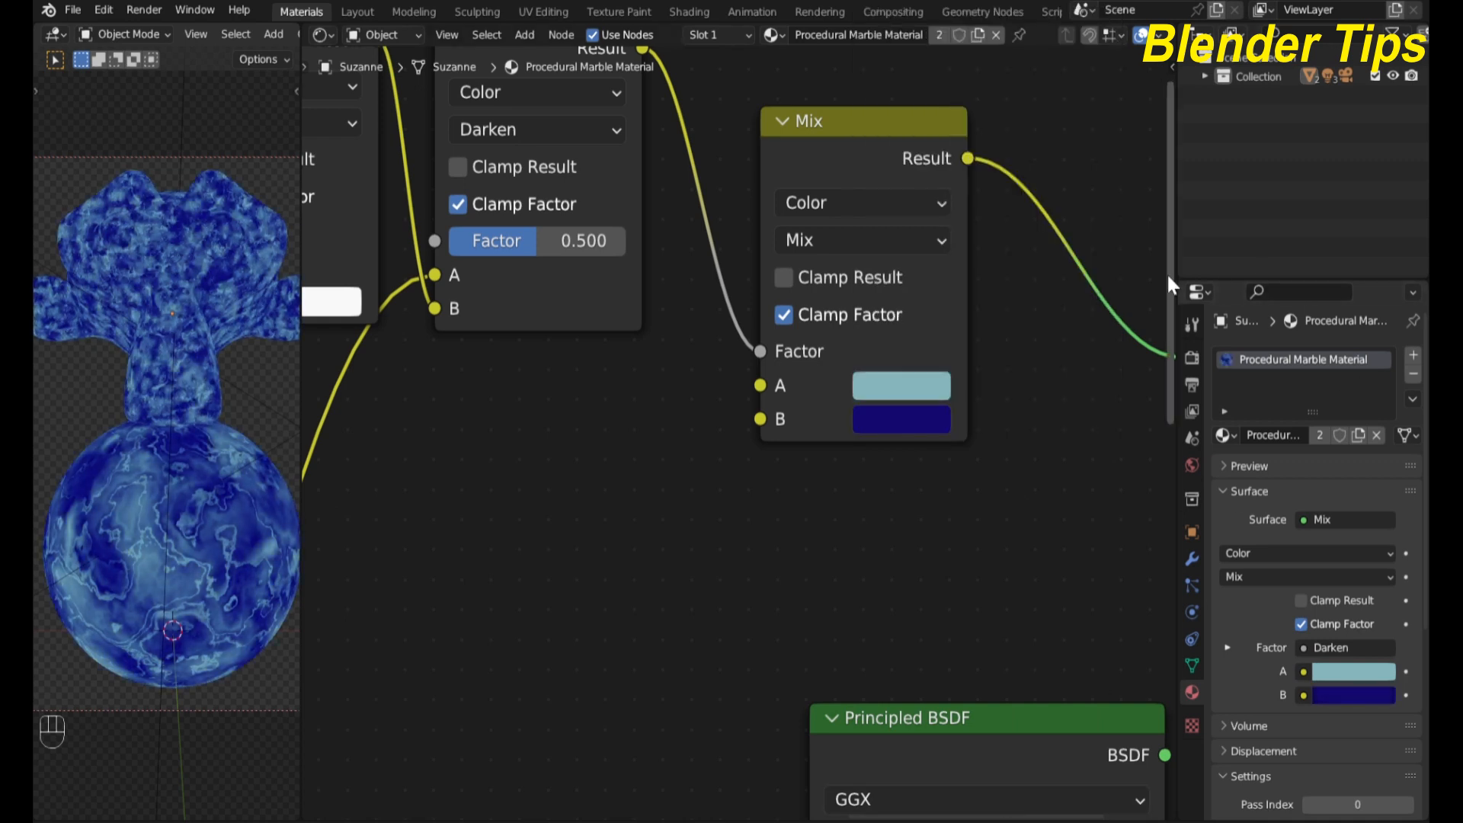
pyautogui.click(902, 419)
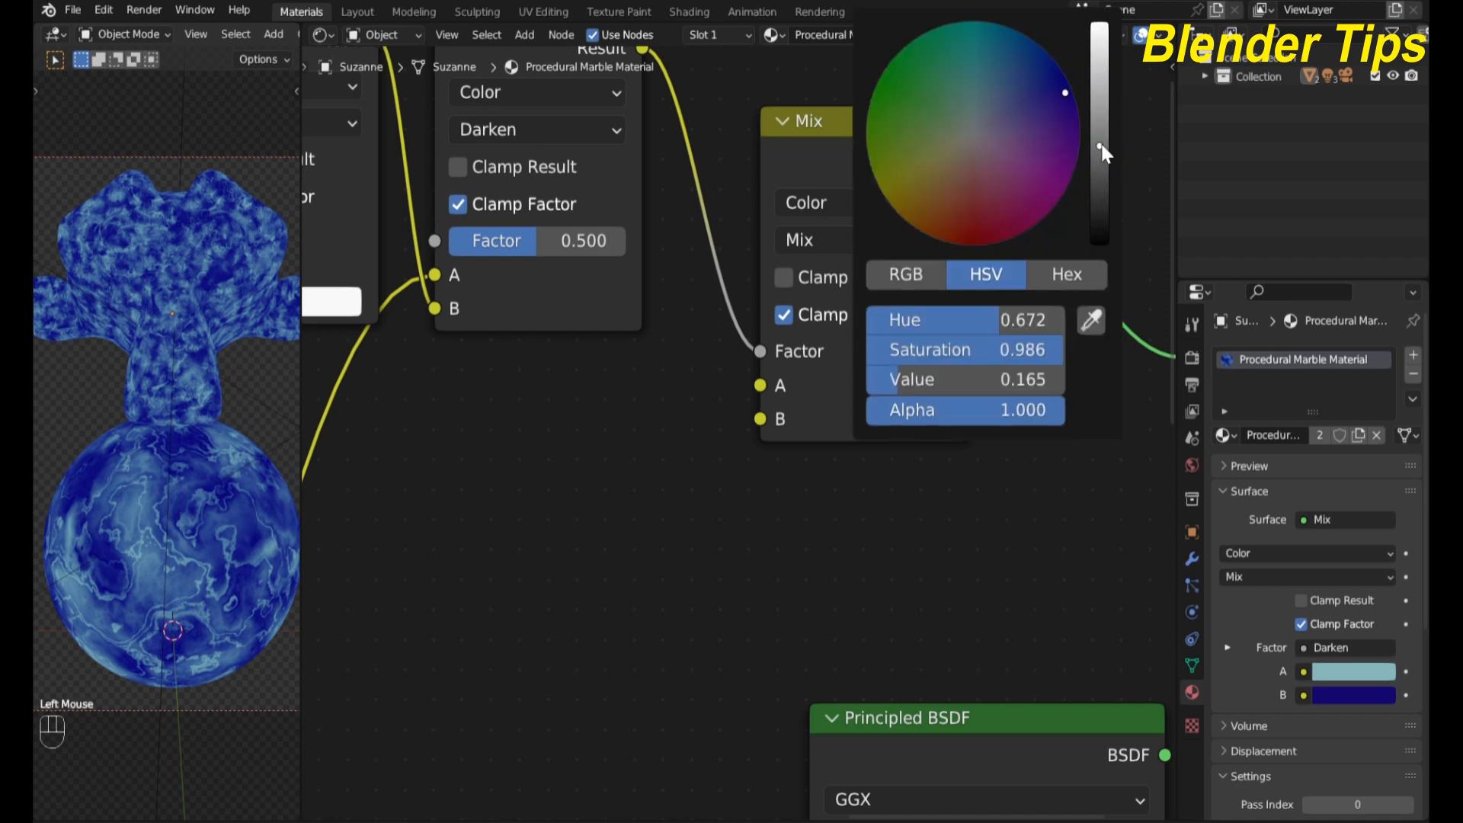
pyautogui.moveTo(1101, 147); pyautogui.dragTo(1099, 171)
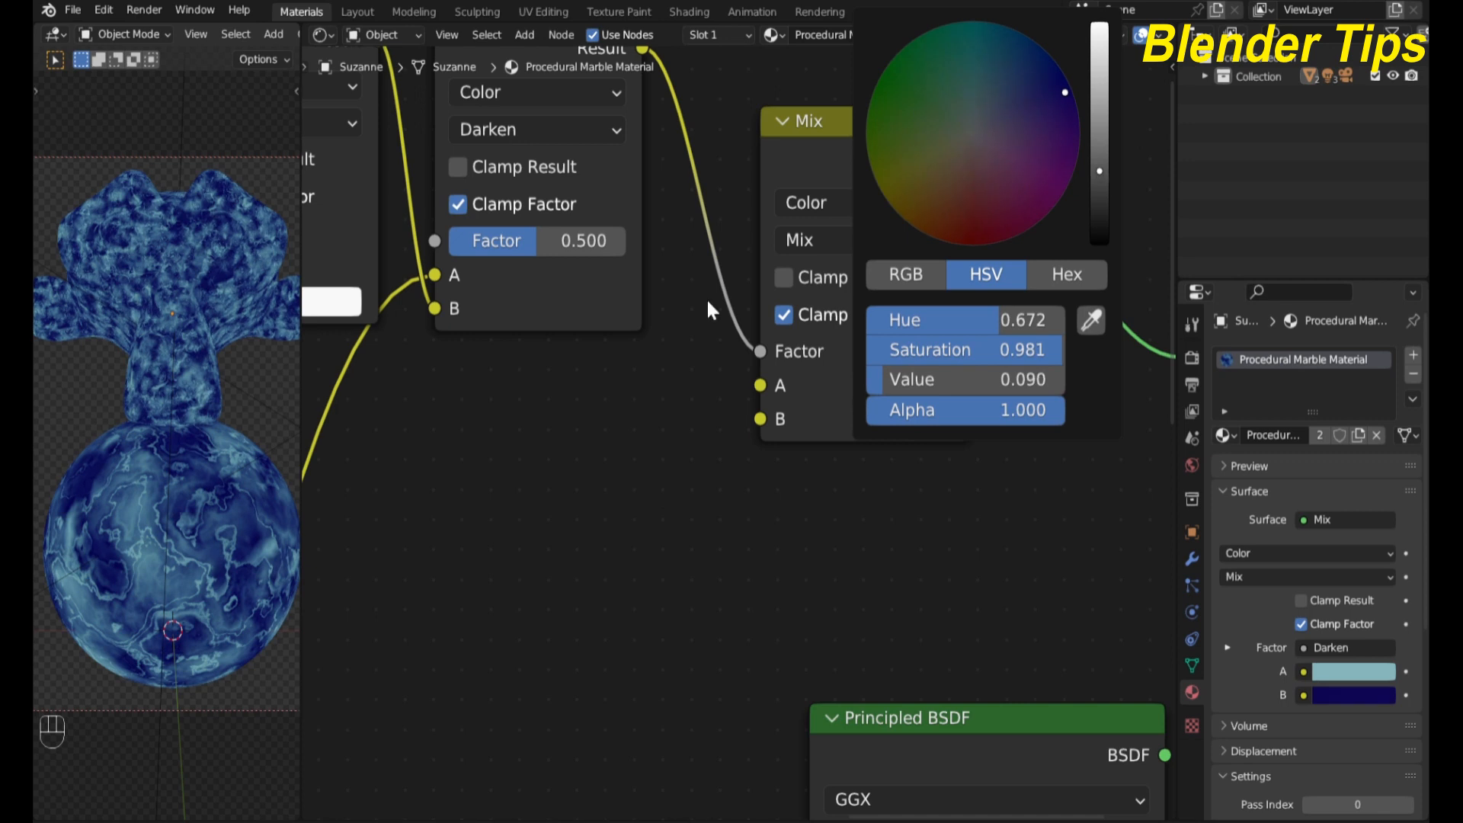
pyautogui.scroll(3, 183, 457)
pyautogui.scroll(-2, 177, 421)
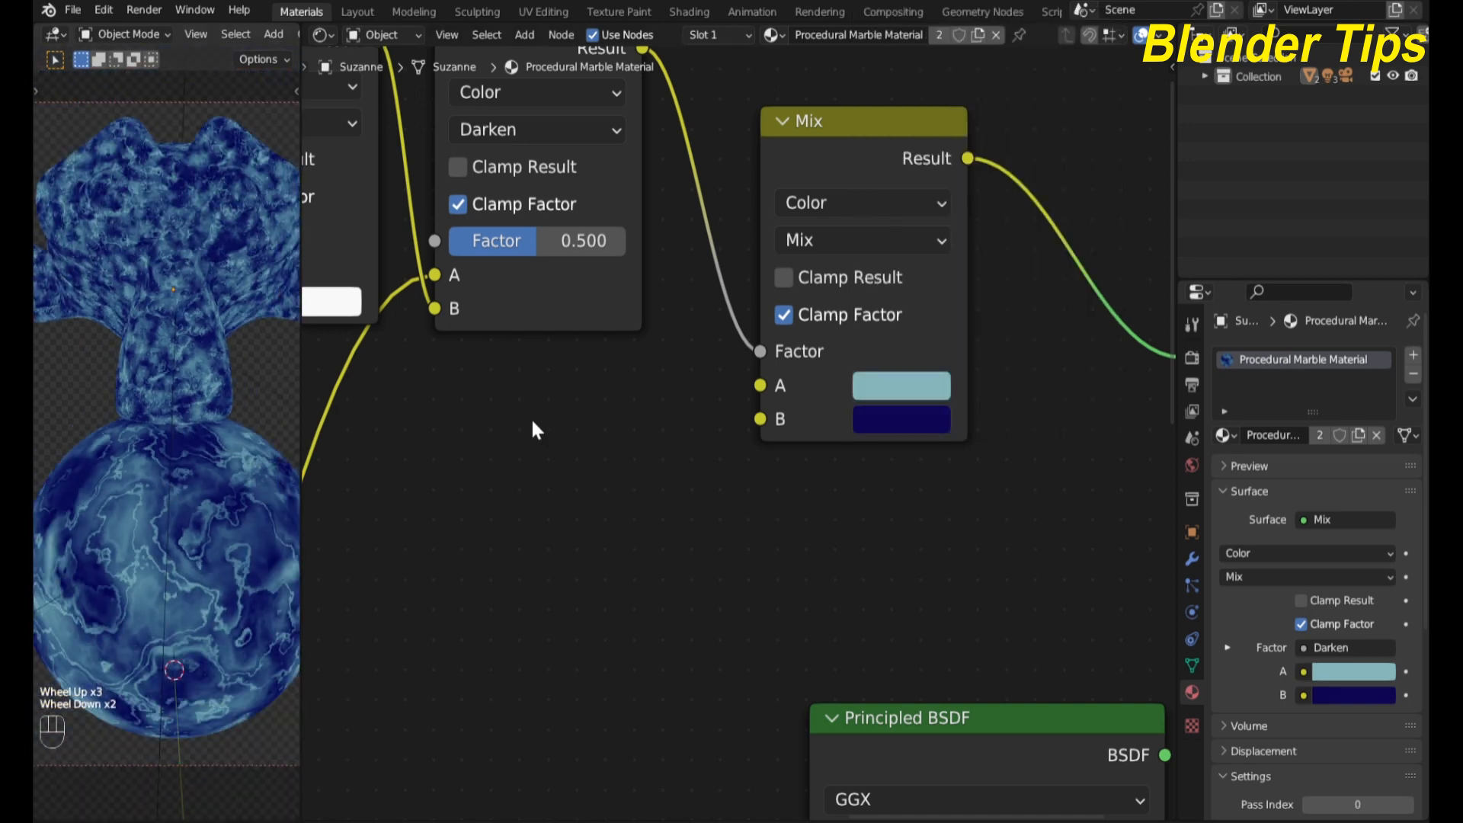
# Step: Move the Material Output aside and insert the Principled BSDF before it, with the Mix result feeding its Base Color
pyautogui.scroll(-7, 532, 423)
pyautogui.middleClick(490, 505)
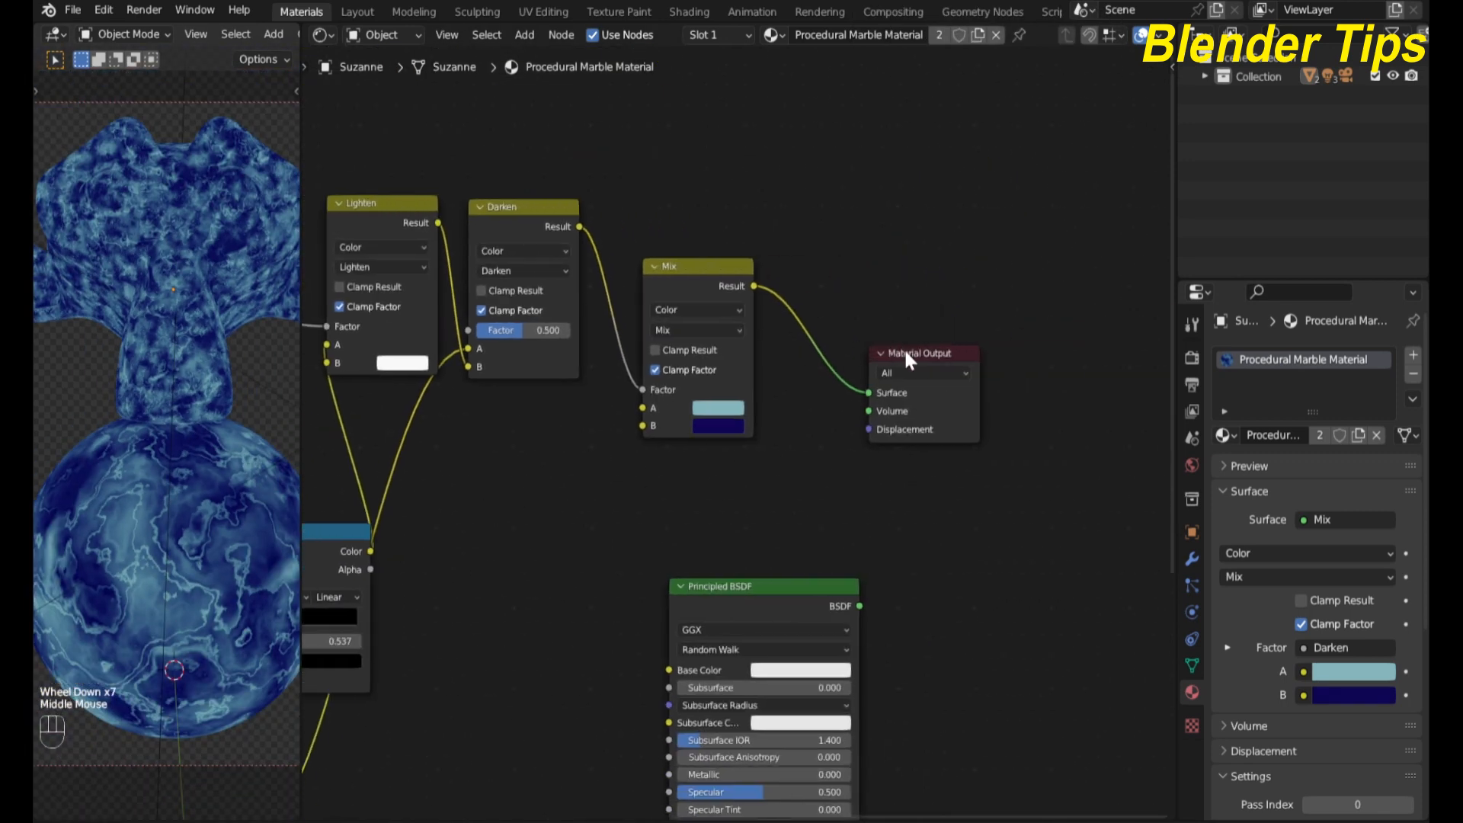
pyautogui.moveTo(907, 359); pyautogui.dragTo(1058, 357)
pyautogui.moveTo(753, 596)
pyautogui.mouseDown()
pyautogui.moveTo(875, 361)
pyautogui.moveTo(884, 304)
pyautogui.moveTo(902, 303)
pyautogui.mouseUp()
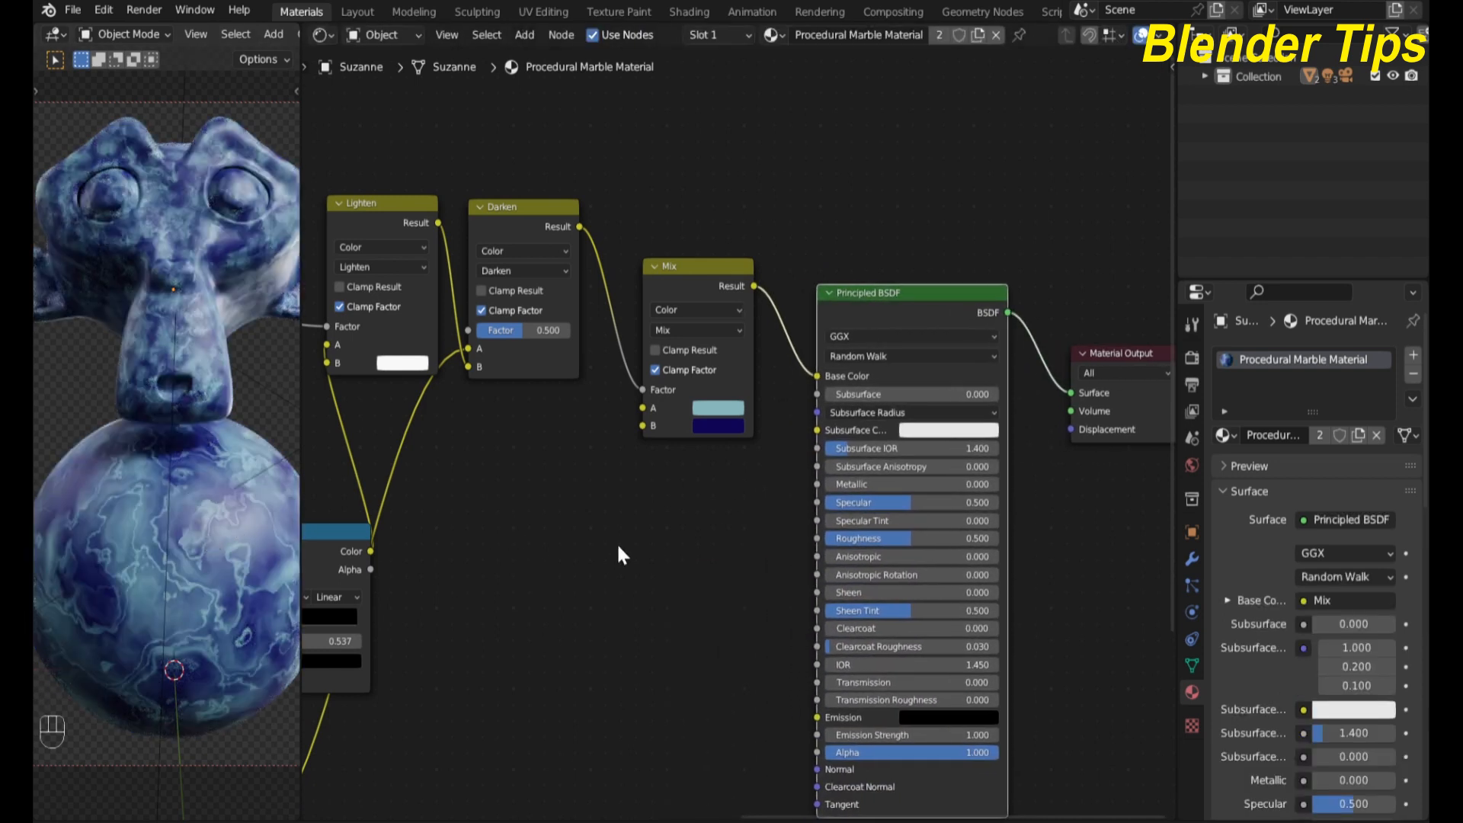
# Step: Set the Principled BSDF's Clearcoat to 1.000 and check the glossy coating on the model
pyautogui.scroll(1, 619, 554)
pyautogui.moveTo(645, 554); pyautogui.dragTo(620, 334, button='middle')
pyautogui.scroll(2, 643, 450)
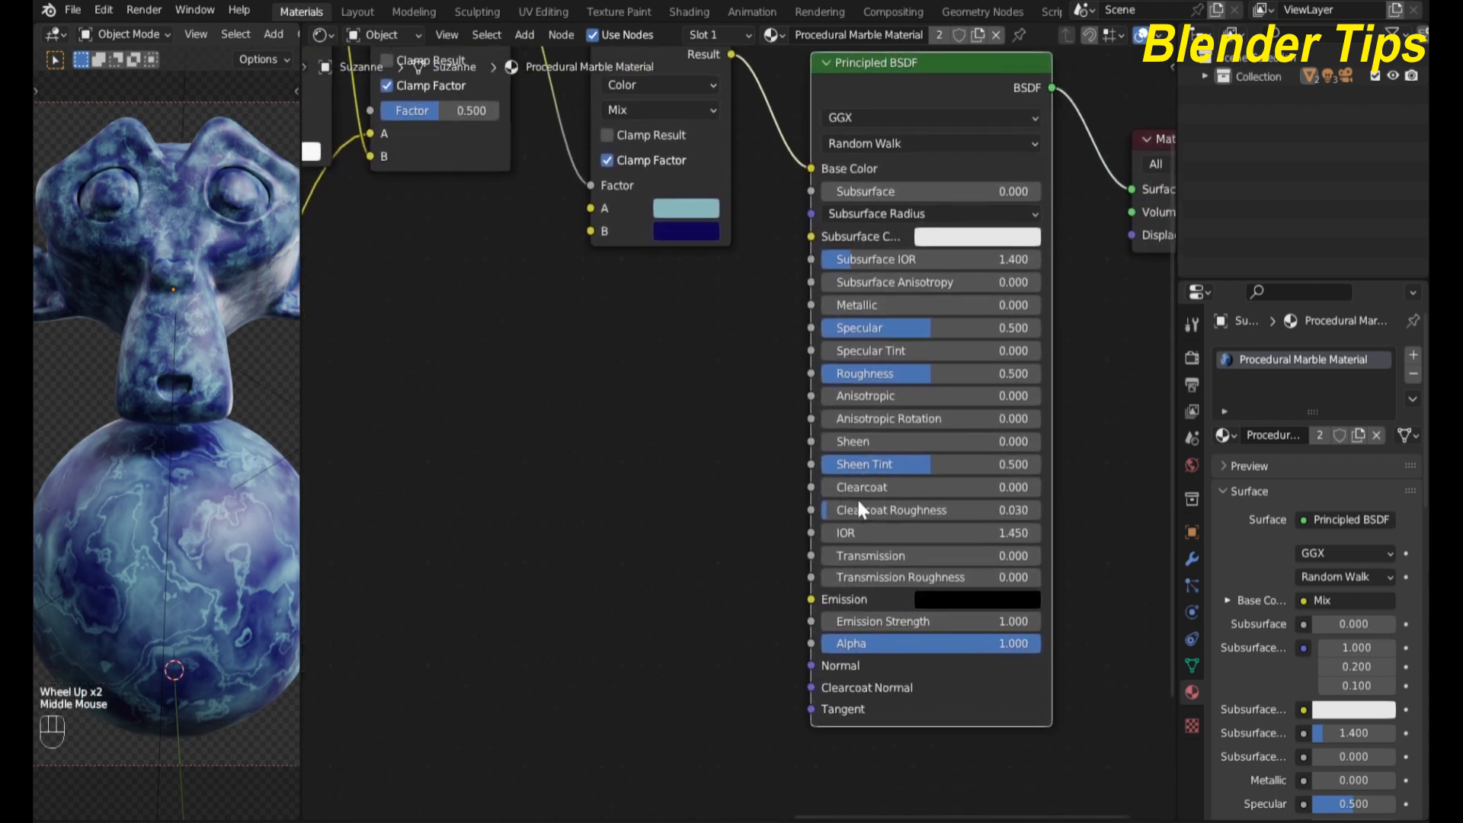
pyautogui.moveTo(829, 487); pyautogui.dragTo(1040, 486)
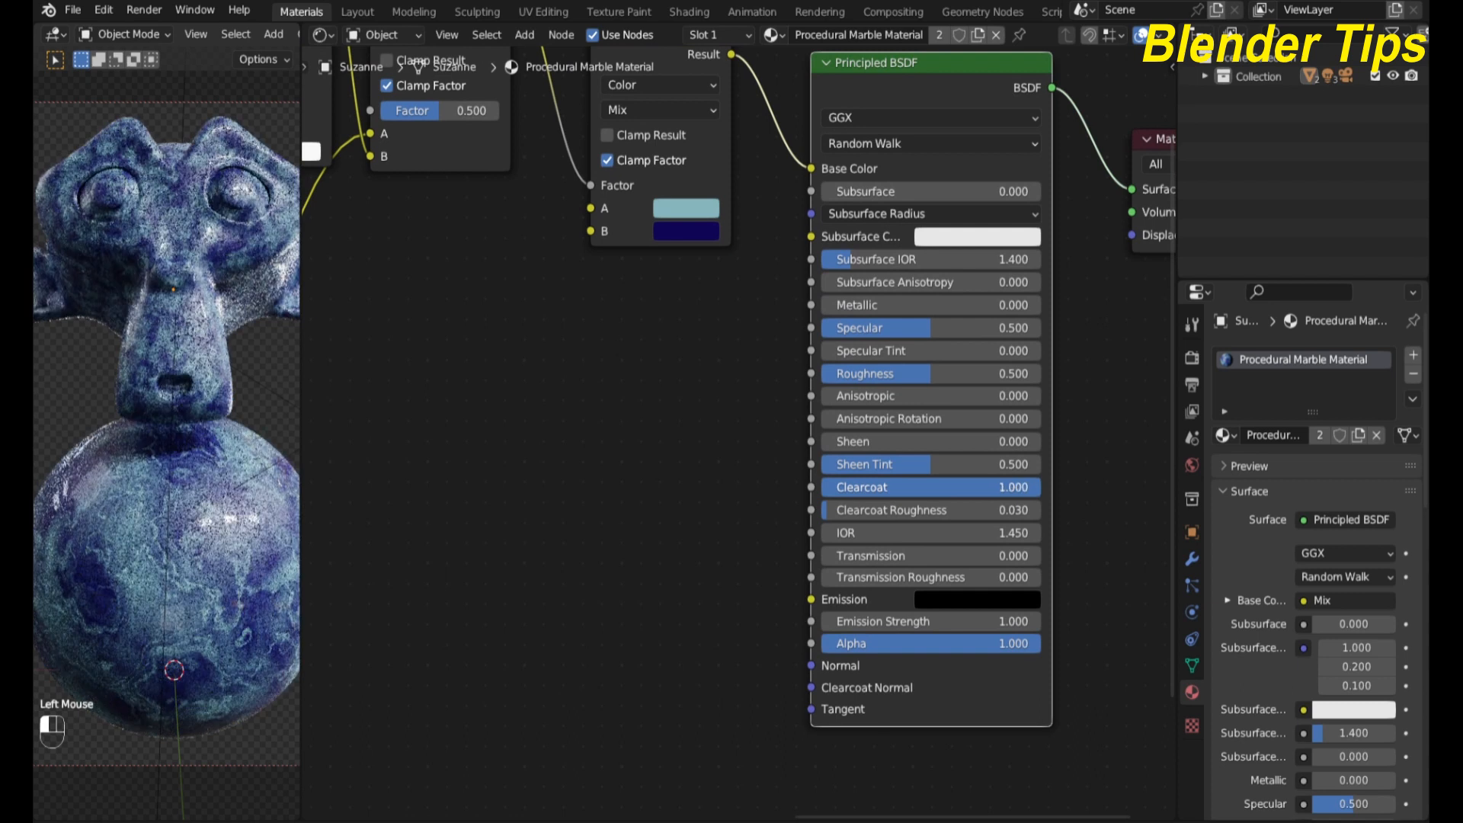
pyautogui.scroll(-2, 229, 329)
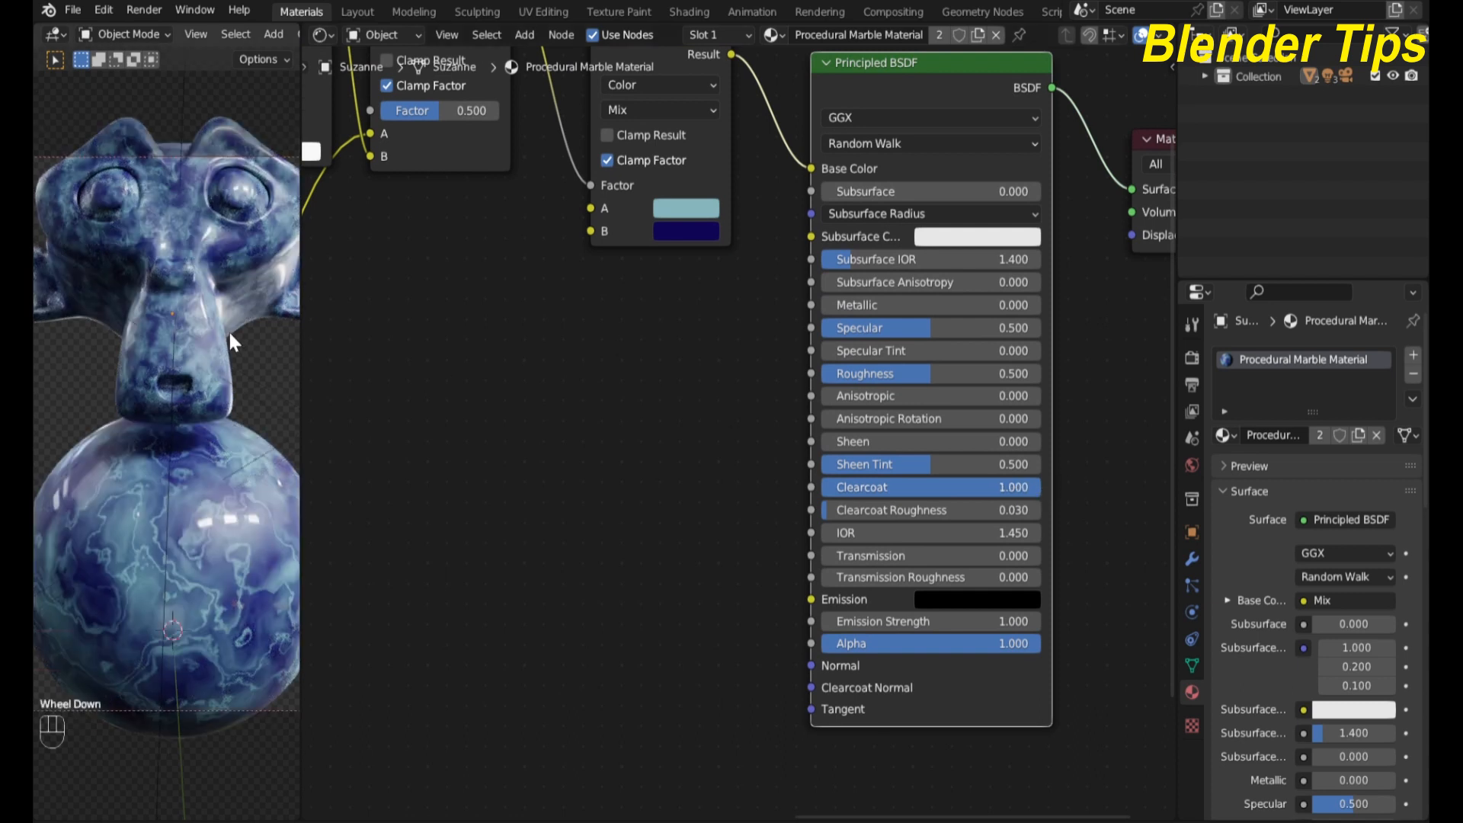
pyautogui.scroll(1, 190, 332)
pyautogui.scroll(-1, 191, 332)
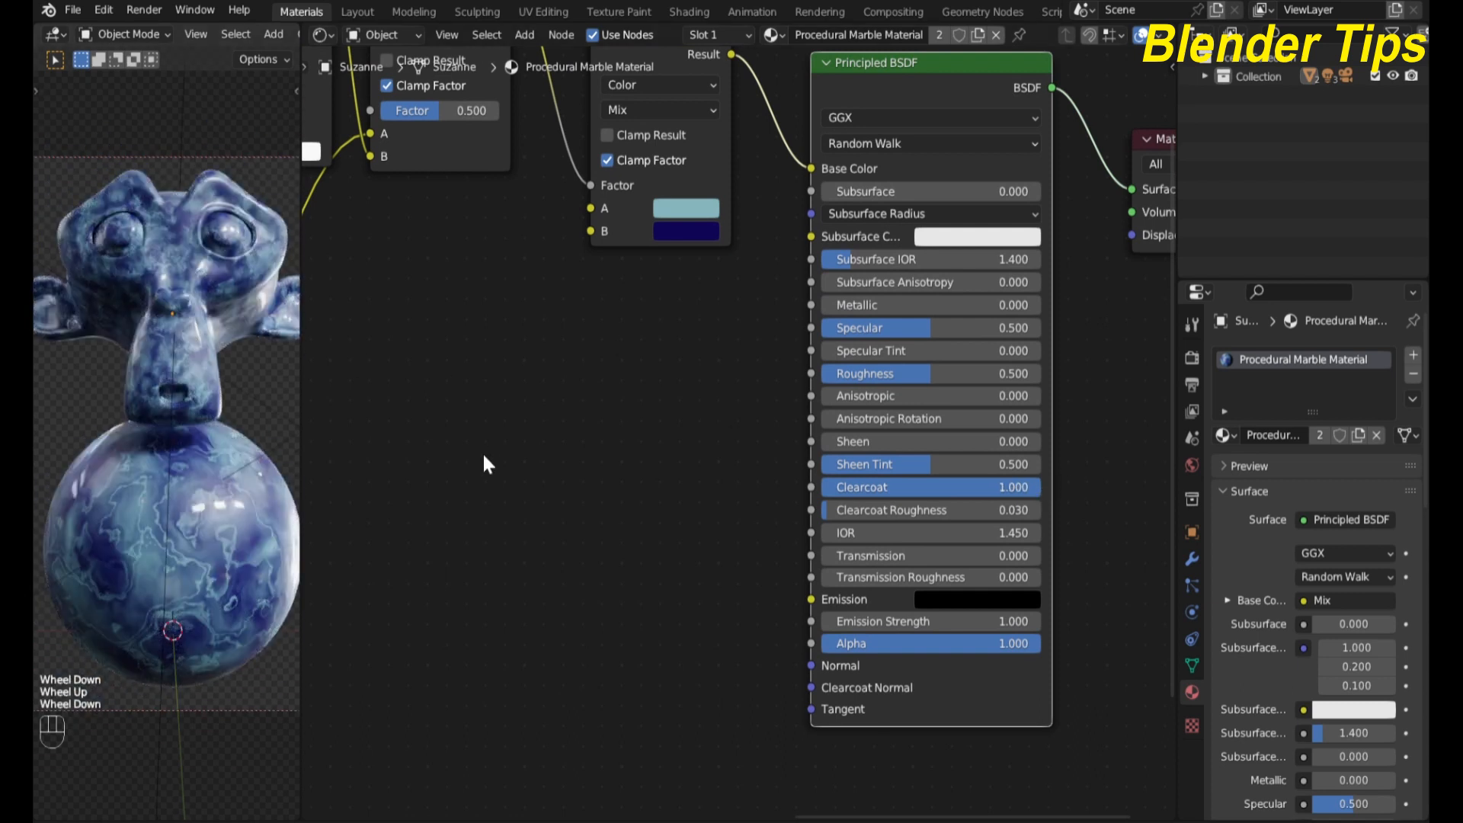
# Step: Set the Principled BSDF's Clearcoat Roughness to 0.1 and inspect the reflections on Suzanne and the sphere
pyautogui.click(835, 509)
pyautogui.moveTo(835, 509); pyautogui.dragTo(836, 511)
pyautogui.doubleClick(836, 511)
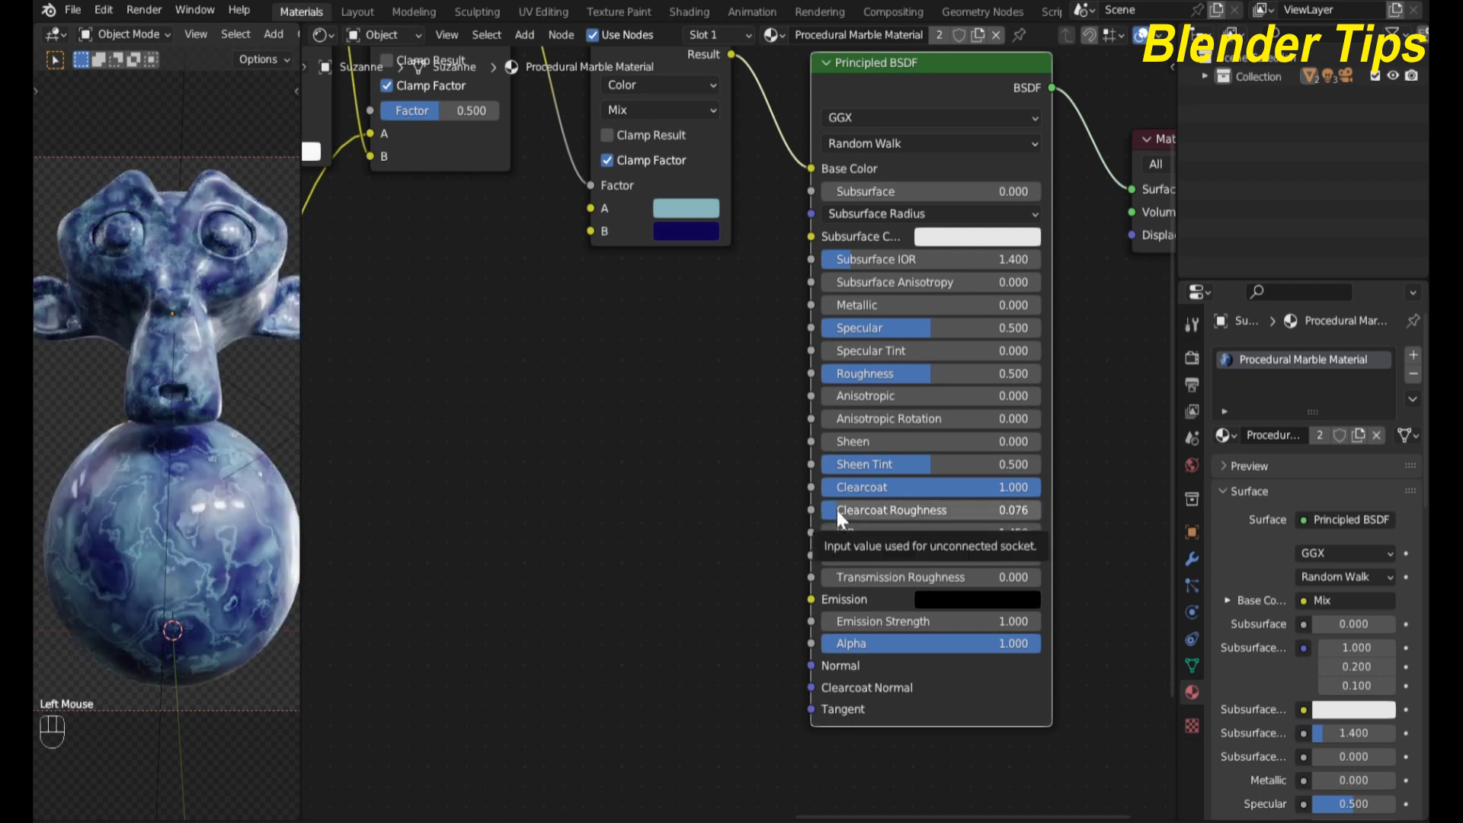
pyautogui.write('0.1')
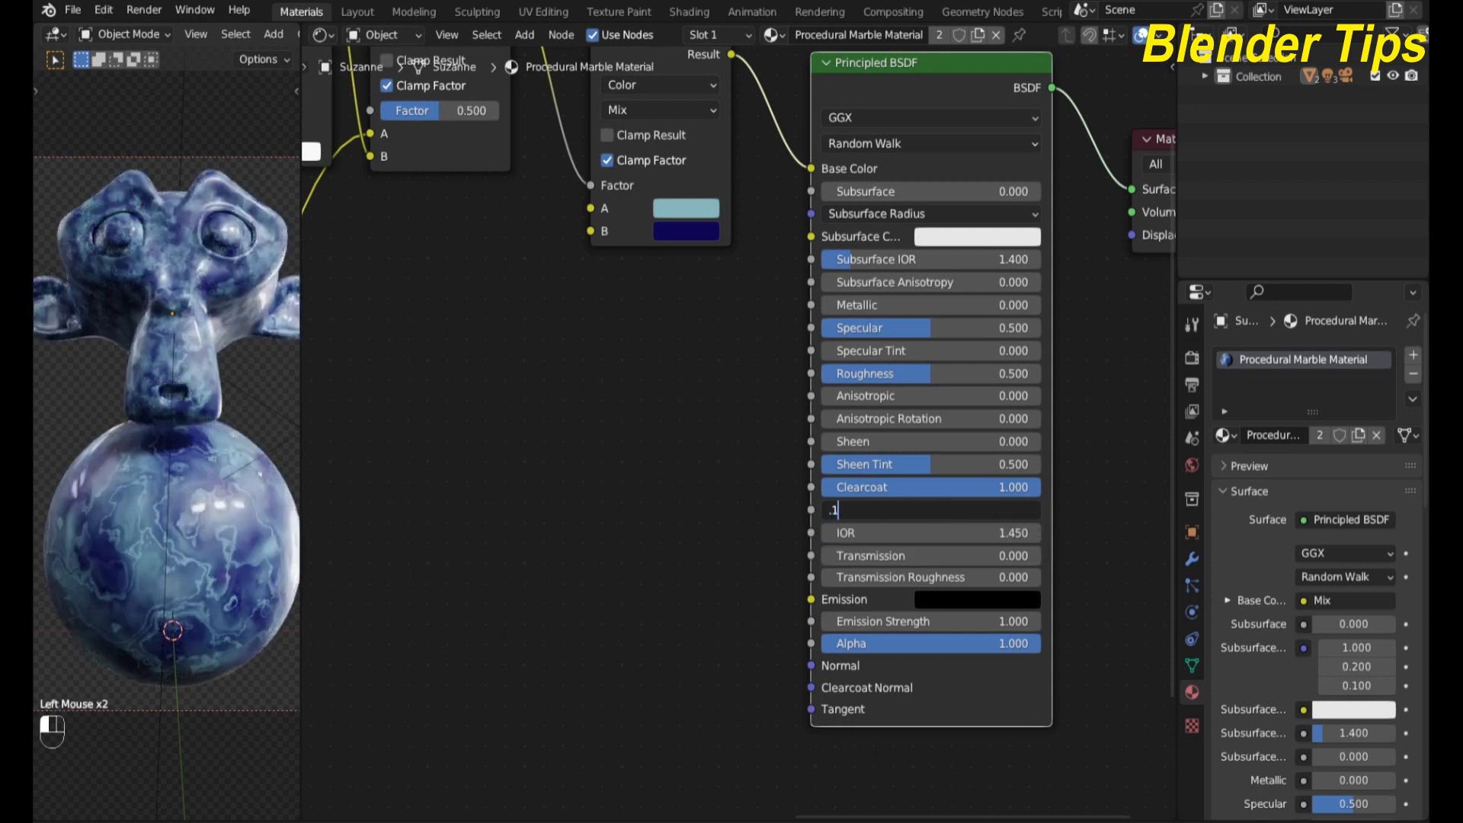
pyautogui.press('Return')
pyautogui.scroll(1, 181, 369)
pyautogui.scroll(1, 168, 251)
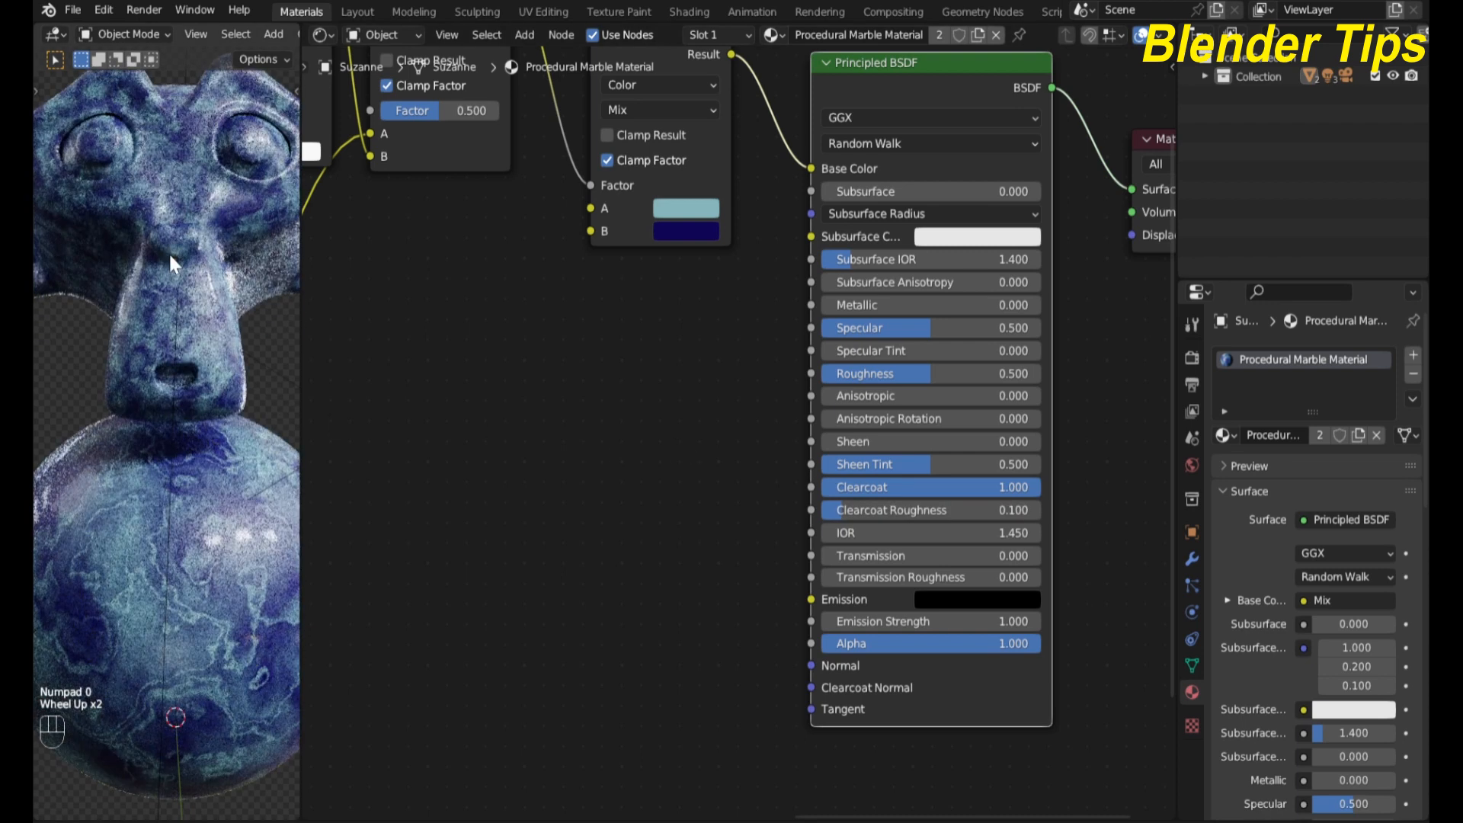
pyautogui.scroll(-2, 145, 232)
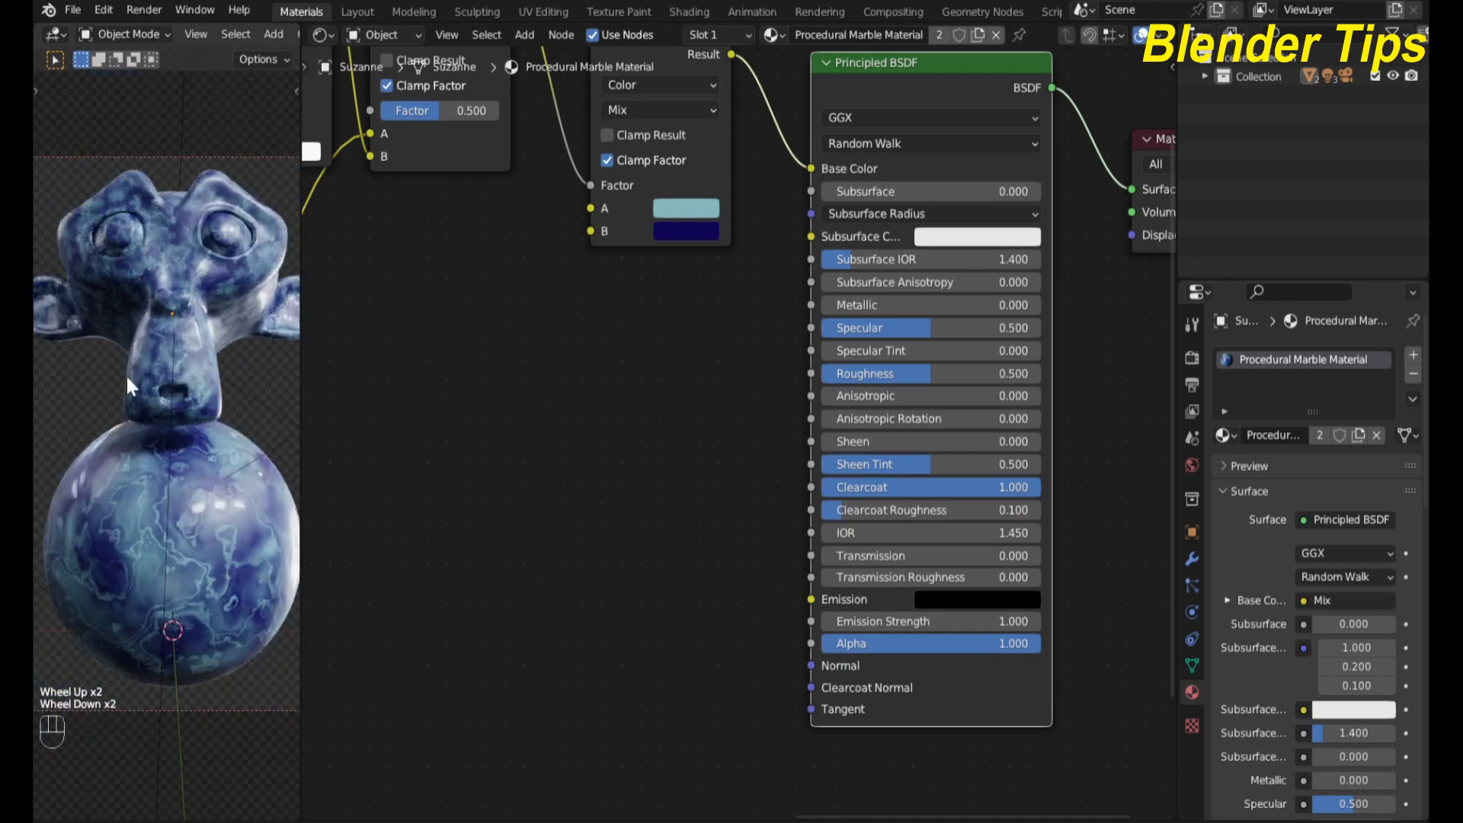
pyautogui.scroll(3, 126, 374)
pyautogui.scroll(-3, 128, 365)
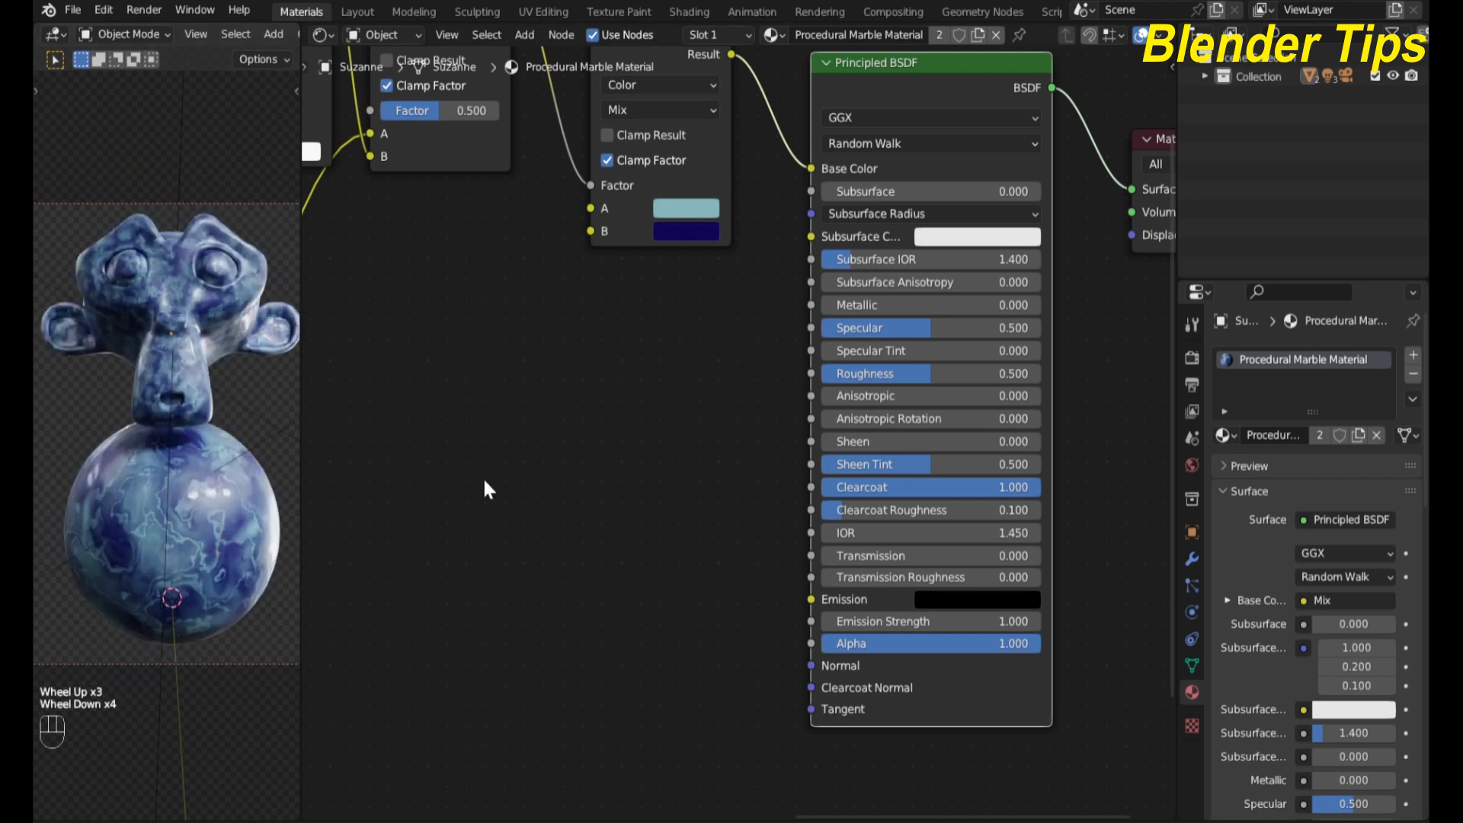
# Step: Add a Noise Texture node below the other node rows and feed it from the Mapping node's Vector output
pyautogui.scroll(-8, 628, 405)
pyautogui.scroll(-2, 586, 540)
pyautogui.moveTo(602, 531); pyautogui.dragTo(847, 415, button='middle')
pyautogui.scroll(-3, 741, 419)
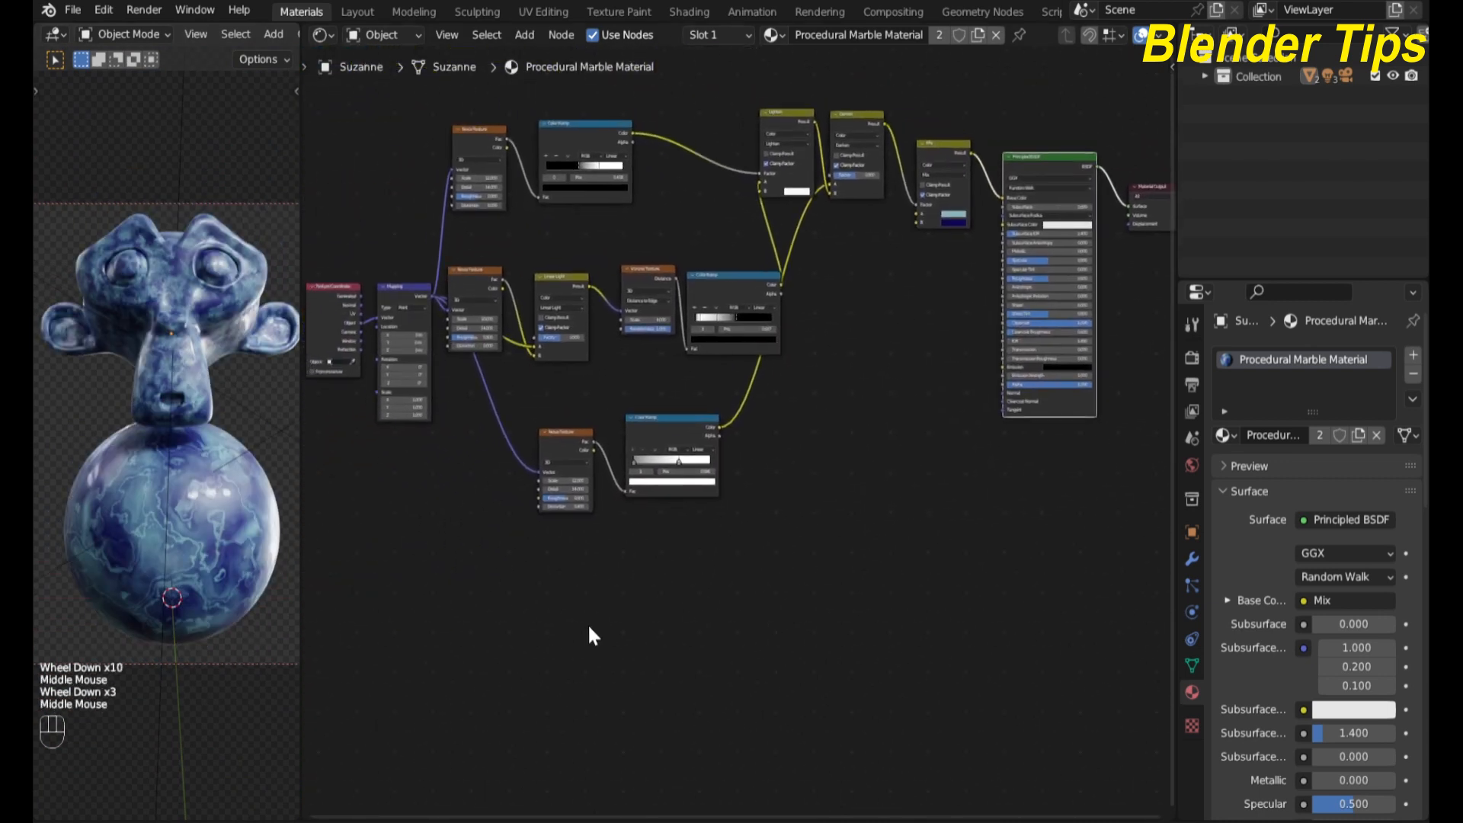
pyautogui.hotkey('shift', 'a')
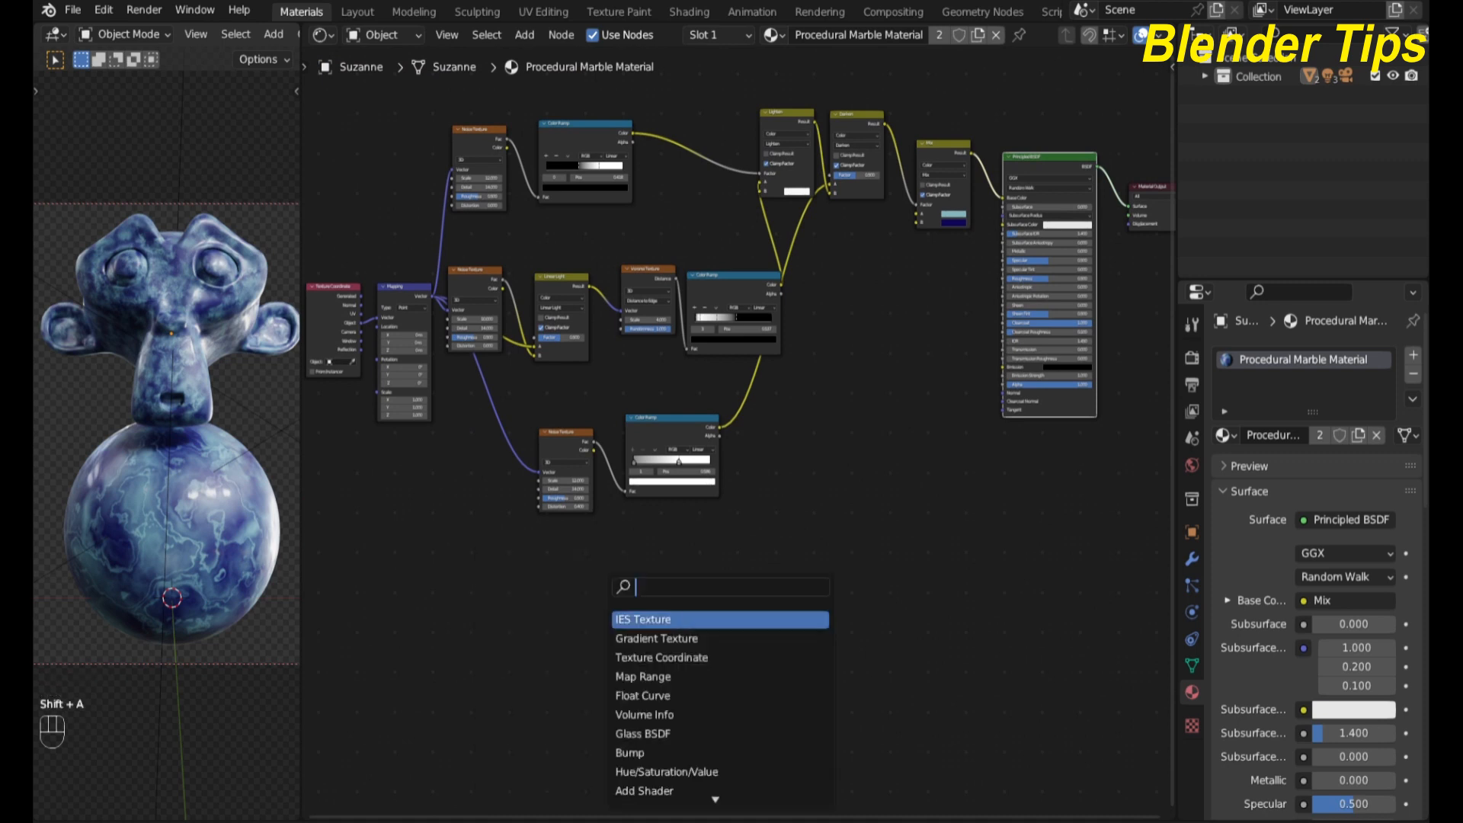
pyautogui.write('no')
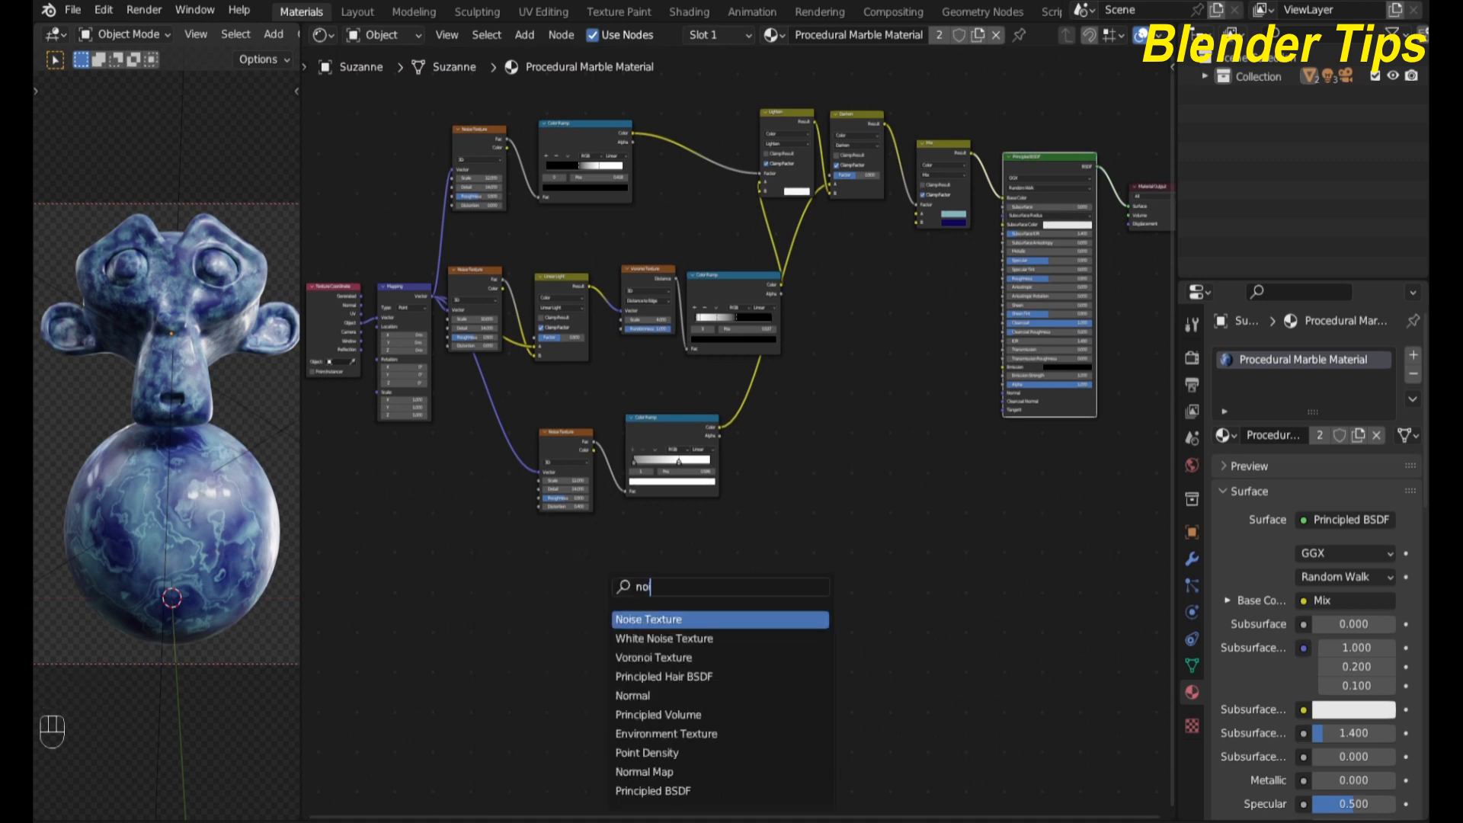
pyautogui.press('Return')
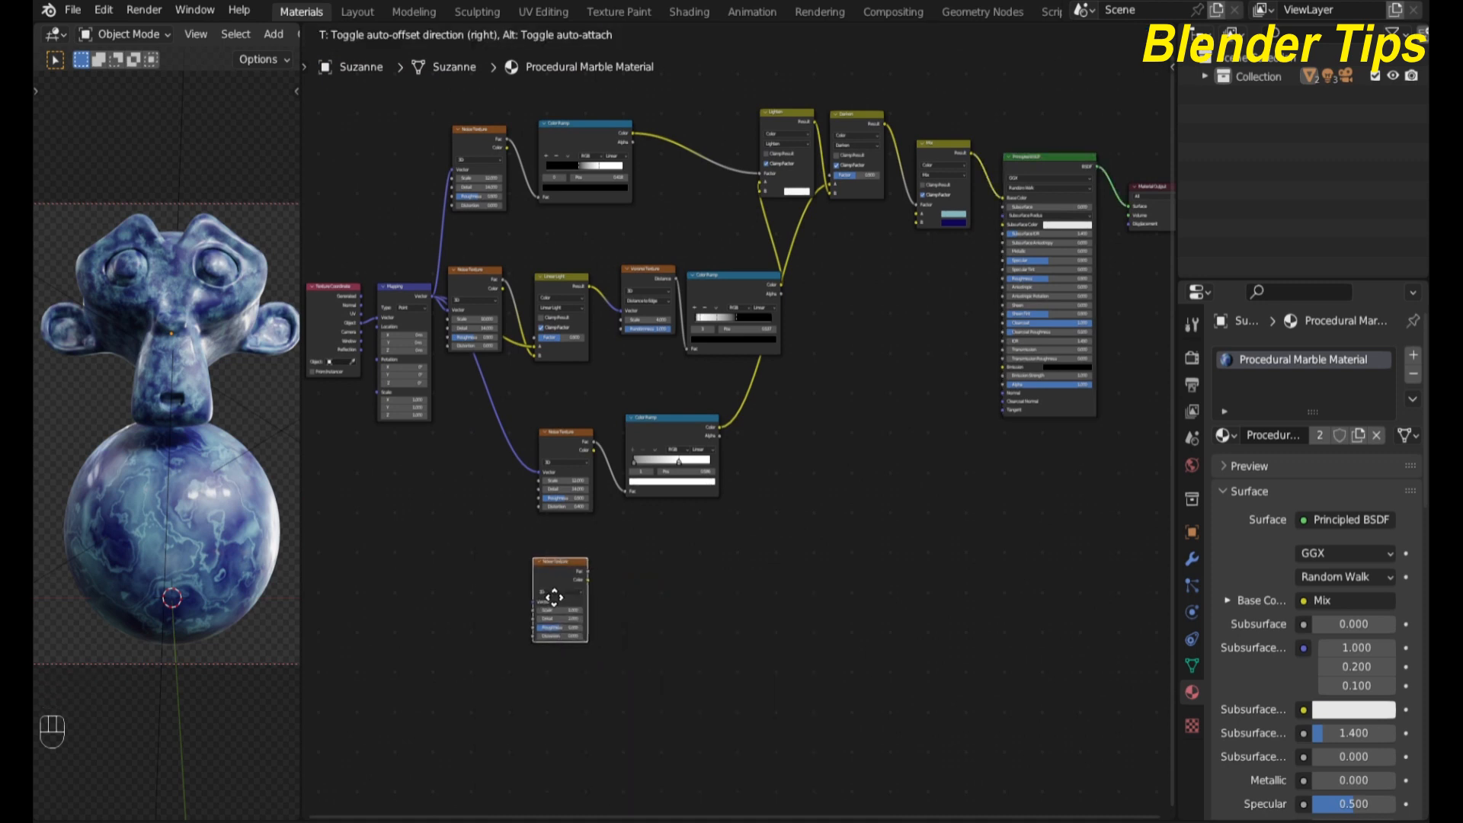
pyautogui.click(607, 602)
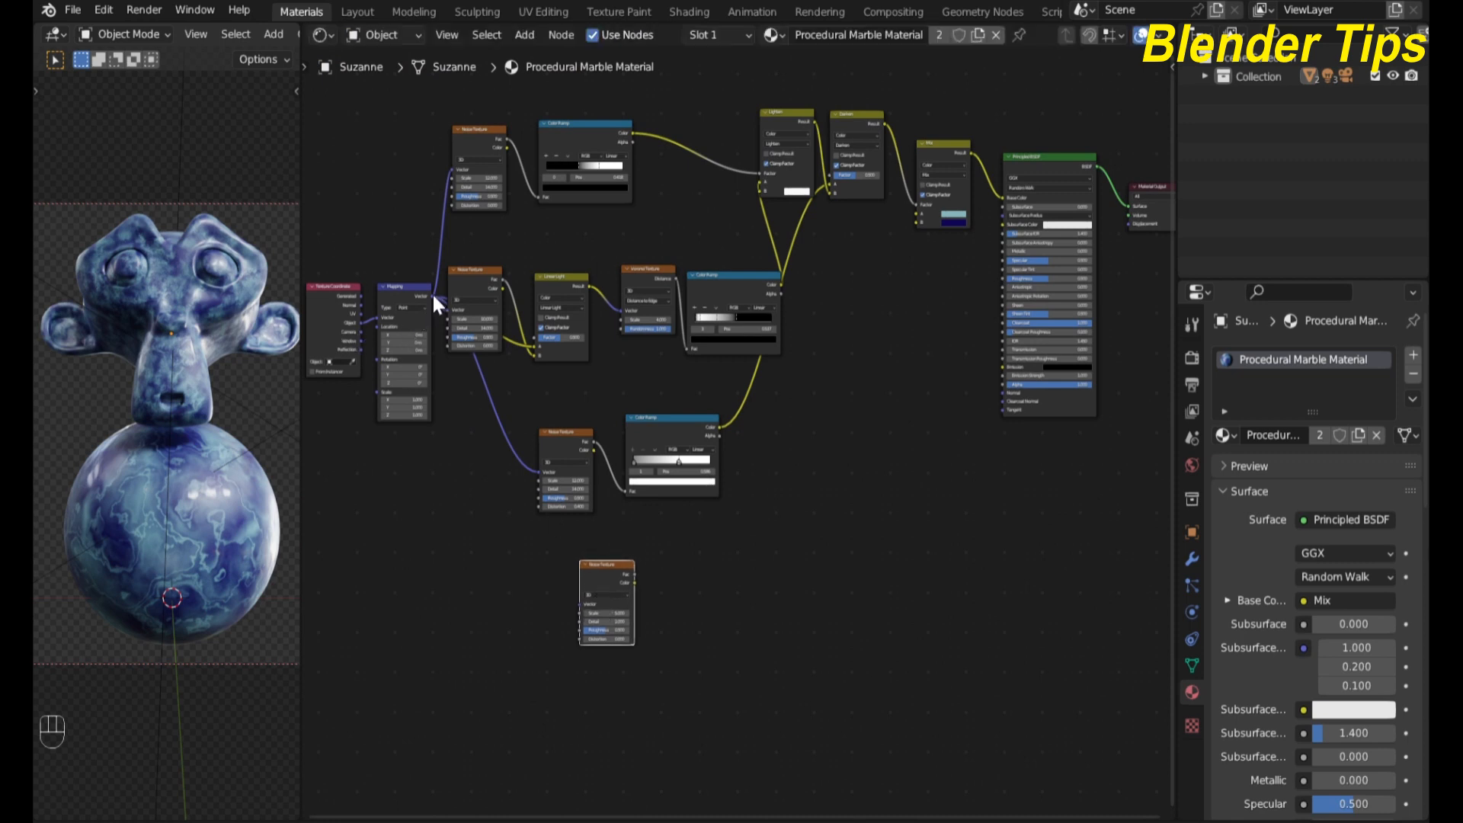
pyautogui.moveTo(432, 294); pyautogui.dragTo(579, 605)
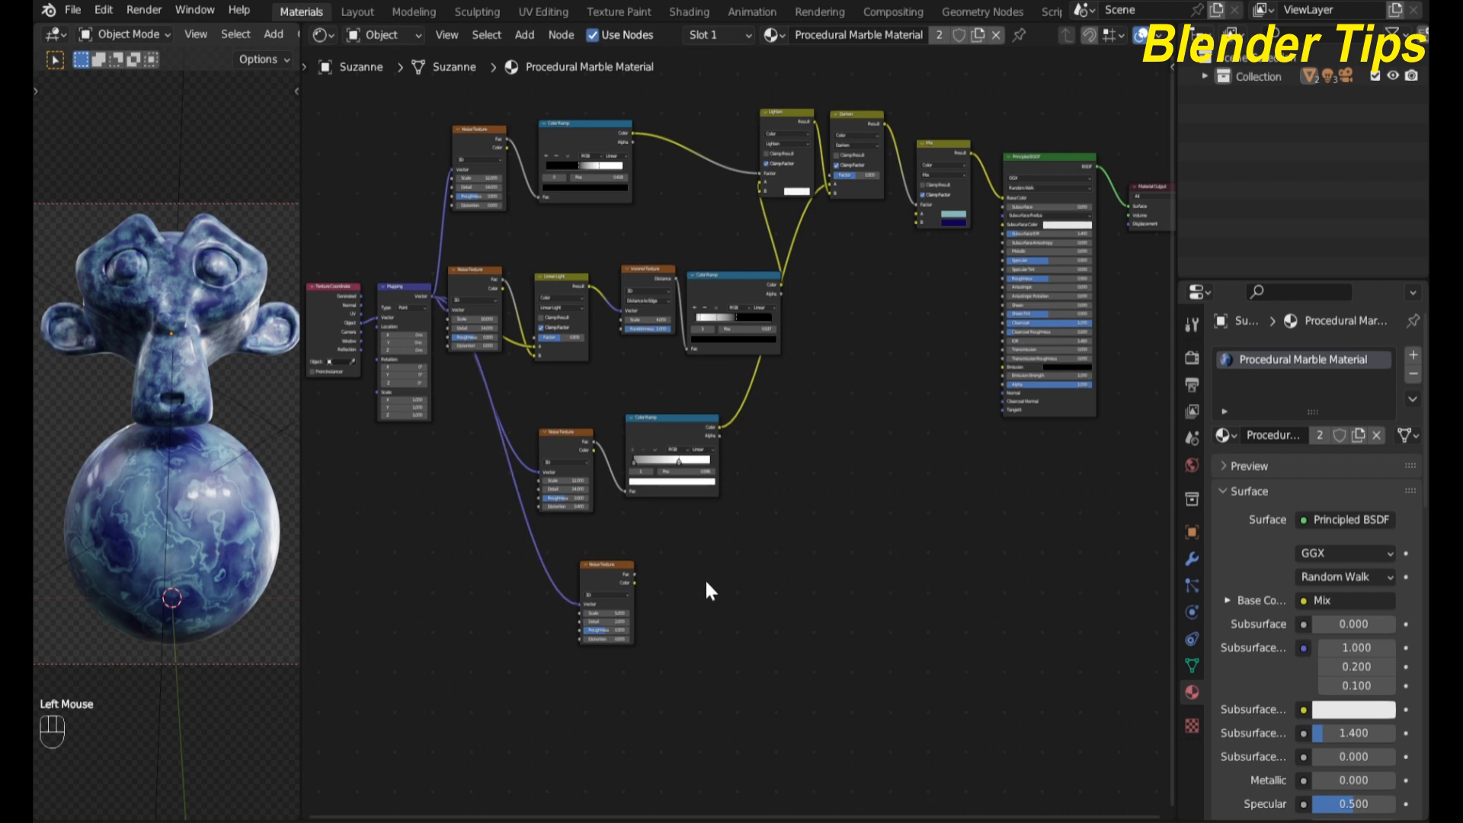
# Step: Preview the new Noise Texture's Fac output directly on Suzanne and the sphere
pyautogui.scroll(2, 705, 578)
pyautogui.moveTo(705, 578); pyautogui.dragTo(709, 509, button='middle')
pyautogui.click(554, 508)
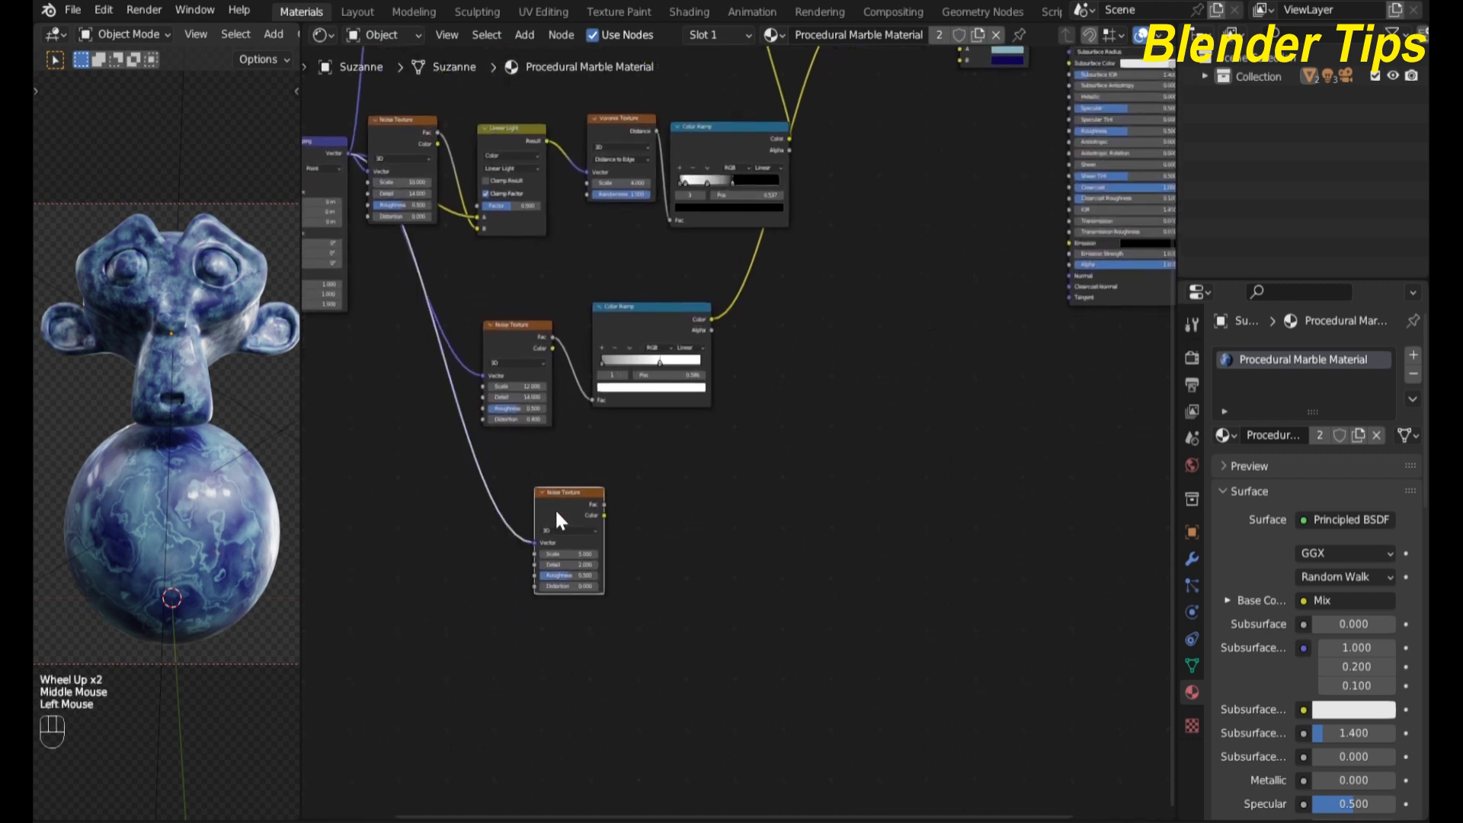
pyautogui.keyDown('ctrl'); pyautogui.keyDown('shift'); pyautogui.click(554, 507); pyautogui.keyUp('shift'); pyautogui.keyUp('ctrl')
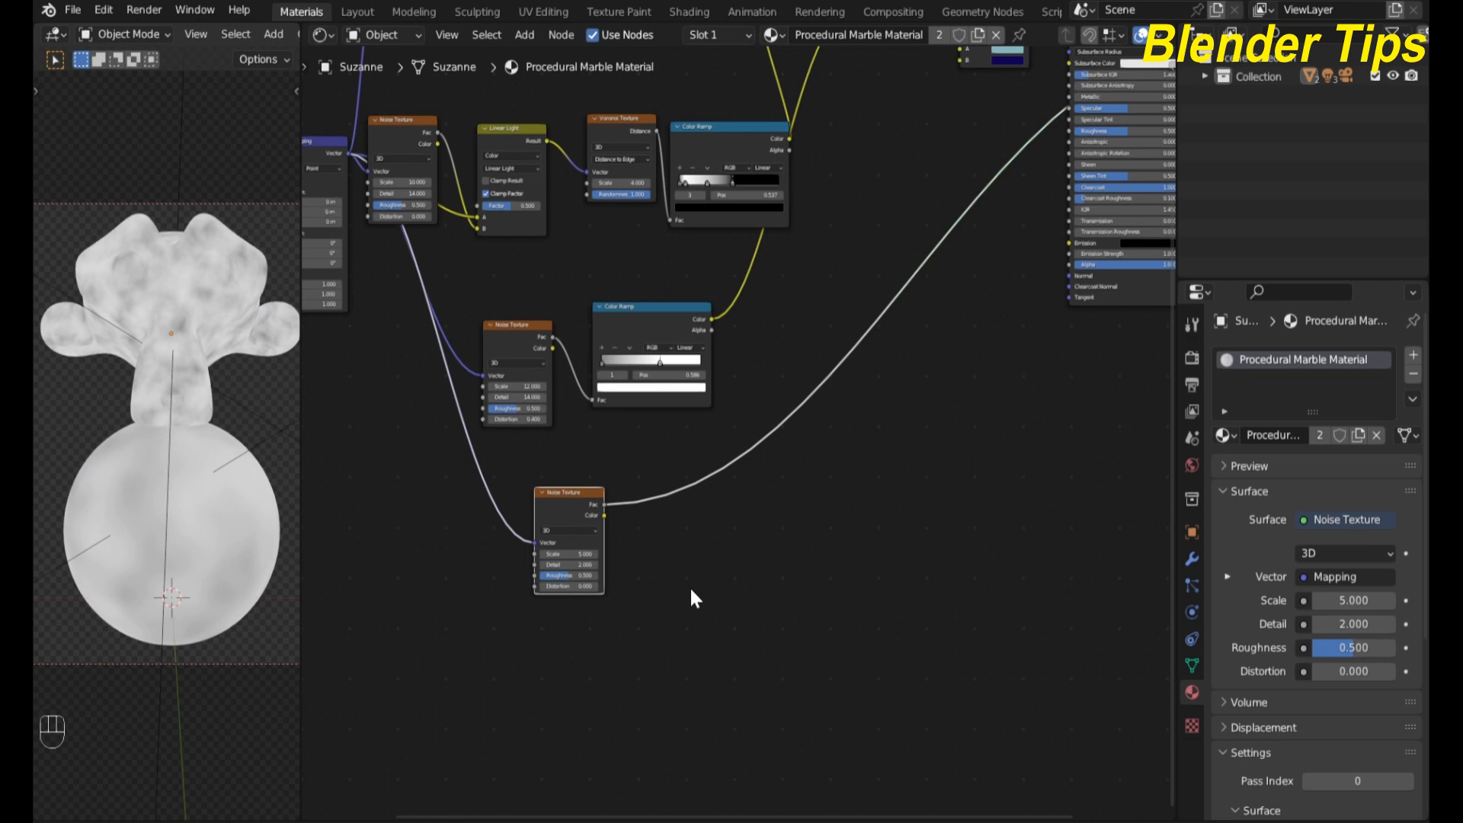
pyautogui.press('F6')
# Step: Set the new Noise Texture's Scale to 10 and its Detail to 5
pyautogui.scroll(3, 656, 590)
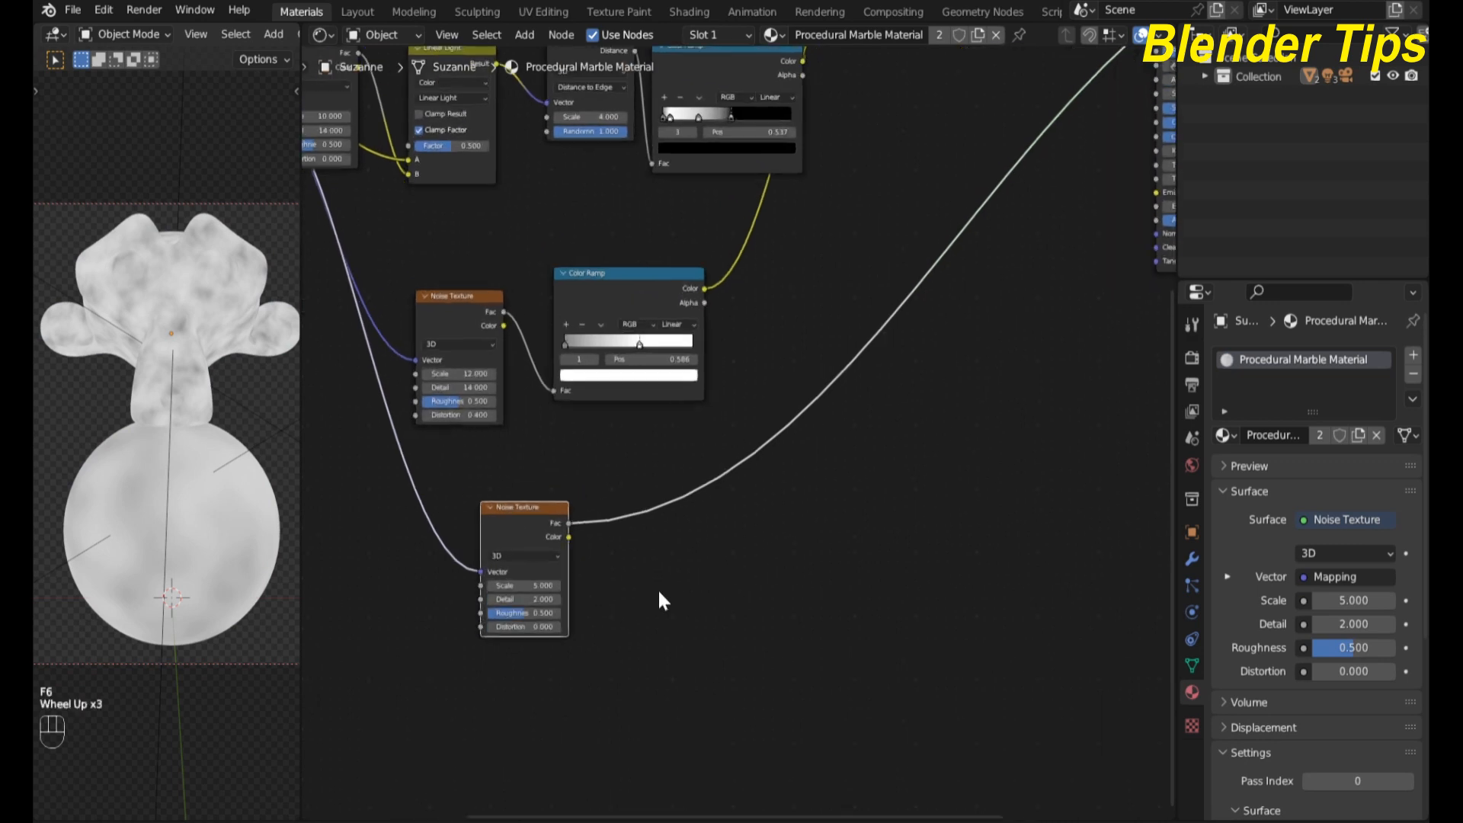
pyautogui.moveTo(657, 590); pyautogui.dragTo(747, 539, button='middle')
pyautogui.scroll(2, 747, 541)
pyautogui.click(575, 561)
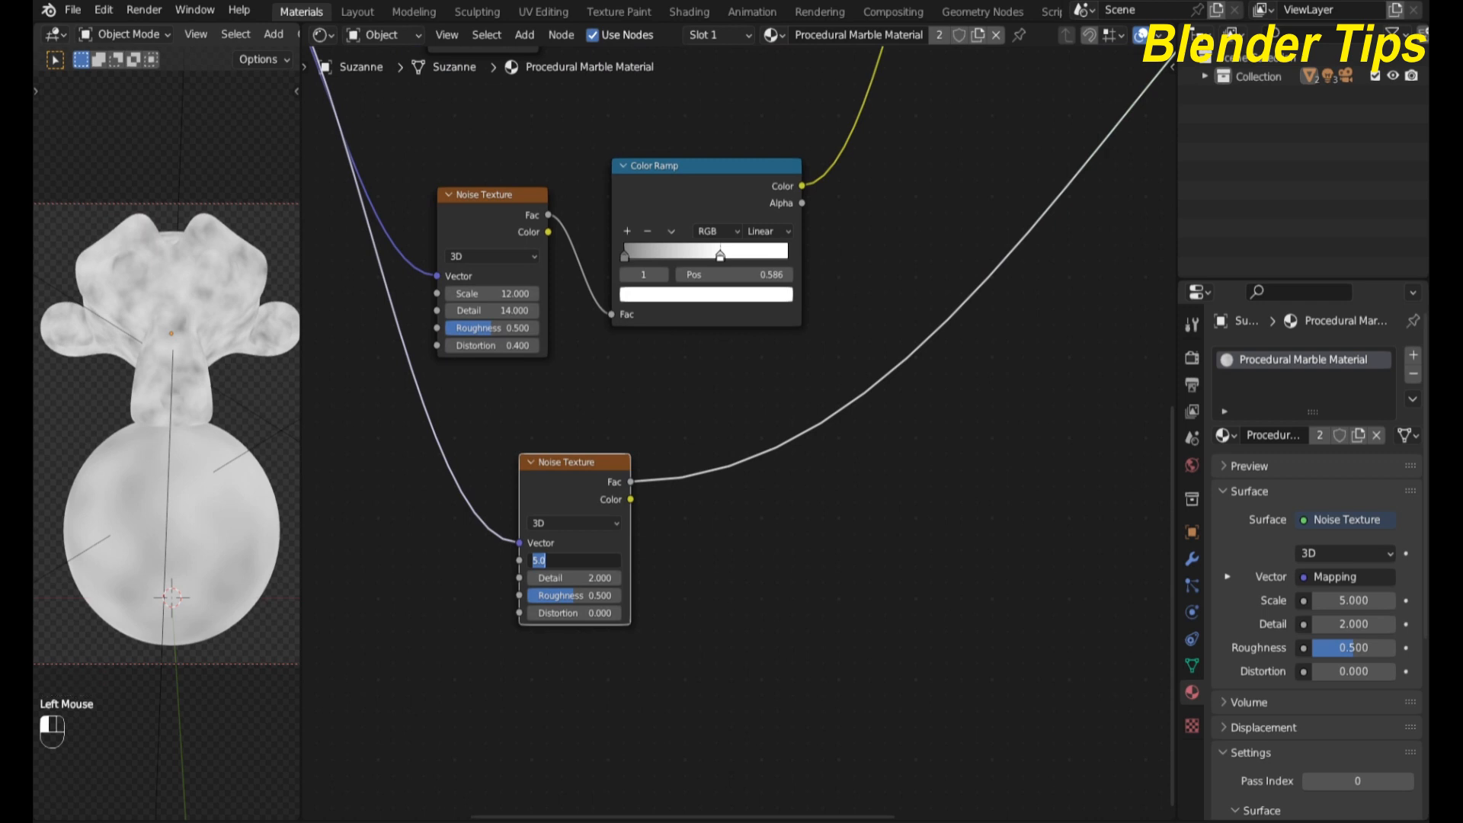
pyautogui.write('10')
pyautogui.press('Return')
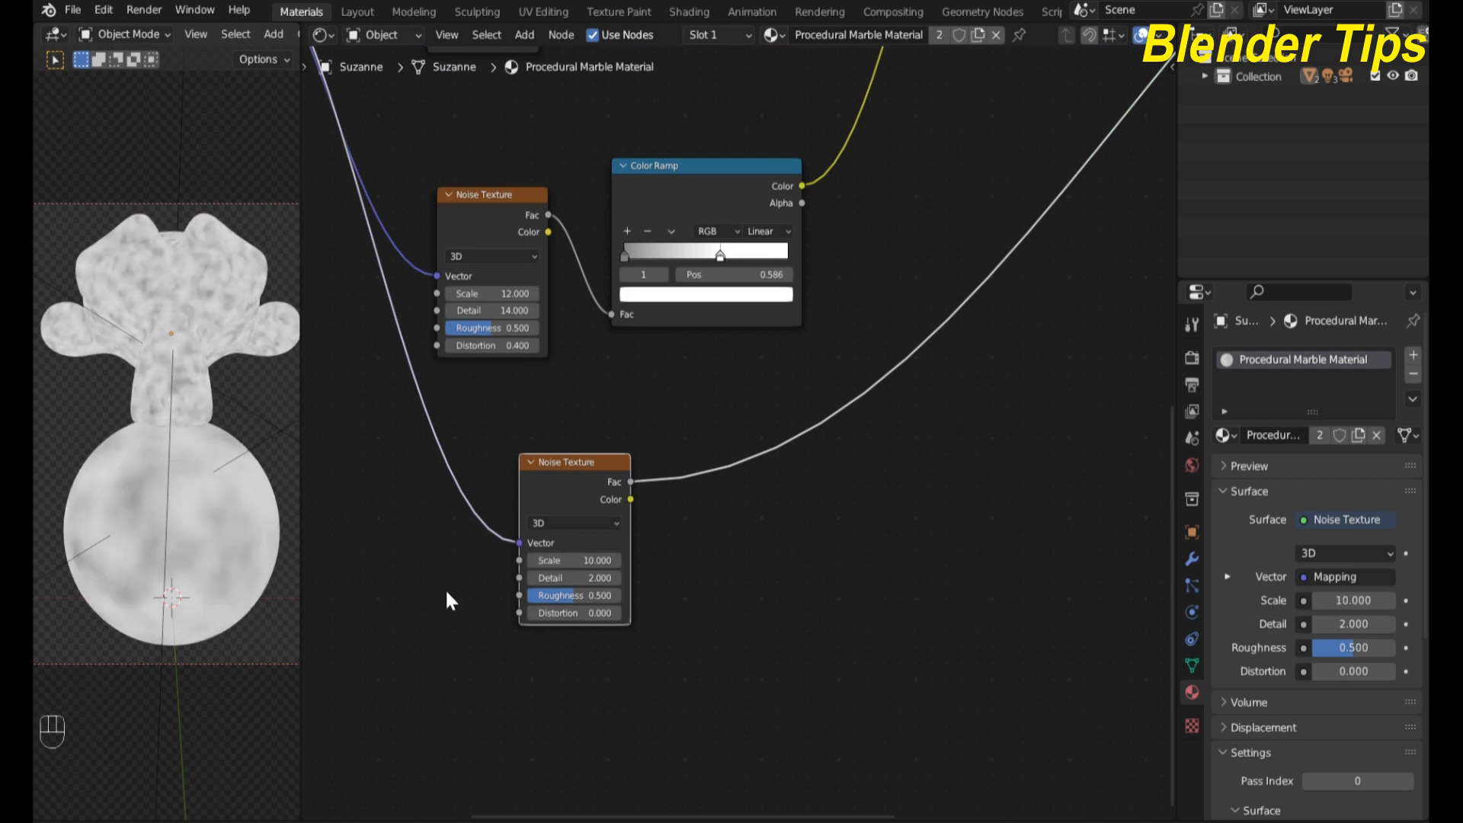
pyautogui.click(554, 578)
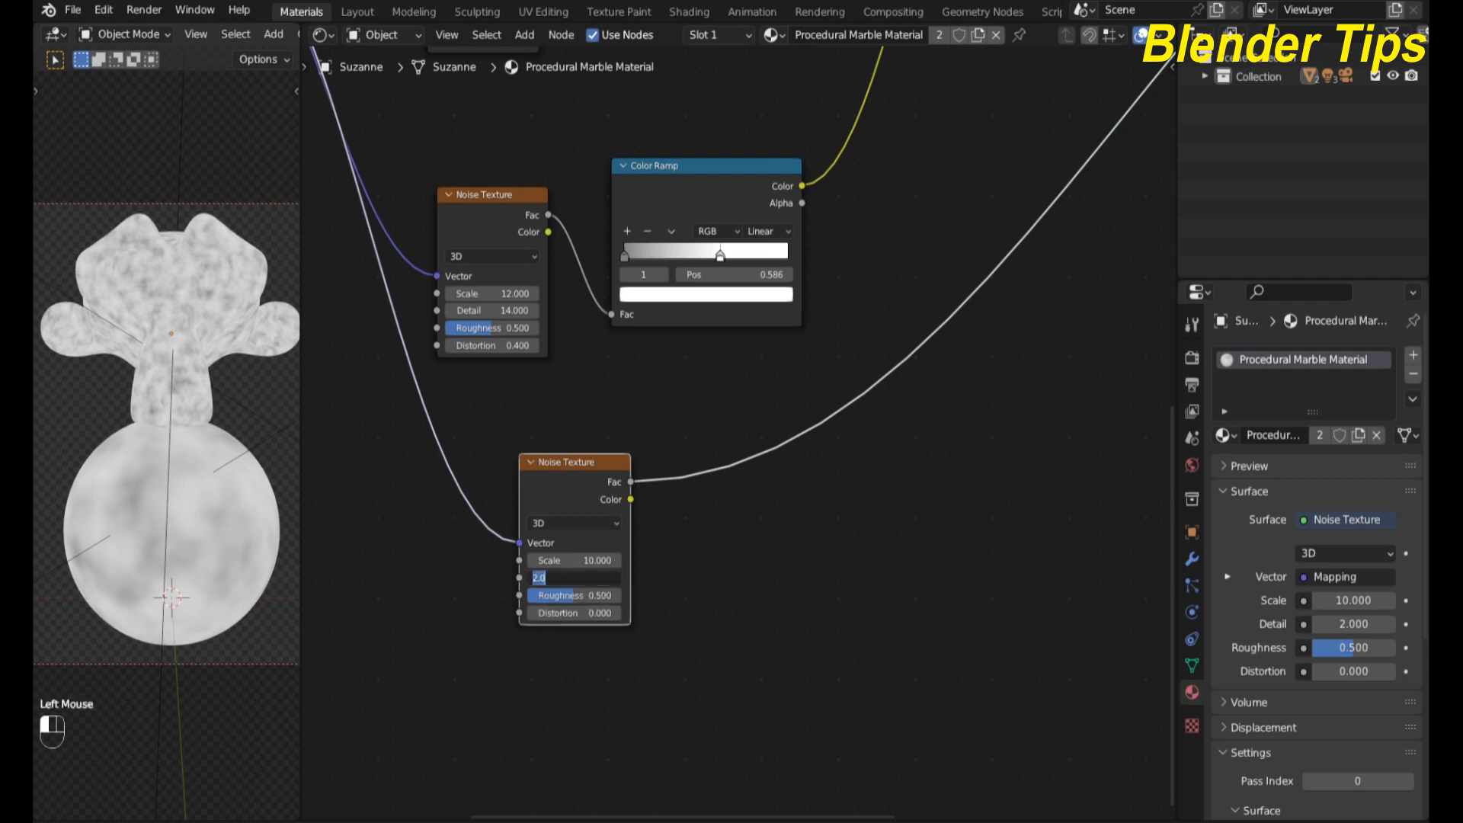
pyautogui.write('5')
pyautogui.press('Return')
# Step: Insert a Color Ramp node on the output link of the new Noise Texture
pyautogui.scroll(-2, 760, 588)
pyautogui.moveTo(760, 588); pyautogui.dragTo(558, 542, button='middle')
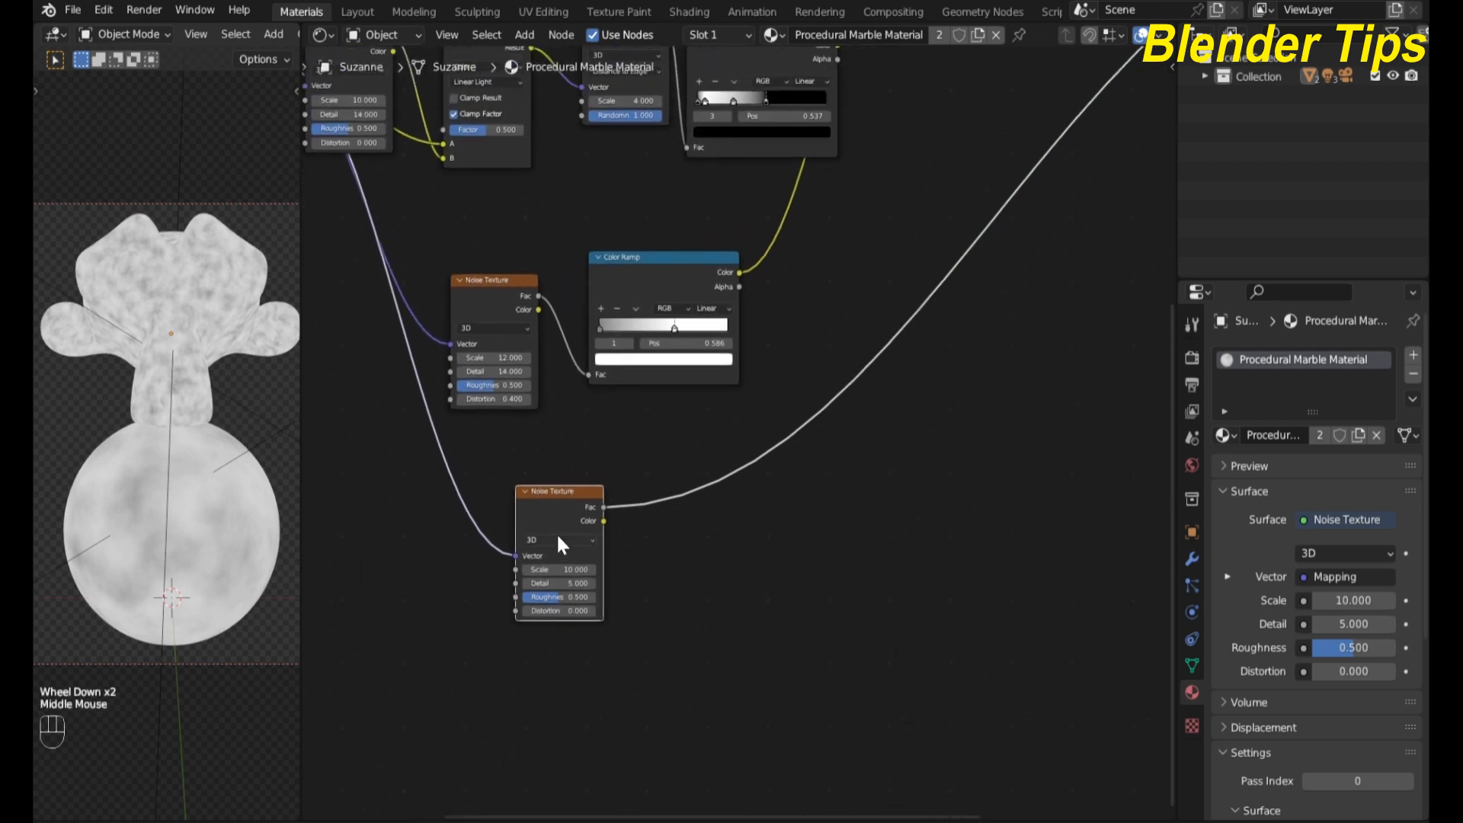
pyautogui.click(708, 560)
pyautogui.hotkey('shift', 'a')
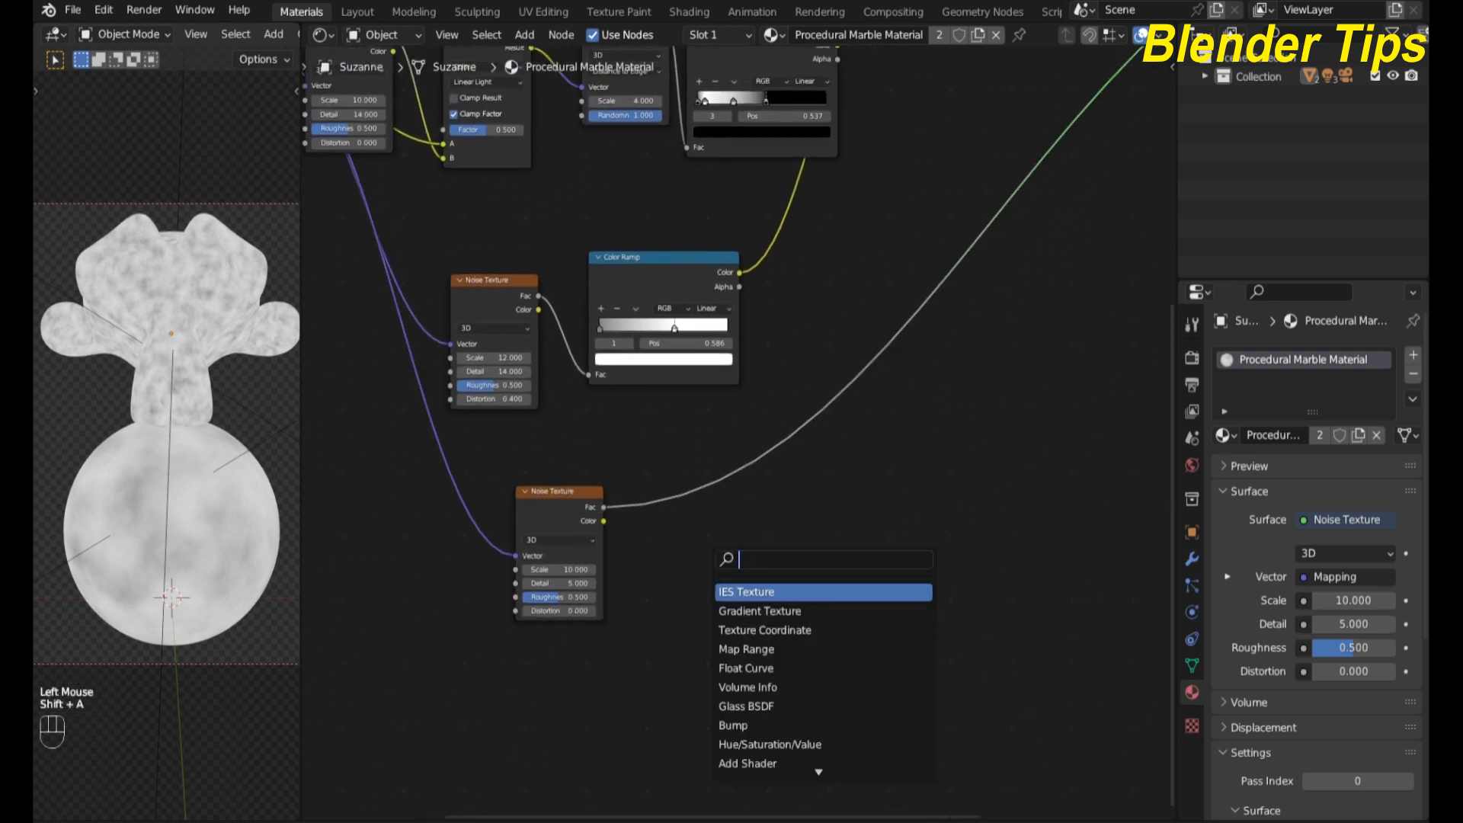
pyautogui.write('co')
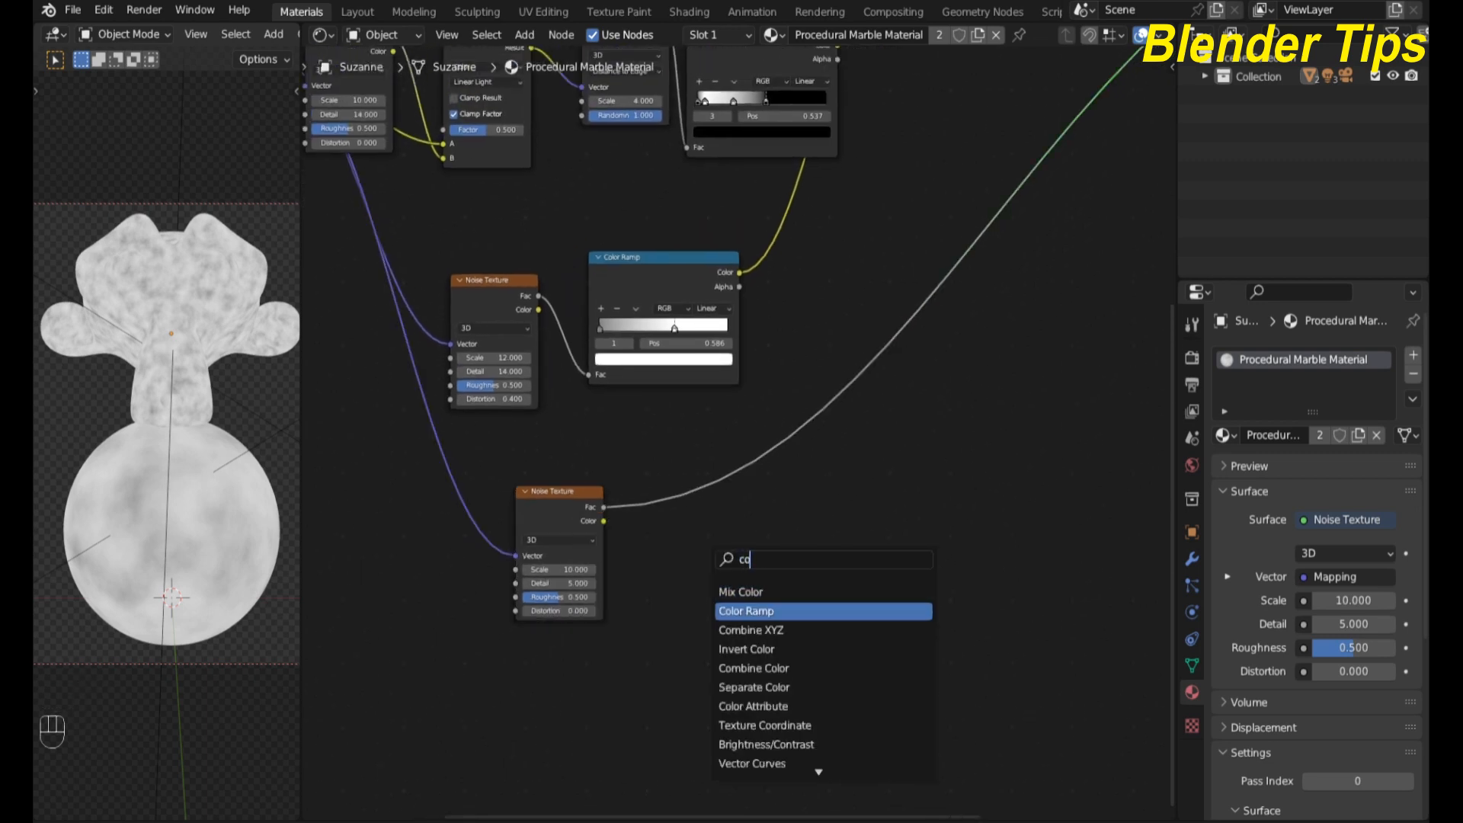
pyautogui.click(742, 611)
pyautogui.click(673, 533)
pyautogui.scroll(-1, 884, 509)
pyautogui.moveTo(884, 509); pyautogui.dragTo(742, 626, button='middle')
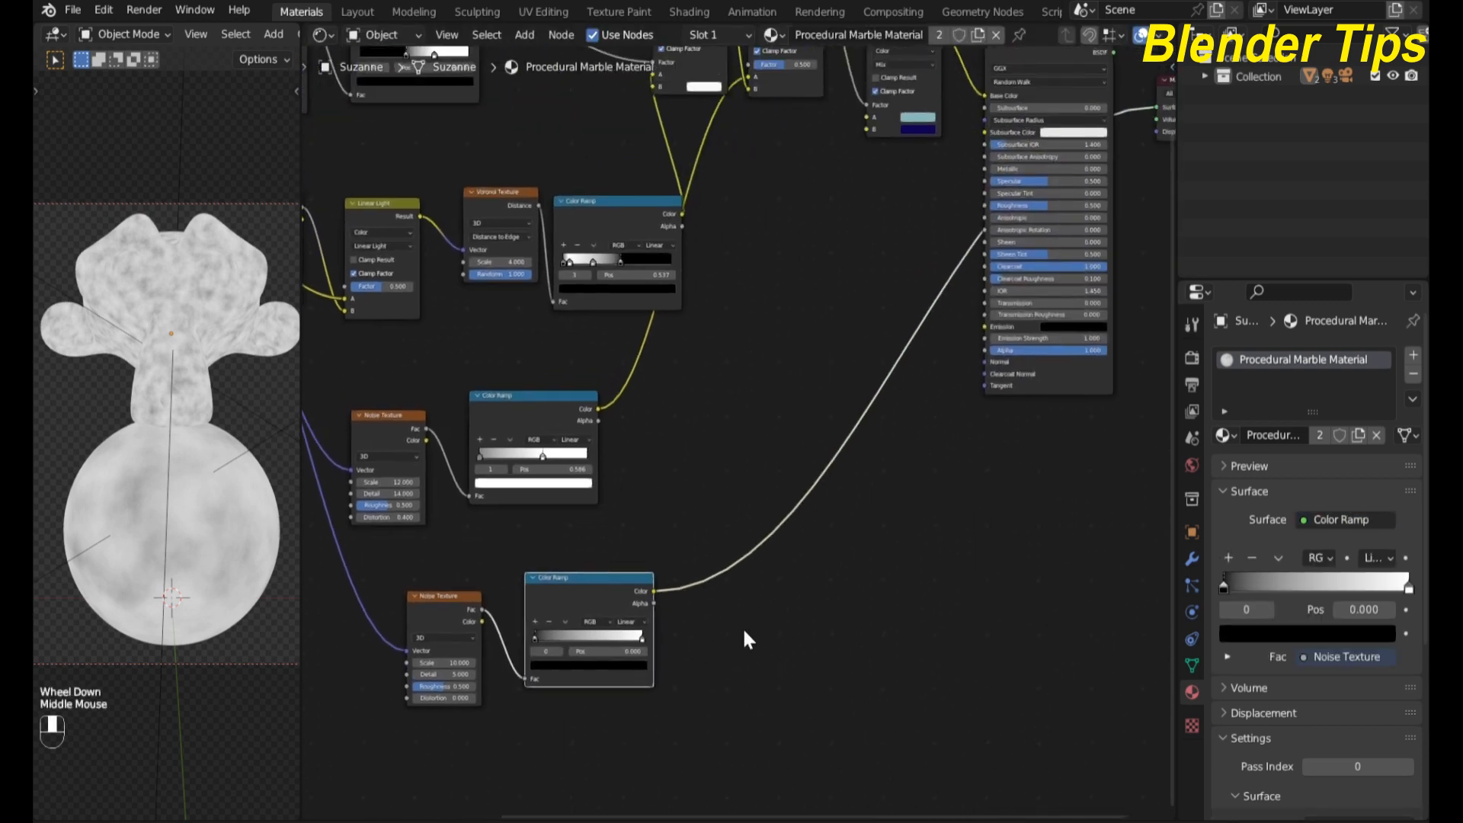
# Step: Connect the new Color Ramp's Color to the Principled BSDF's Roughness and route the Principled BSDF back to the Material Output
pyautogui.moveTo(654, 590); pyautogui.dragTo(980, 204)
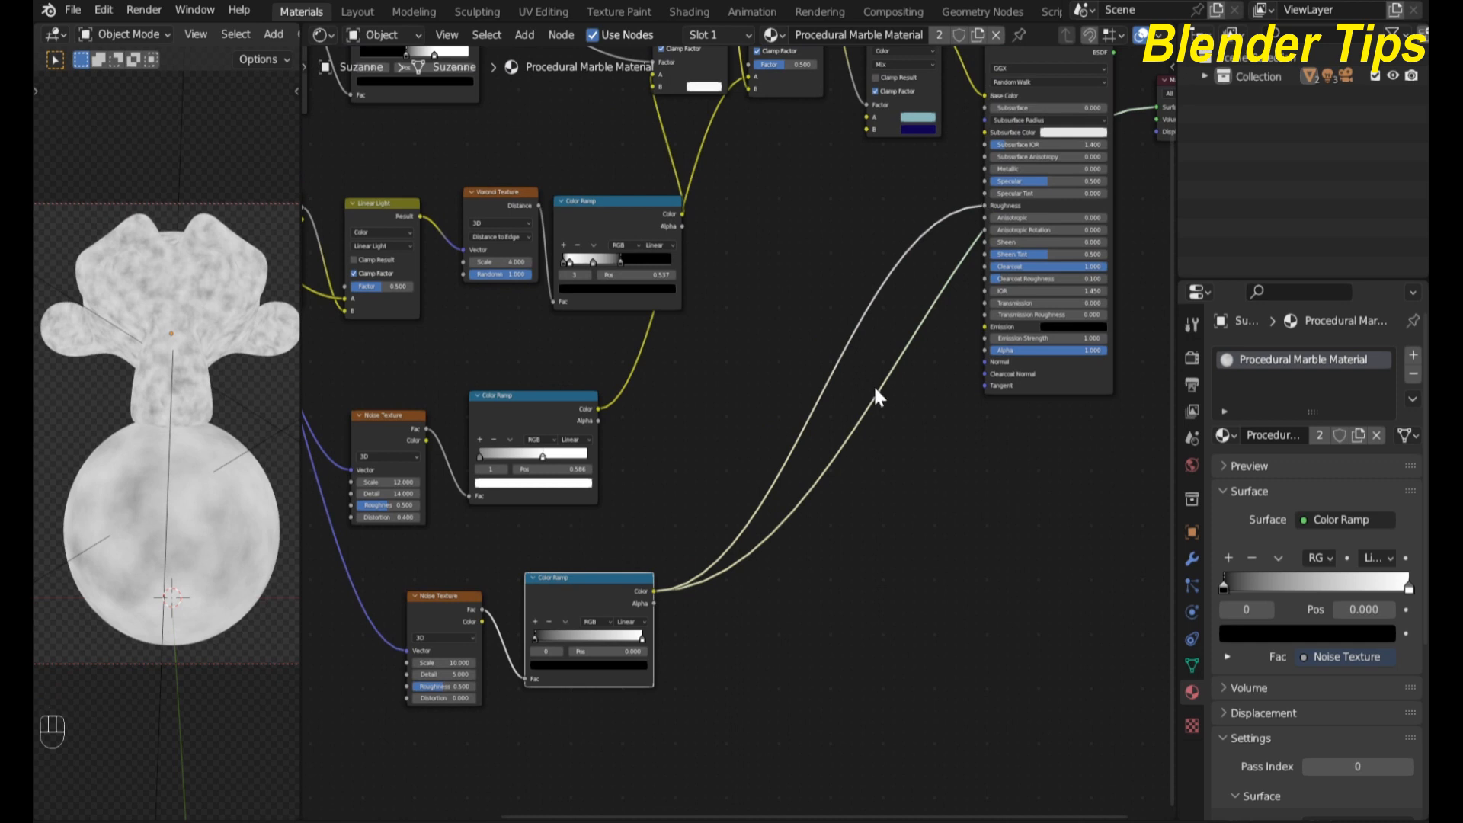
pyautogui.scroll(-1, 926, 629)
pyautogui.moveTo(928, 638); pyautogui.dragTo(883, 820, button='middle')
pyautogui.click(1002, 279)
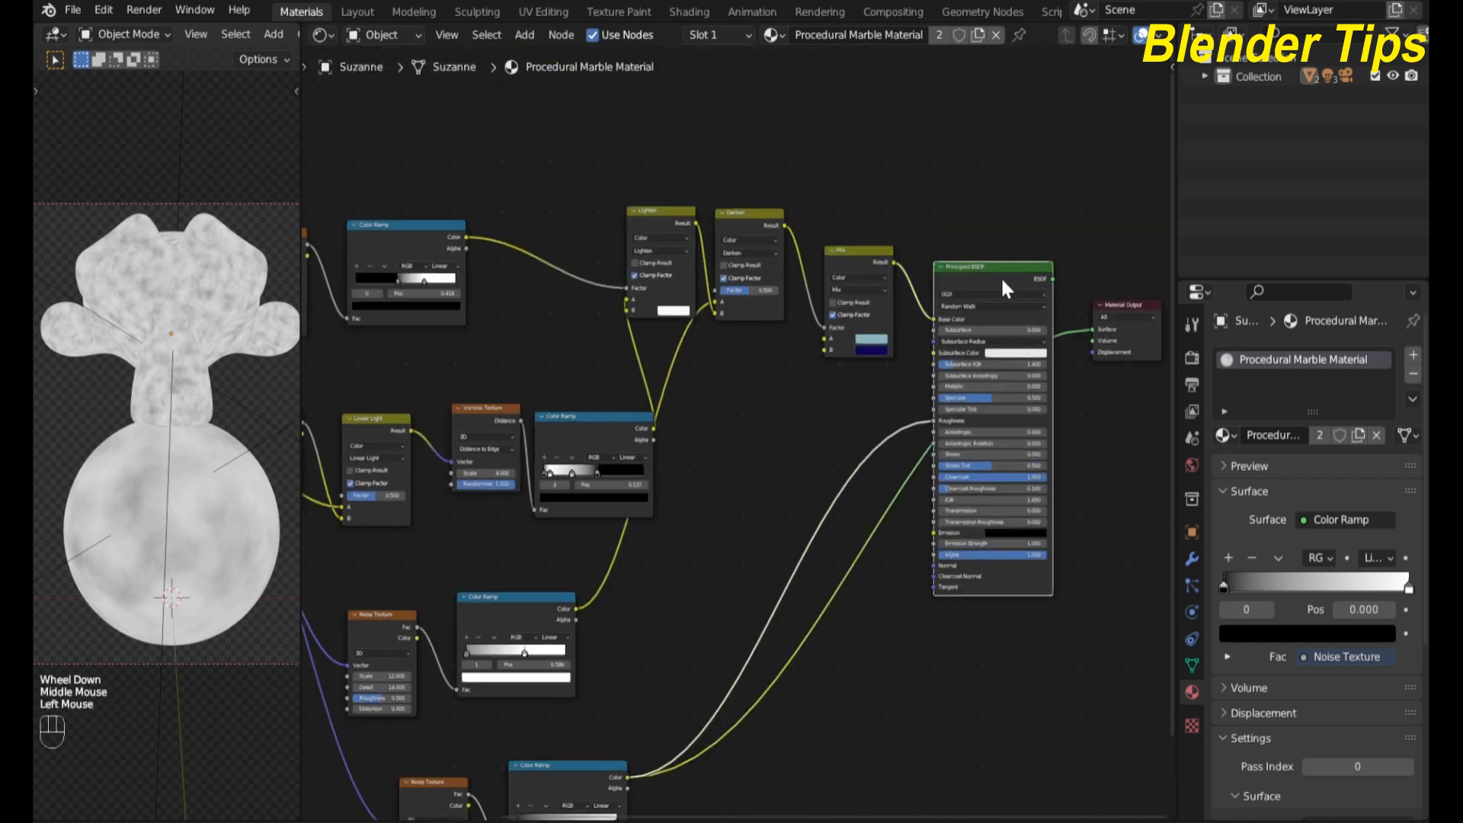
pyautogui.keyDown('ctrl'); pyautogui.keyDown('shift'); pyautogui.click(1001, 280); pyautogui.keyUp('shift'); pyautogui.keyUp('ctrl')
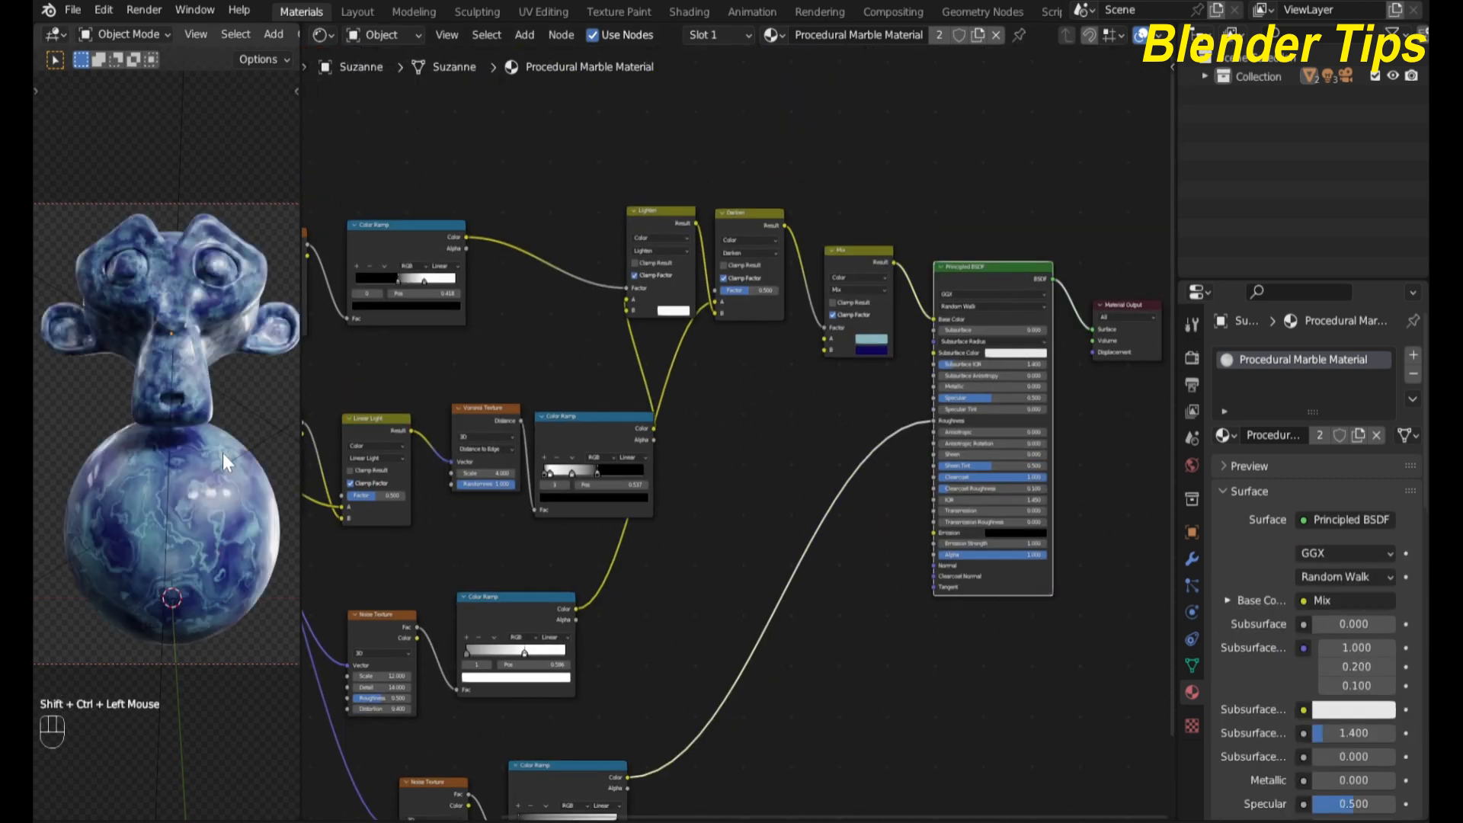
# Step: Change the first stop of the roughness Color Ramp from black to a light grey with value 0.623
pyautogui.scroll(1, 223, 453)
pyautogui.scroll(-2, 772, 683)
pyautogui.moveTo(771, 683); pyautogui.dragTo(861, 459, button='middle')
pyautogui.scroll(2, 730, 632)
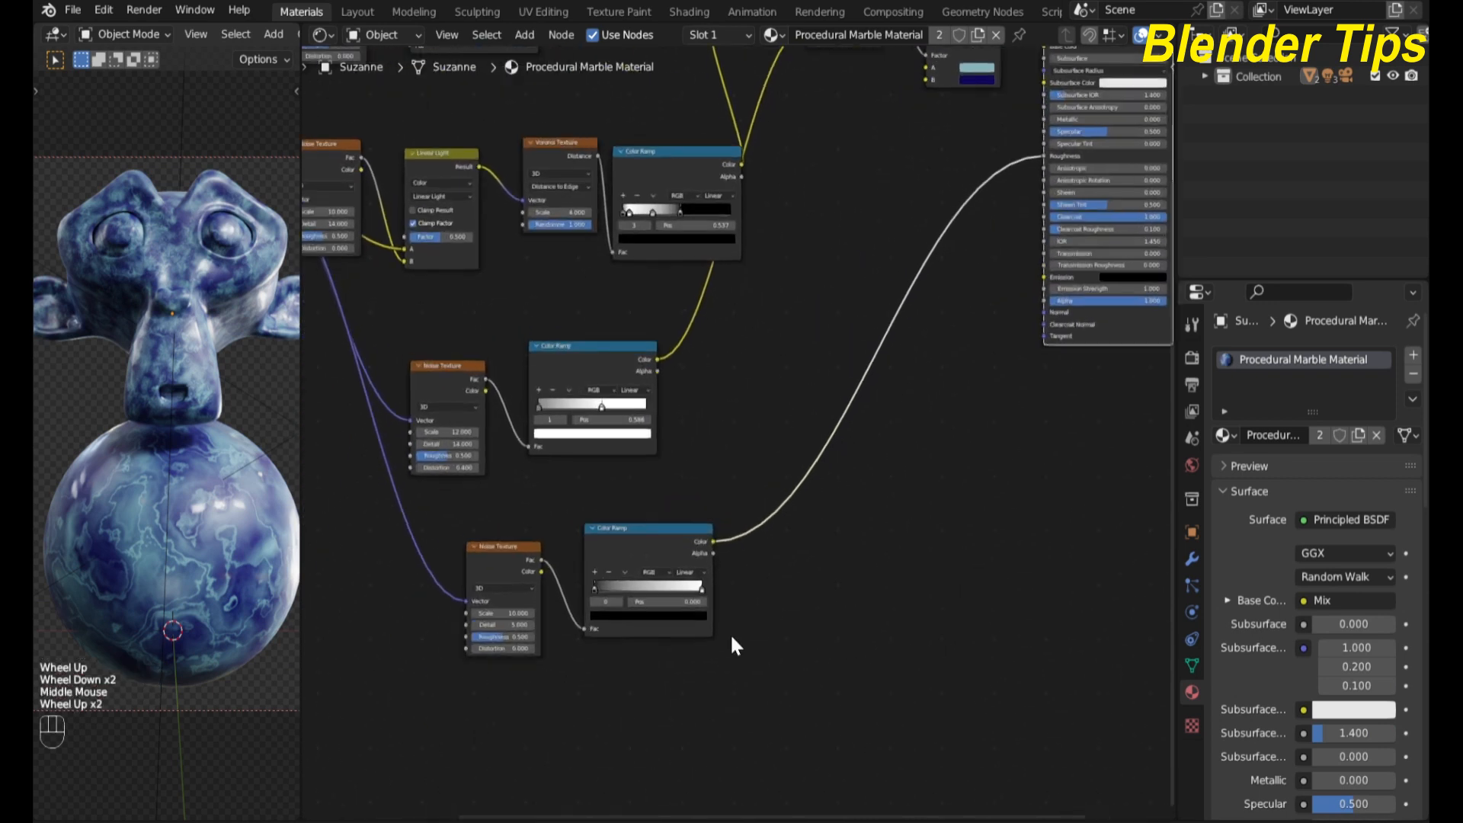
pyautogui.scroll(2, 730, 632)
pyautogui.moveTo(747, 601); pyautogui.dragTo(801, 562, button='middle')
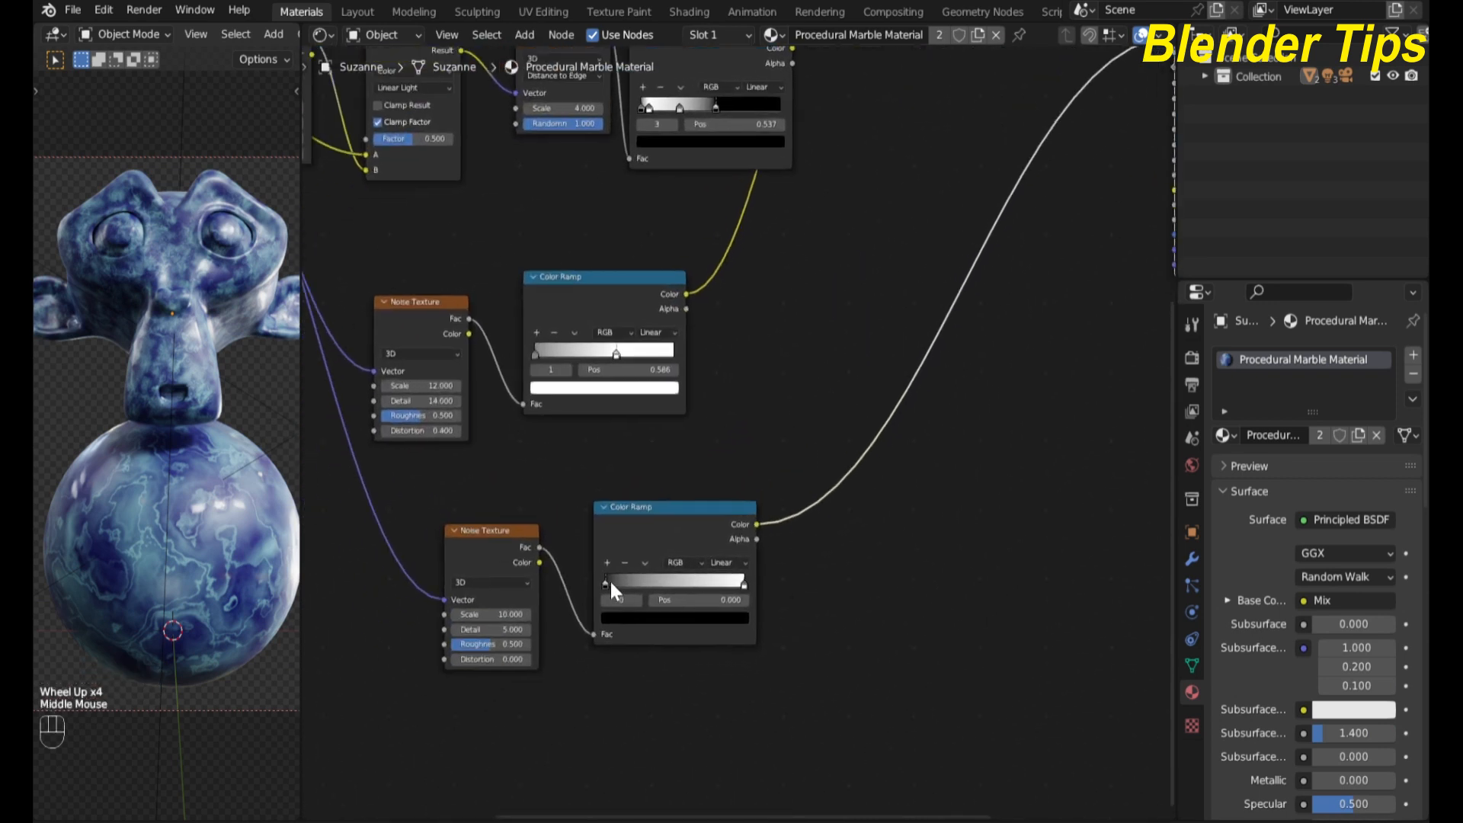
pyautogui.click(605, 583)
pyautogui.click(623, 616)
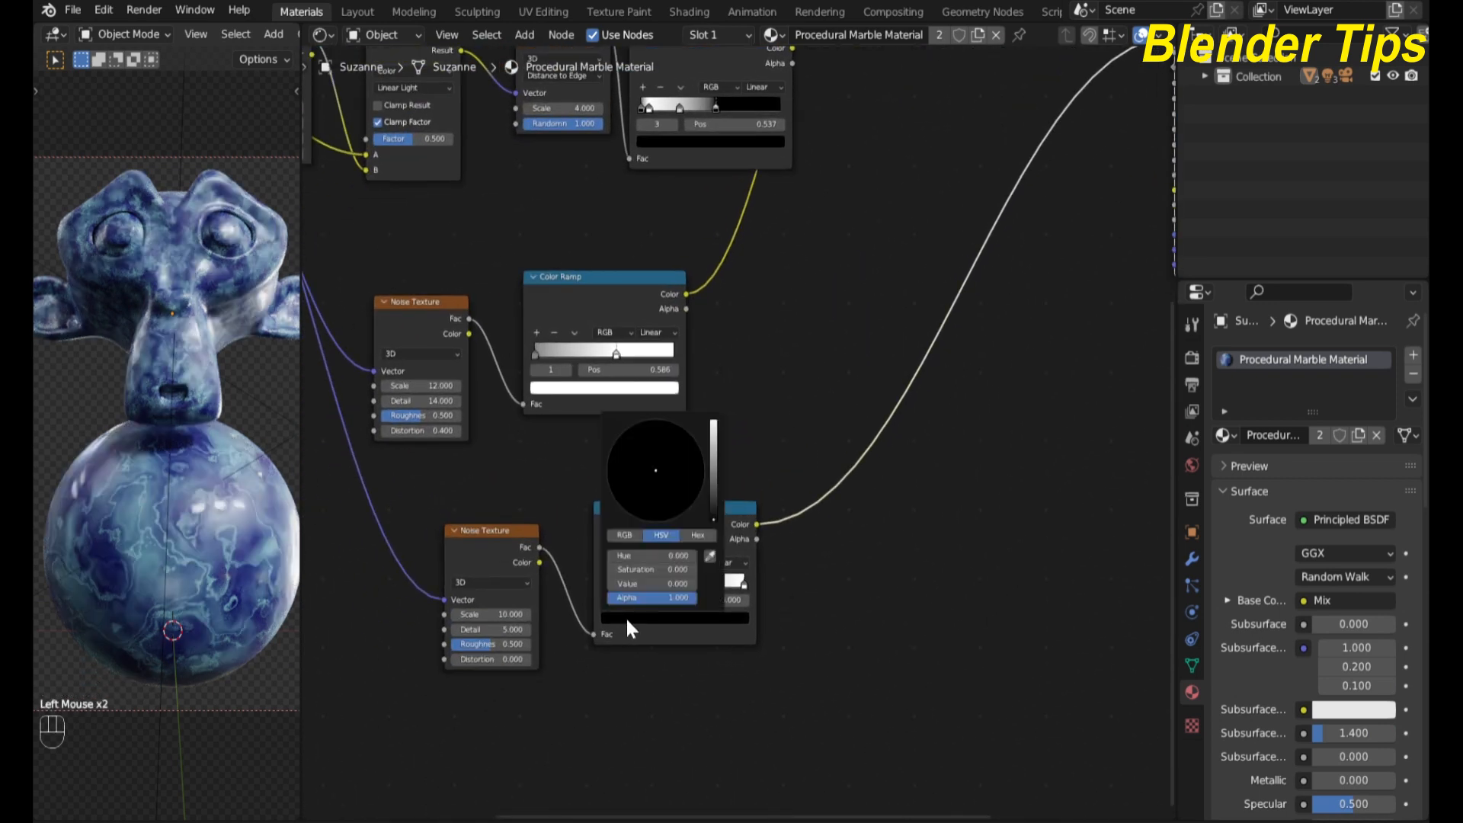
pyautogui.moveTo(713, 523); pyautogui.dragTo(713, 438)
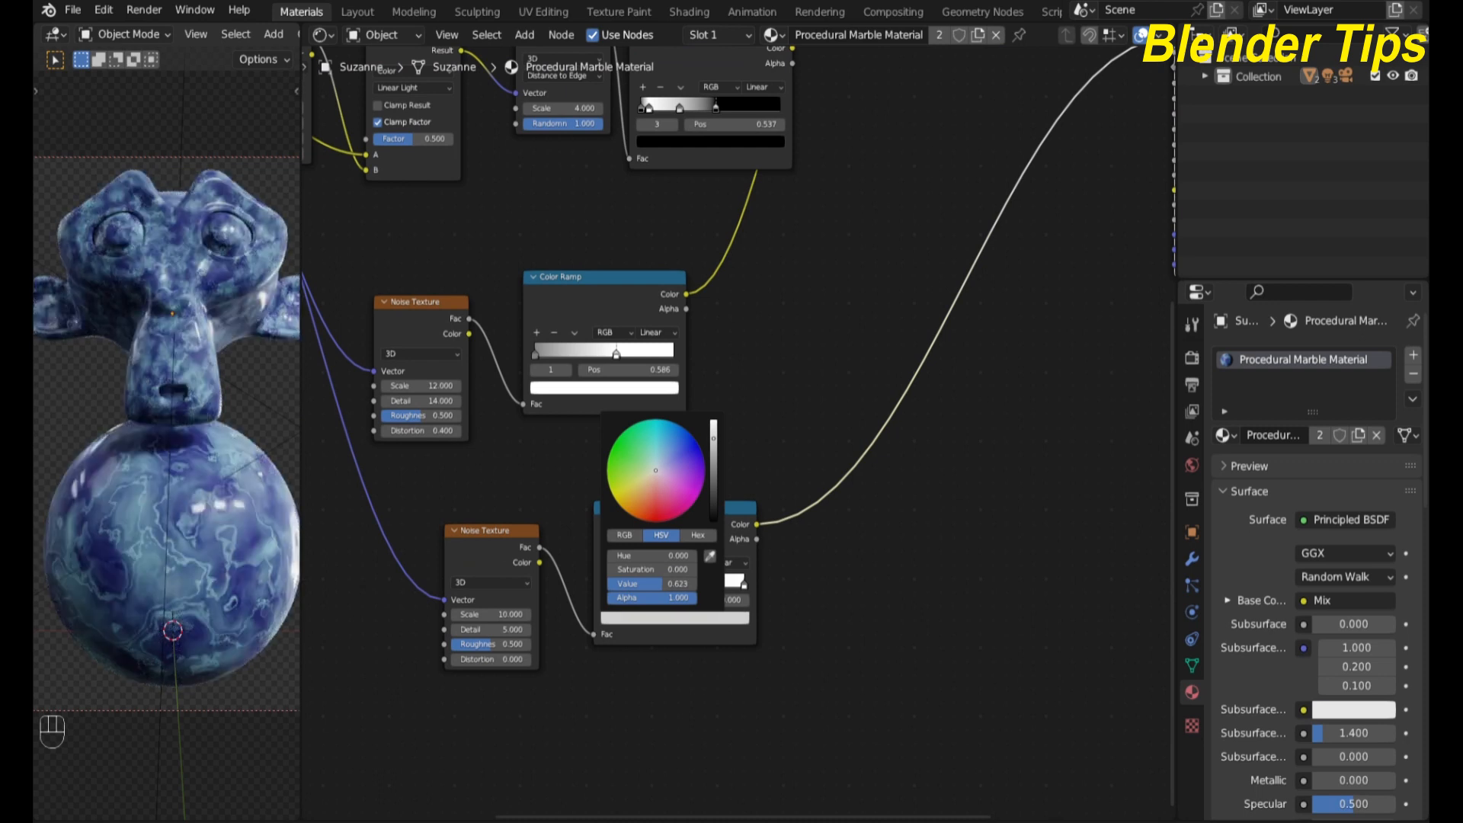
# Step: Insert a Hue/Saturation/Value node between the roughness Color Ramp and the Principled BSDF's Roughness input
pyautogui.scroll(-2, 884, 534)
pyautogui.scroll(-1, 881, 524)
pyautogui.moveTo(861, 549); pyautogui.dragTo(846, 562, button='middle')
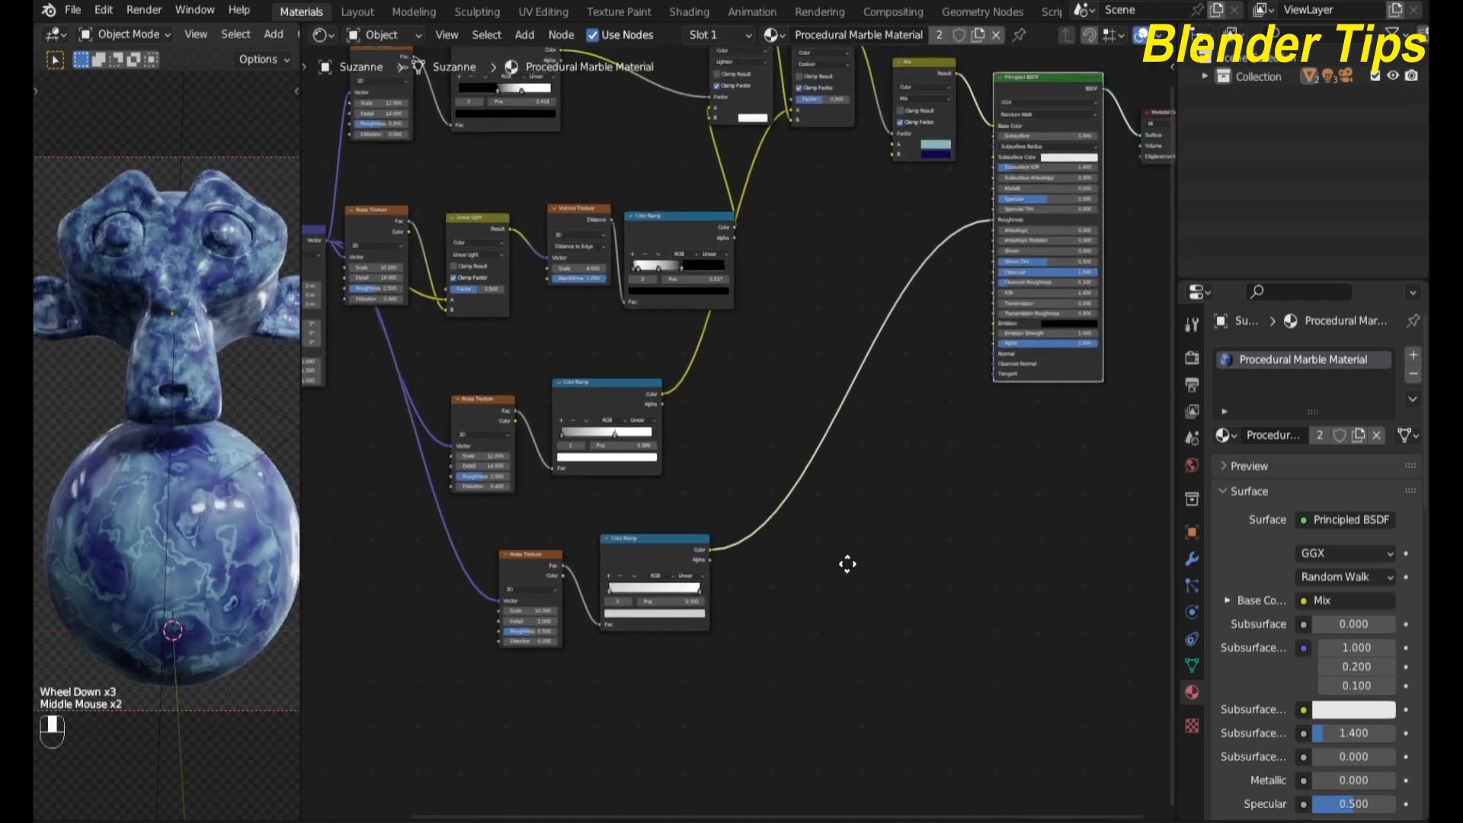
pyautogui.hotkey('shift', 'a')
pyautogui.click(848, 564)
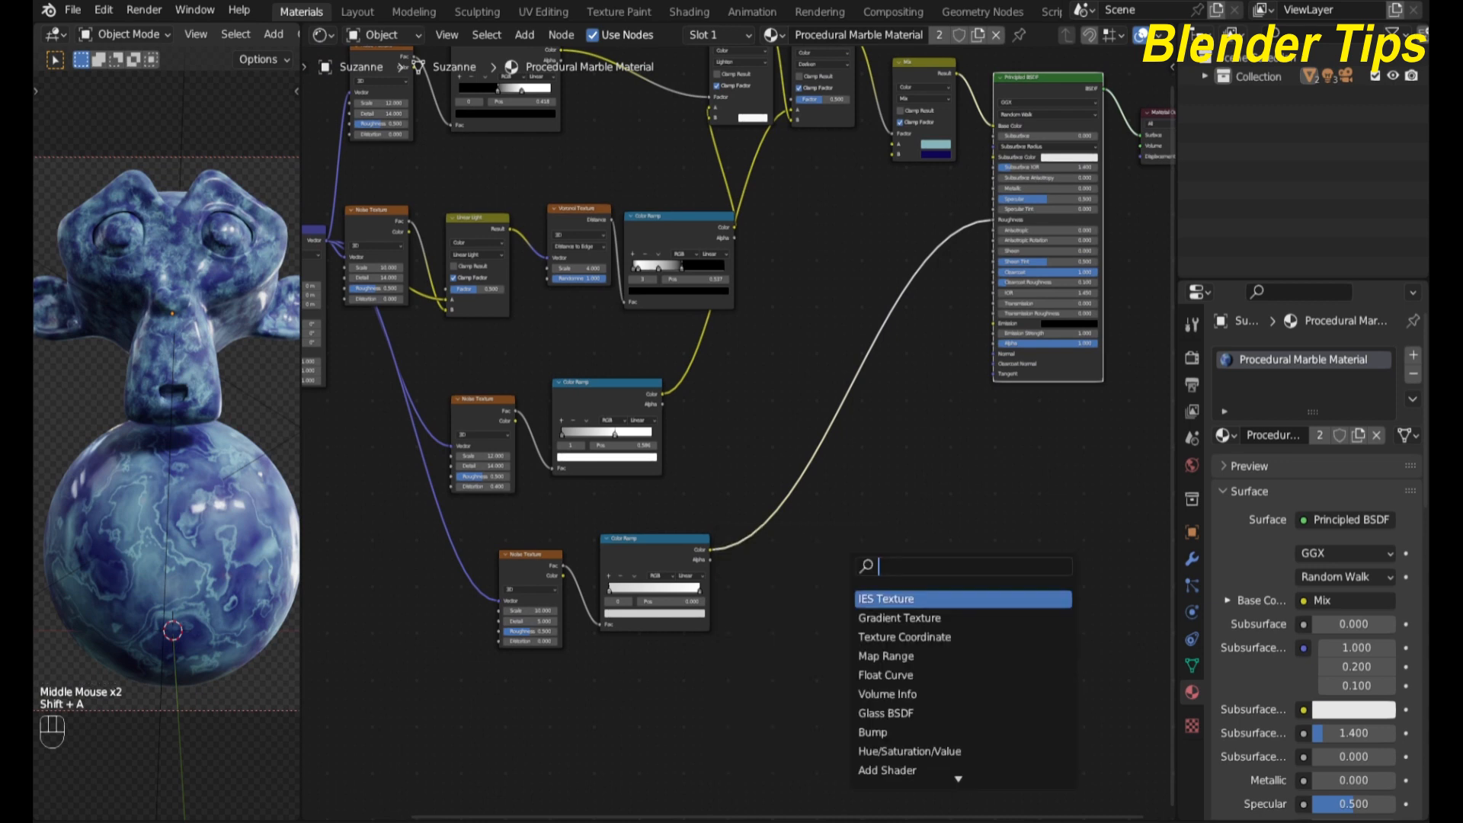
pyautogui.write('hu')
pyautogui.press('Return')
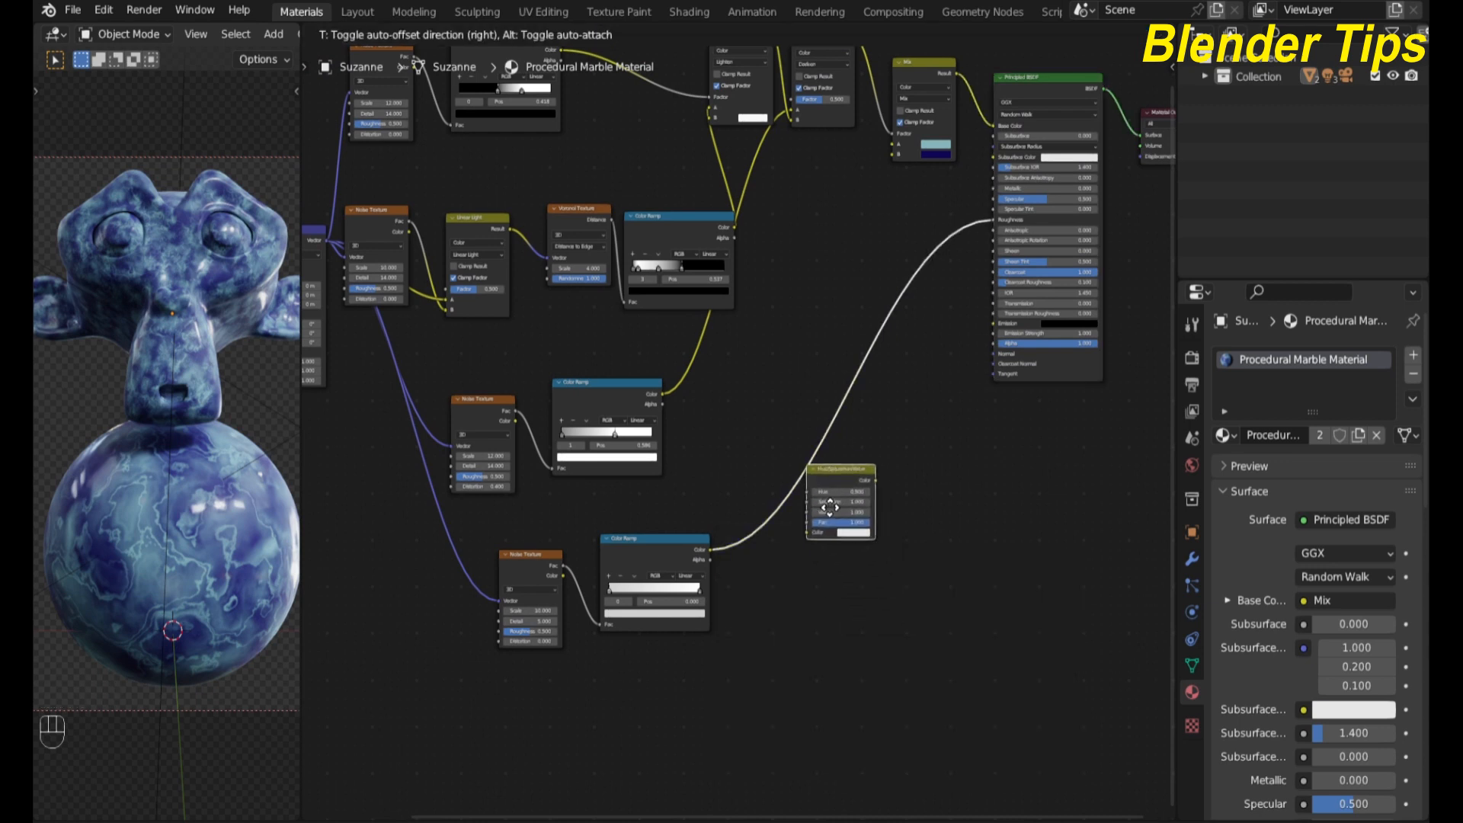
pyautogui.click(825, 569)
# Step: Try a Value of 2.000 on the Hue/Saturation/Value node and undo the change
pyautogui.scroll(2, 826, 569)
pyautogui.scroll(1, 808, 557)
pyautogui.moveTo(734, 510); pyautogui.dragTo(711, 437, button='middle')
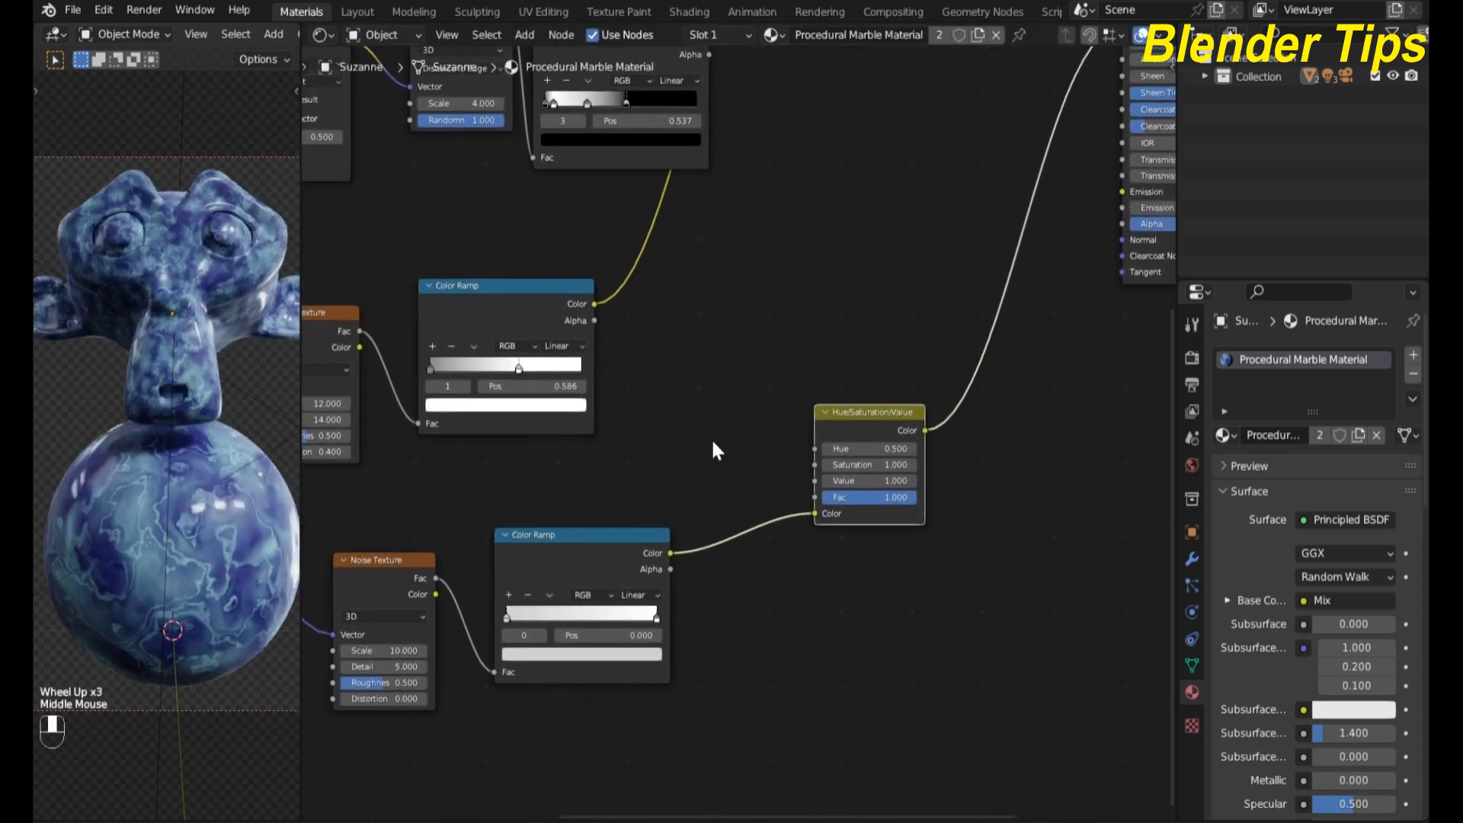
pyautogui.moveTo(848, 481); pyautogui.dragTo(884, 480)
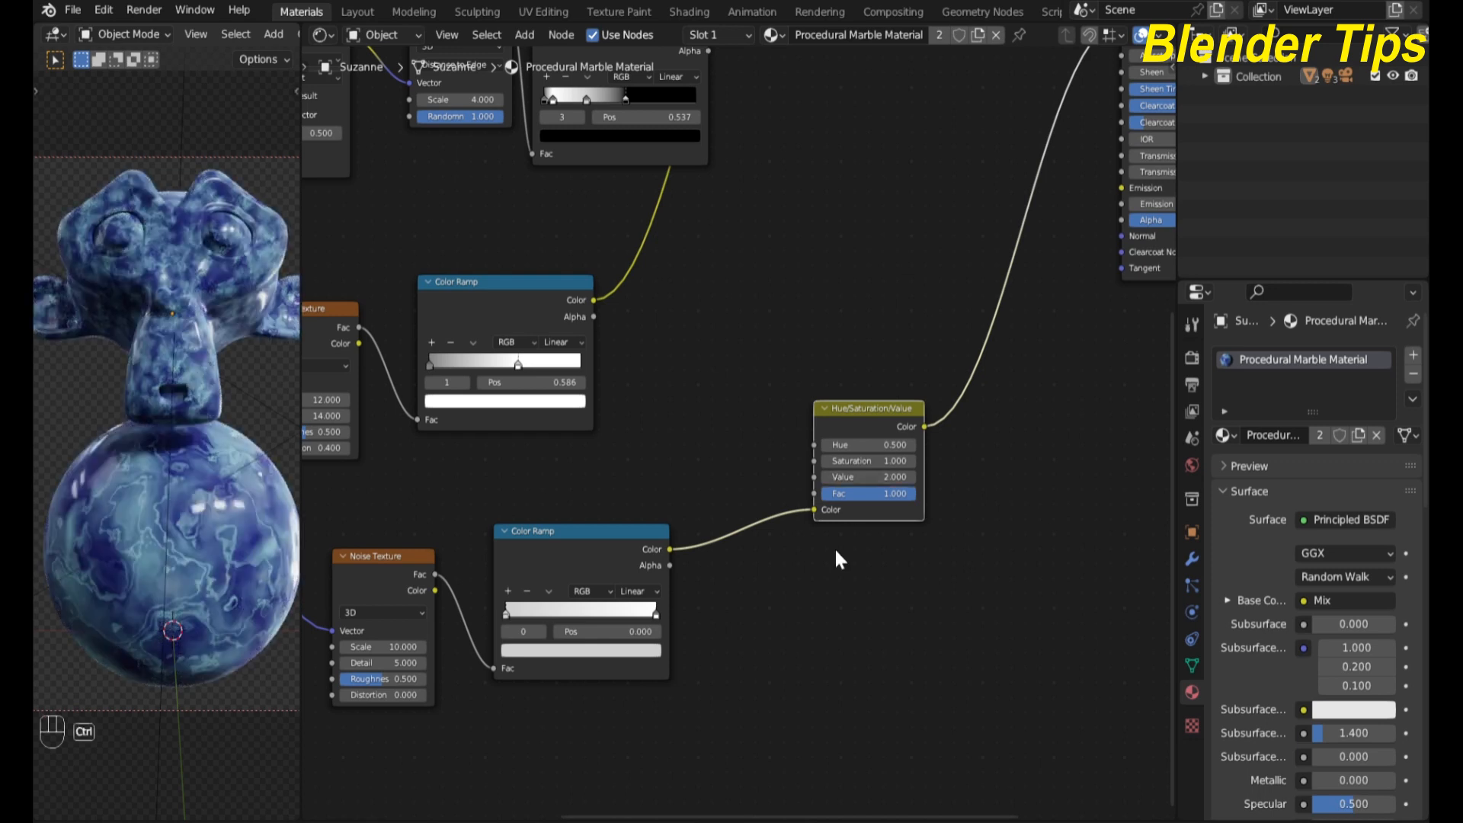
pyautogui.hotkey('ctrl', 'z')
# Step: Review the complete marble node tree from the Texture Coordinate node through to the Material Output
pyautogui.scroll(-5, 748, 404)
pyautogui.scroll(-1, 792, 334)
pyautogui.moveTo(793, 334); pyautogui.dragTo(673, 395, button='middle')
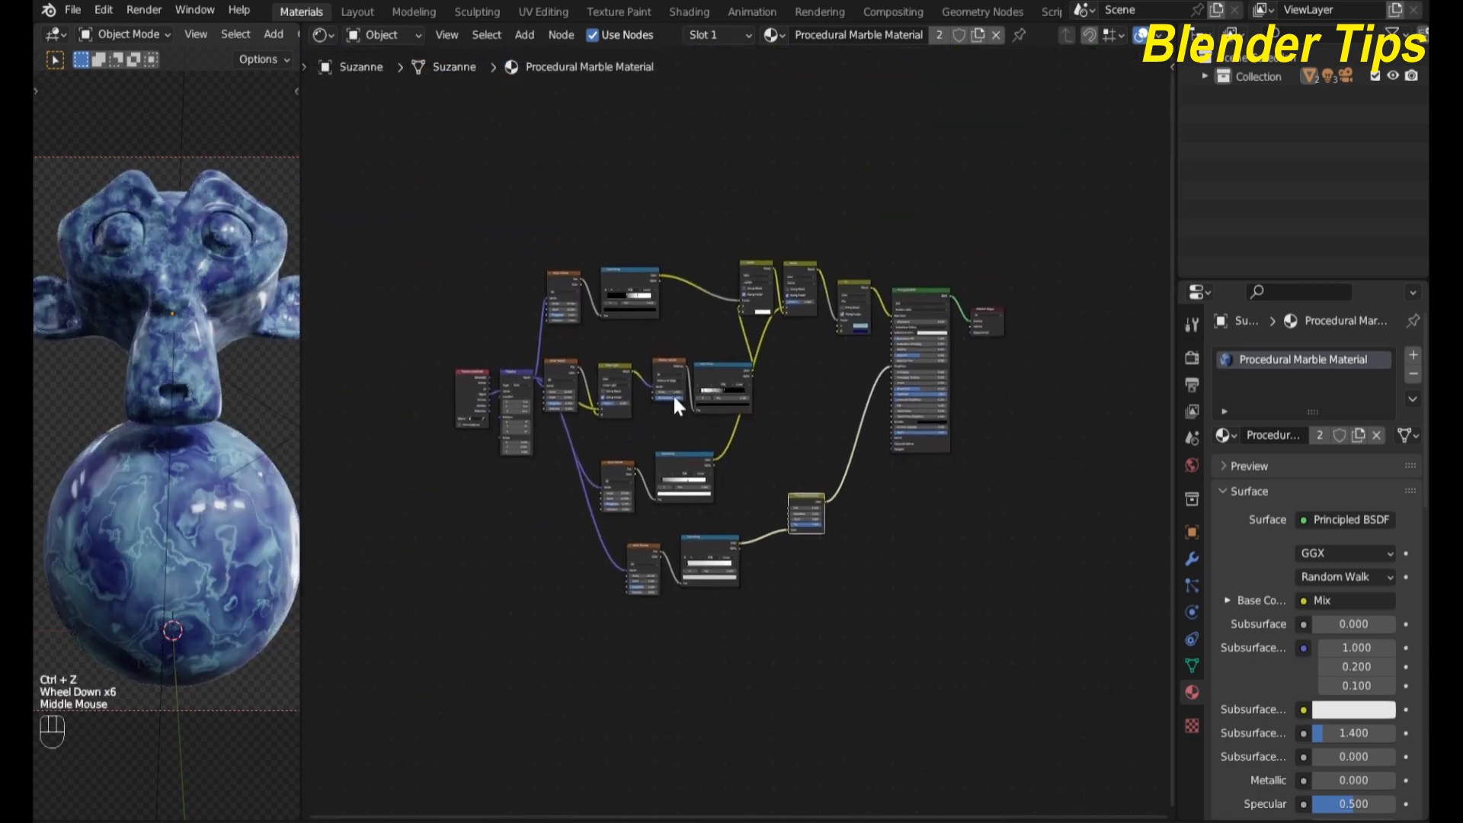
pyautogui.scroll(-1, 172, 392)
pyautogui.scroll(2, 582, 304)
pyautogui.scroll(2, 582, 299)
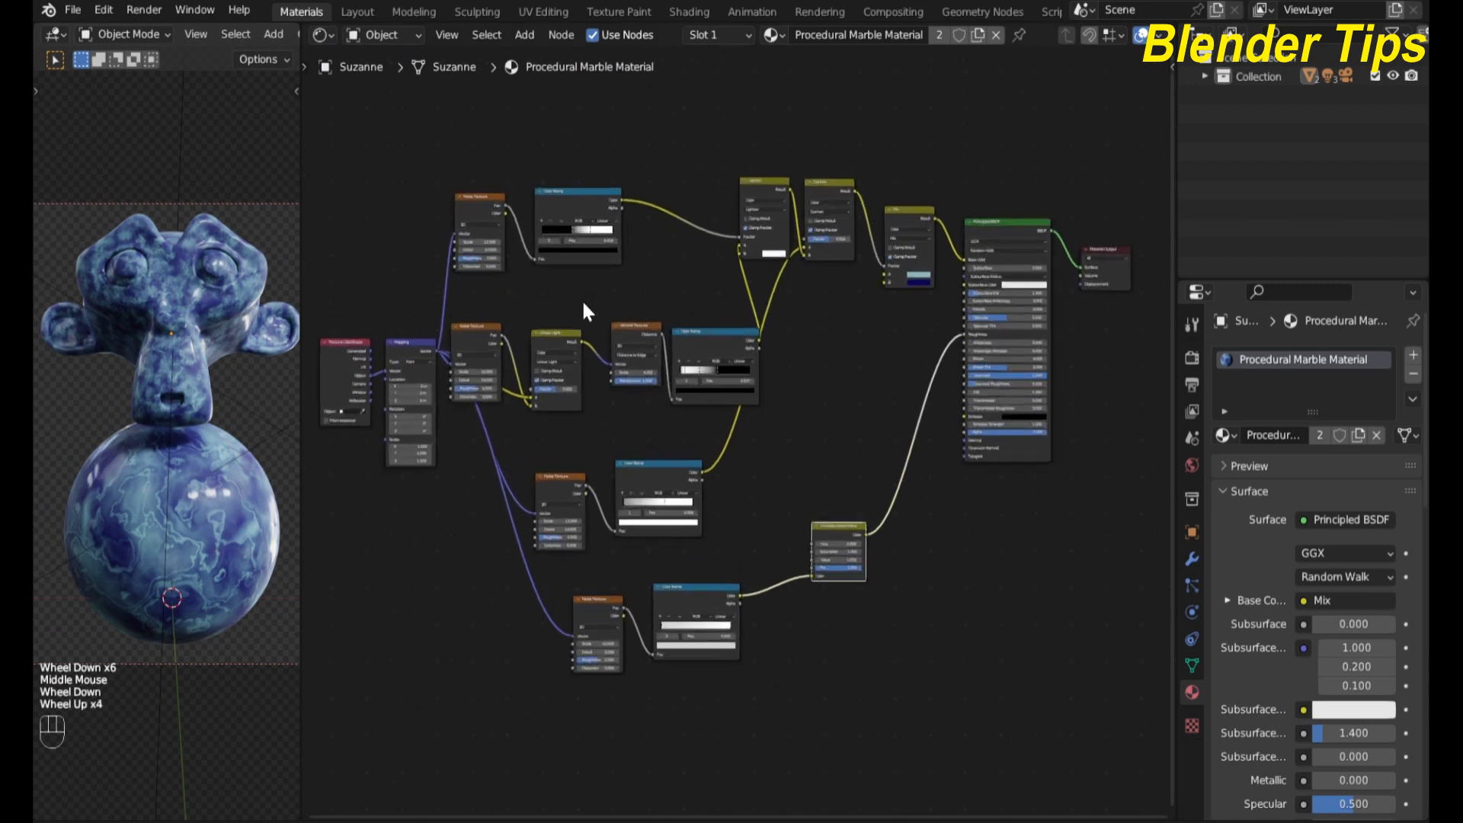
pyautogui.scroll(-1, 582, 299)
pyautogui.scroll(-1, 582, 299)
pyautogui.moveTo(582, 298); pyautogui.dragTo(605, 314, button='middle')
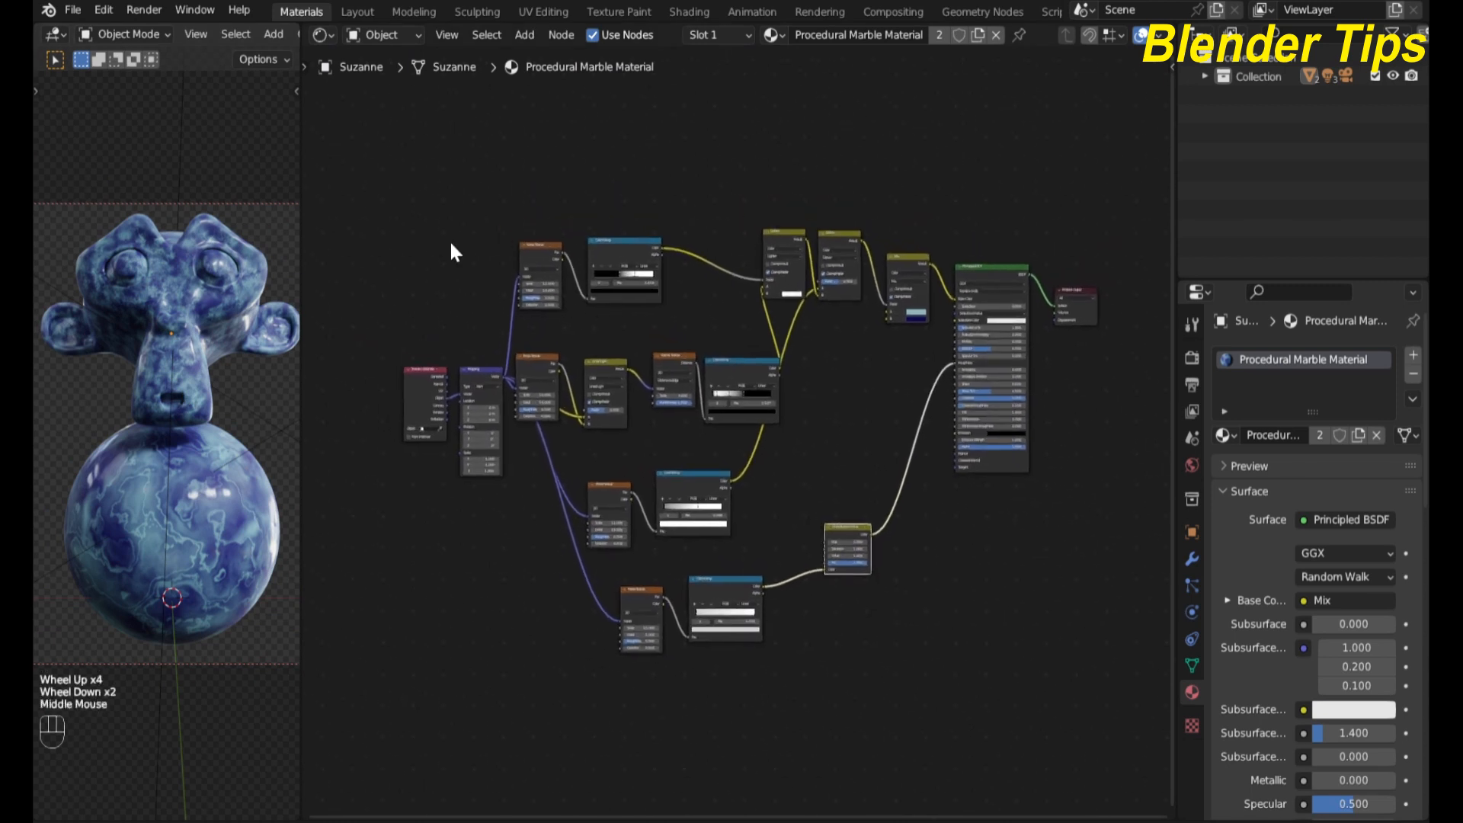
pyautogui.scroll(2, 451, 245)
pyautogui.scroll(-1, 451, 245)
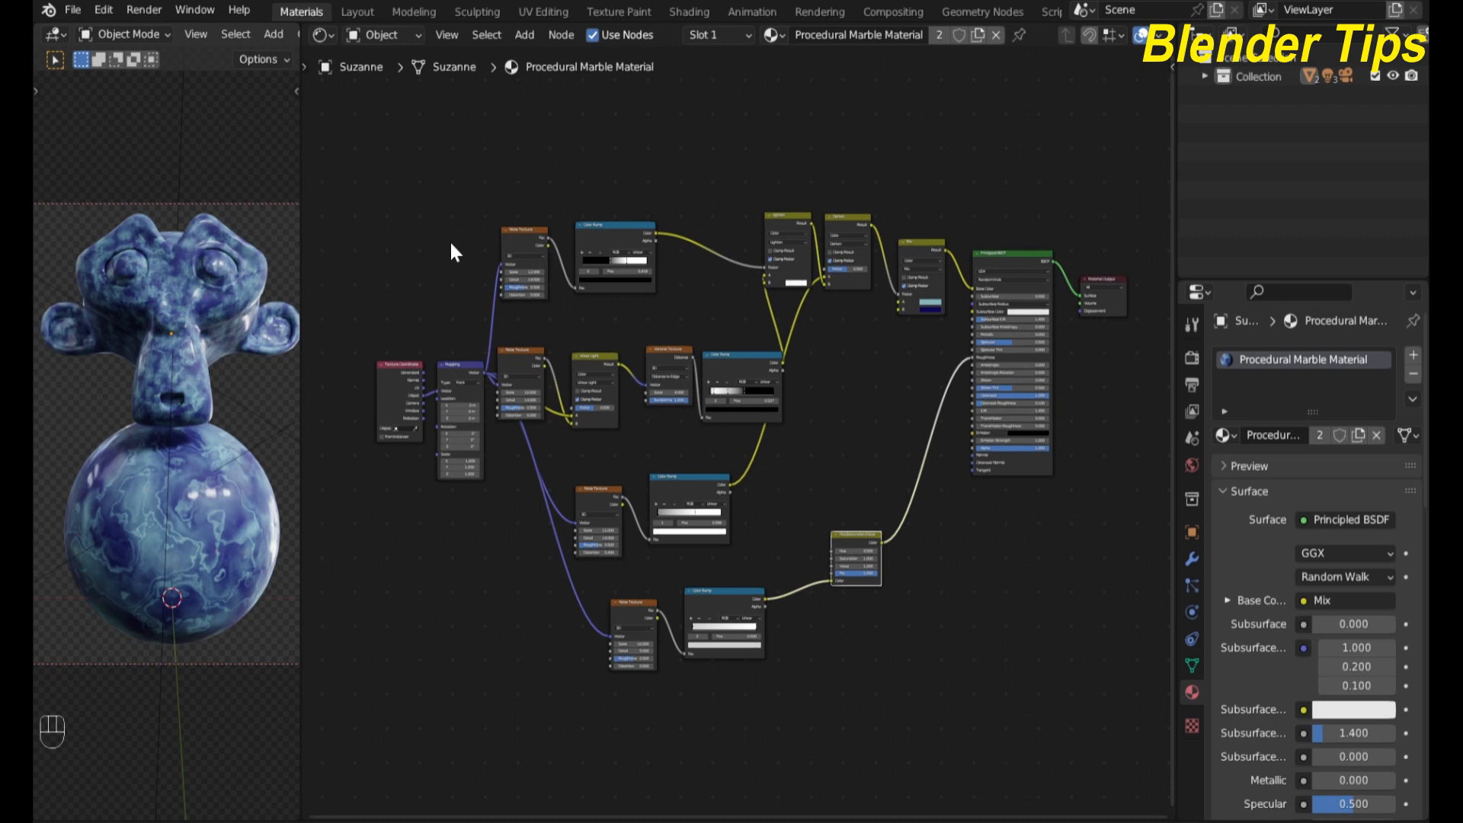
# Step: Render the current frame and inspect the marble surface of Suzanne and the sphere up close and as a whole
pyautogui.press('F12')
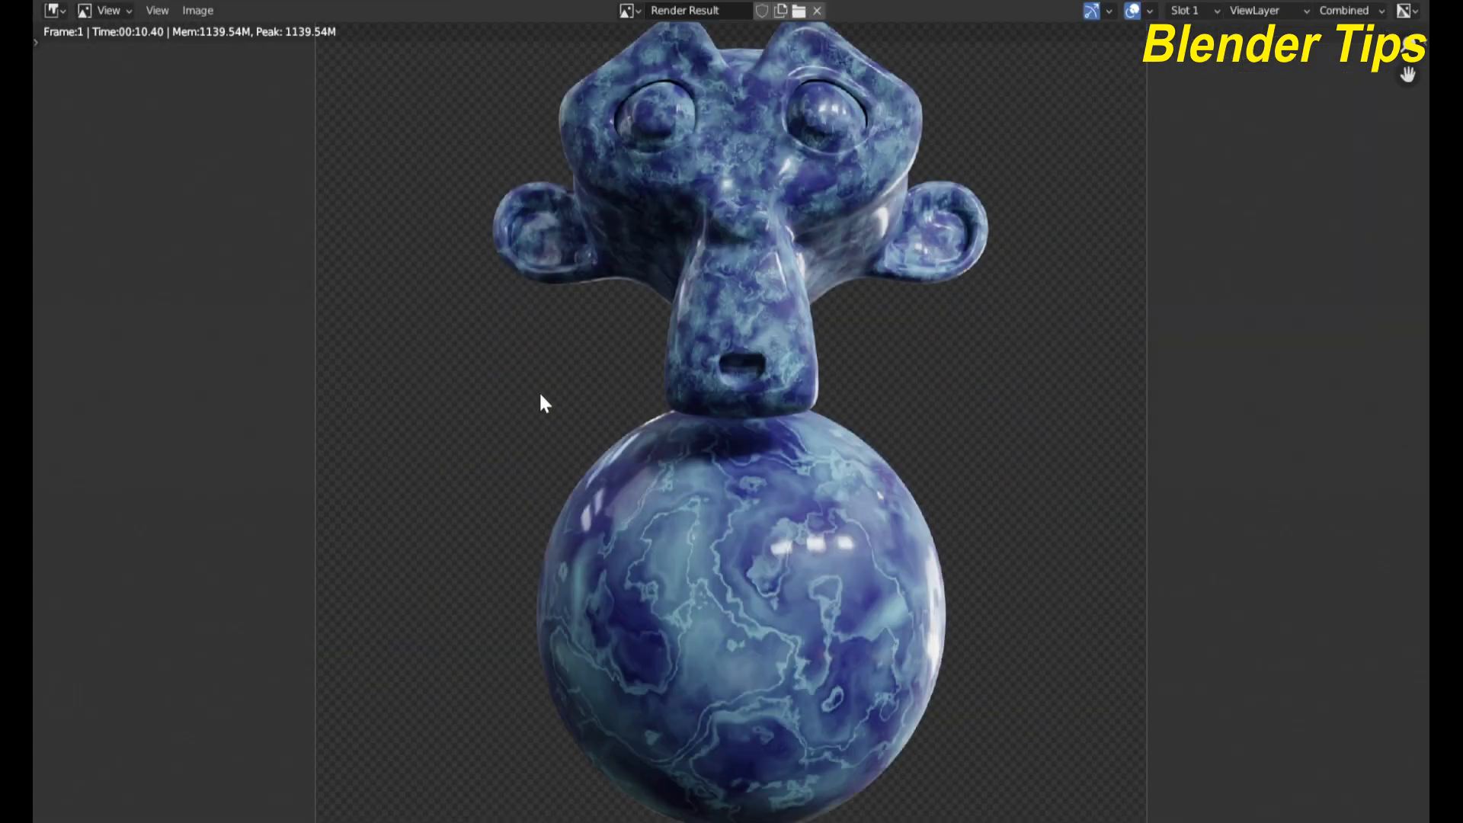
pyautogui.scroll(5, 541, 392)
pyautogui.scroll(-3, 541, 397)
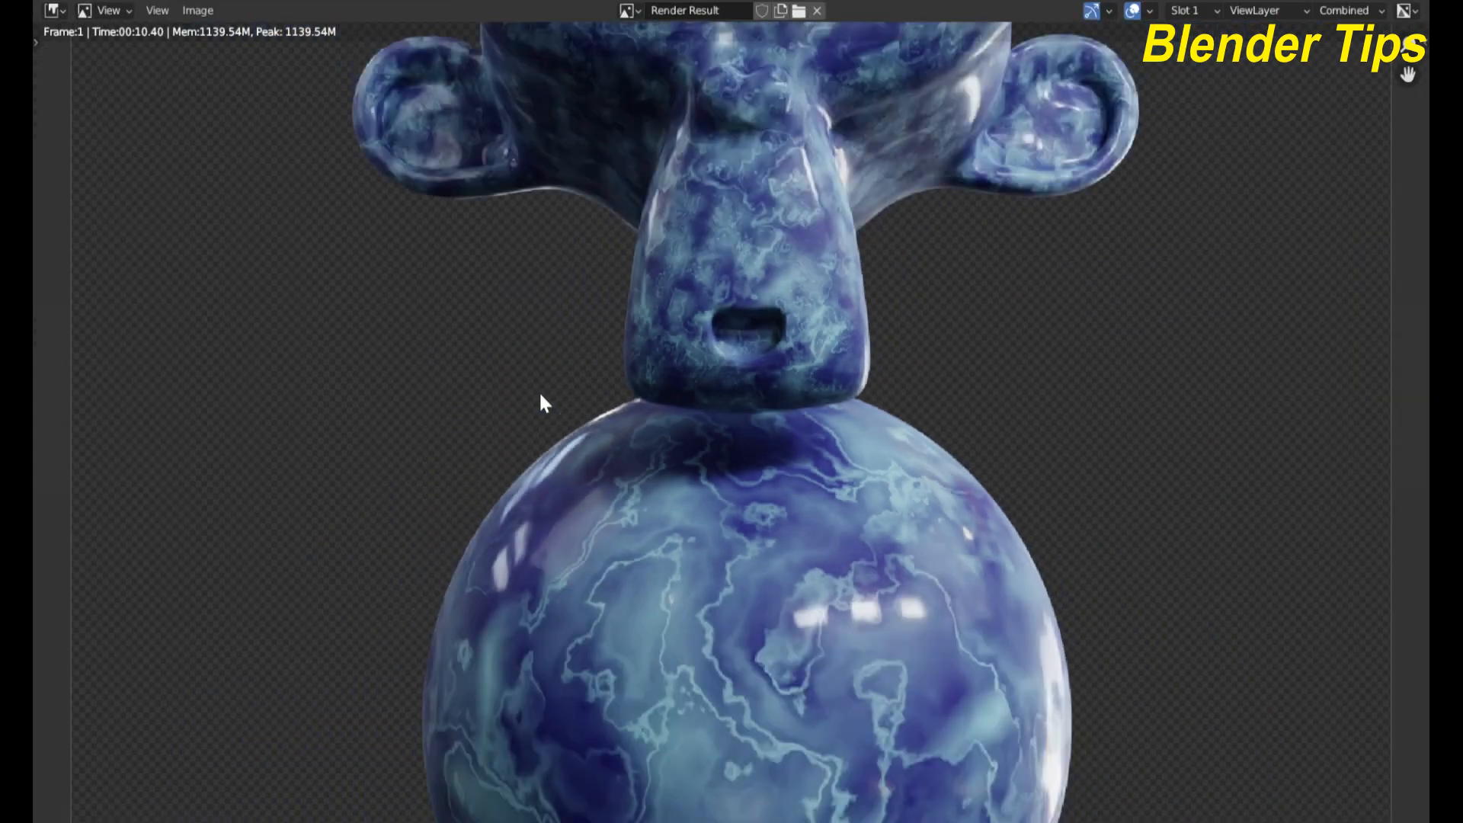
pyautogui.press('Home')
pyautogui.scroll(3, 541, 396)
pyautogui.scroll(-3, 541, 396)
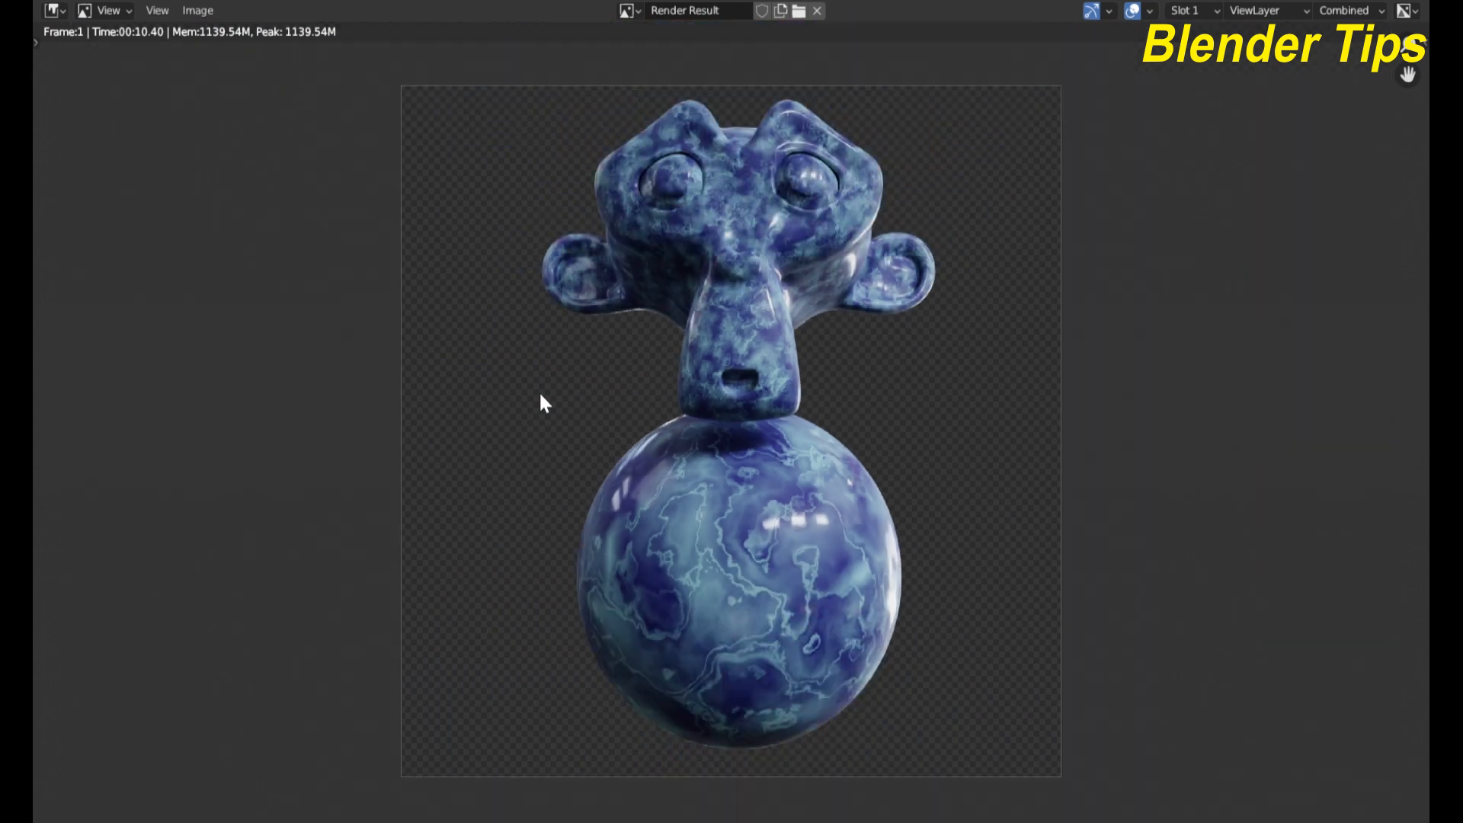